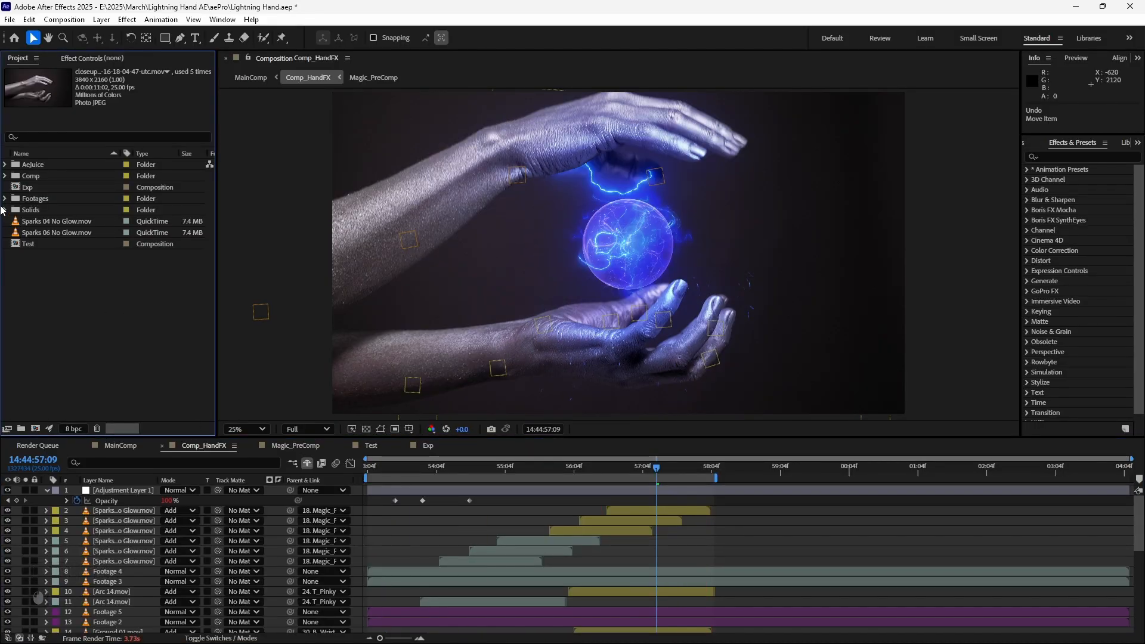
# Step: Create a composition from the silver-painted hands clip in the Footages folder
pyautogui.click(6, 199)
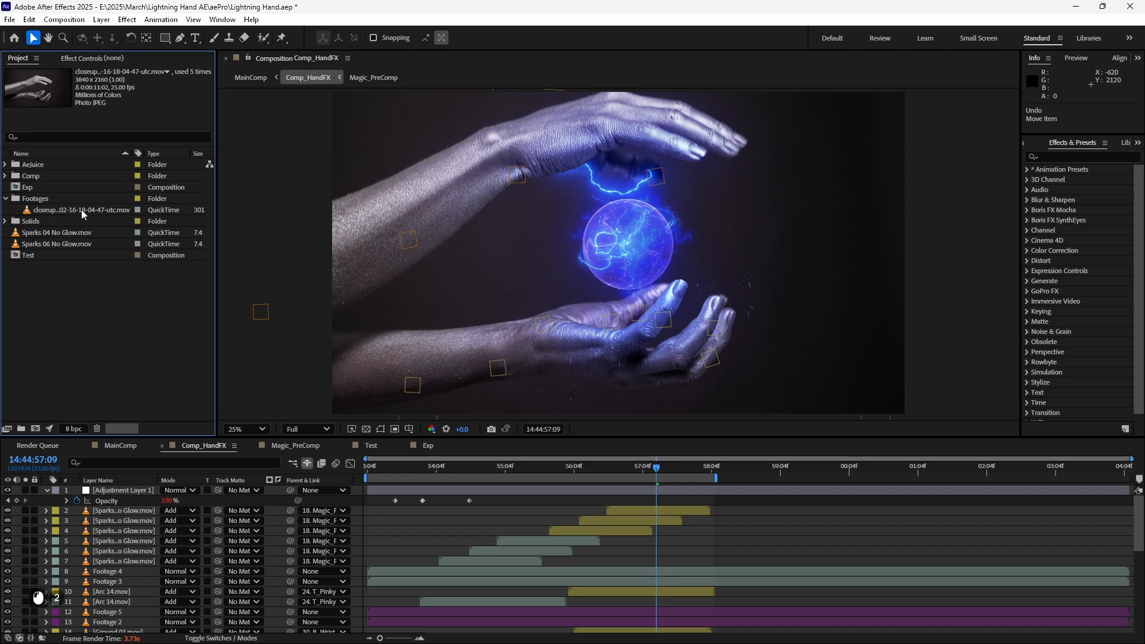
pyautogui.click(82, 210)
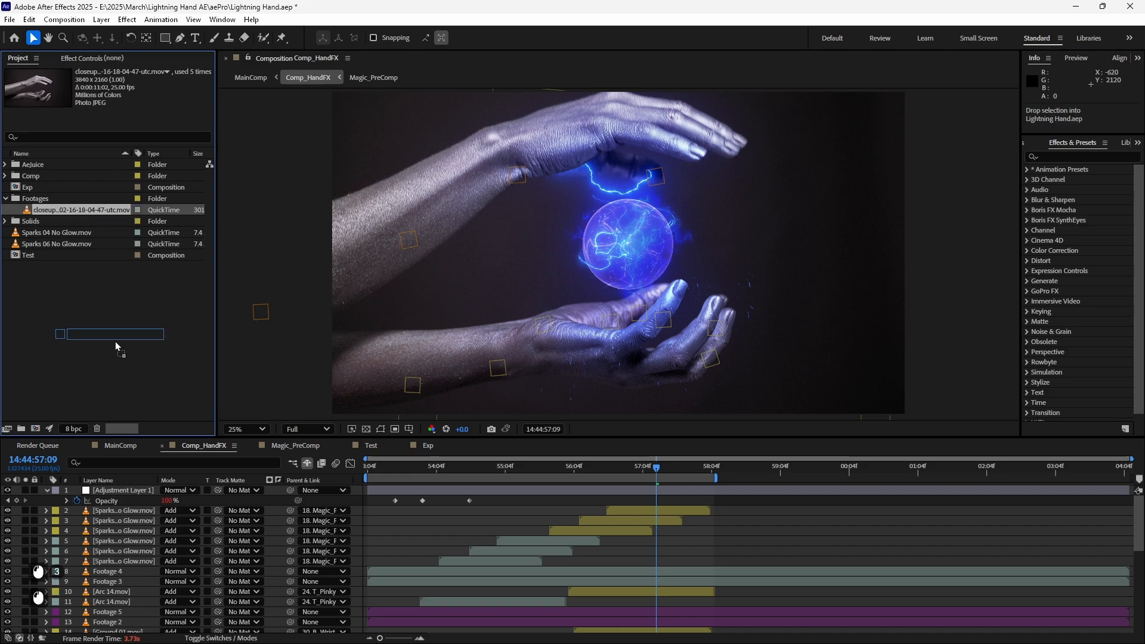
pyautogui.click(35, 428)
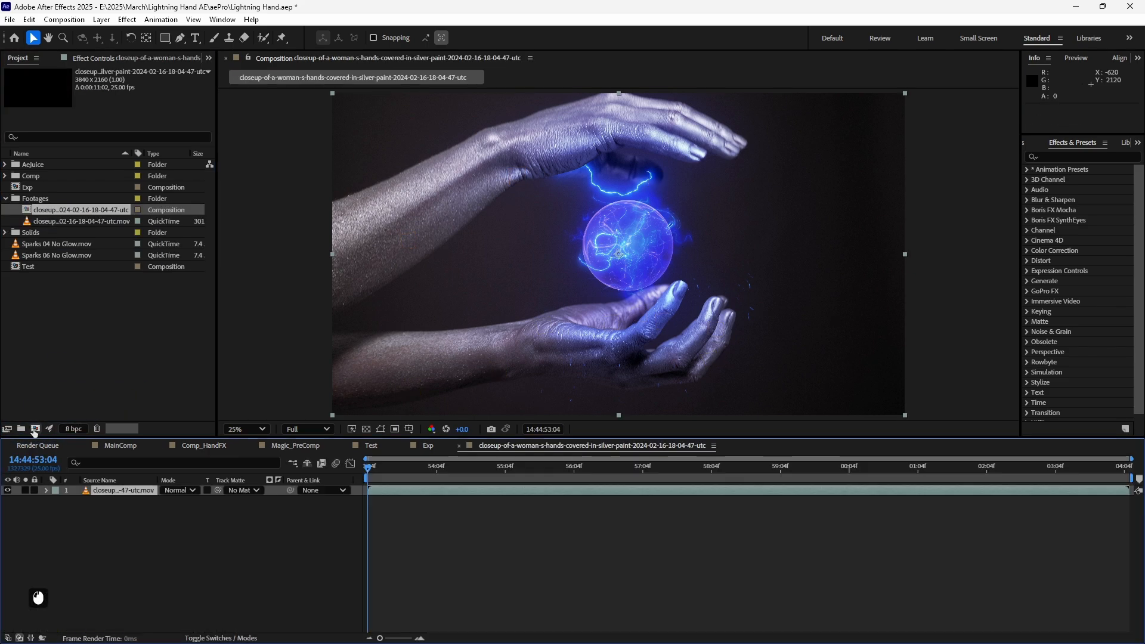
pyautogui.scroll(-2, 685, 286)
pyautogui.scroll(2, 682, 287)
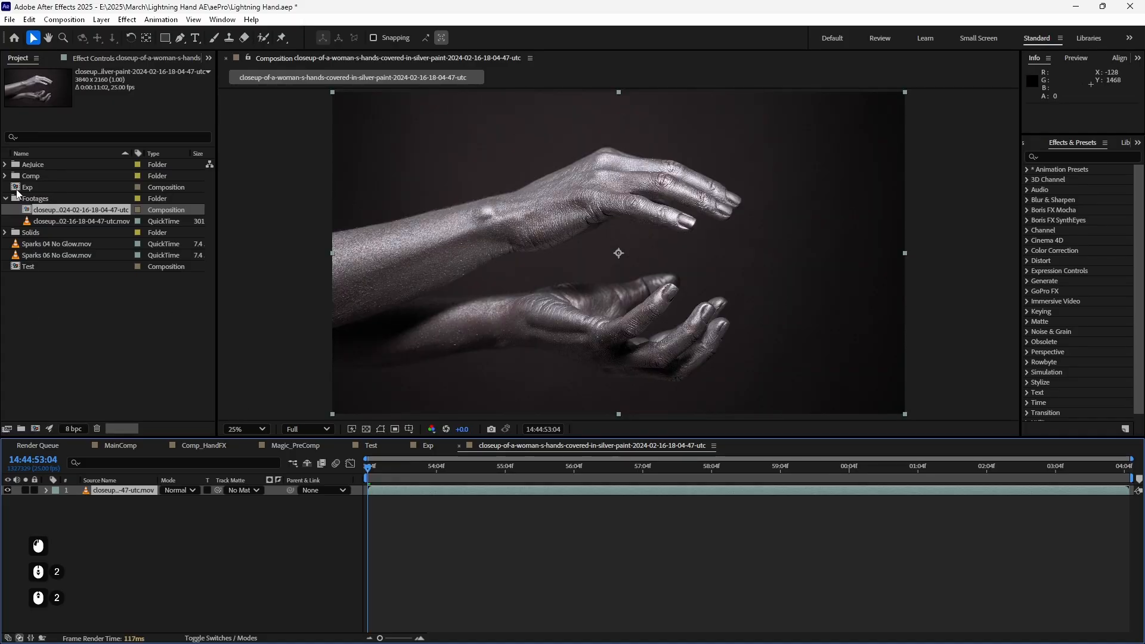
# Step: Rename the new hands composition to HandMagic
pyautogui.click(37, 210)
pyautogui.press('Return')
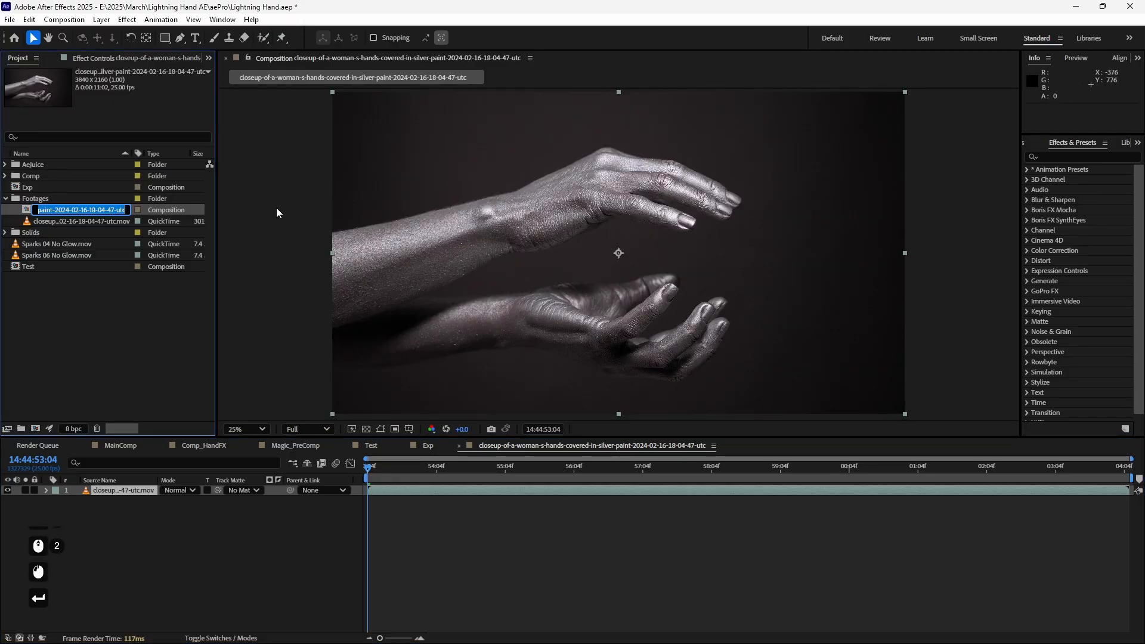
pyautogui.write('Hand')
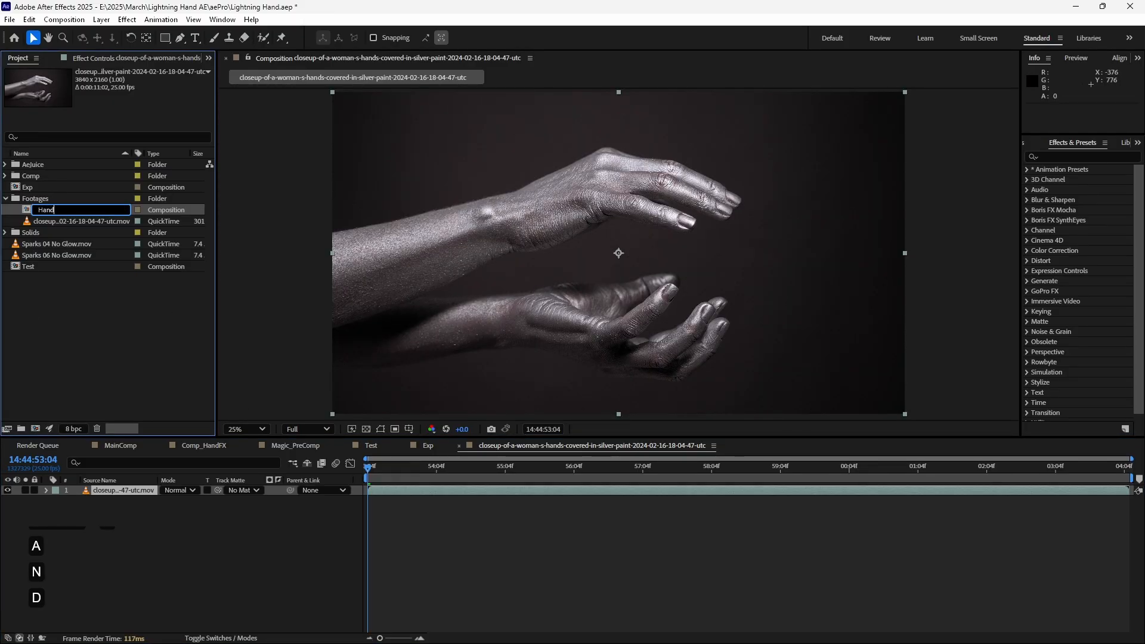
pyautogui.write('Magic')
pyautogui.press('Return')
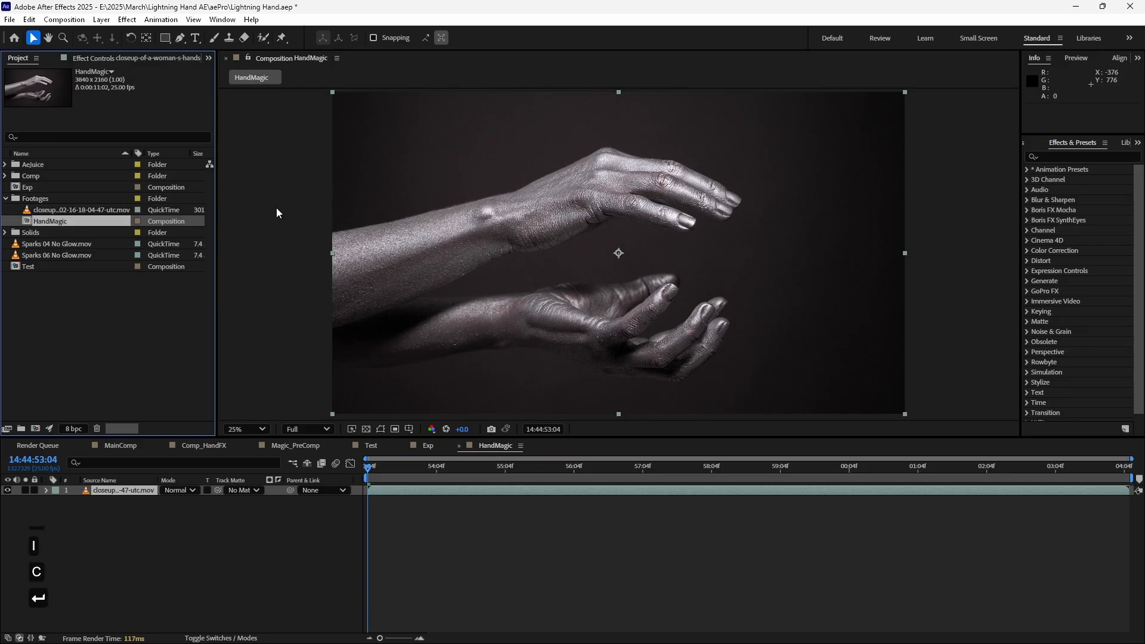
# Step: Put the HandMagic composition in a new folder named MainComp and move that folder to the project's root level
pyautogui.moveTo(67, 228); pyautogui.dragTo(21, 428)
pyautogui.write('MainComp')
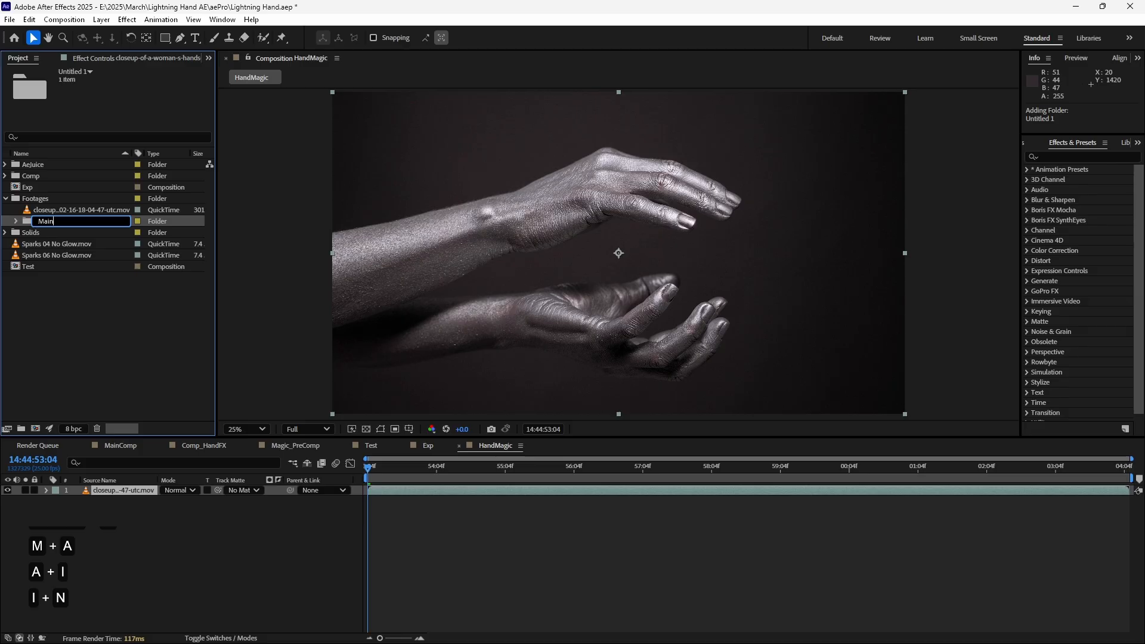
pyautogui.press('Return')
pyautogui.moveTo(54, 221); pyautogui.dragTo(56, 349)
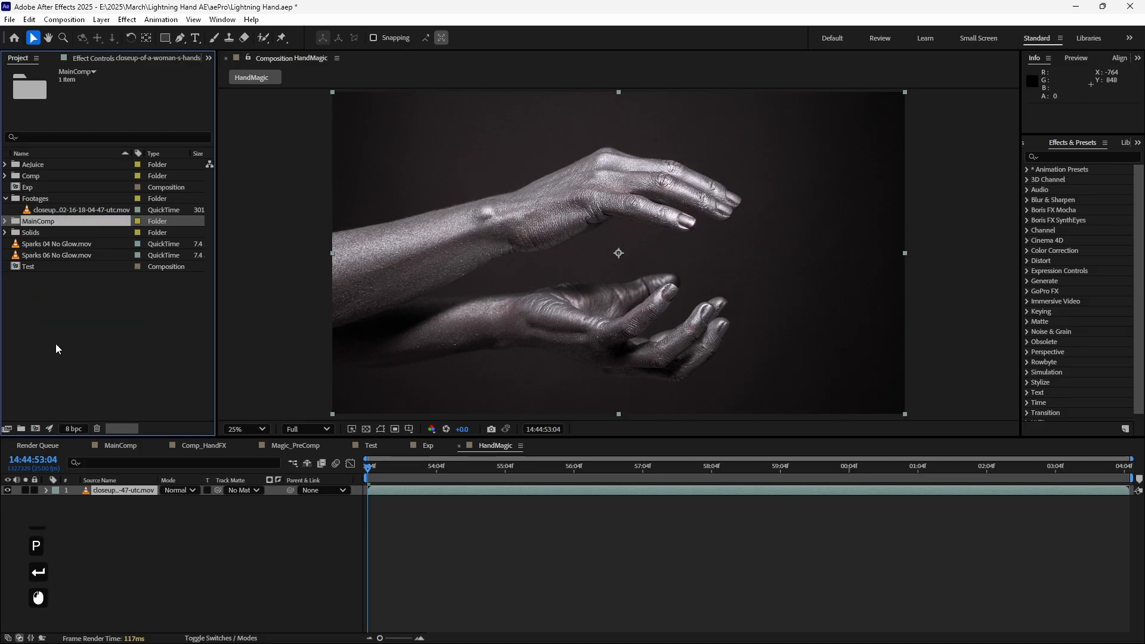
# Step: Group all project items except the MainComp folder into a new folder named Prev
pyautogui.click(5, 199)
pyautogui.moveTo(89, 298); pyautogui.dragTo(48, 162)
pyautogui.keyDown('ctrl'); pyautogui.click(42, 210); pyautogui.keyUp('ctrl')
pyautogui.moveTo(47, 232); pyautogui.dragTo(22, 429)
pyautogui.press('Return')
pyautogui.write('Prev')
pyautogui.press('Return')
pyautogui.click(100, 263)
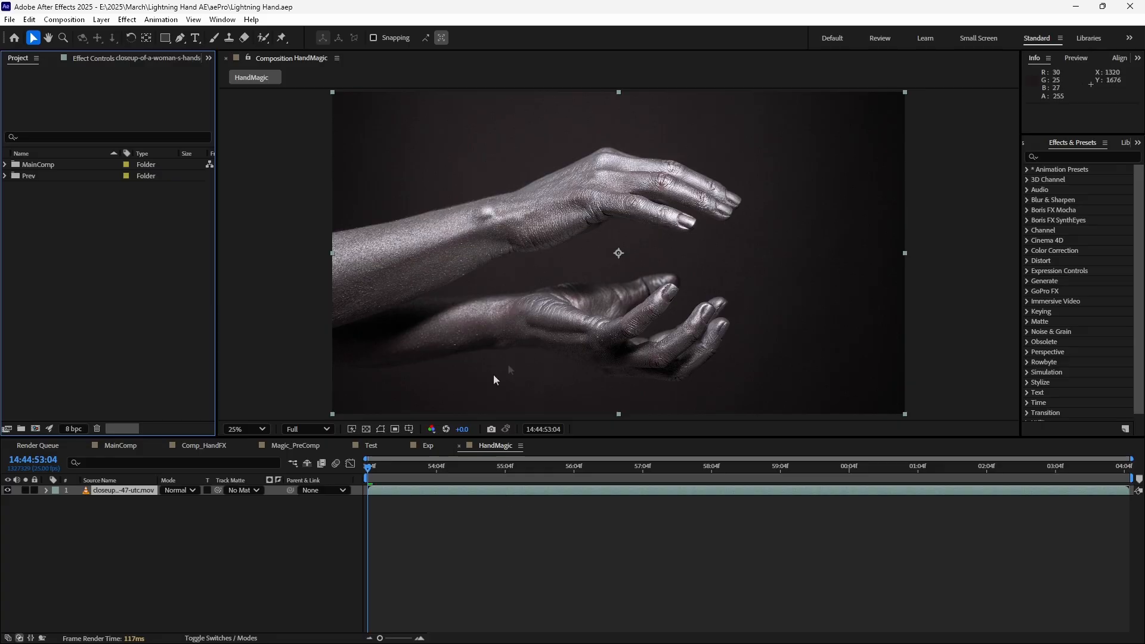
# Step: Create a new 2000 × 2000 px dark gray solid in the HandMagic composition
pyautogui.click(160, 551)
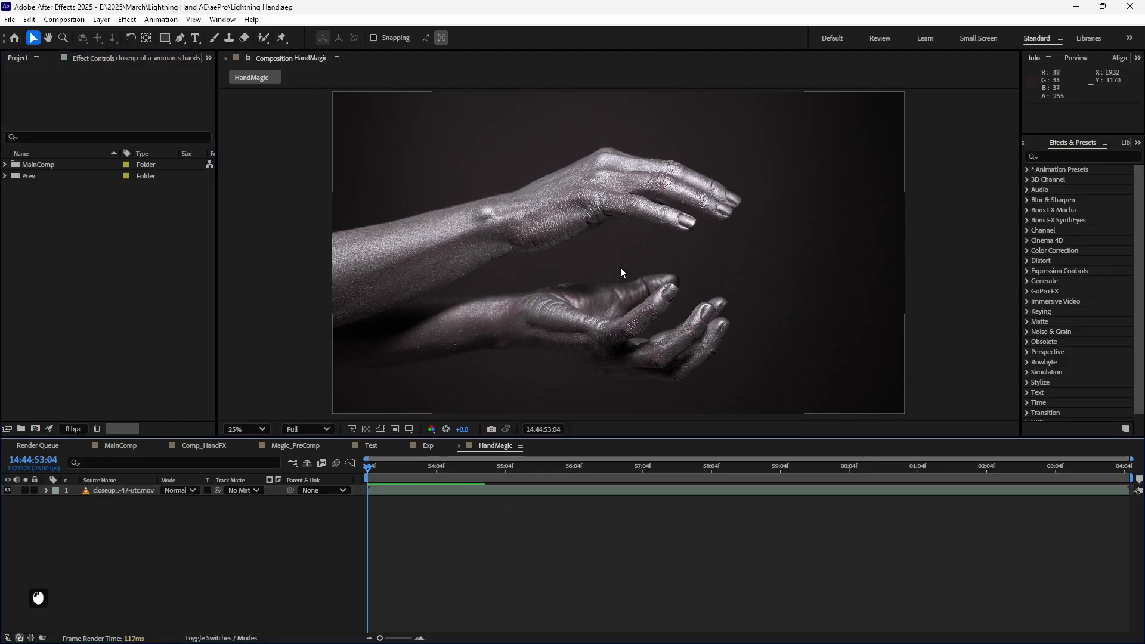
pyautogui.click(613, 467)
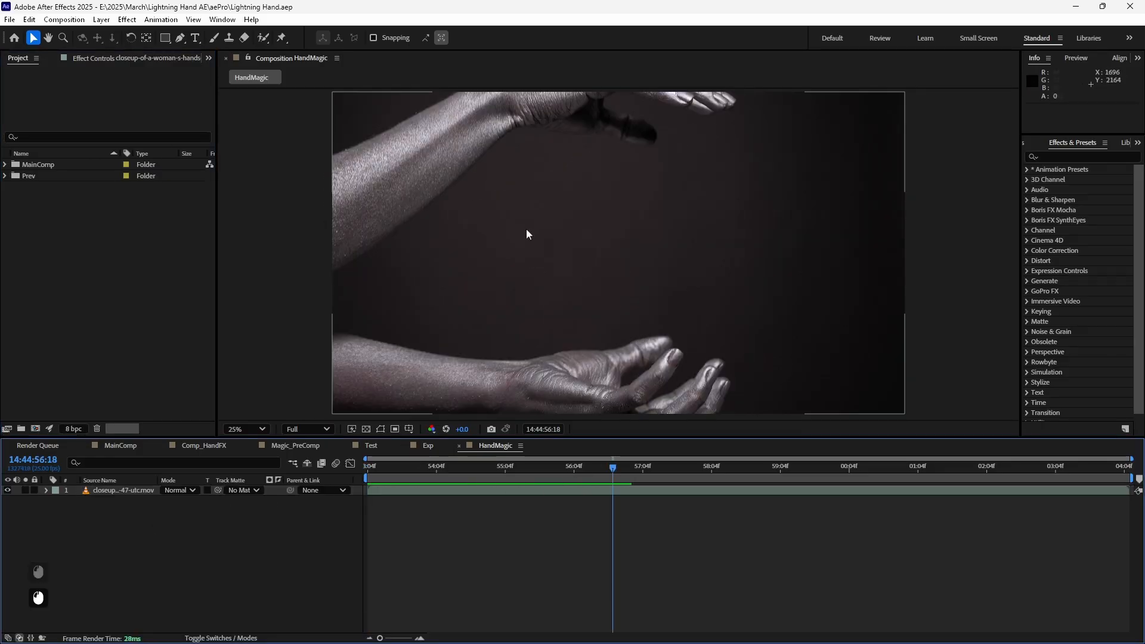
pyautogui.moveTo(601, 467); pyautogui.dragTo(376, 476)
pyautogui.rightClick(133, 551)
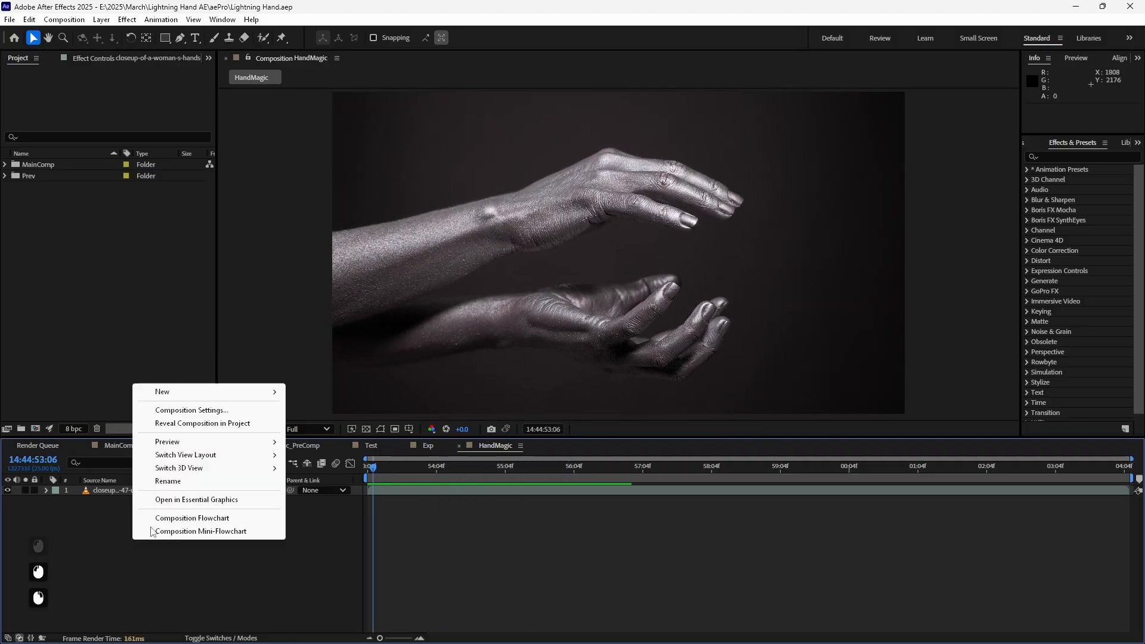
pyautogui.moveTo(274, 392)
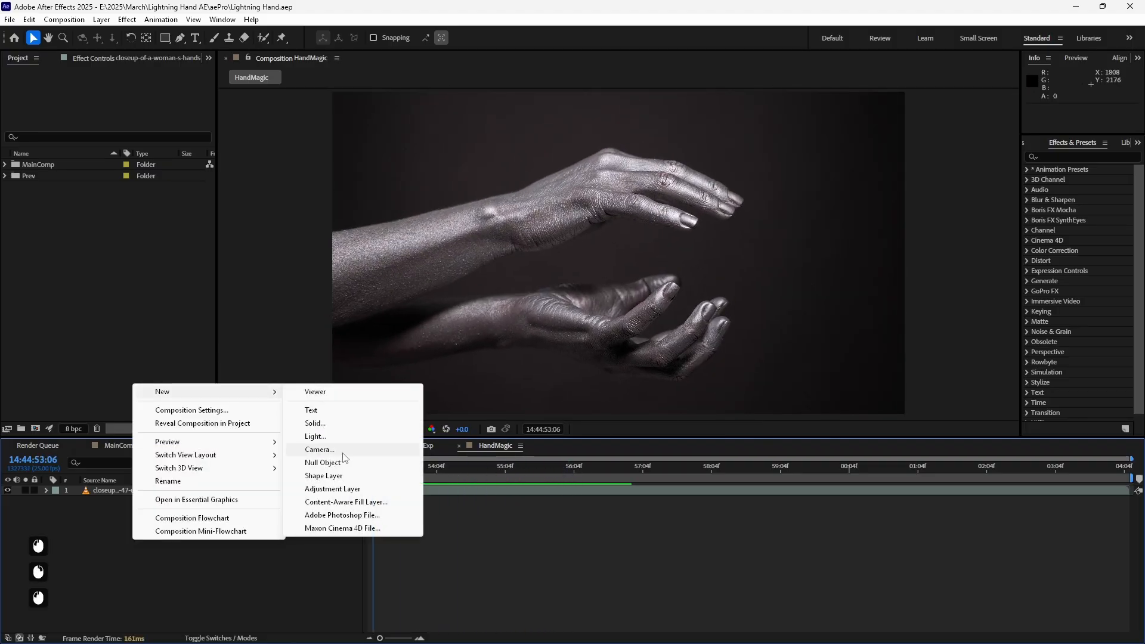
pyautogui.click(327, 424)
pyautogui.click(516, 251)
pyautogui.write('2000')
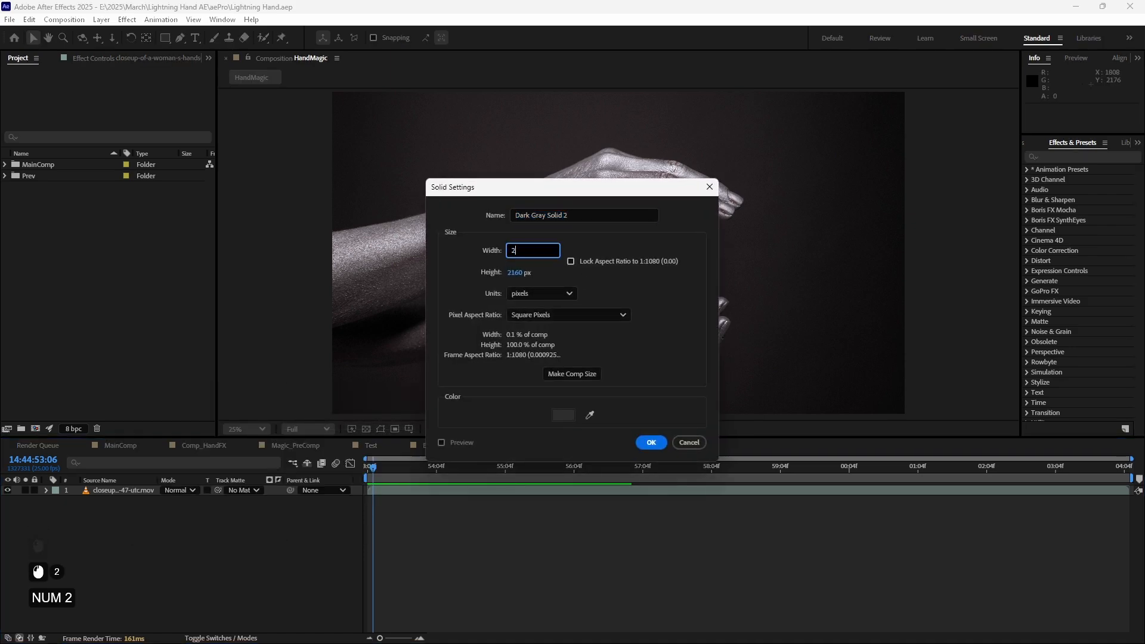
pyautogui.press('Tab')
pyautogui.write('200')
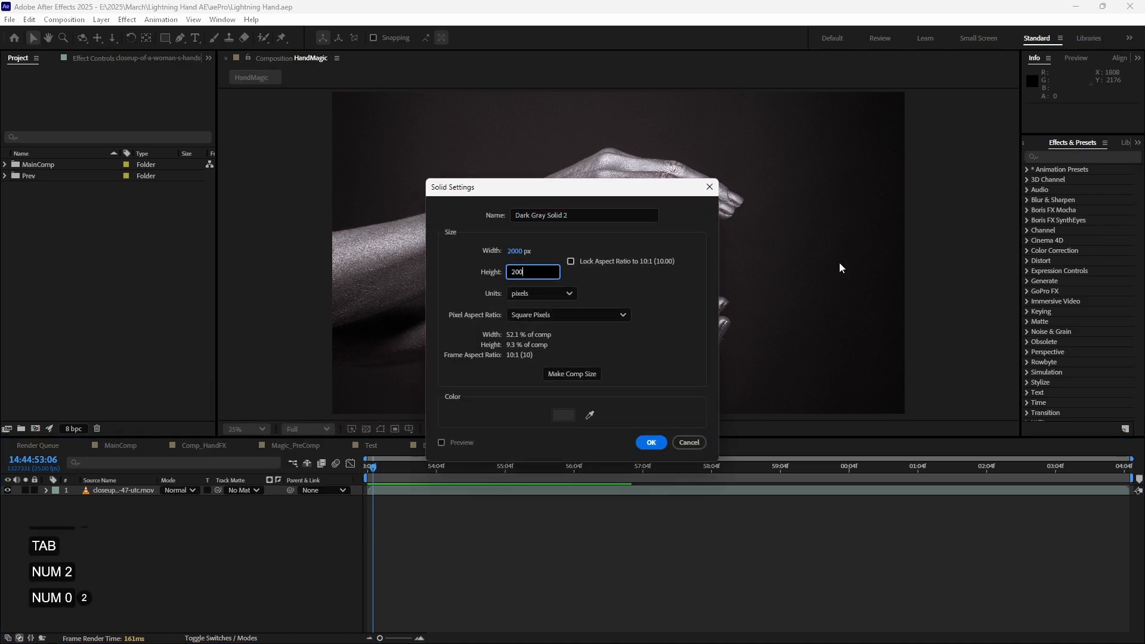
pyautogui.press('Return')
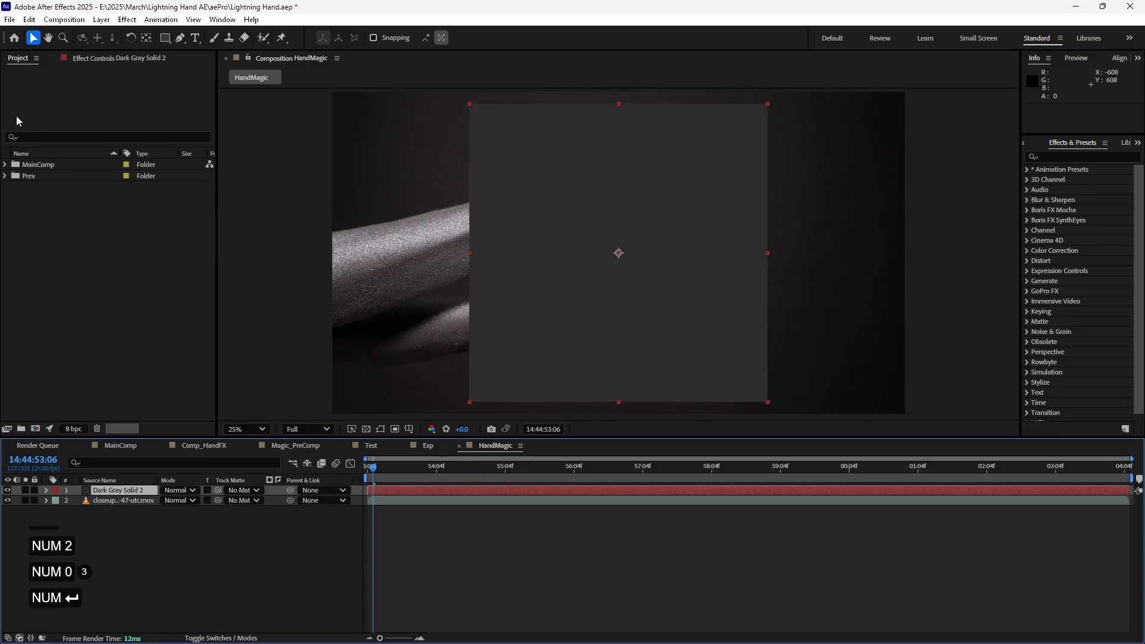
# Step: Apply a full-size elliptical mask to the solid, and shrink it to about 17.6% between the hands at about 1952, 1136
pyautogui.click(165, 37)
pyautogui.click(190, 63)
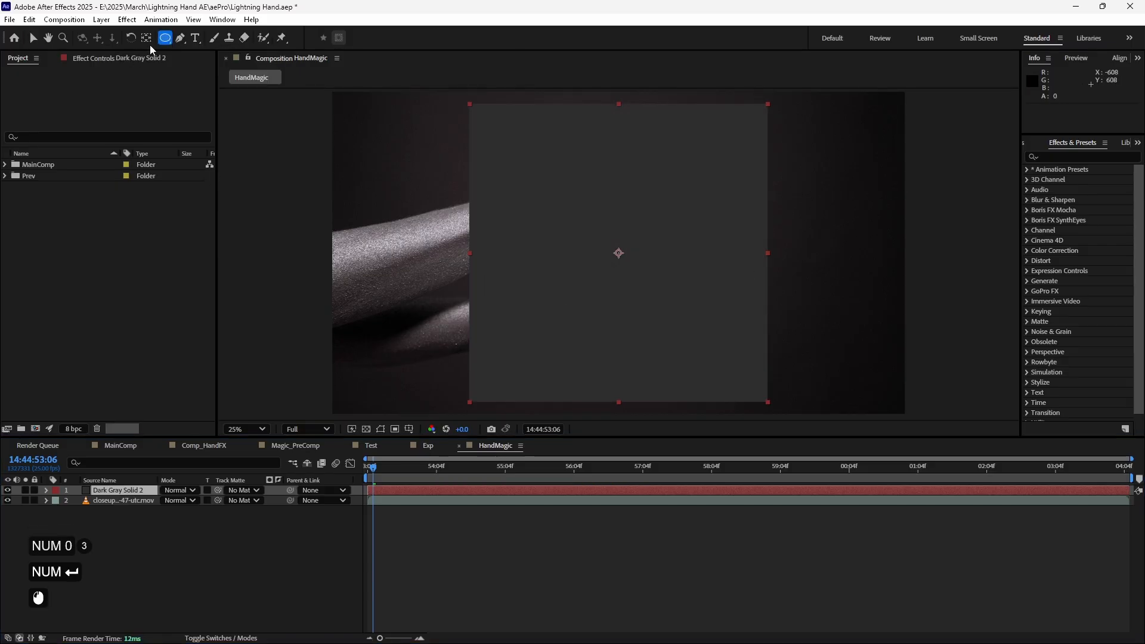
pyautogui.doubleClick(166, 40)
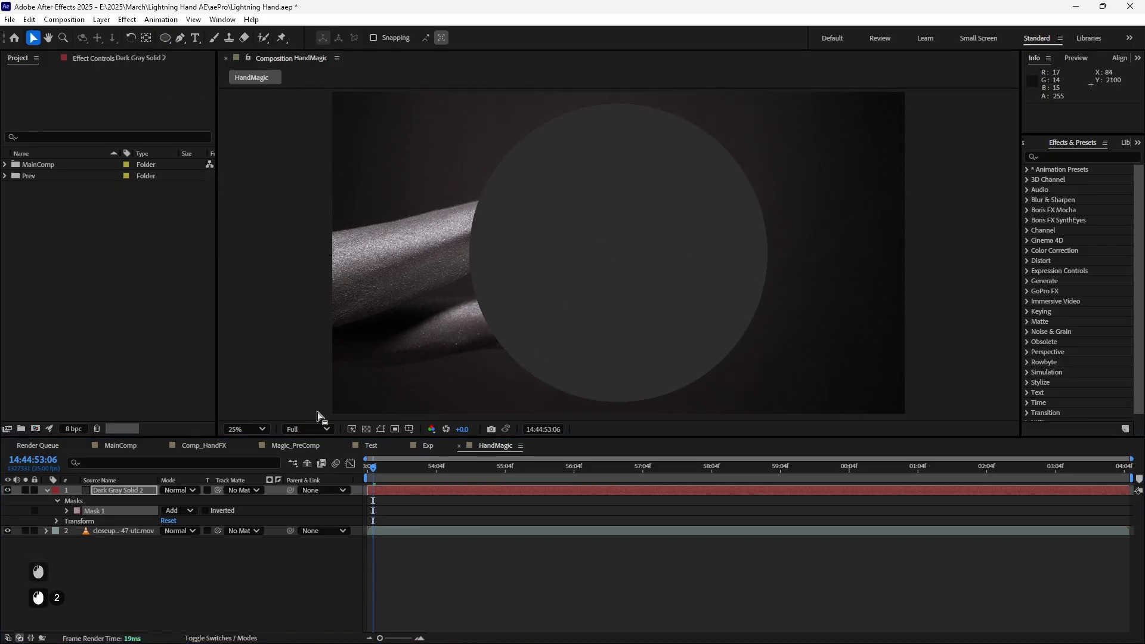
pyautogui.click(104, 491)
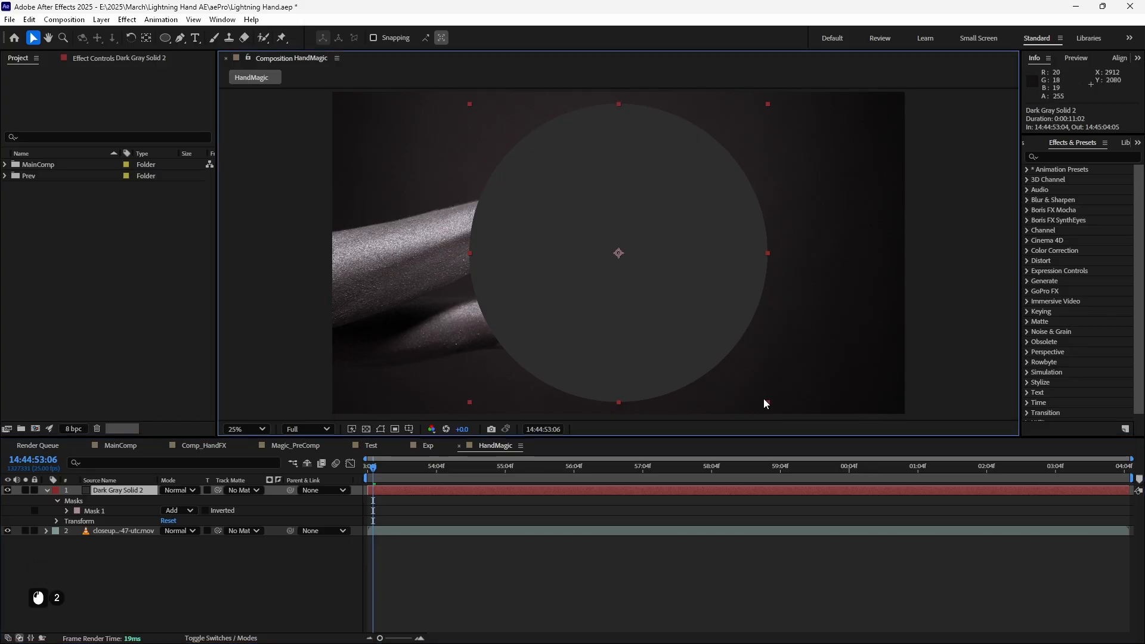
pyautogui.moveTo(768, 402); pyautogui.dragTo(628, 256)
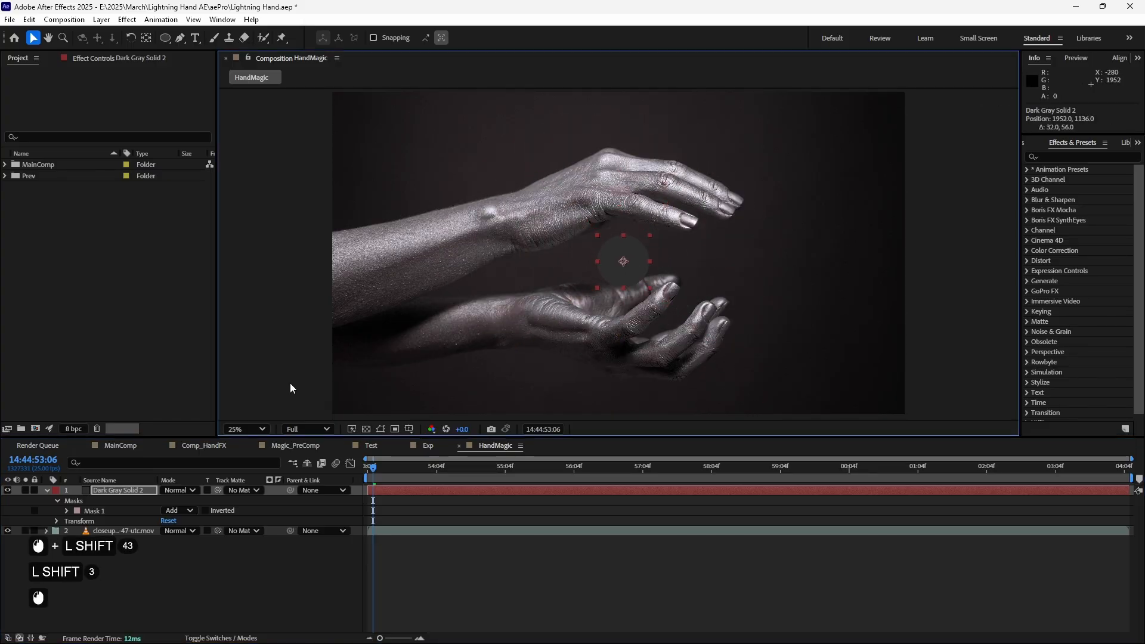
# Step: Show the solid's Position and Scale properties and set starting keyframes for both at 14:44:53:04
pyautogui.hotkey('shift', 'p')
pyautogui.click(143, 493)
pyautogui.press('p')
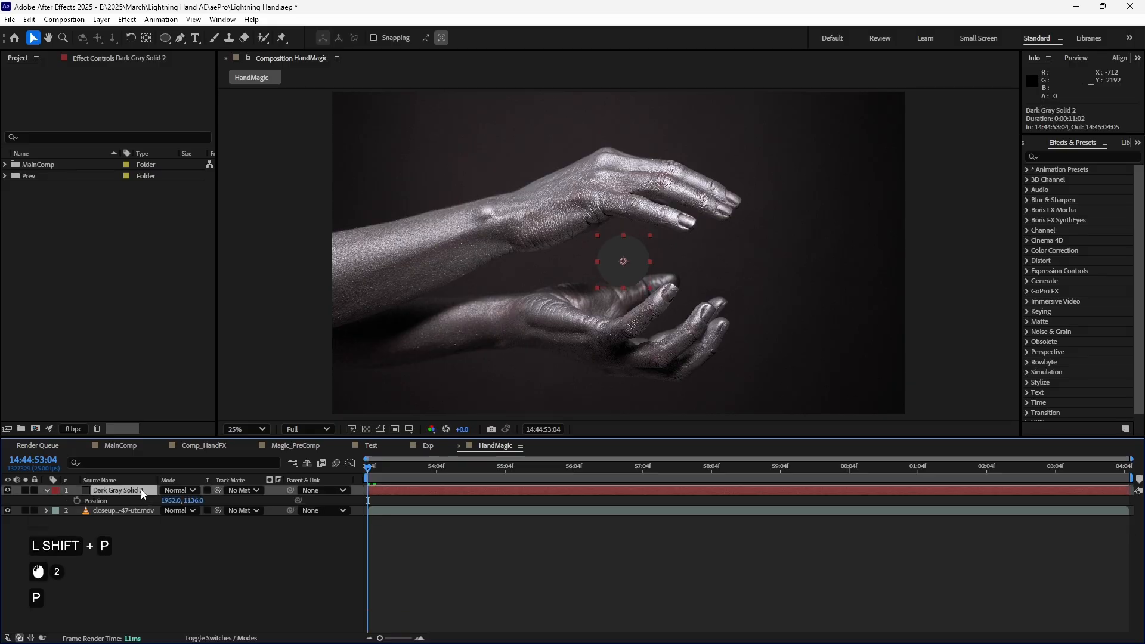
pyautogui.press('shift')
pyautogui.hotkey('shift', 's')
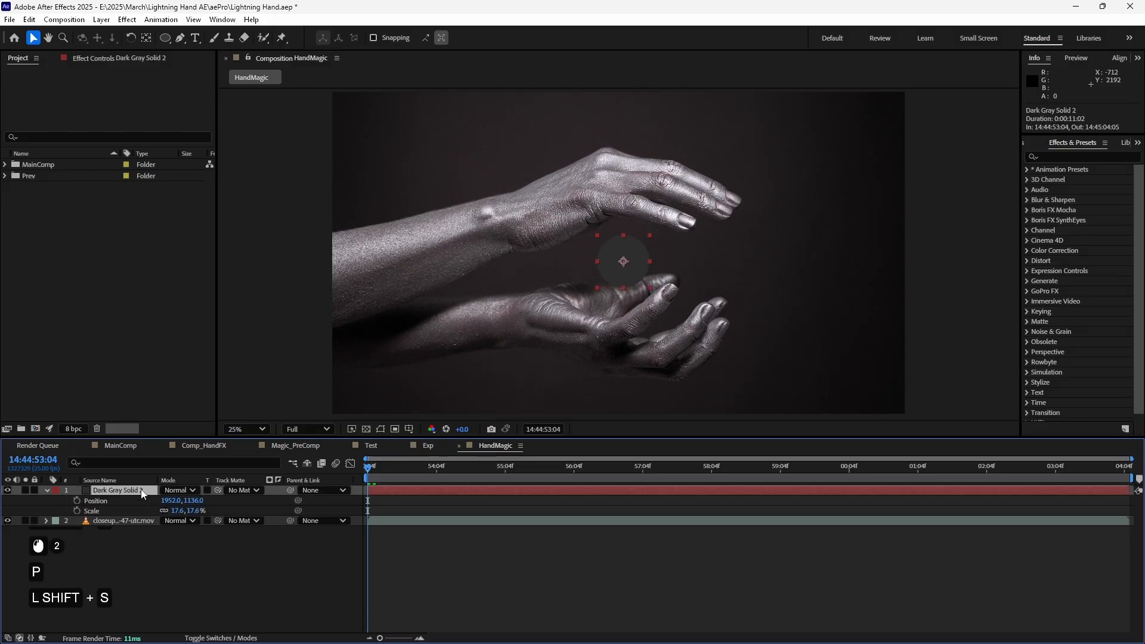
pyautogui.click(77, 501)
pyautogui.click(77, 511)
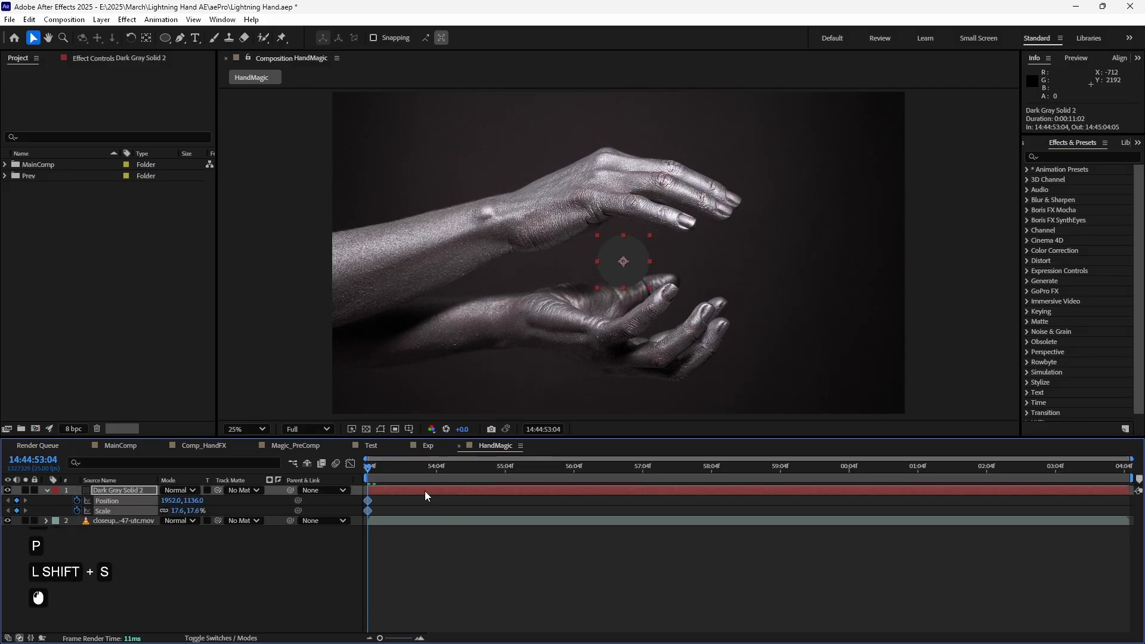
# Step: Keyframe the solid's scale to about 76.8% at 14:44:56:08 and about 18% at 14:44:58:23, and preview the animation
pyautogui.moveTo(435, 471); pyautogui.dragTo(585, 473)
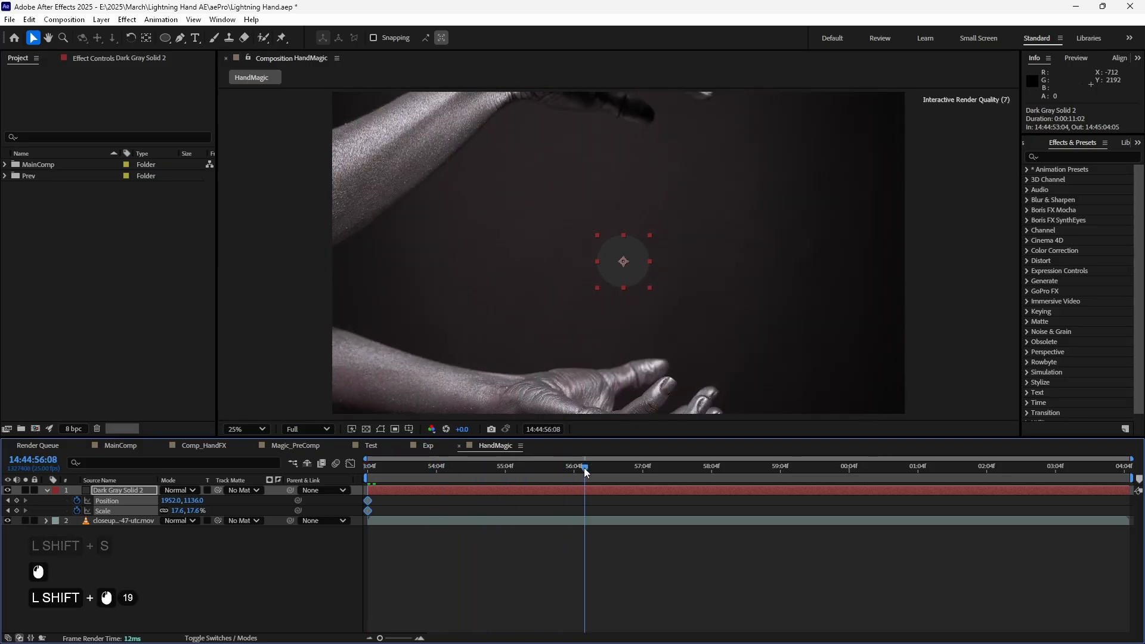
pyautogui.moveTo(650, 288); pyautogui.dragTo(739, 362)
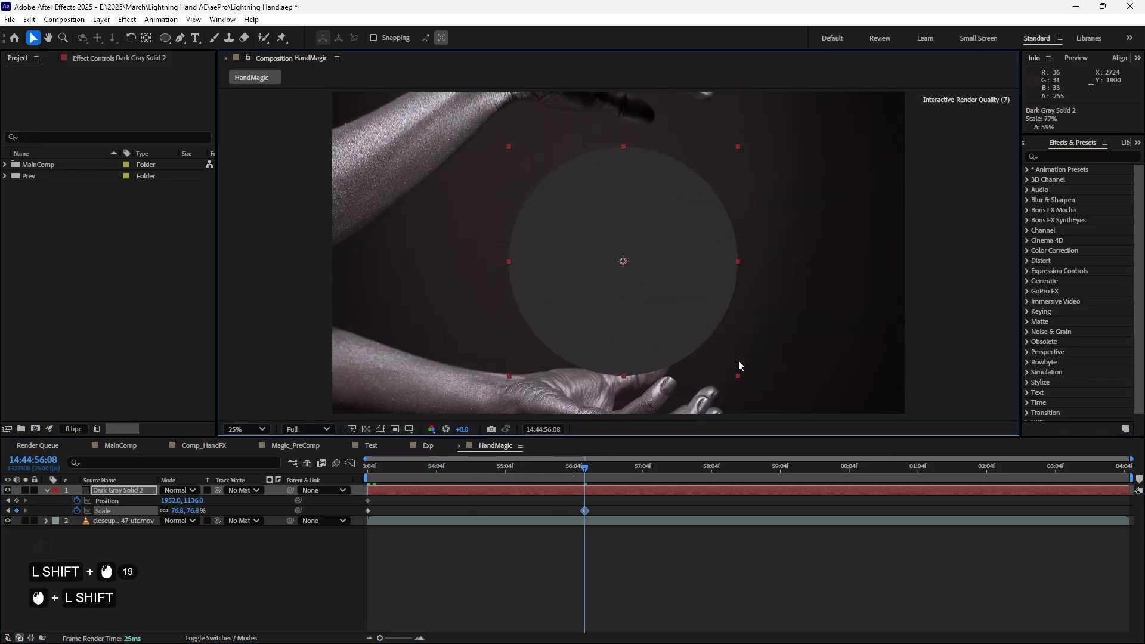
pyautogui.moveTo(596, 477); pyautogui.dragTo(764, 477)
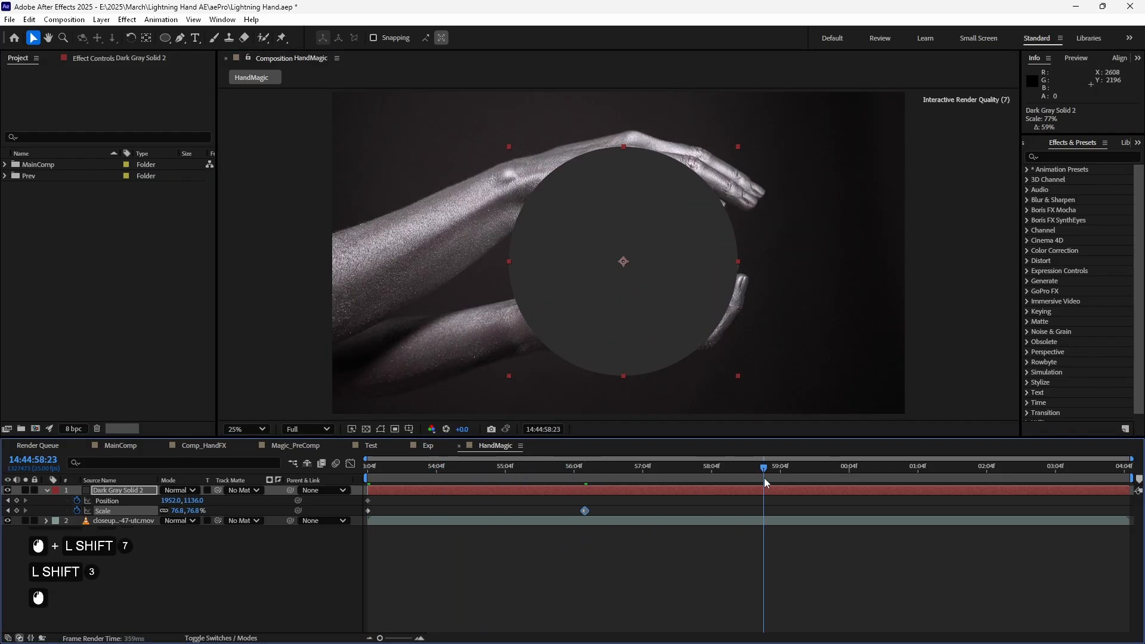
pyautogui.moveTo(739, 377); pyautogui.dragTo(651, 287)
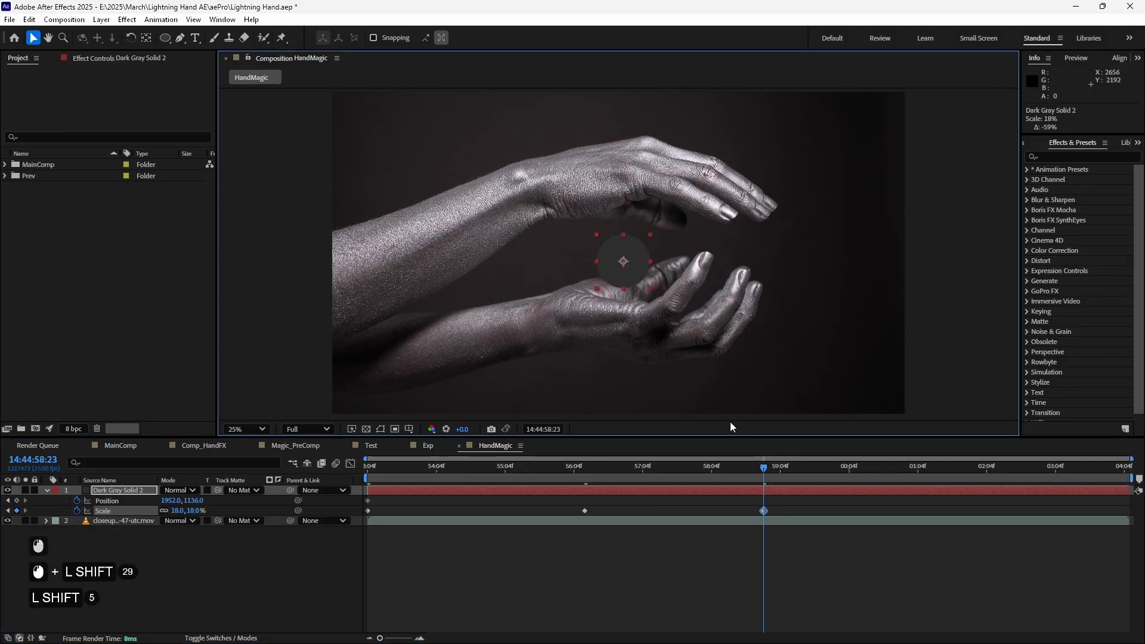
pyautogui.press('KP_0')
pyautogui.press('space')
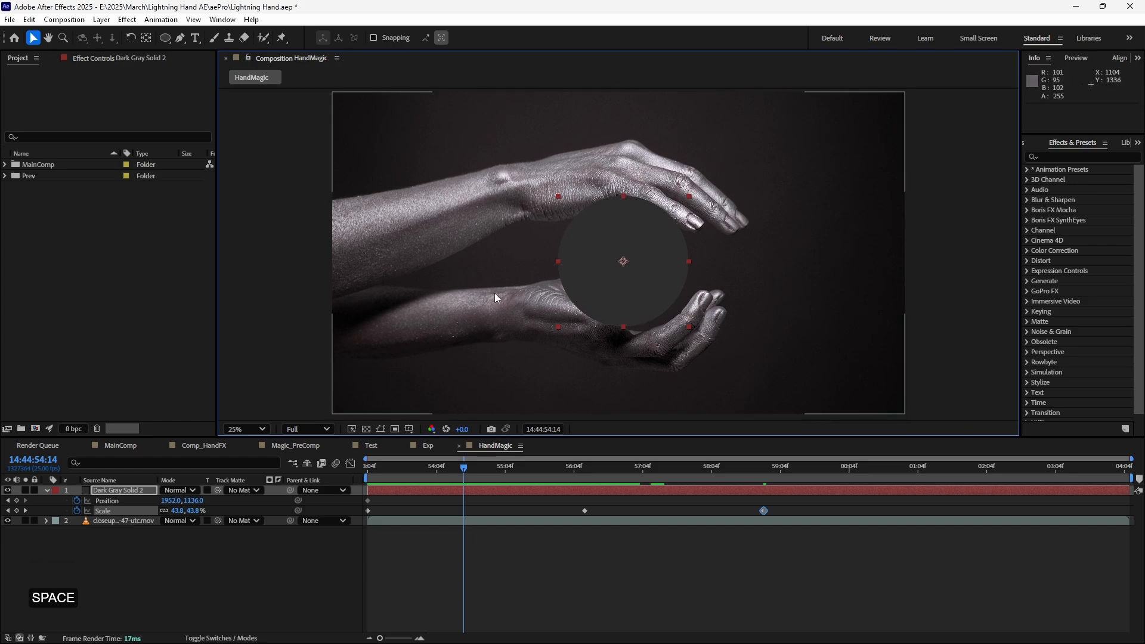
# Step: Remove all Position and Scale keyframes from the circular solid
pyautogui.click(119, 493)
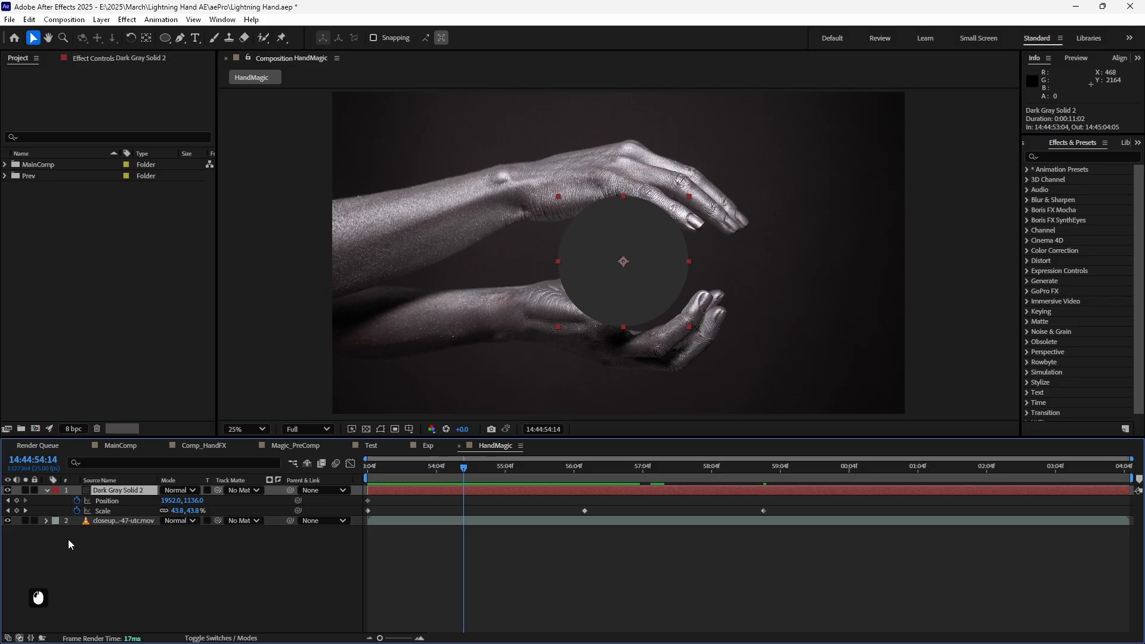
pyautogui.click(77, 510)
pyautogui.click(77, 501)
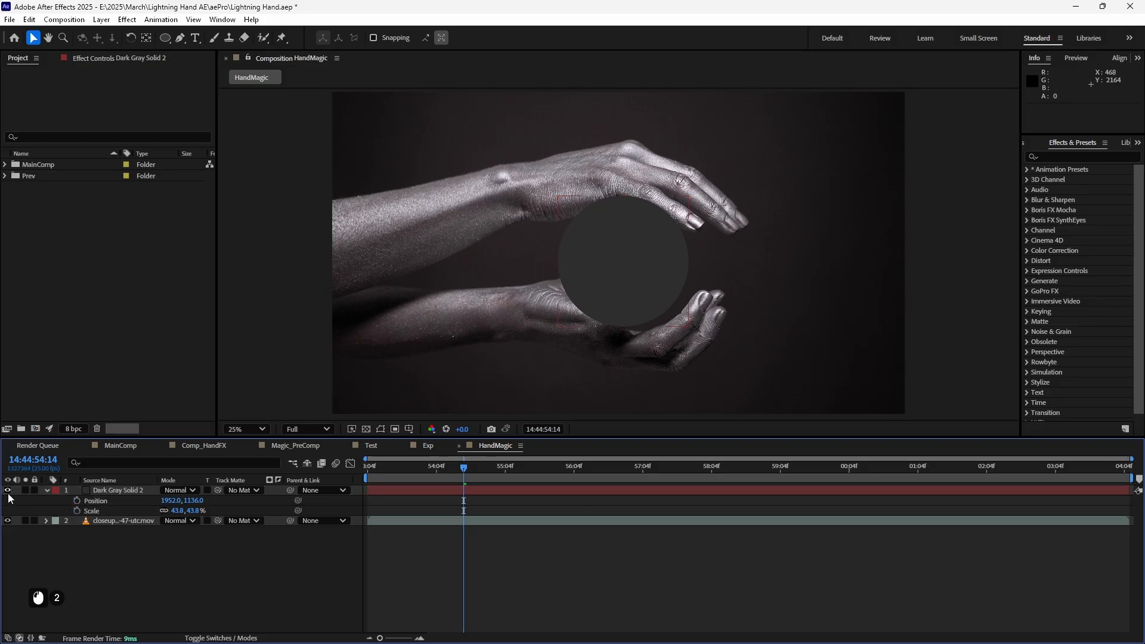
# Step: Hide the circular solid layer and save the project
pyautogui.click(8, 490)
pyautogui.click(489, 282)
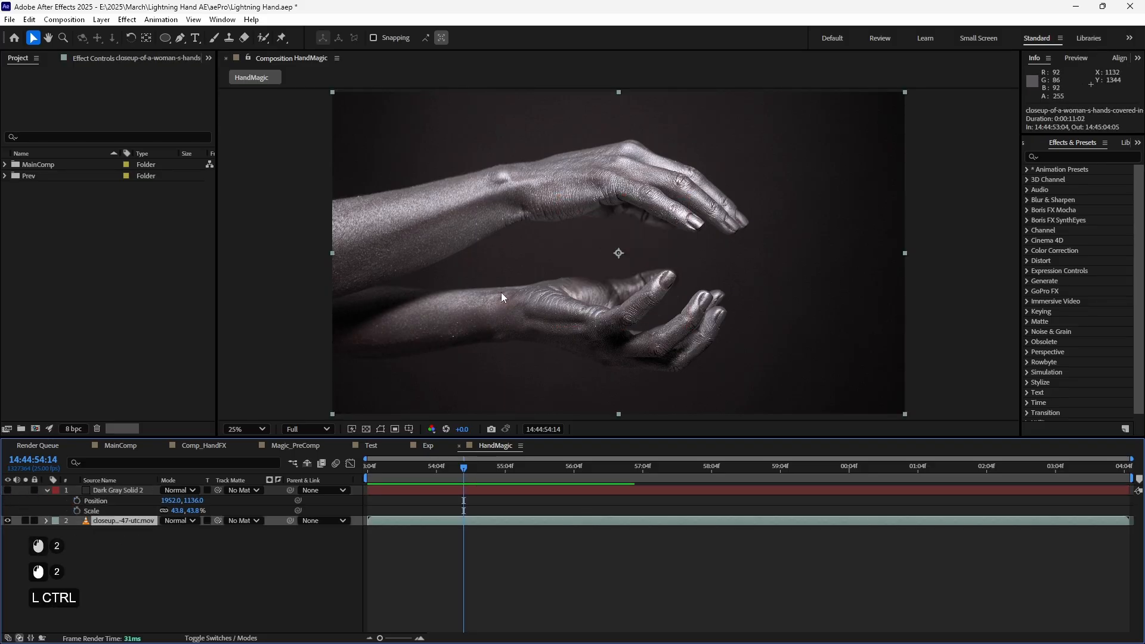
pyautogui.hotkey('ctrl', 's')
# Step: Apply the Mocha Pro effect to the hands footage layer and launch the Mocha Pro plugin
pyautogui.click(1084, 155)
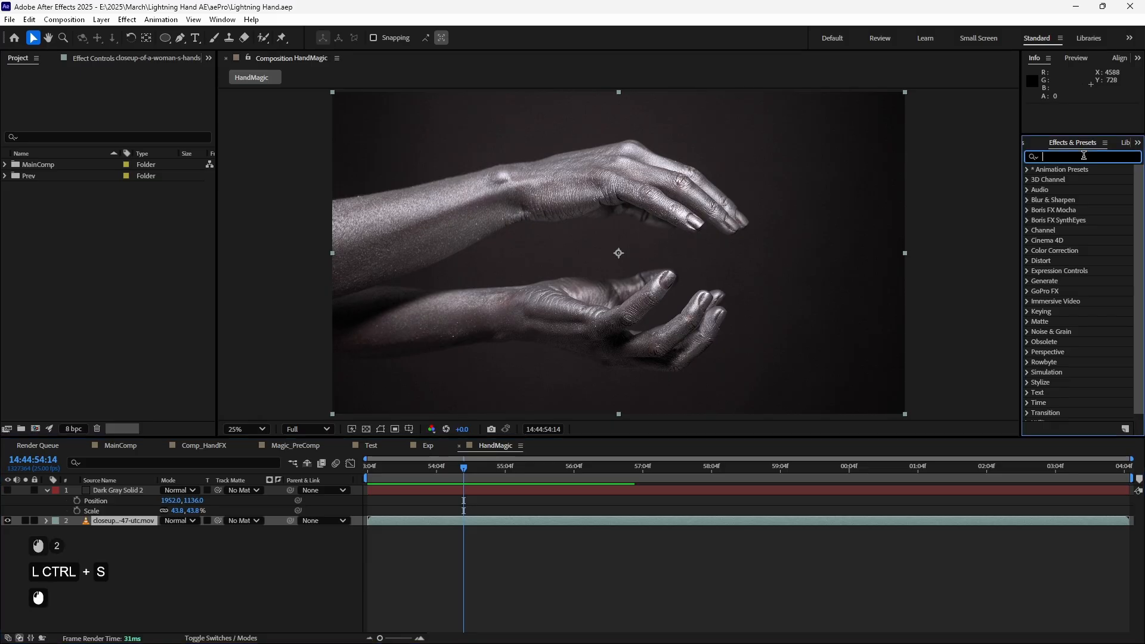
pyautogui.write('mocha')
pyautogui.moveTo(1068, 191); pyautogui.dragTo(116, 523)
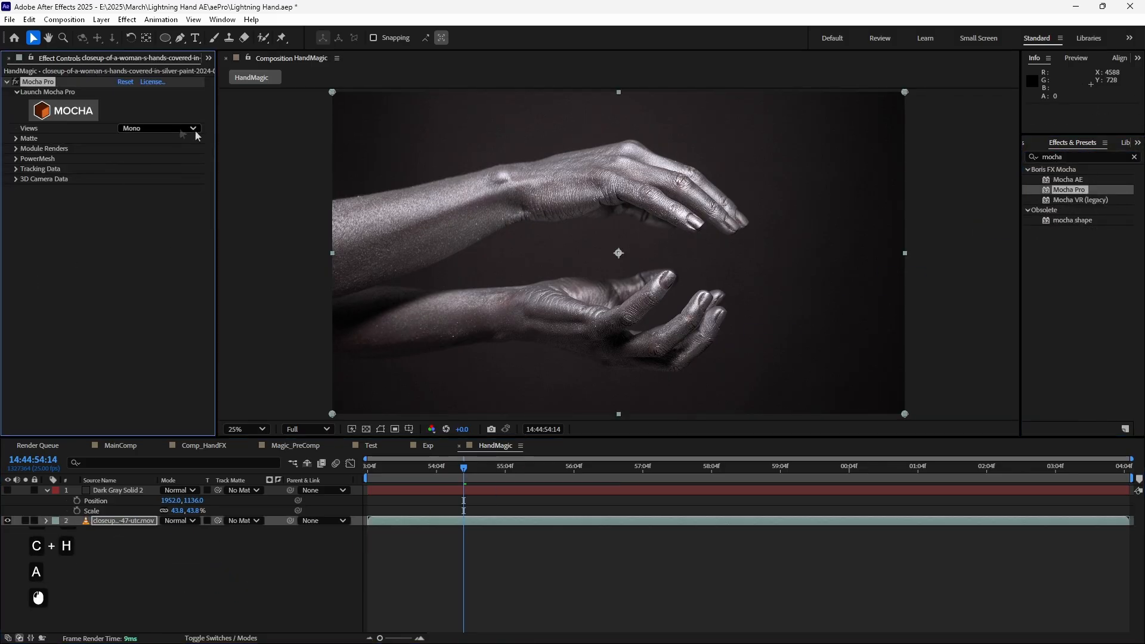
pyautogui.click(76, 114)
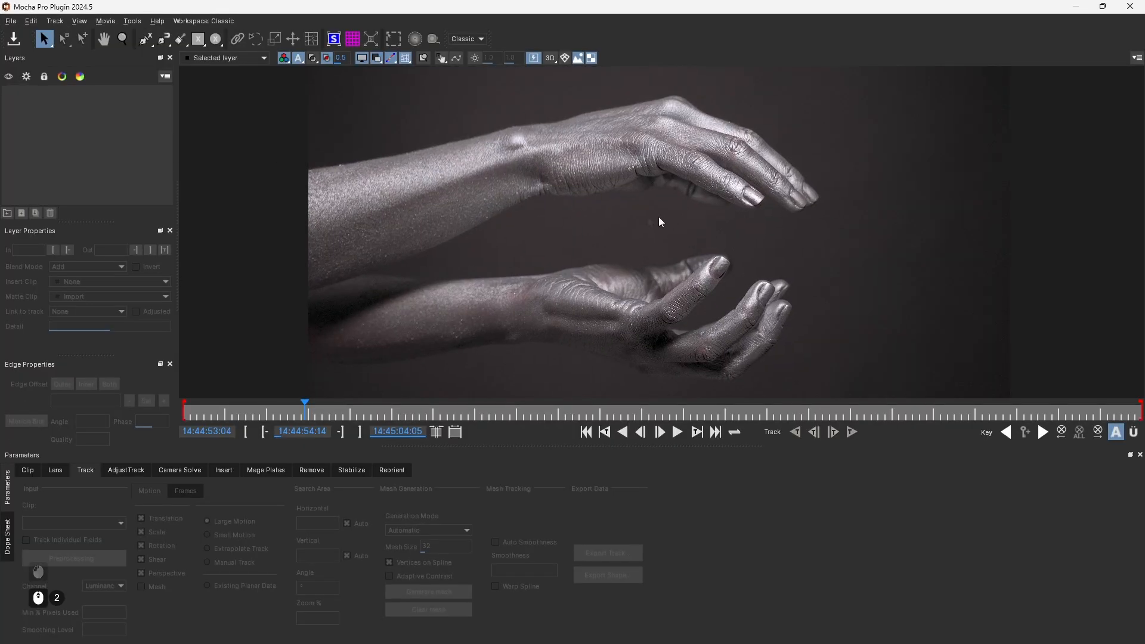
# Step: Draw a four-point X-spline on the upper hand's wrist at 14:44:54:14 and adjust its corner points to the skin detail
pyautogui.click(142, 39)
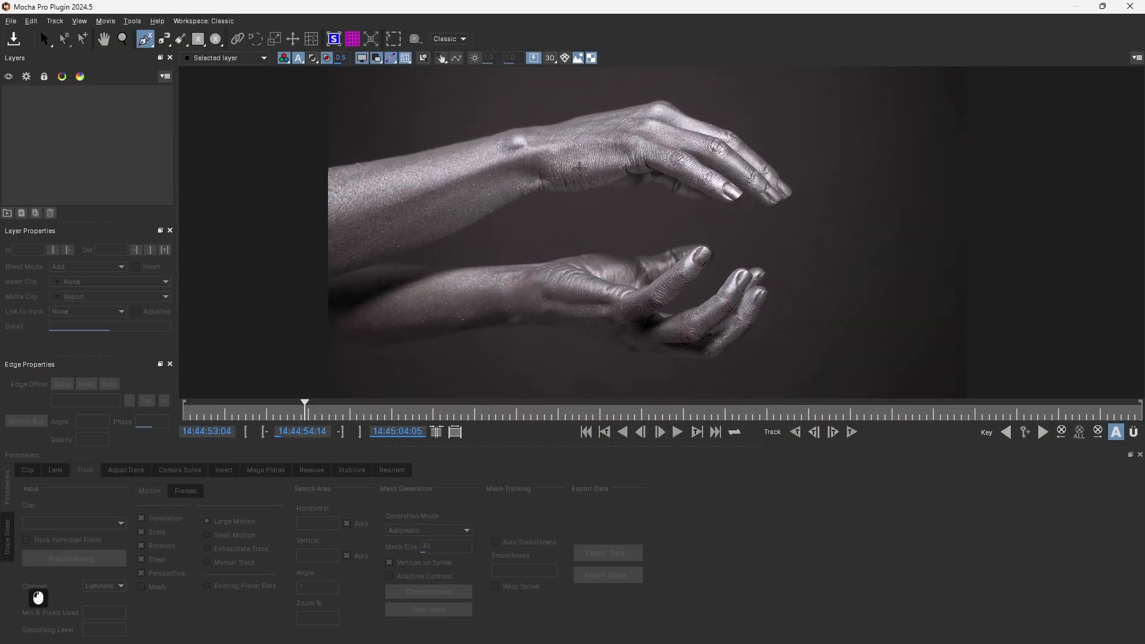
pyautogui.scroll(7, 547, 179)
pyautogui.click(506, 150)
pyautogui.click(464, 172)
pyautogui.click(494, 205)
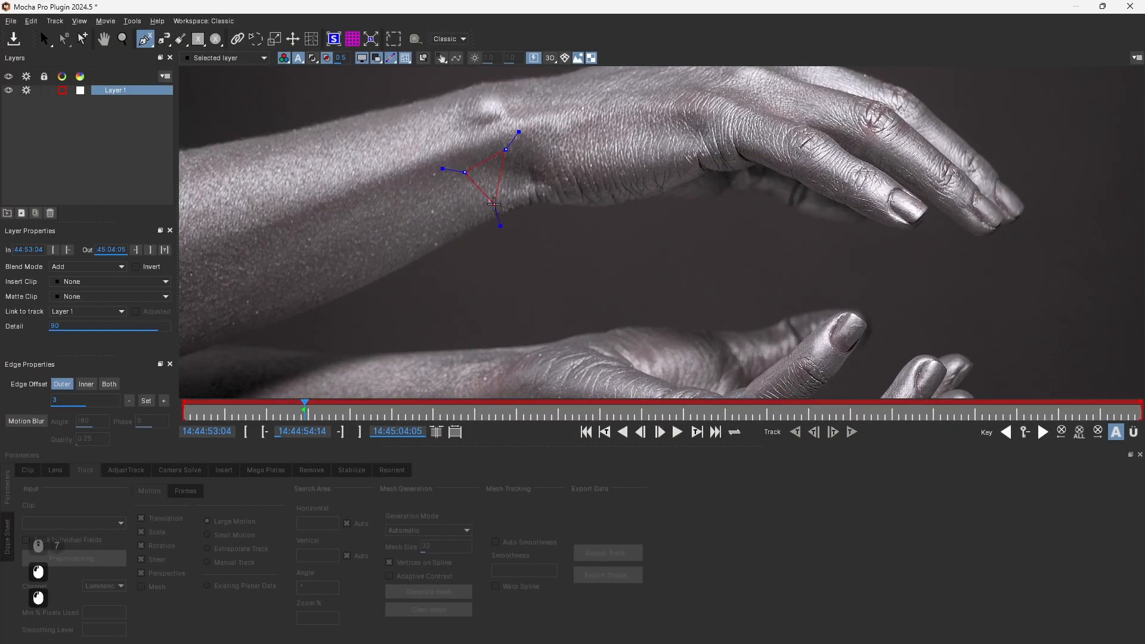
pyautogui.click(561, 192)
pyautogui.rightClick(533, 164)
pyautogui.moveTo(506, 150); pyautogui.dragTo(540, 144)
pyautogui.moveTo(550, 311); pyautogui.dragTo(547, 304)
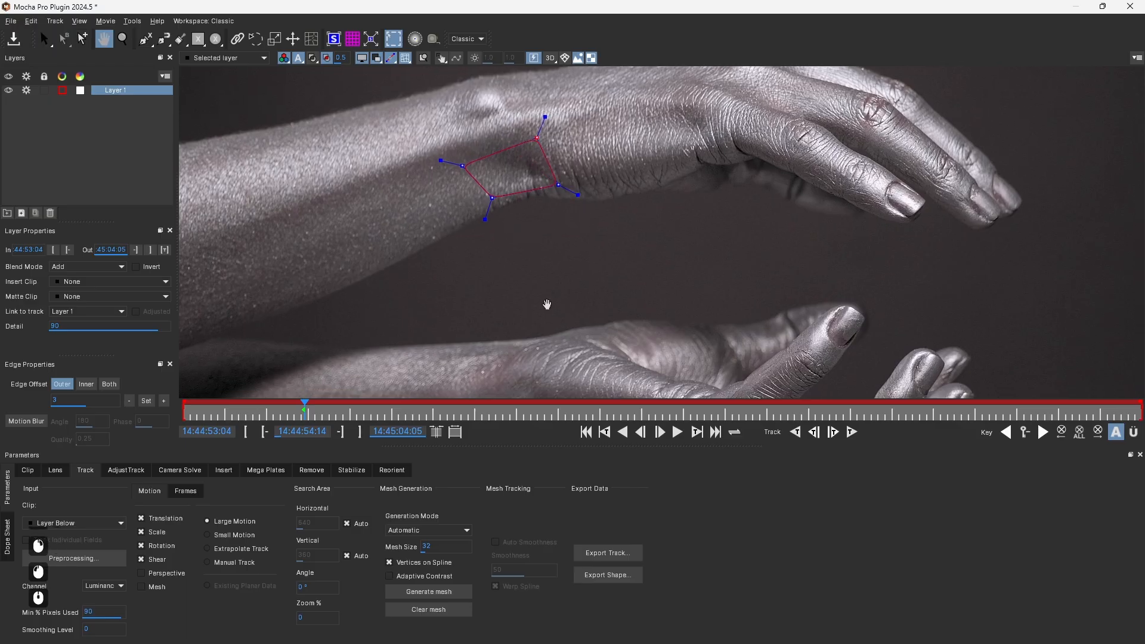
pyautogui.moveTo(490, 198); pyautogui.dragTo(494, 198)
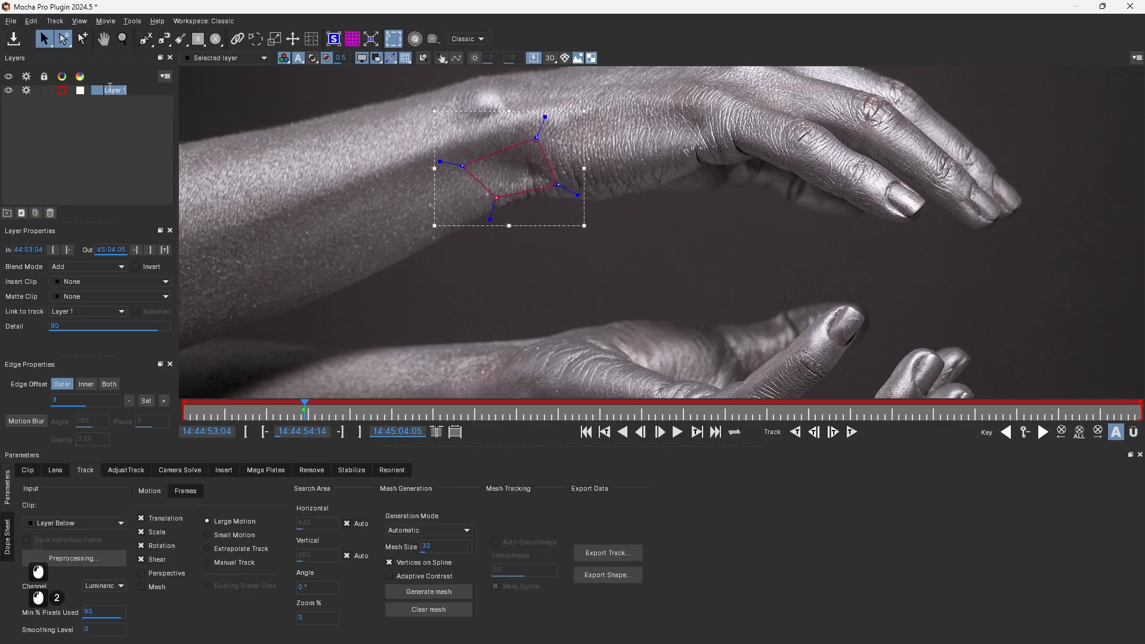
# Step: Rename the upper wrist's spline layer as T_Wrist
pyautogui.write('T_Wr')
pyautogui.write('ist')
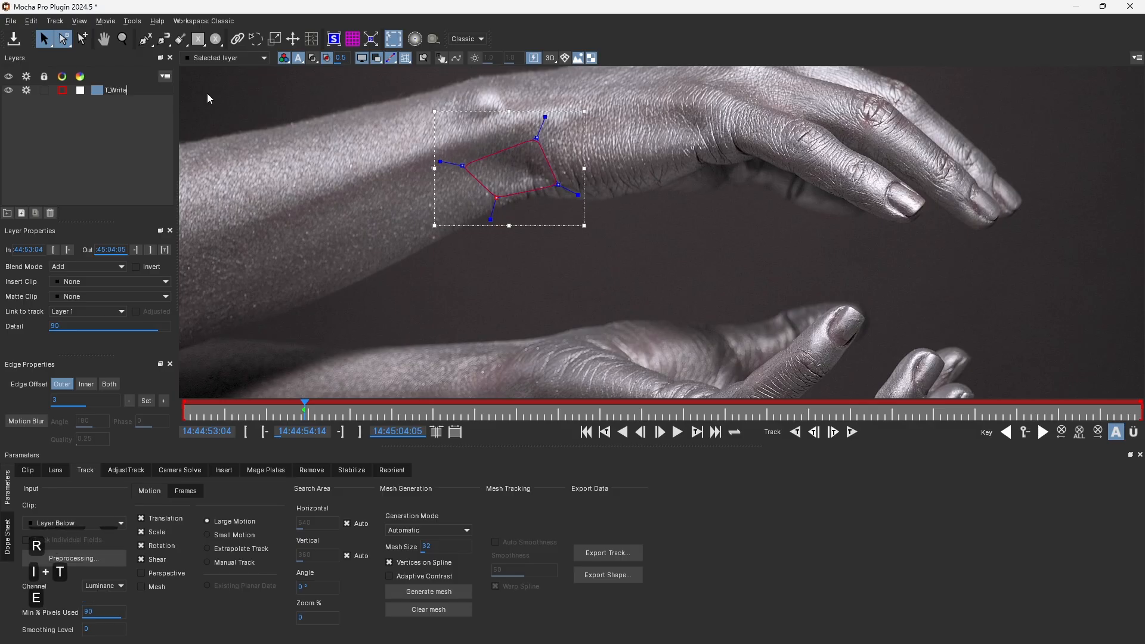
pyautogui.press('Return')
# Step: Track T_Wrist backward to the clip start, and forward to the clip end from 14:44:54:14
pyautogui.scroll(-6, 711, 253)
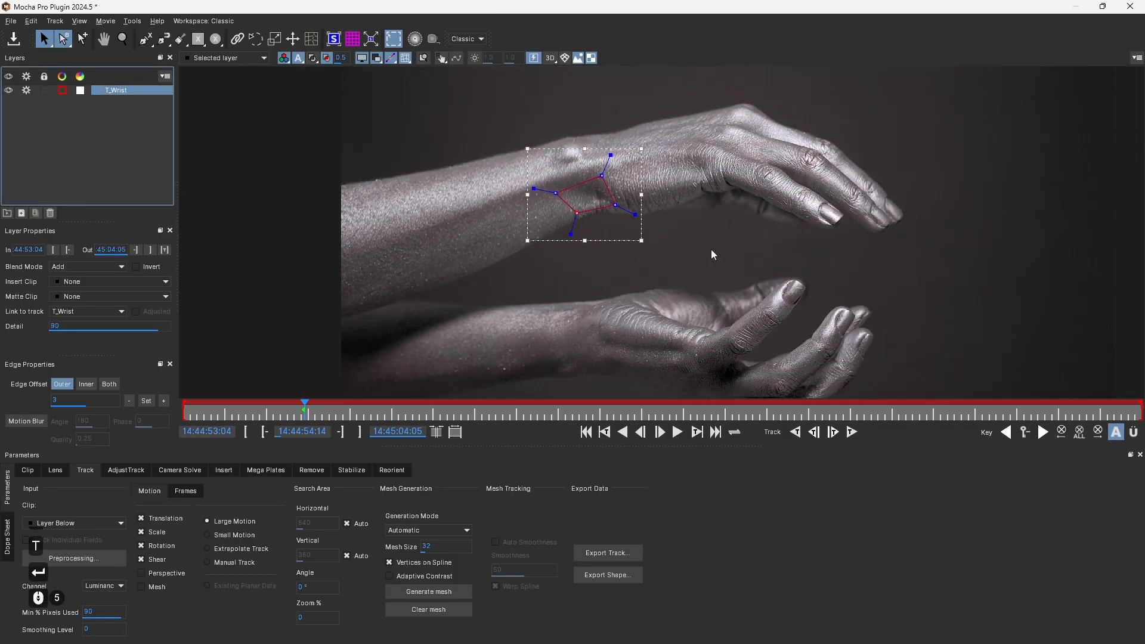
pyautogui.click(796, 433)
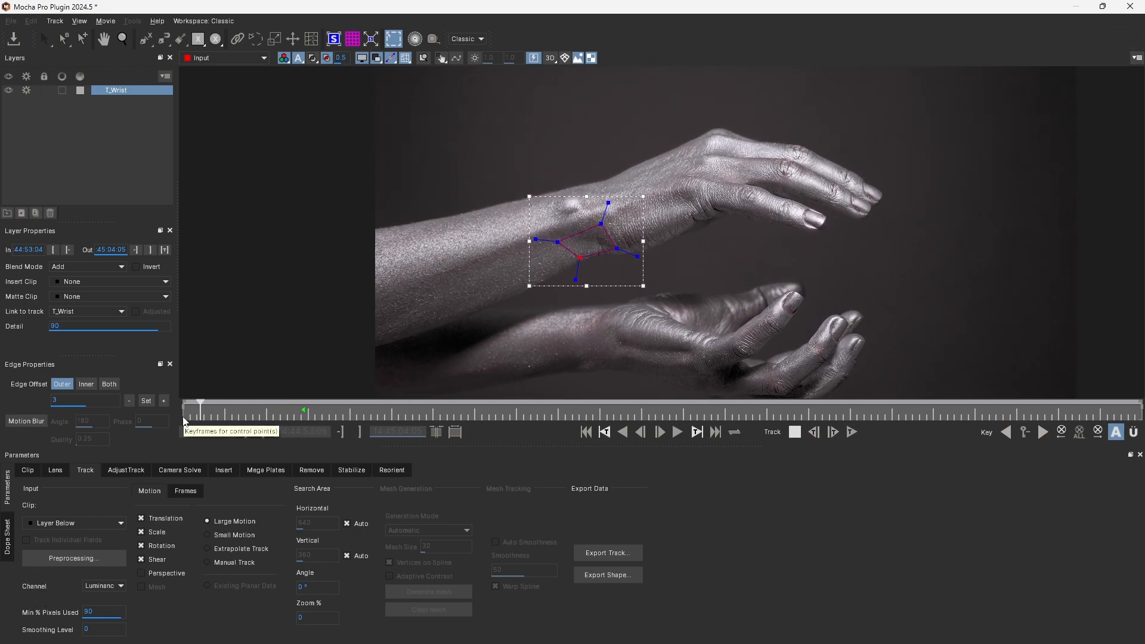
pyautogui.click(304, 418)
pyautogui.press('t')
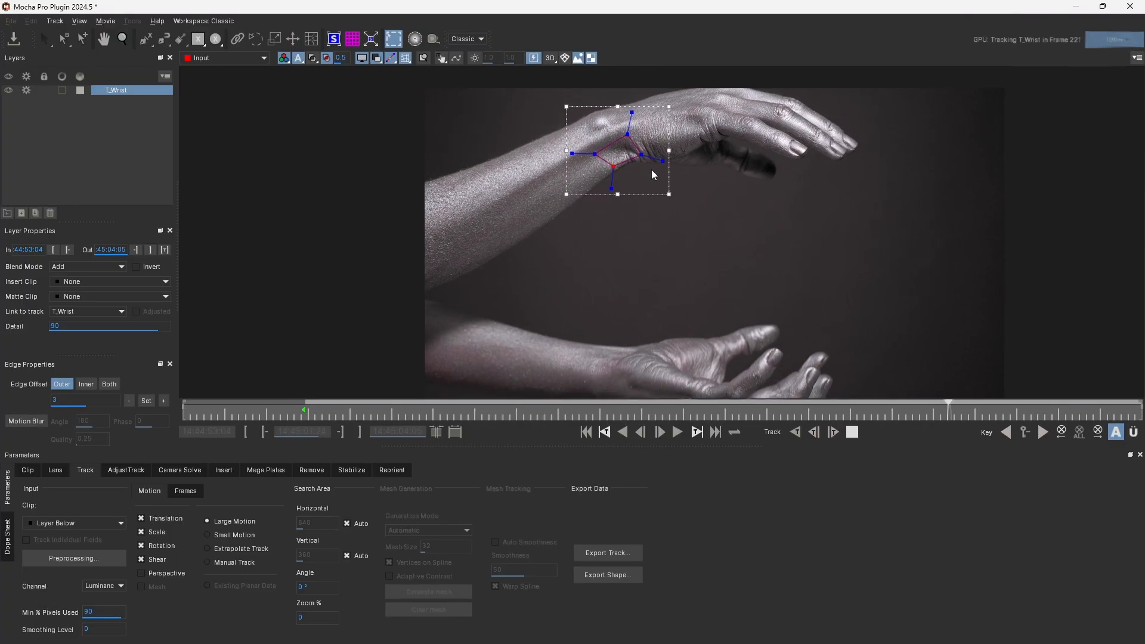
# Step: Turn off tracking for T_Wrist and draw a four-point X-spline on the lower hand's wrist at 14:44:58:05
pyautogui.moveTo(337, 411); pyautogui.dragTo(616, 405)
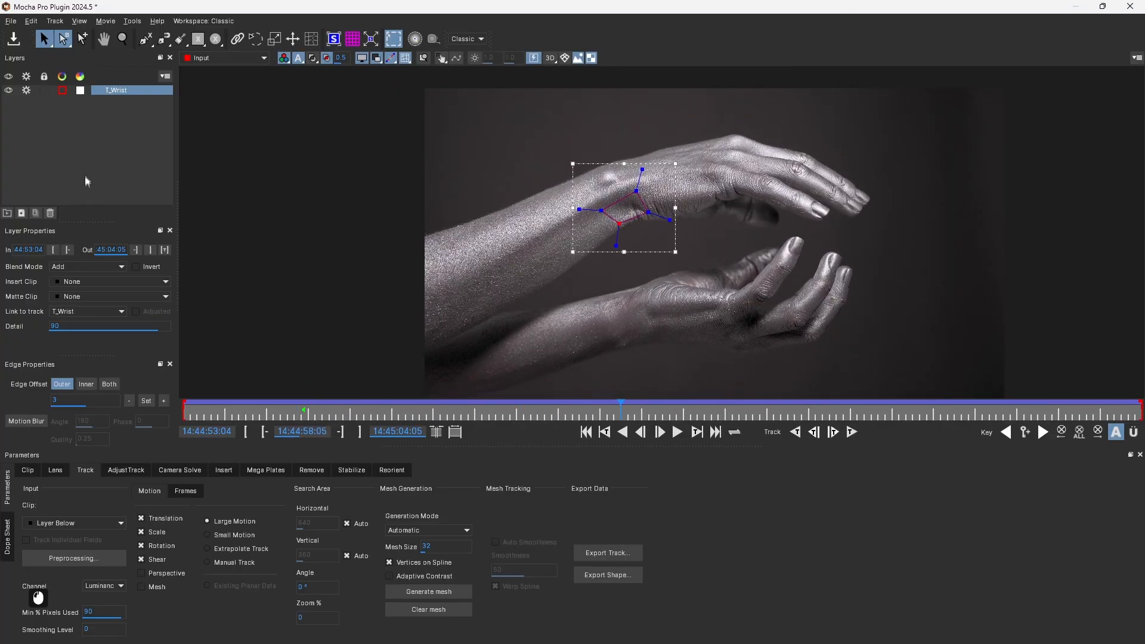
pyautogui.click(26, 91)
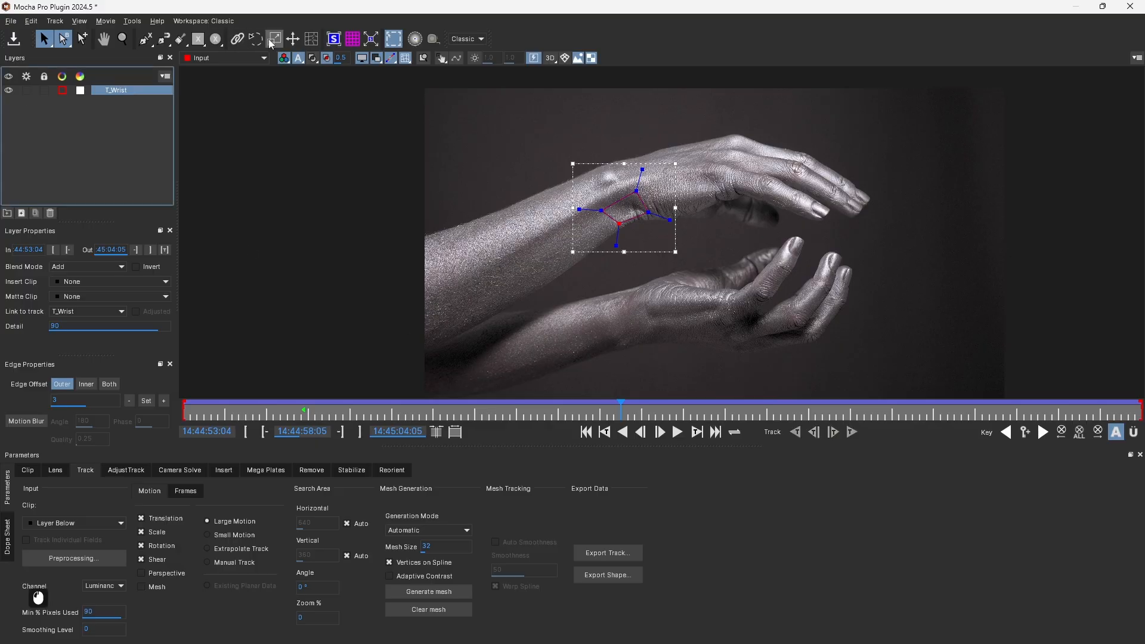
pyautogui.click(145, 39)
pyautogui.scroll(10, 529, 279)
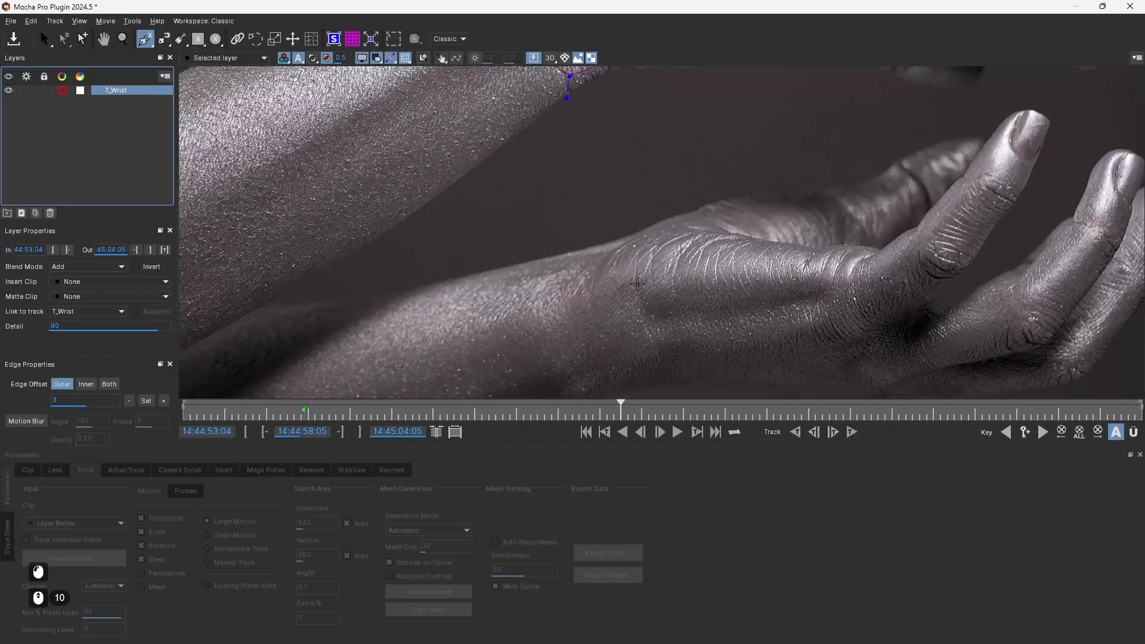
pyautogui.click(551, 286)
pyautogui.click(574, 337)
pyautogui.click(653, 317)
pyautogui.click(634, 243)
pyautogui.rightClick(591, 281)
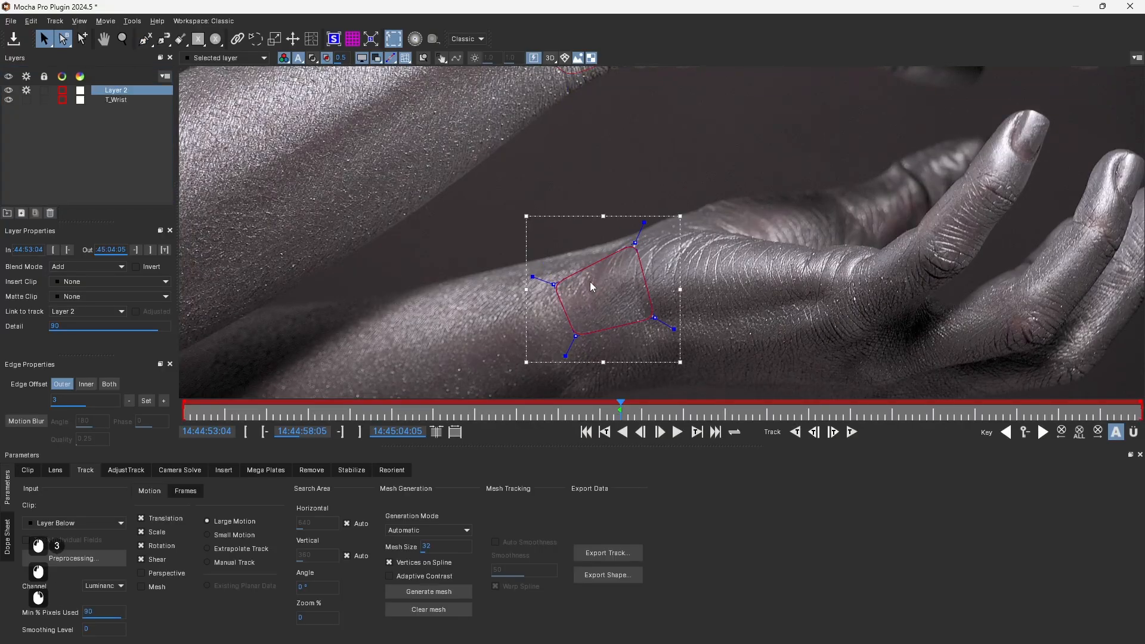
# Step: Track the lower wrist's spline backward and forward from 14:44:58:05, and dismiss the tracking warning
pyautogui.scroll(-7, 589, 280)
pyautogui.click(795, 432)
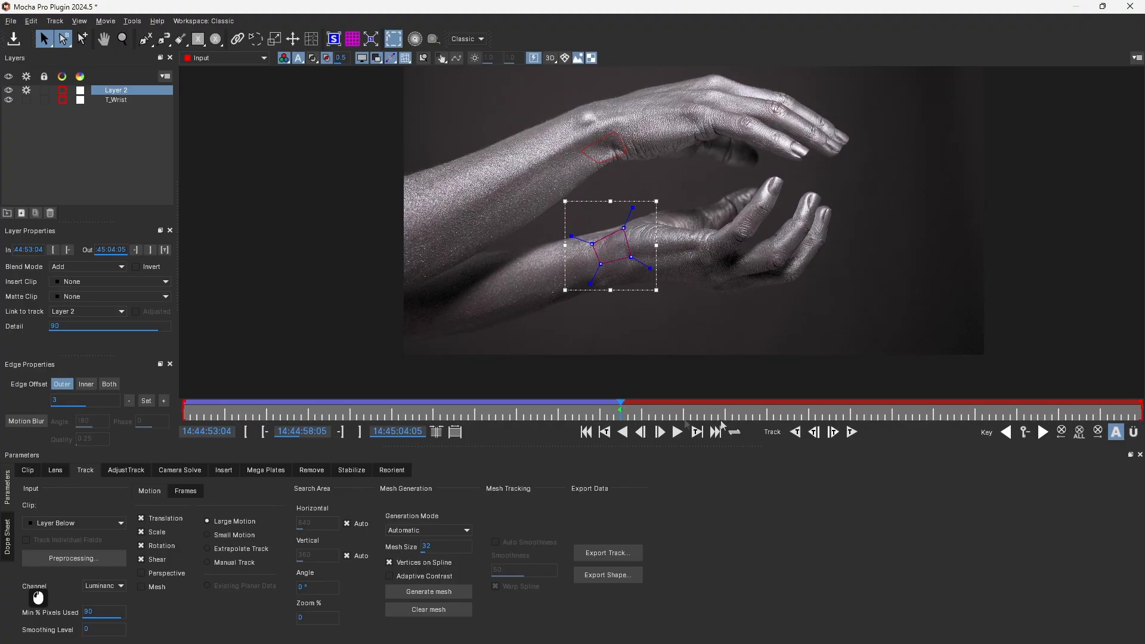
pyautogui.click(853, 434)
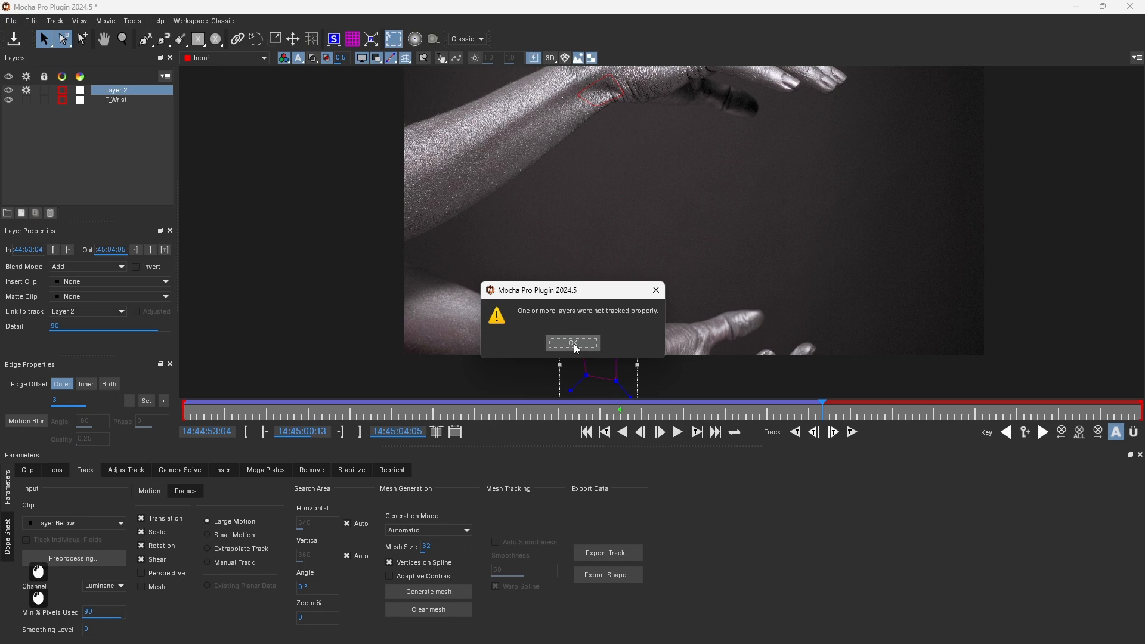
pyautogui.click(573, 343)
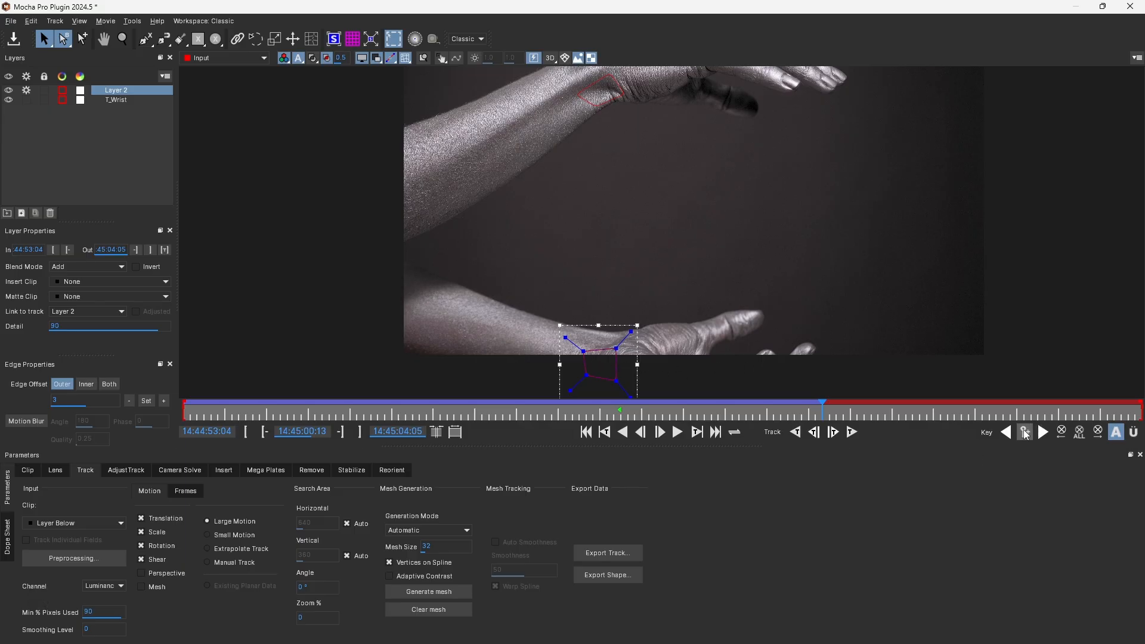
# Step: Keyframe the lower wrist's spline at 14:45:00:13 and move it up onto the wrist at 14:45:01:14
pyautogui.moveTo(835, 414)
pyautogui.mouseDown()
pyautogui.moveTo(850, 416)
pyautogui.moveTo(819, 417)
pyautogui.mouseUp()
pyautogui.scroll(6, 646, 299)
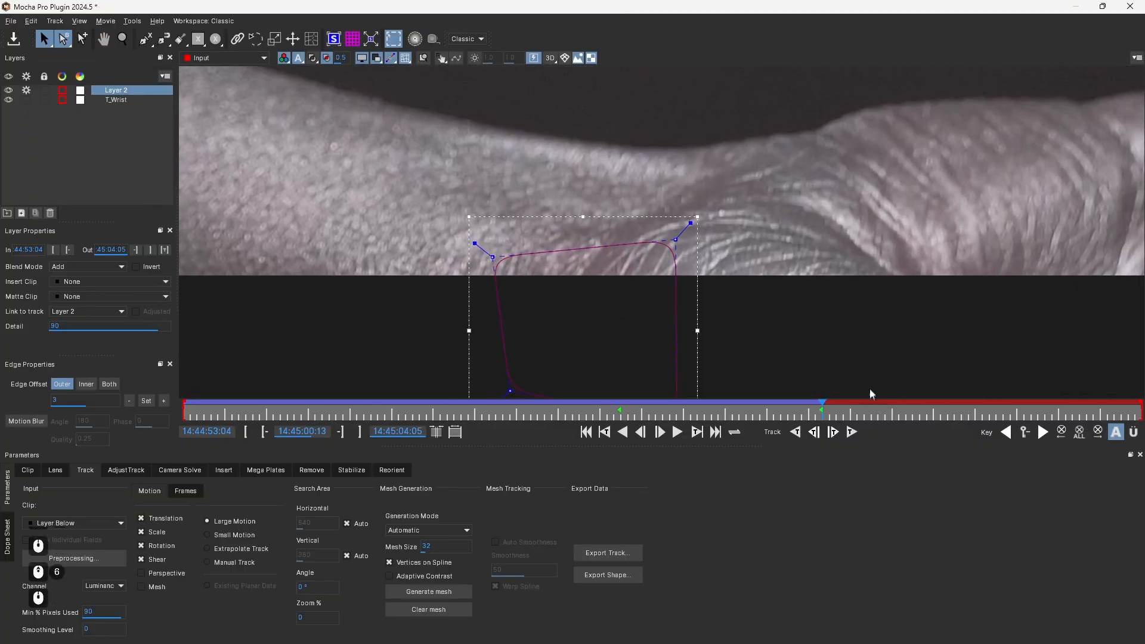
pyautogui.moveTo(851, 411); pyautogui.dragTo(909, 403)
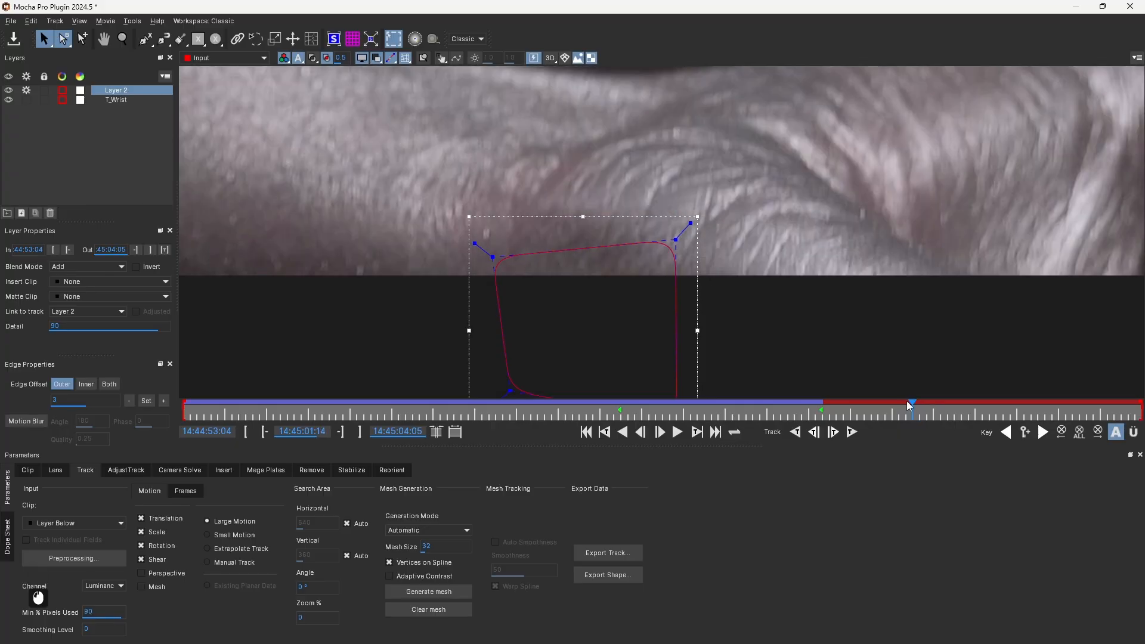
pyautogui.scroll(-4, 607, 236)
pyautogui.moveTo(604, 217); pyautogui.dragTo(594, 172)
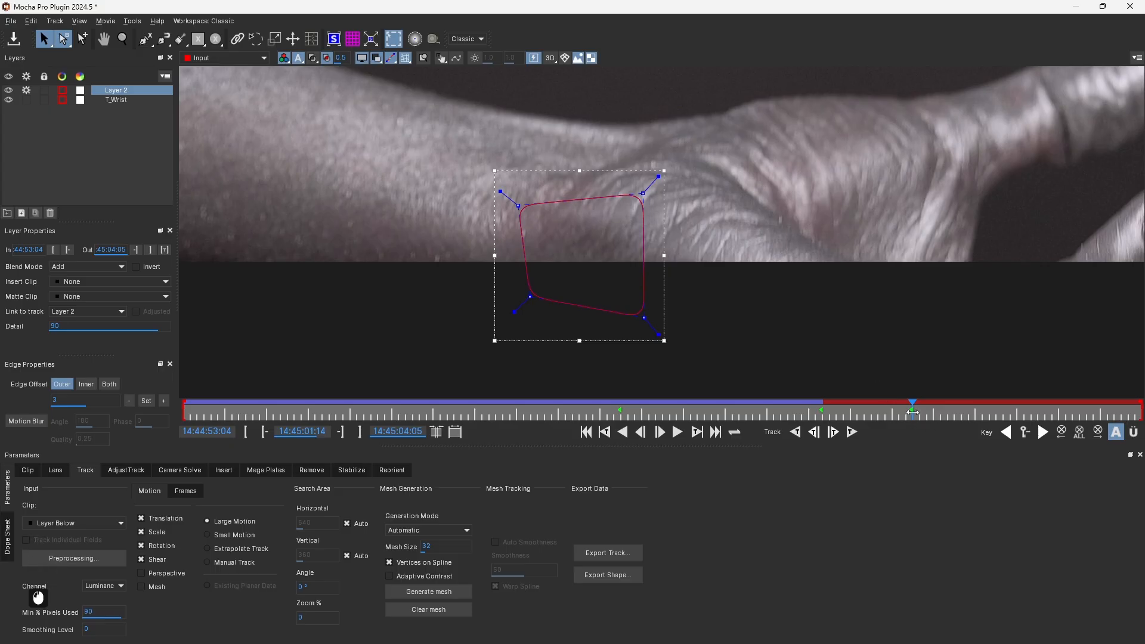
# Step: Compare the spline's position between its keyframes and move it down below the image edge at 14:45:01:01
pyautogui.moveTo(912, 412); pyautogui.dragTo(818, 414)
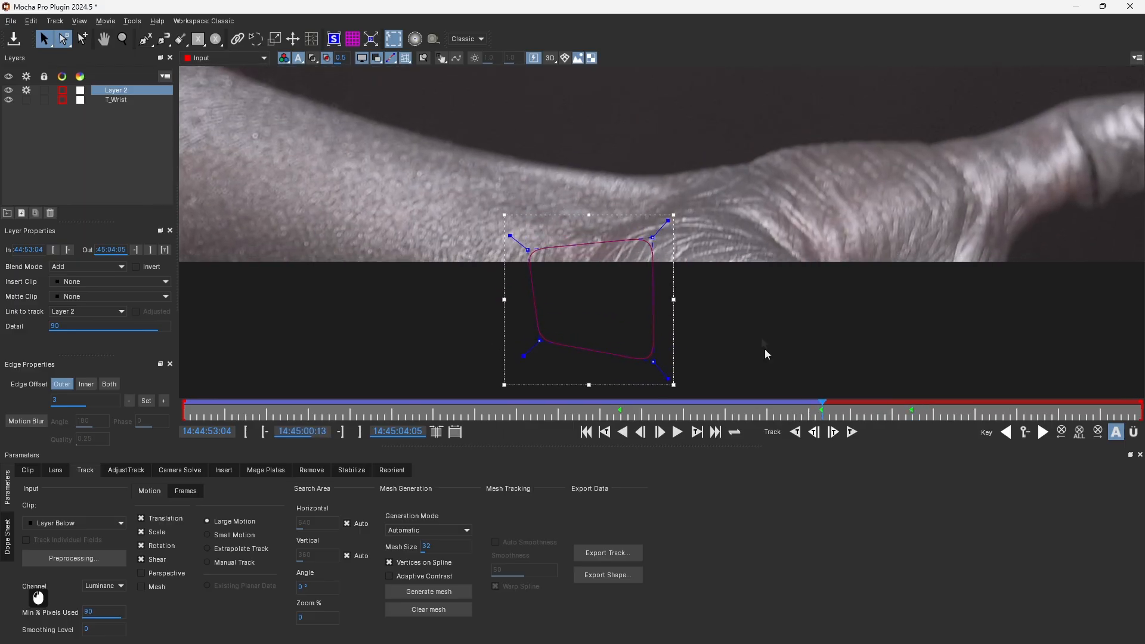
pyautogui.moveTo(898, 416); pyautogui.dragTo(911, 416)
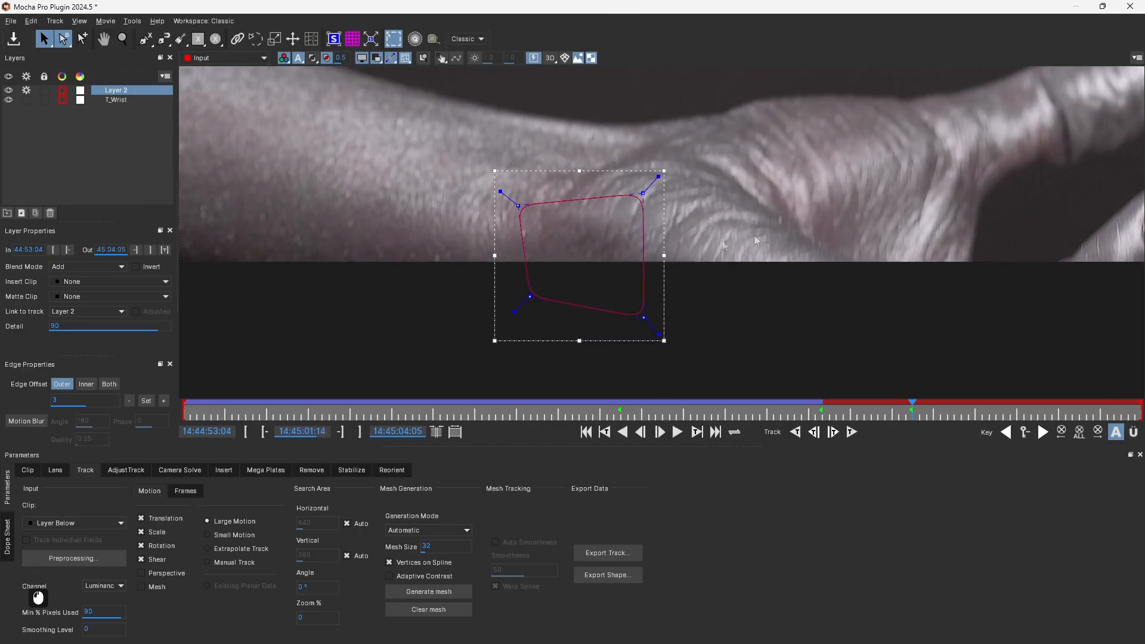
pyautogui.scroll(-4, 628, 201)
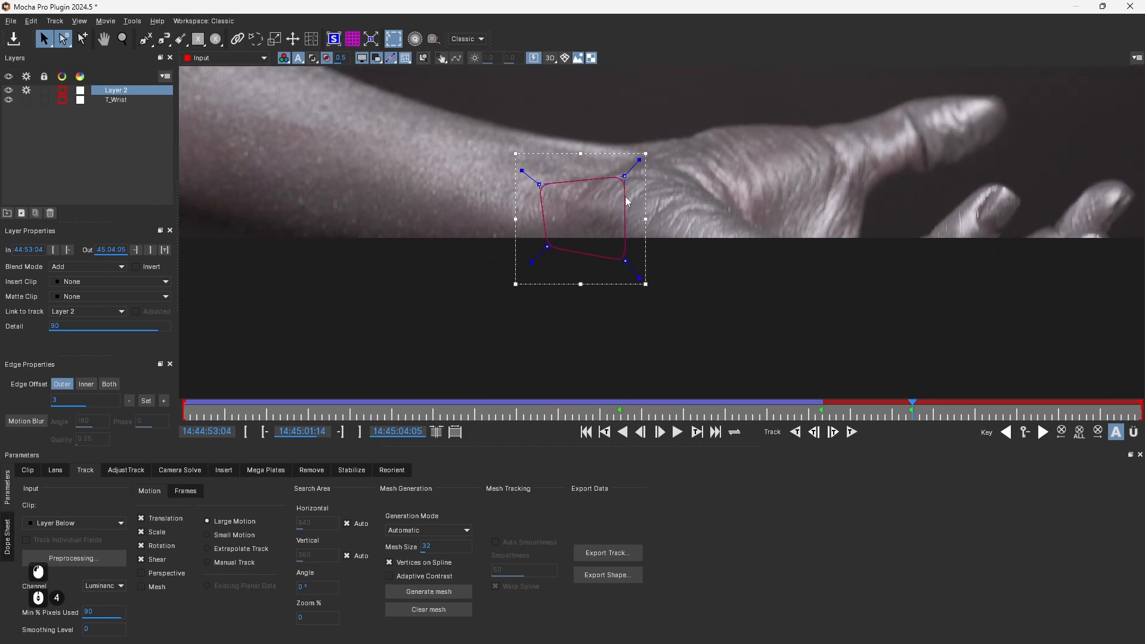
pyautogui.click(818, 414)
pyautogui.moveTo(875, 414)
pyautogui.mouseDown()
pyautogui.moveTo(913, 414)
pyautogui.moveTo(817, 416)
pyautogui.moveTo(877, 415)
pyautogui.moveTo(832, 419)
pyautogui.moveTo(863, 426)
pyautogui.mouseUp()
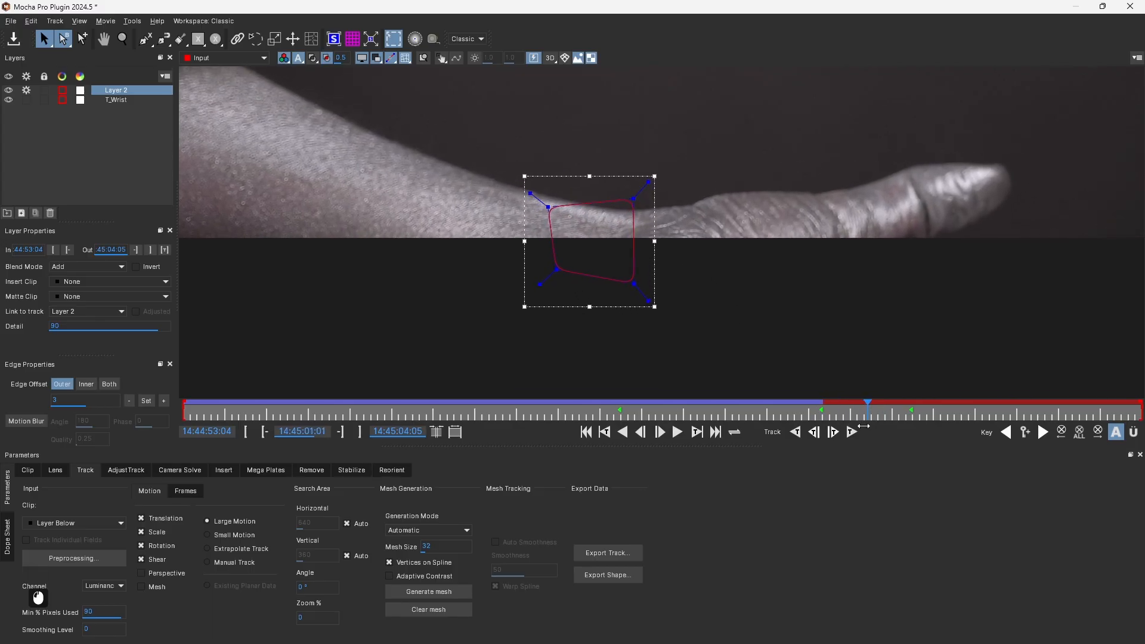
pyautogui.moveTo(632, 176); pyautogui.dragTo(628, 231)
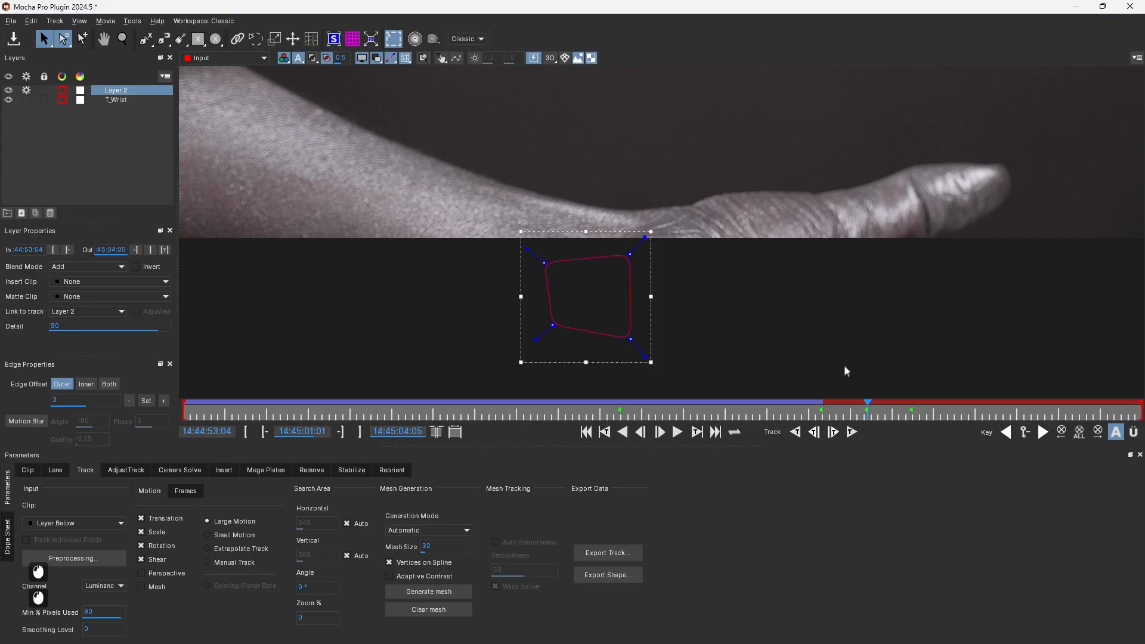
# Step: Track the lower wrist's spline forward from 14:45:01:14 and check the track at 14:45:02:18
pyautogui.moveTo(874, 422); pyautogui.dragTo(908, 416)
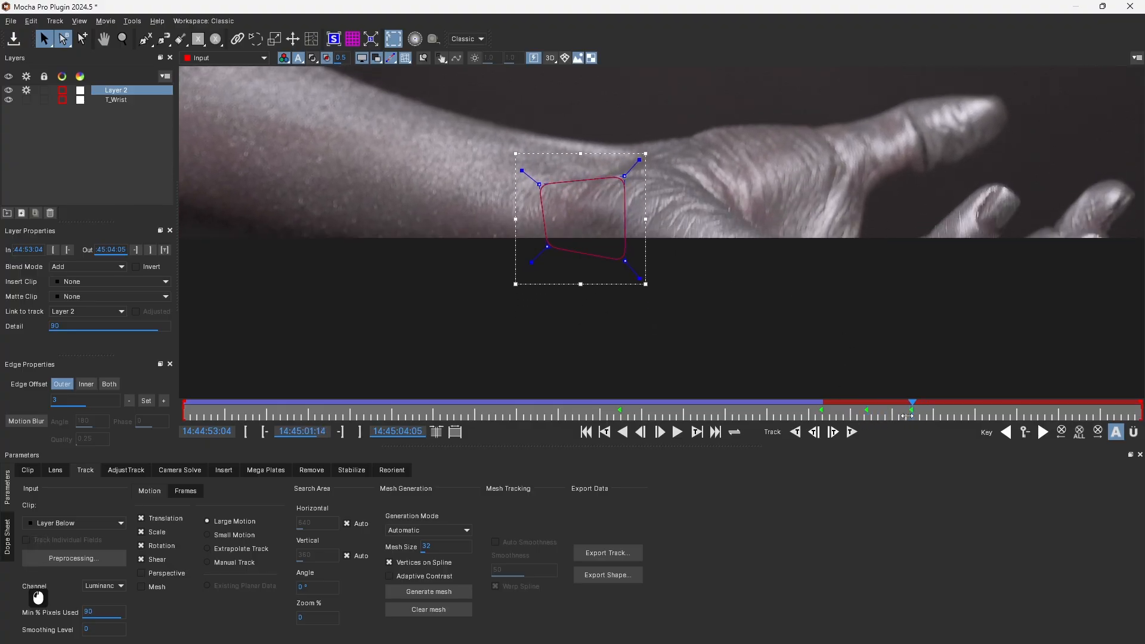
pyautogui.click(852, 432)
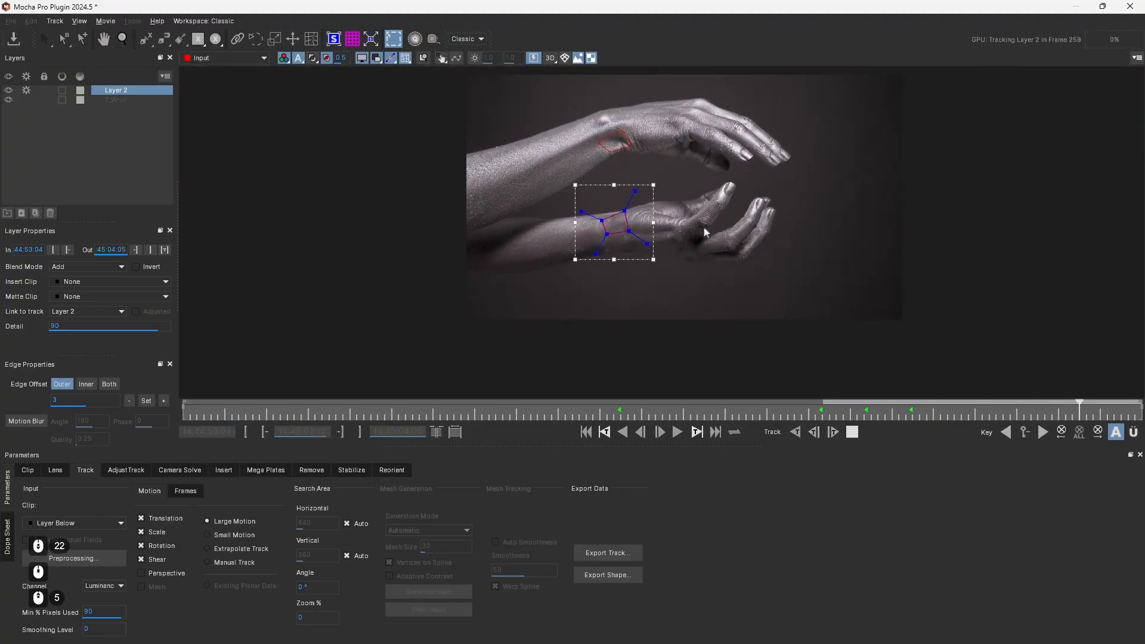
pyautogui.moveTo(1026, 406)
pyautogui.mouseDown()
pyautogui.moveTo(802, 417)
pyautogui.moveTo(1014, 421)
pyautogui.mouseUp()
# Step: Rename the lower wrist's spline layer as B_Wrist
pyautogui.doubleClick(116, 89)
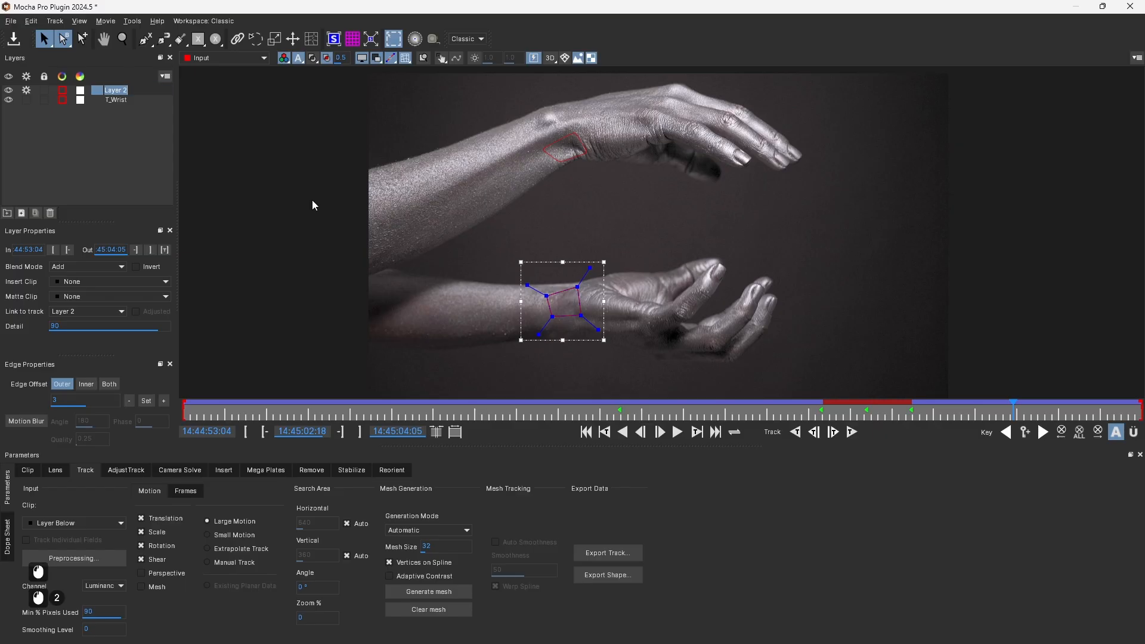
pyautogui.write('B_W')
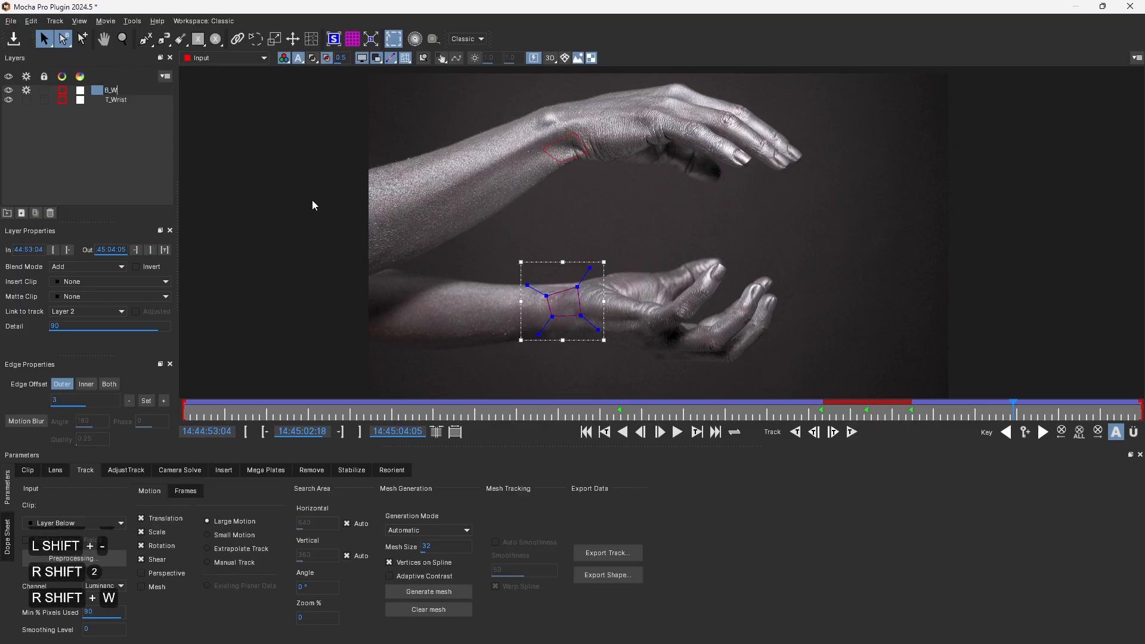
pyautogui.write('rist')
pyautogui.press('Return')
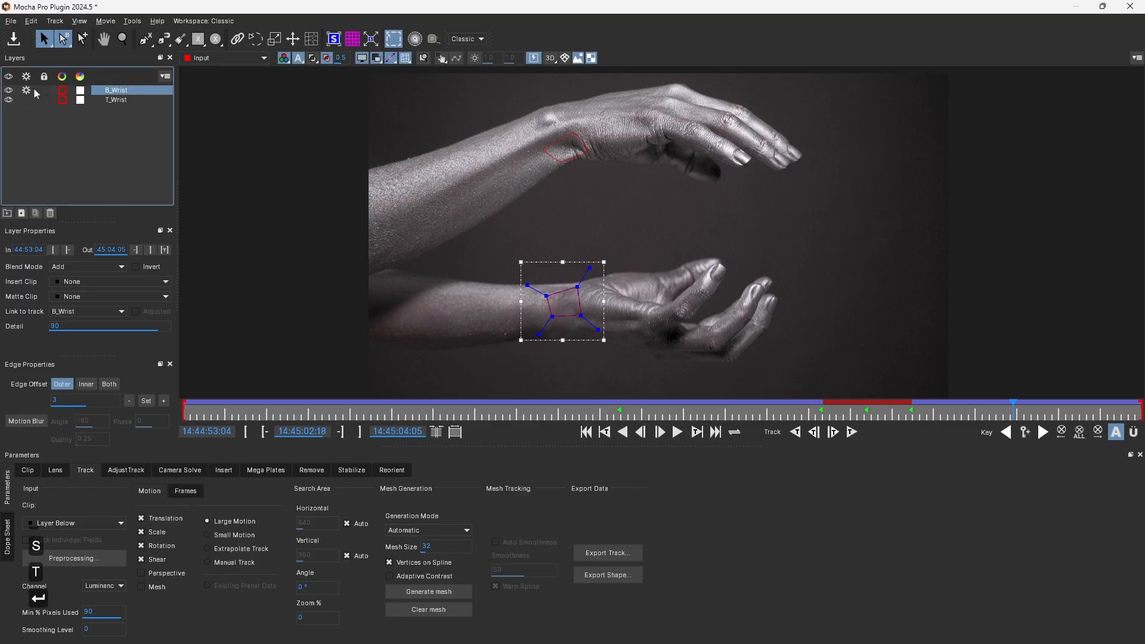
# Step: Save the Mocha project and exit to After Effects
pyautogui.hotkey('ctrl', 's')
pyautogui.click(18, 24)
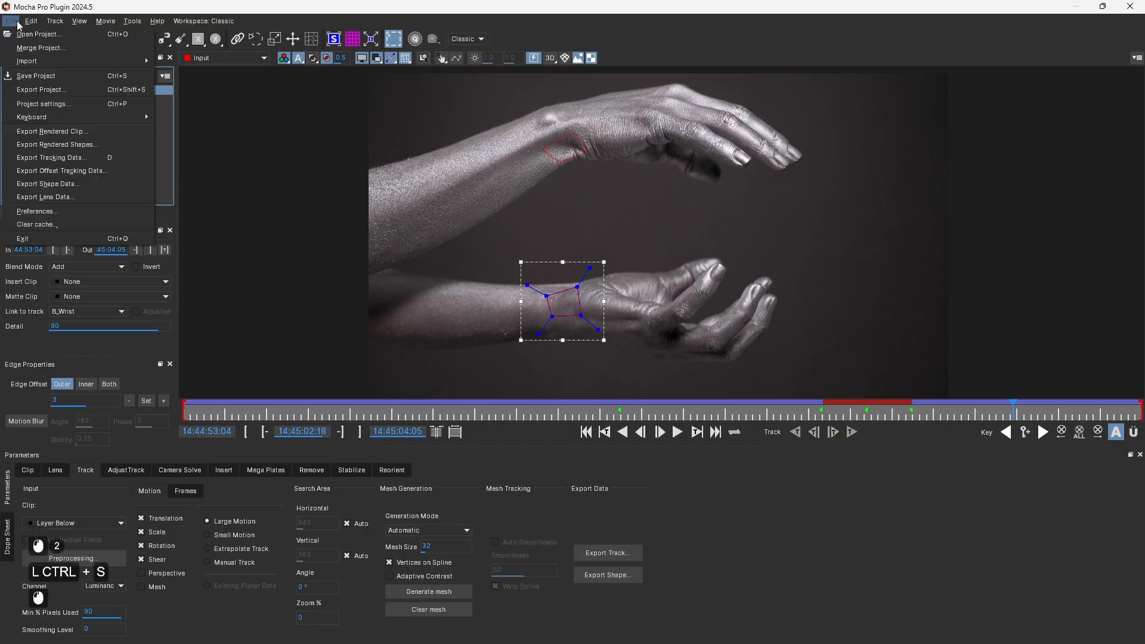
pyautogui.click(28, 240)
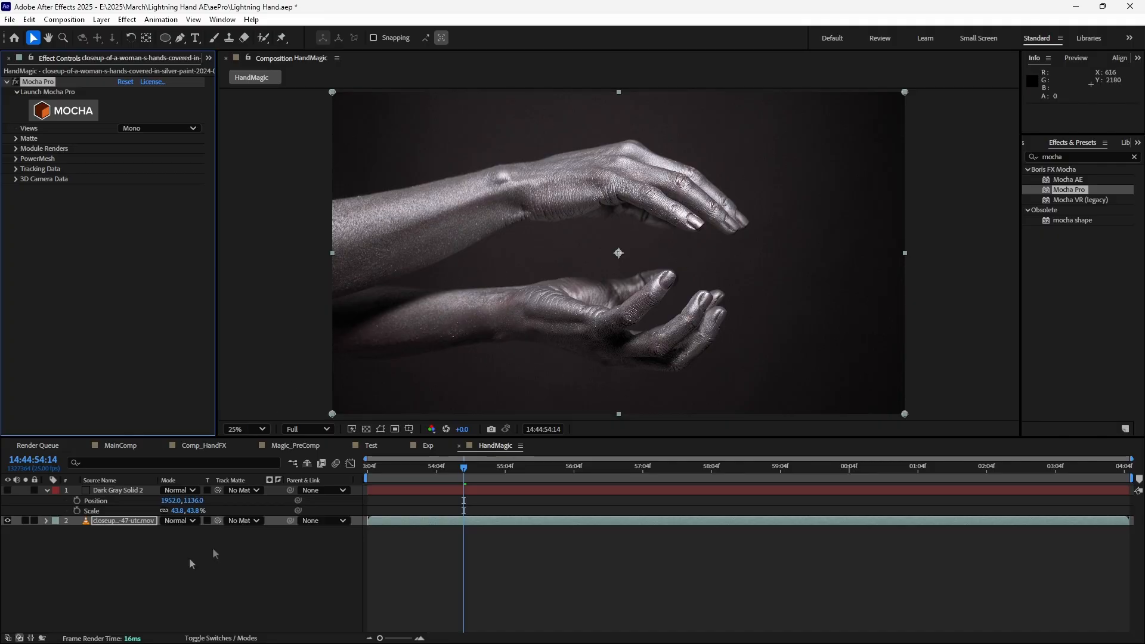
# Step: Add a null object to the HandMagic composition and name it T_wrist
pyautogui.click(165, 556)
pyautogui.rightClick(164, 556)
pyautogui.moveTo(220, 407)
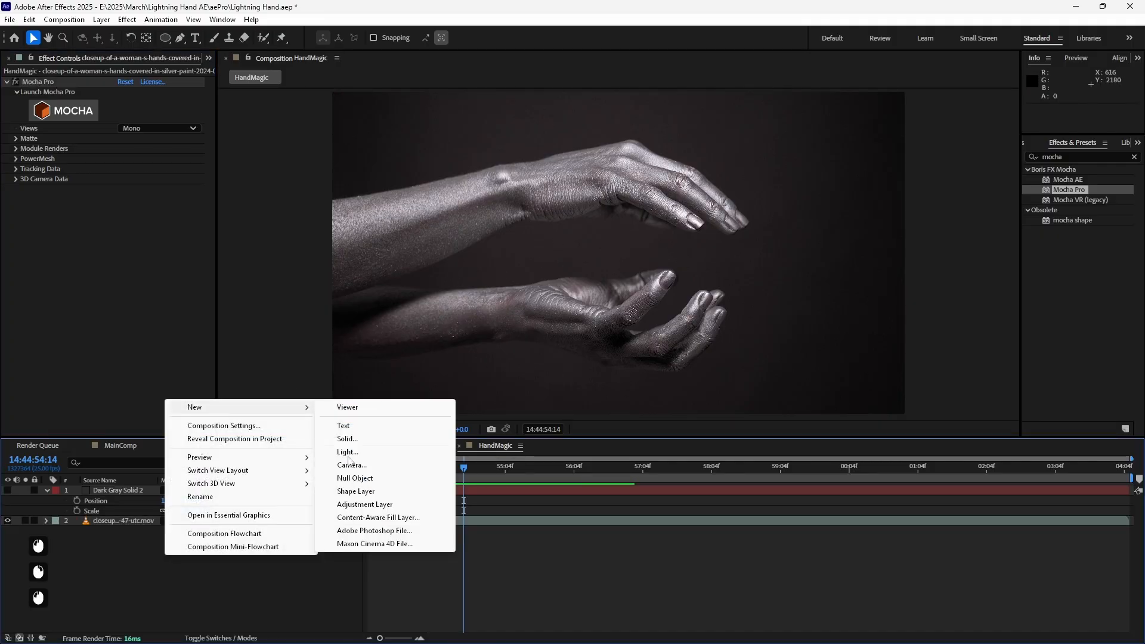
pyautogui.click(370, 481)
pyautogui.press('Return')
pyautogui.write('T')
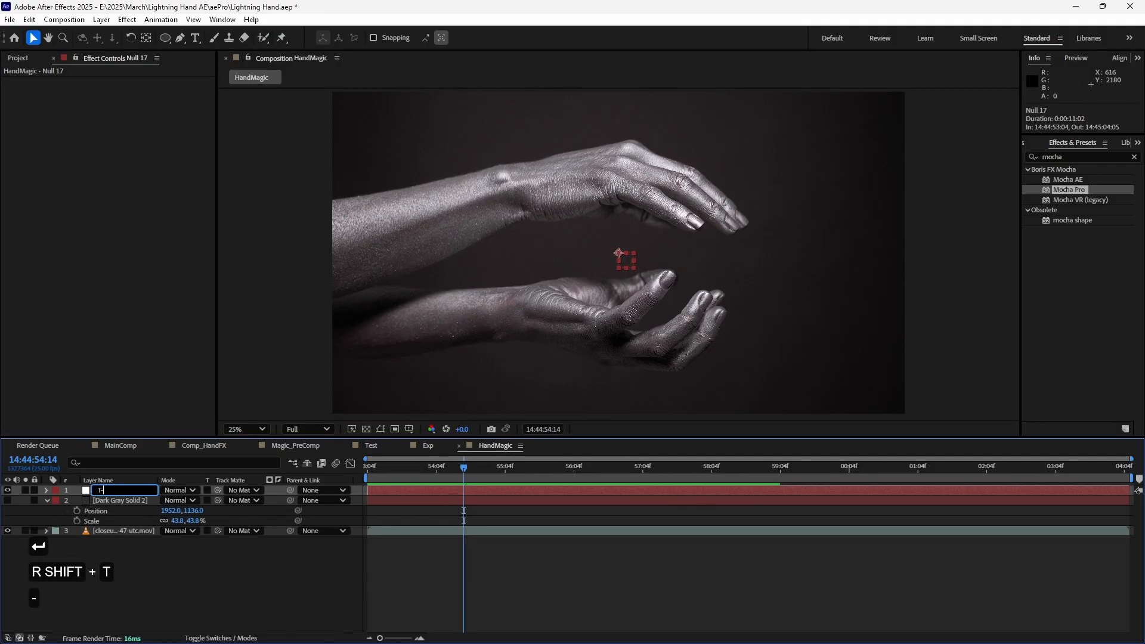
pyautogui.write('_wrist')
pyautogui.press('Return')
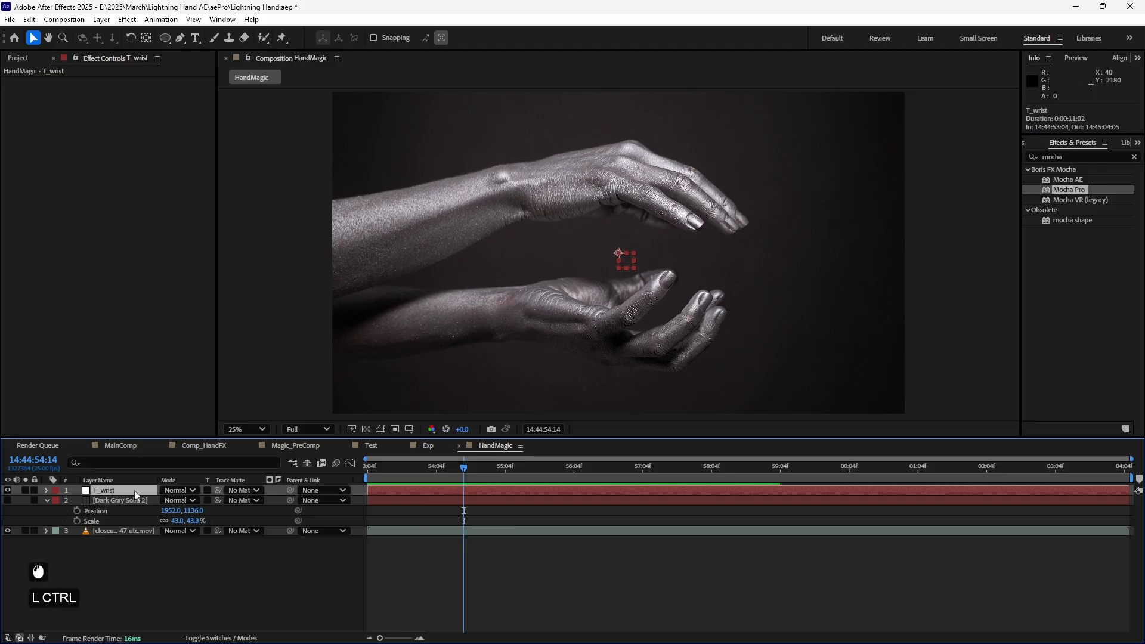
# Step: Duplicate the T_wrist null and rename the copy as B_wrist
pyautogui.hotkey('ctrl', 'd')
pyautogui.press('Return')
pyautogui.press('Home')
pyautogui.hotkey('shift', 'End')
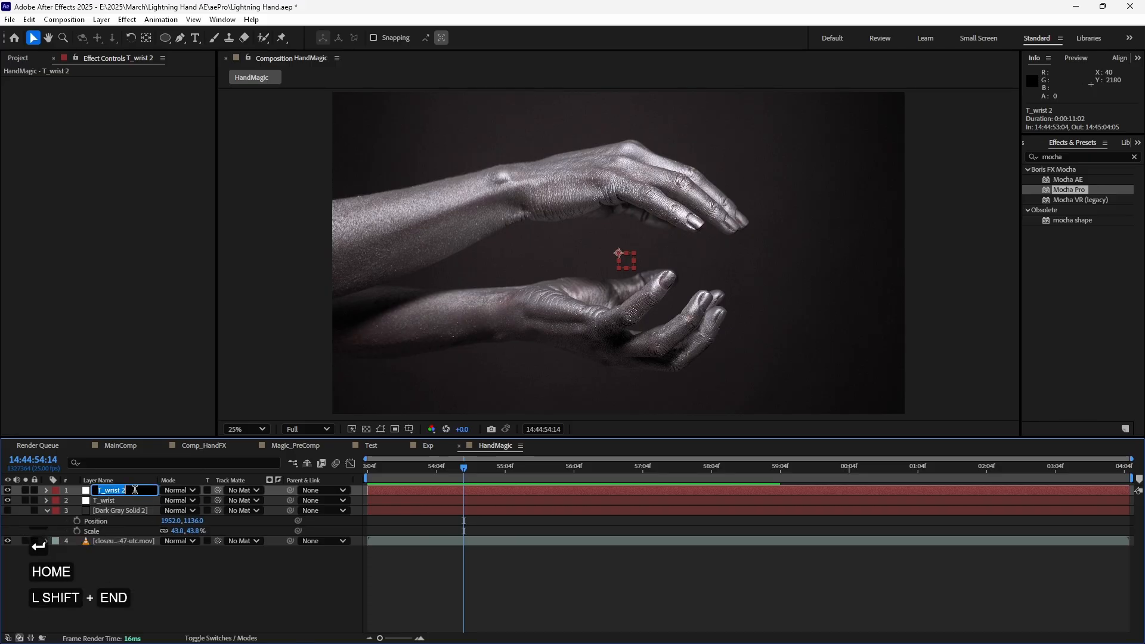
pyautogui.write('B_wrist')
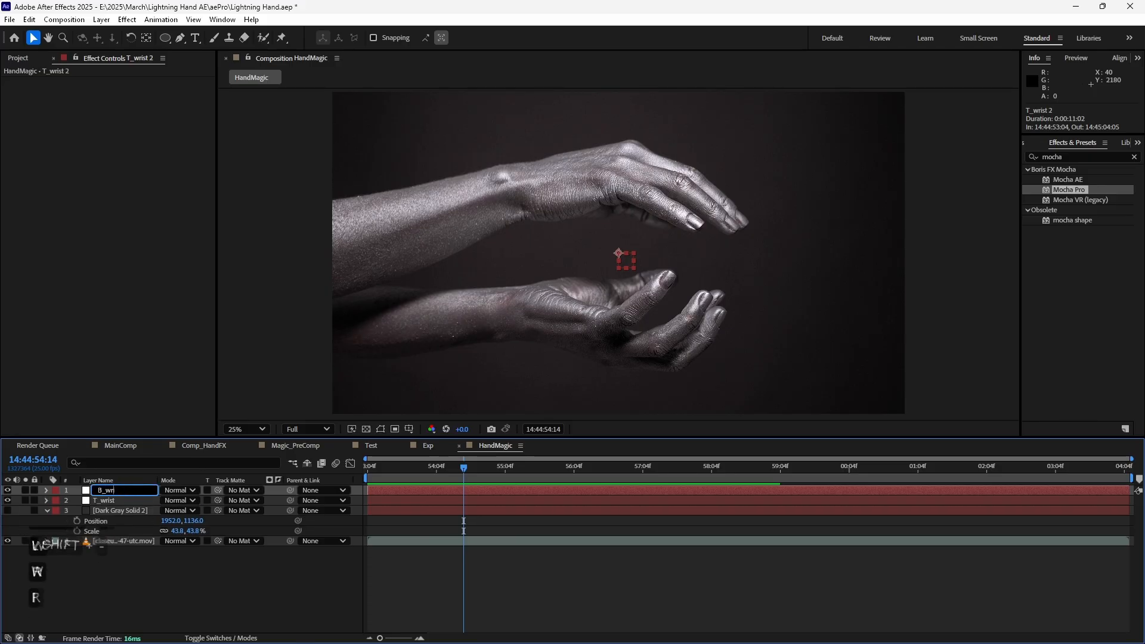
pyautogui.press('Return')
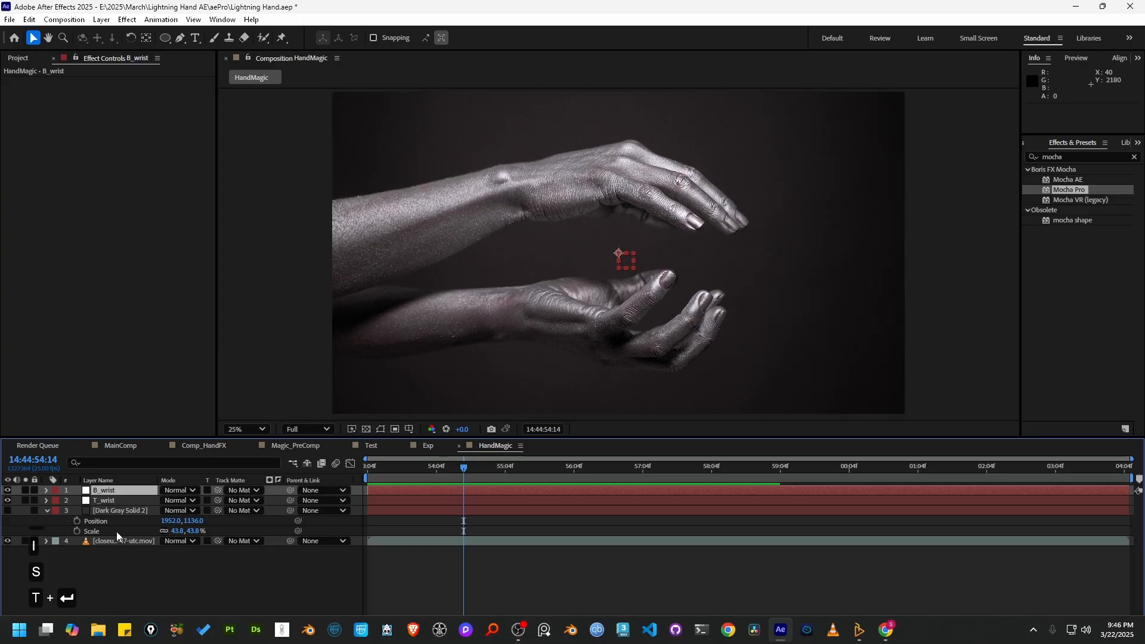
# Step: Create tracking data from the T_Wrist track in the hands footage's Mocha Pro effect
pyautogui.click(119, 541)
pyautogui.click(16, 169)
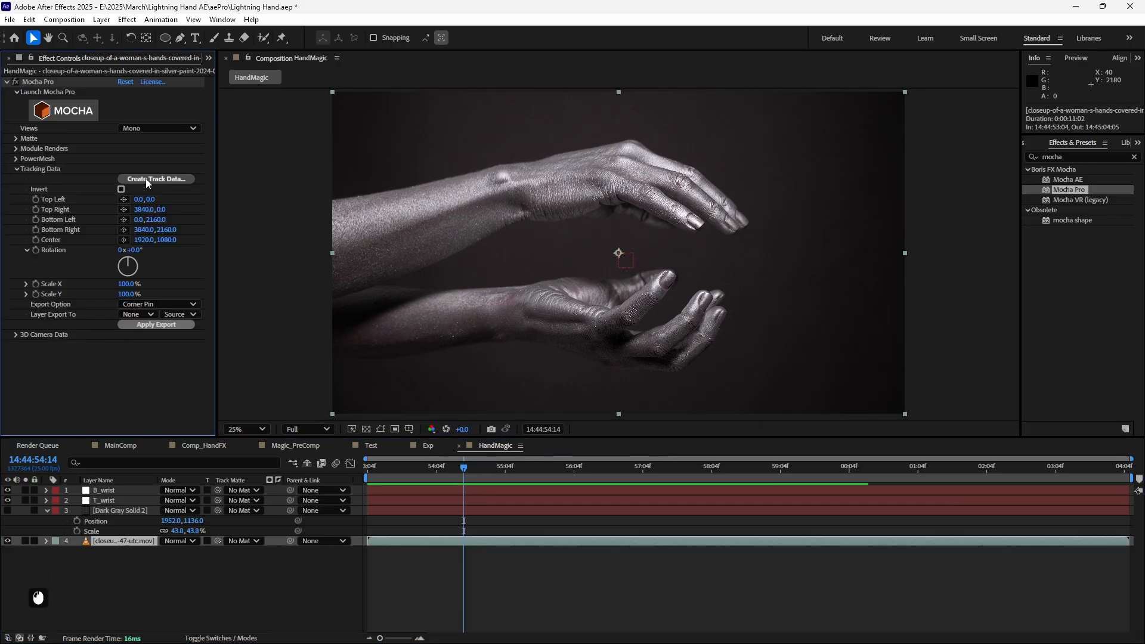
pyautogui.click(173, 181)
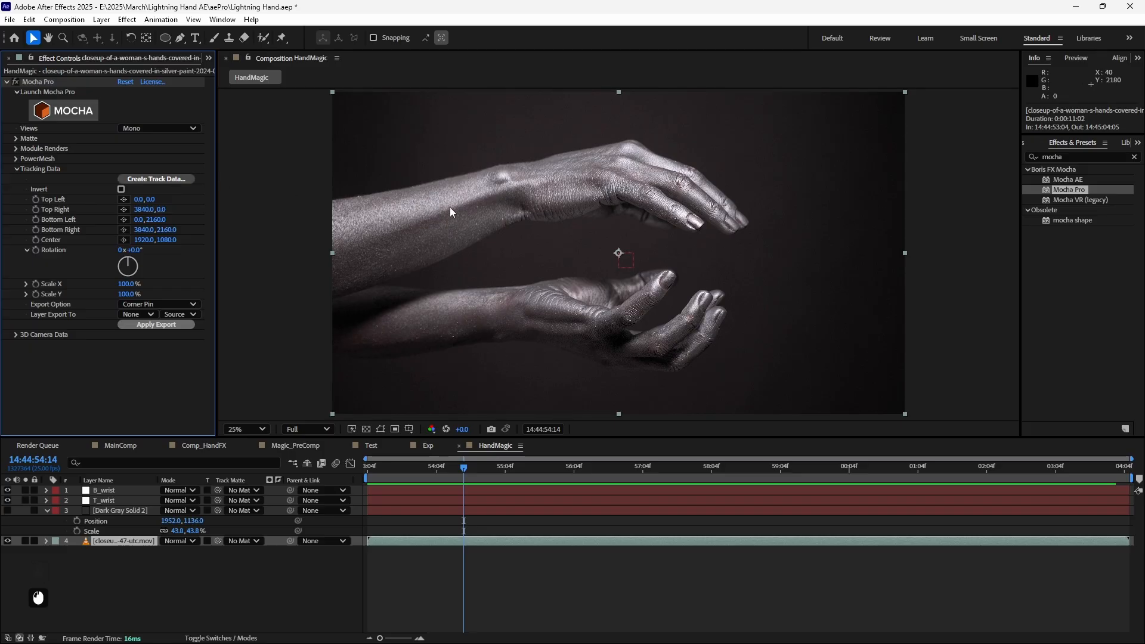
pyautogui.moveTo(108, 113); pyautogui.dragTo(312, 141)
pyautogui.click(235, 183)
pyautogui.click(236, 174)
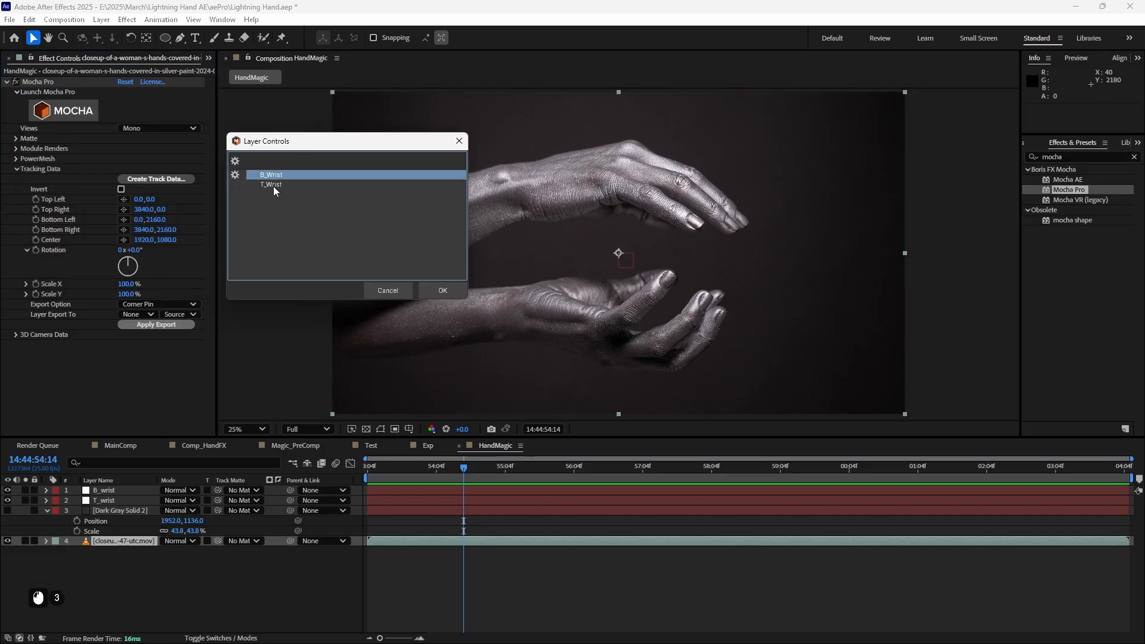
pyautogui.click(274, 185)
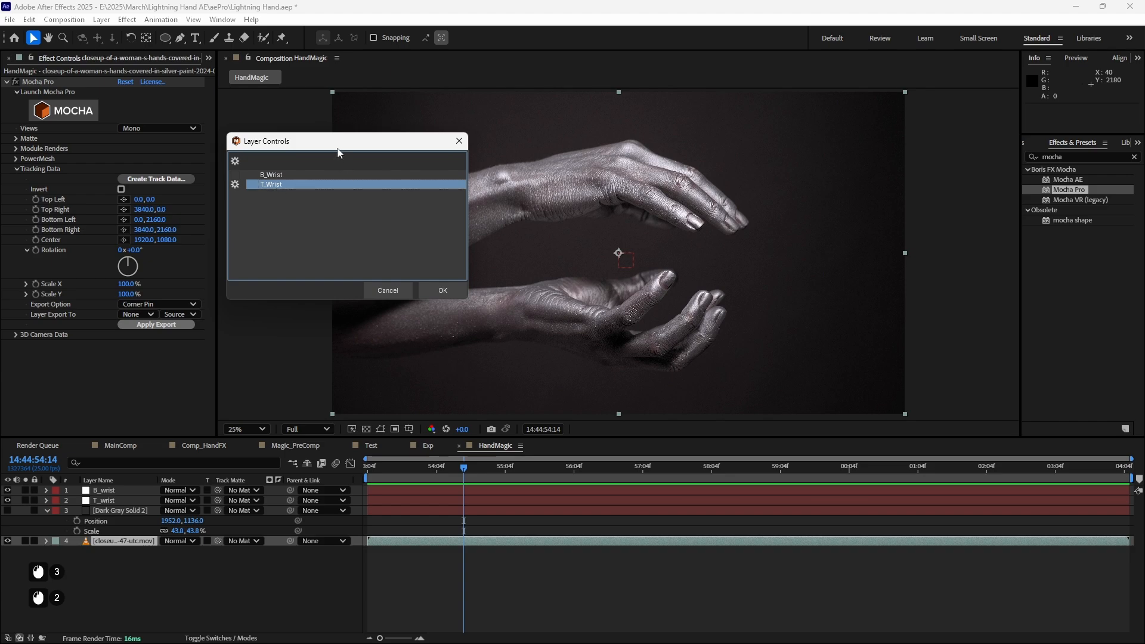
pyautogui.moveTo(335, 142); pyautogui.dragTo(274, 111)
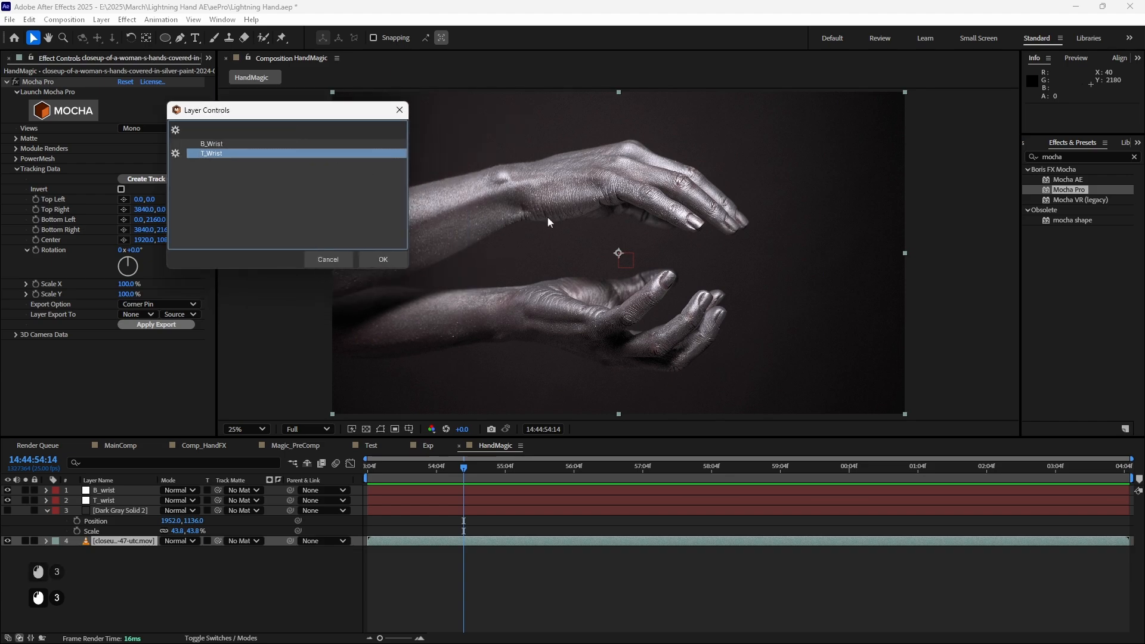
pyautogui.click(380, 259)
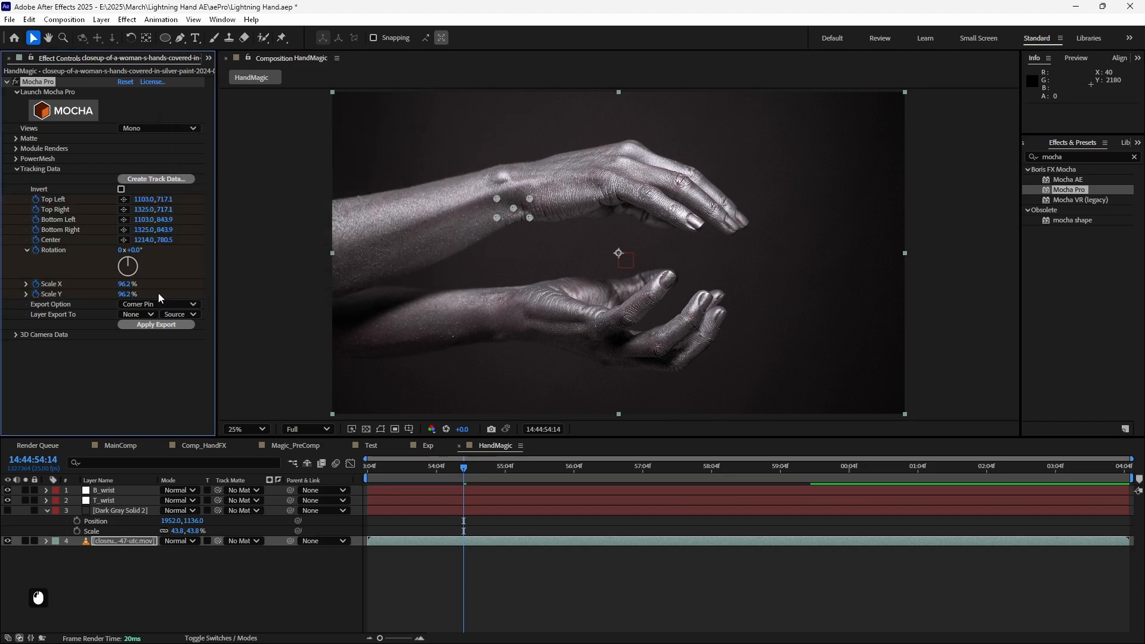
# Step: Export the T_Wrist tracking data as Transform to the T_wrist null, using Source
pyautogui.click(159, 306)
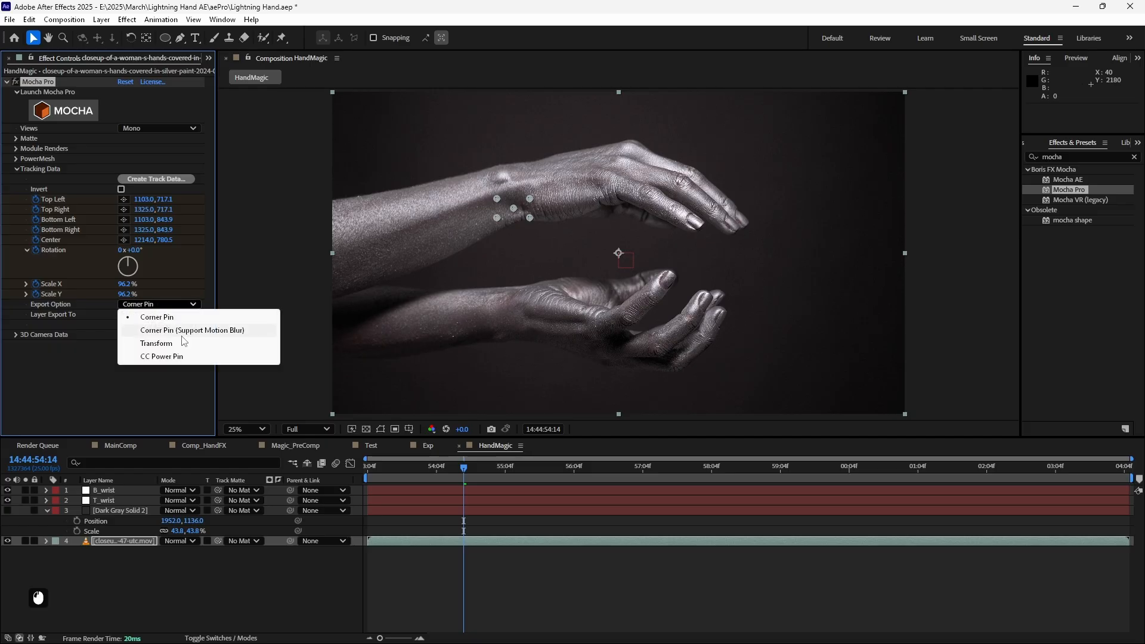
pyautogui.click(157, 349)
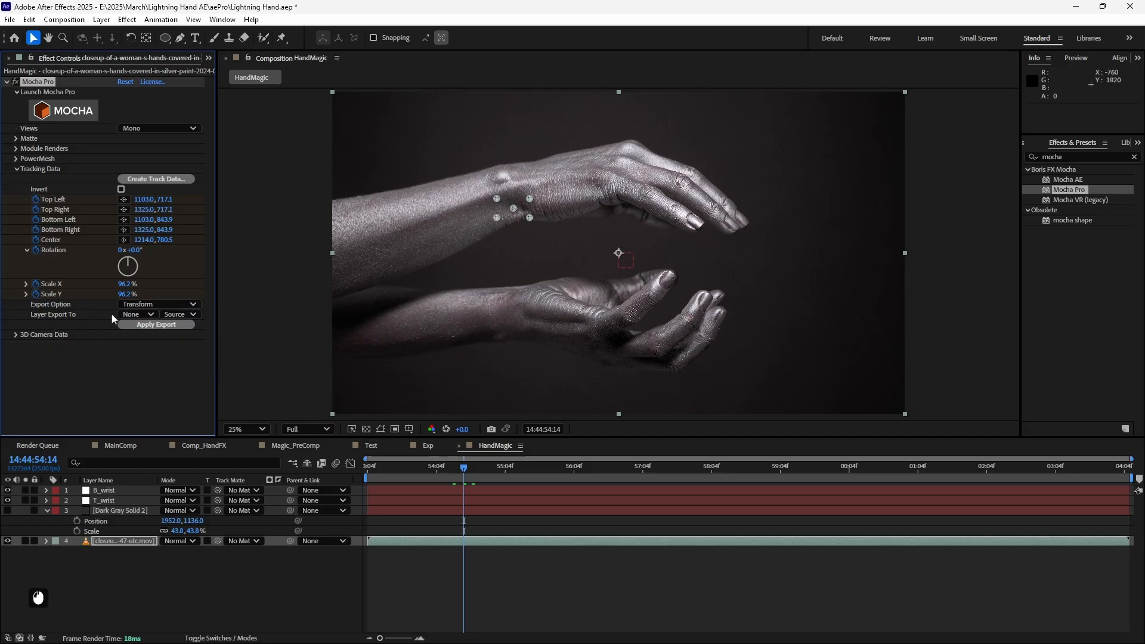
pyautogui.click(135, 318)
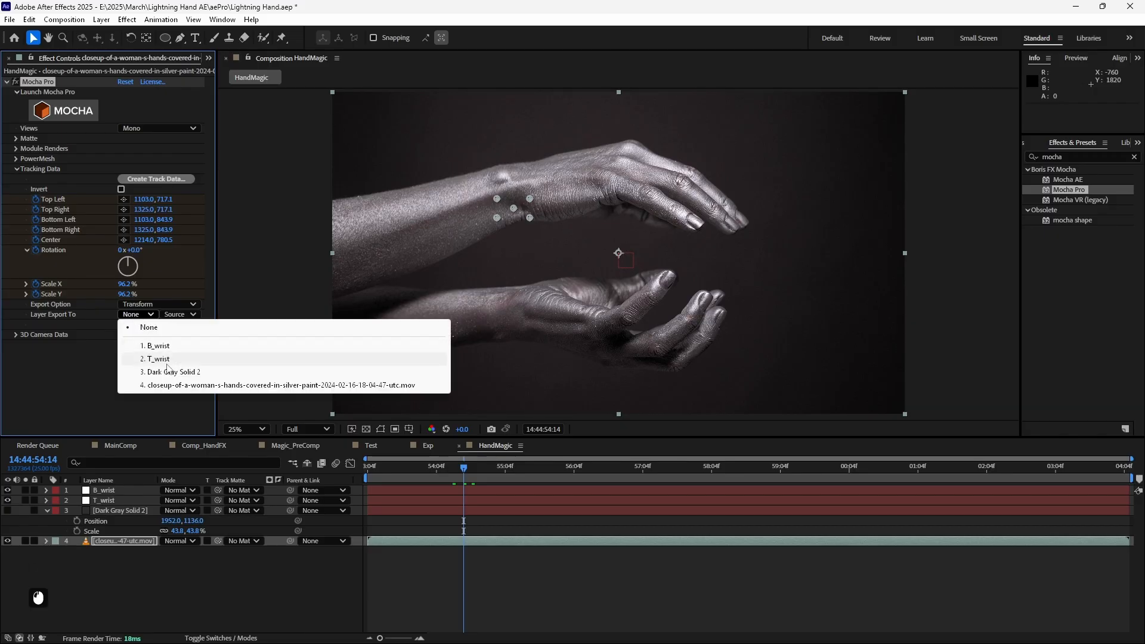
pyautogui.click(155, 357)
pyautogui.click(147, 305)
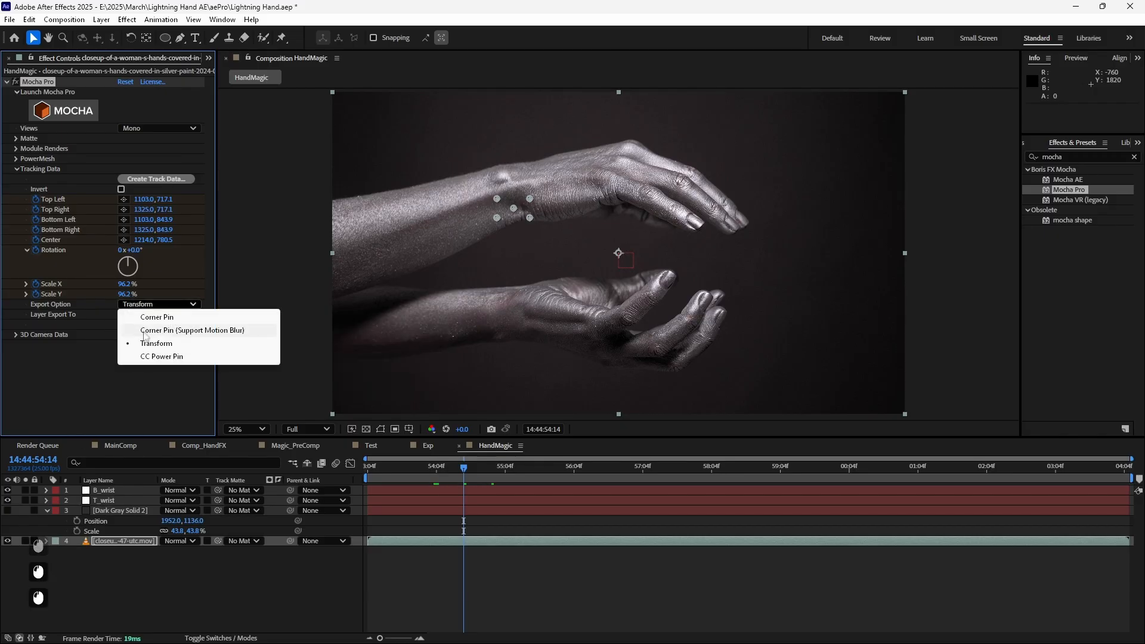
pyautogui.click(71, 419)
pyautogui.click(148, 315)
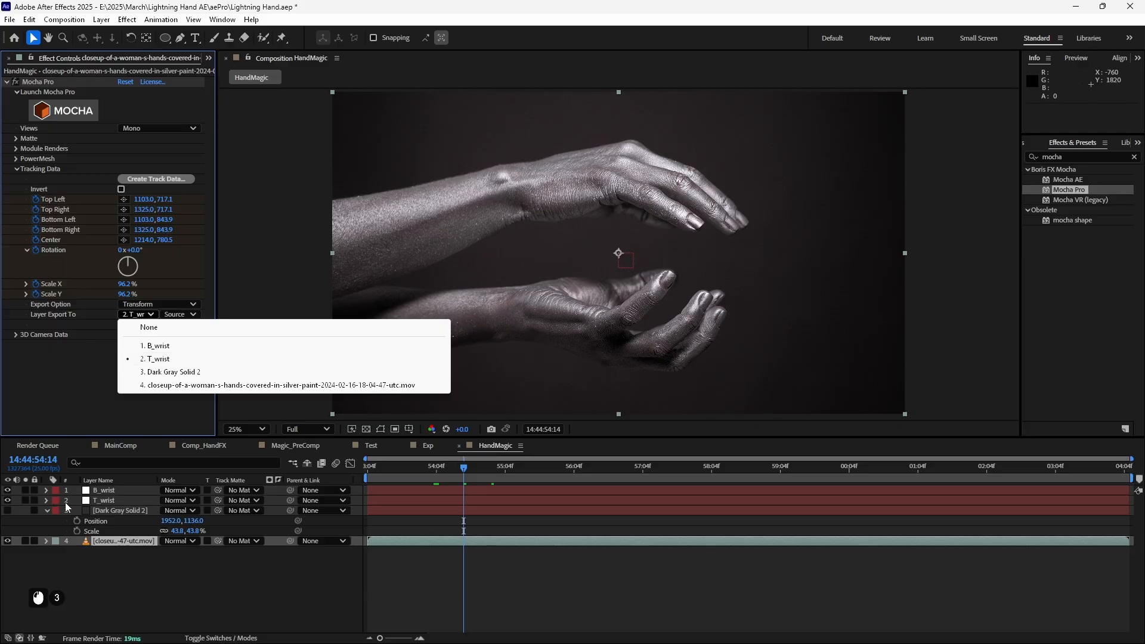
pyautogui.click(60, 399)
pyautogui.click(179, 315)
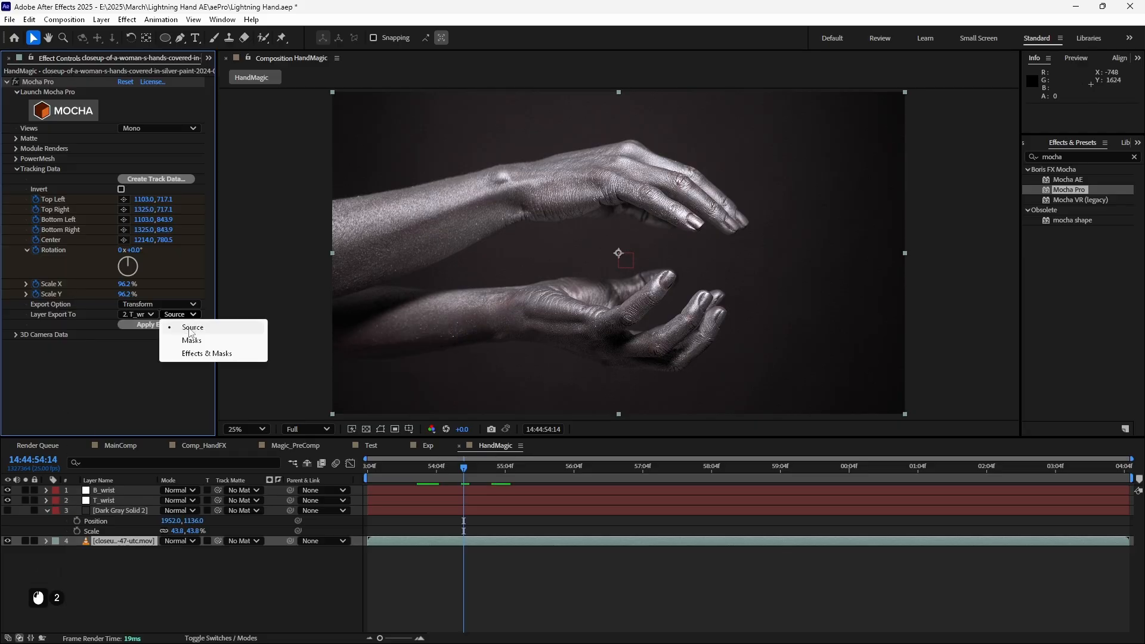
pyautogui.click(73, 396)
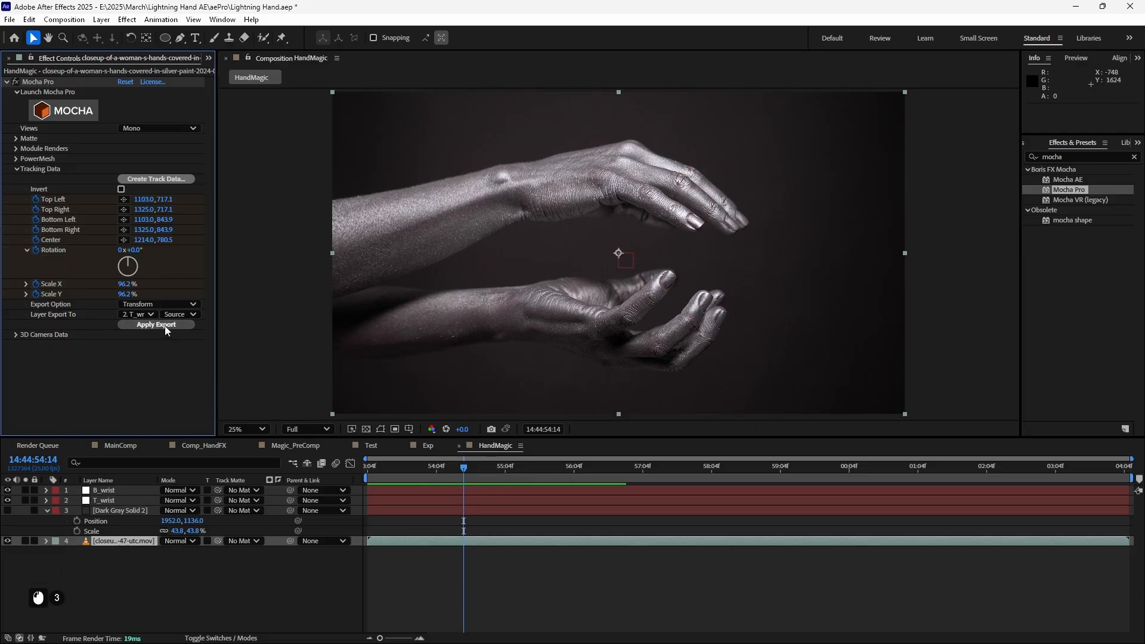
pyautogui.click(150, 324)
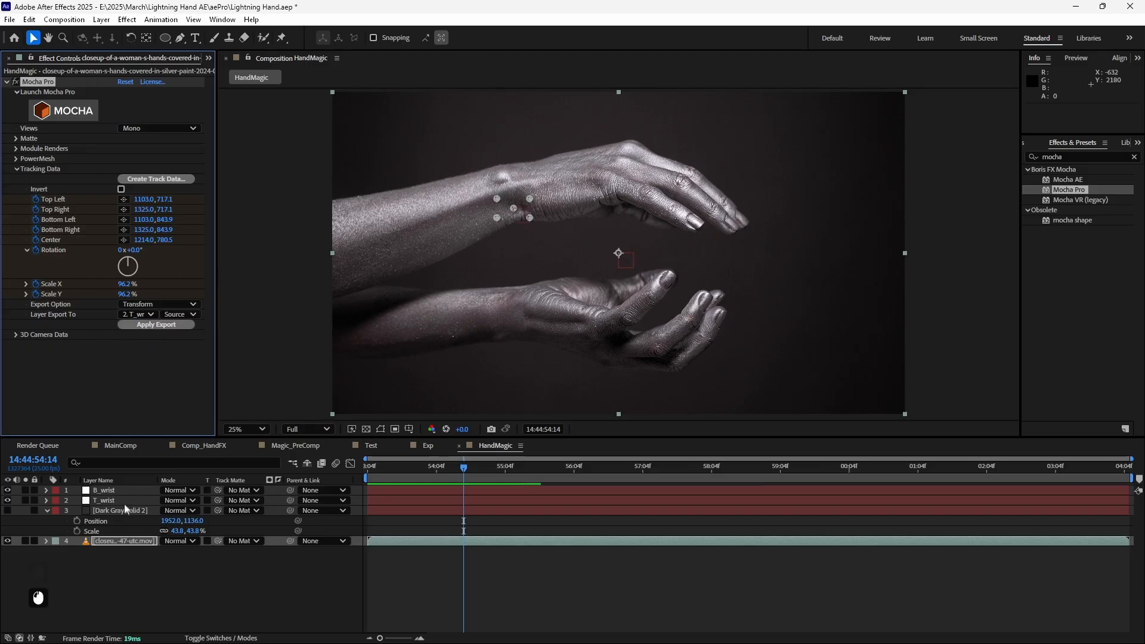
# Step: Examine the T_wrist null's motion path against the upper wrist and scrub to 14:44:57:12
pyautogui.scroll(4, 556, 217)
pyautogui.scroll(-4, 555, 227)
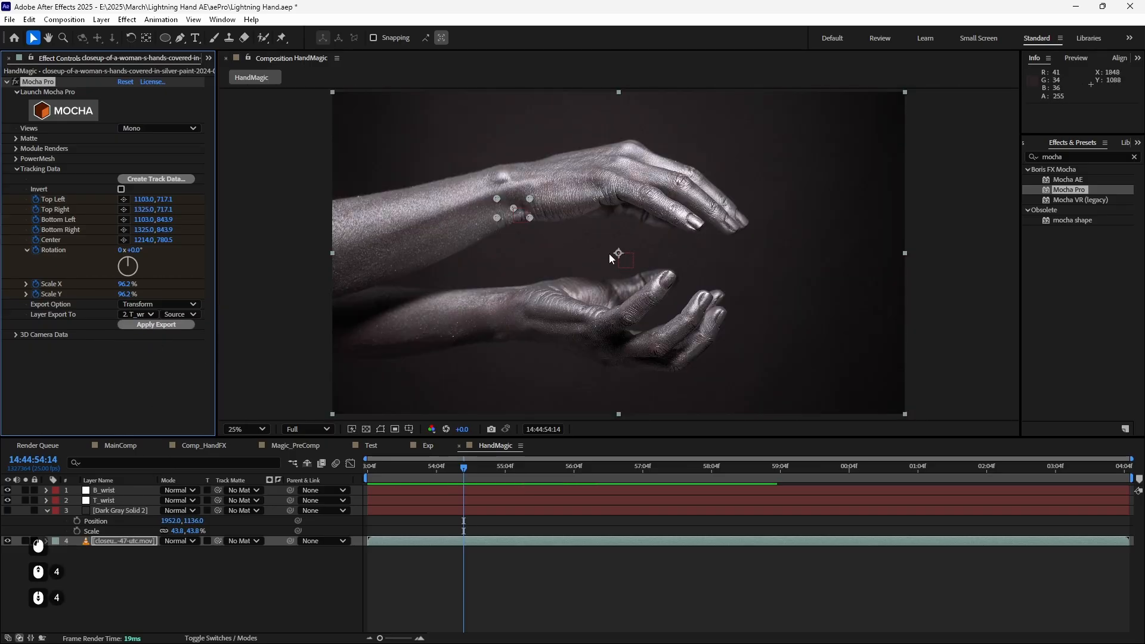
pyautogui.scroll(1, 609, 253)
pyautogui.click(107, 500)
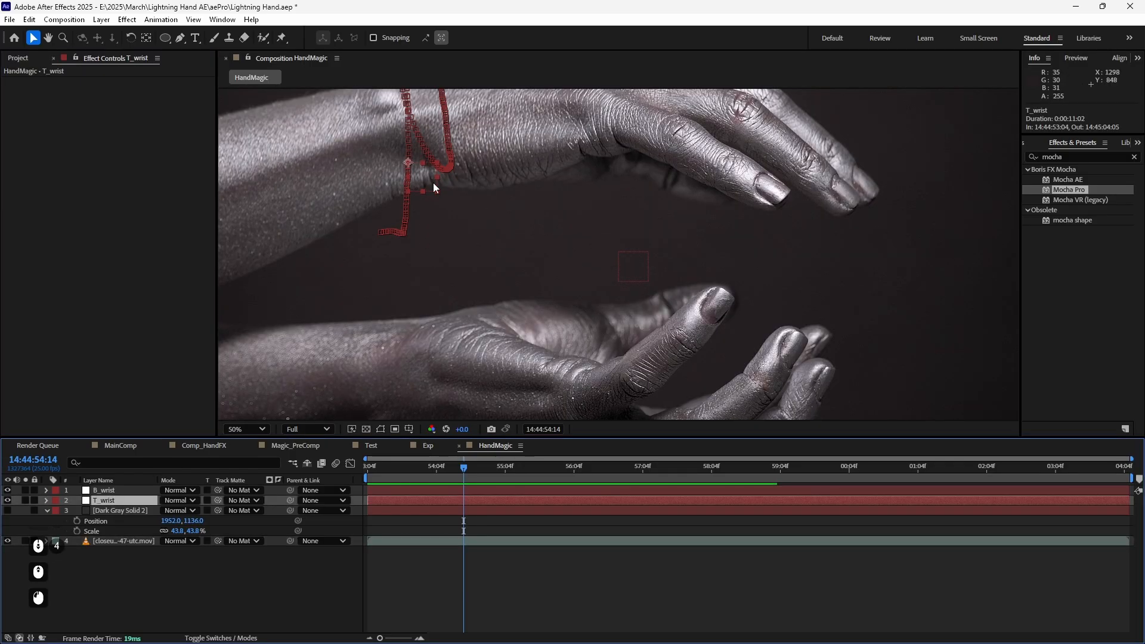
pyautogui.scroll(-2, 433, 183)
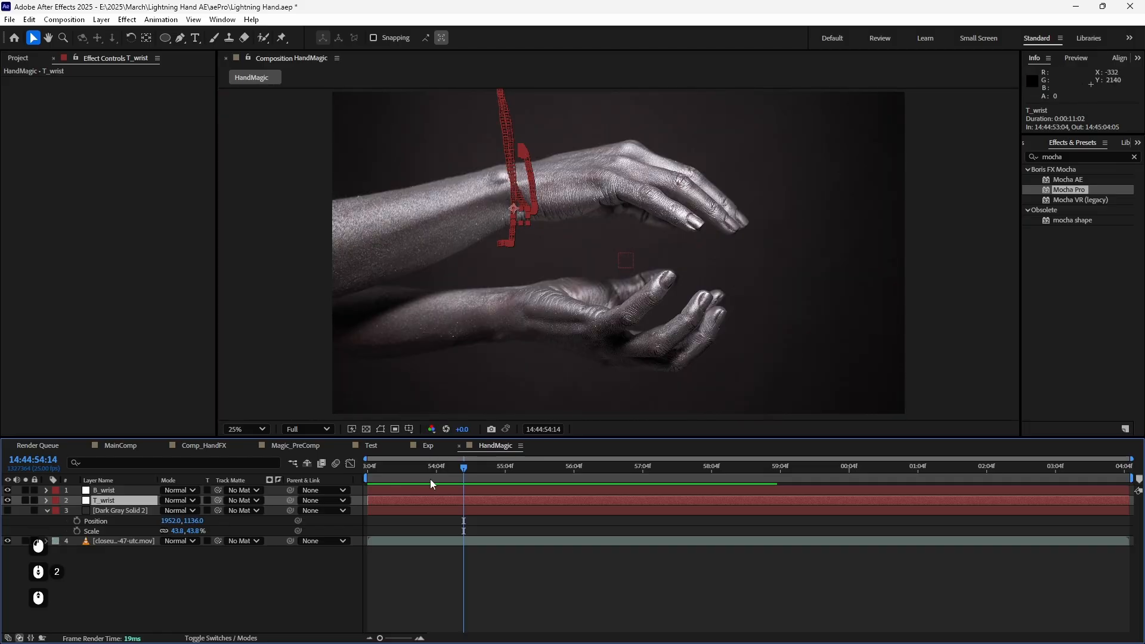
pyautogui.moveTo(430, 479); pyautogui.dragTo(664, 454)
# Step: Create tracking data from the B_Wrist track in the hands footage's Mocha Pro effect
pyautogui.click(114, 510)
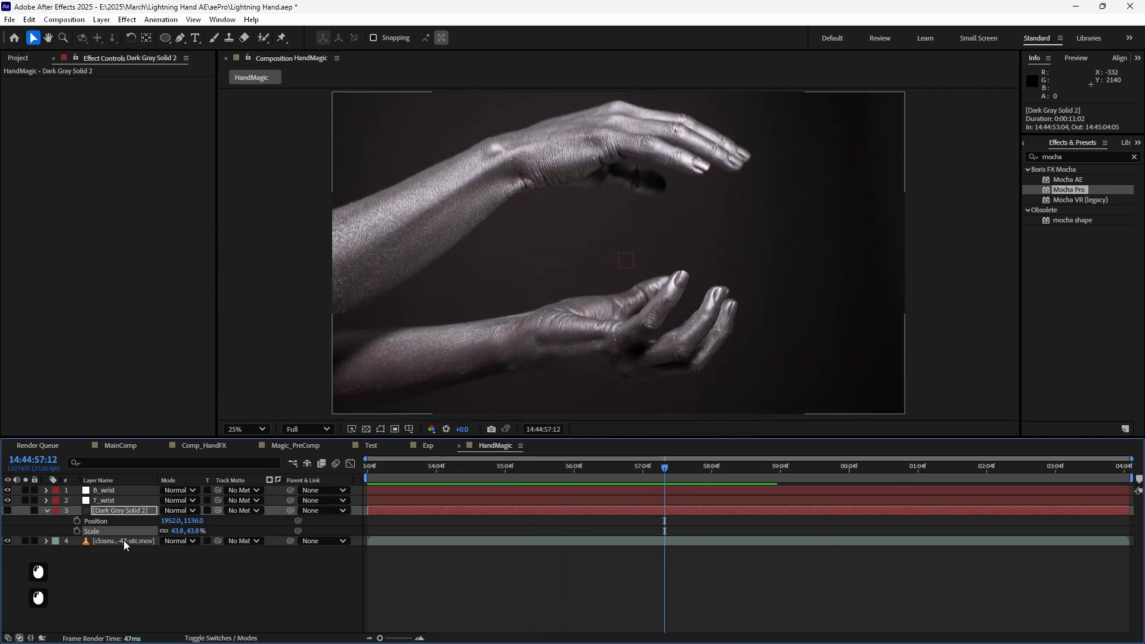
pyautogui.click(124, 542)
pyautogui.click(132, 189)
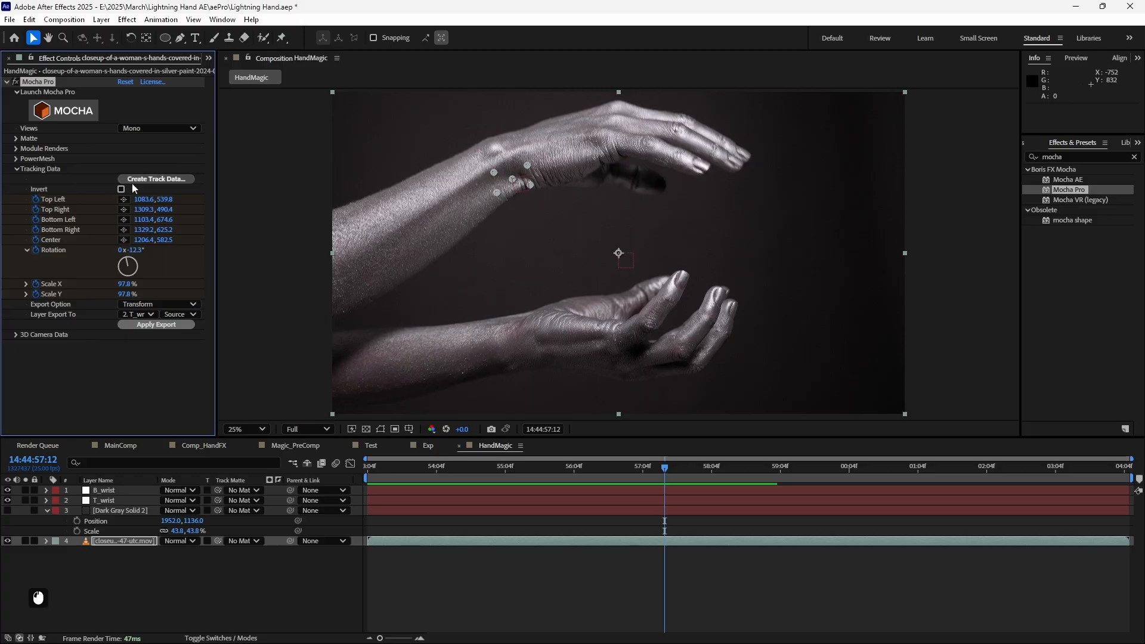
pyautogui.click(156, 179)
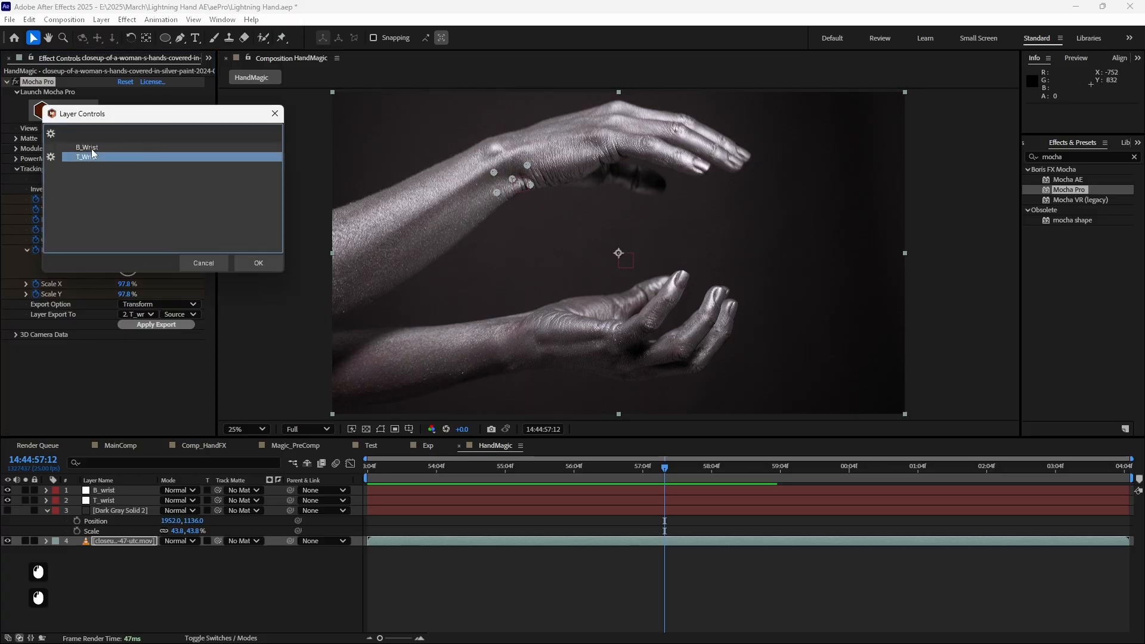
pyautogui.click(258, 263)
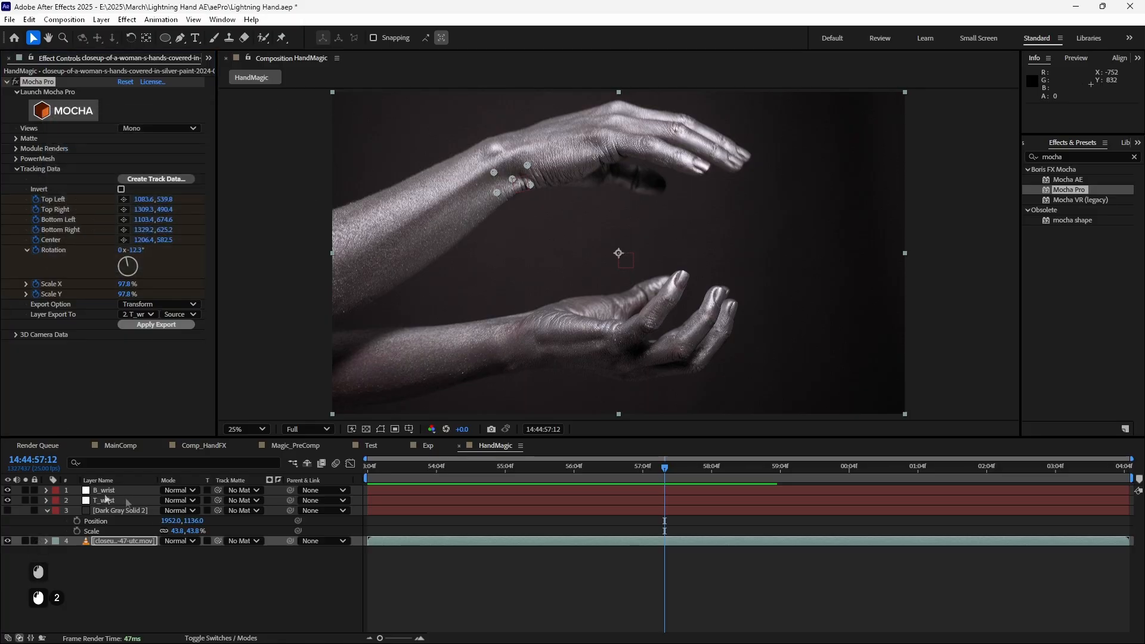
# Step: Export the B_Wrist tracking data to the B_wrist null and check its motion path back to 14:44:53:14
pyautogui.click(138, 315)
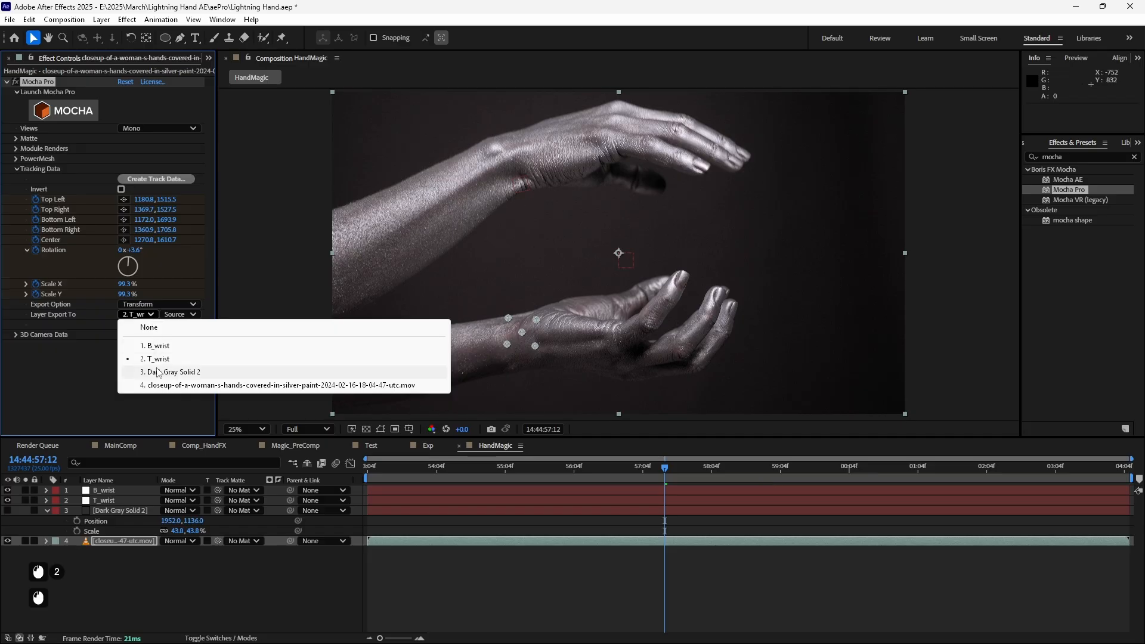
pyautogui.click(158, 346)
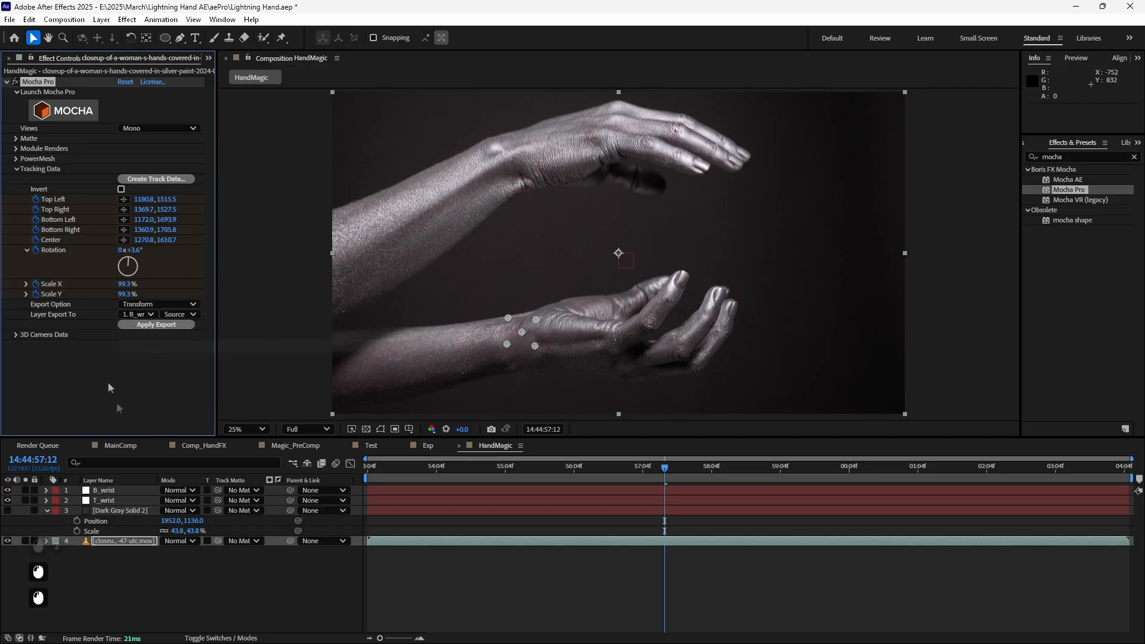
pyautogui.click(158, 327)
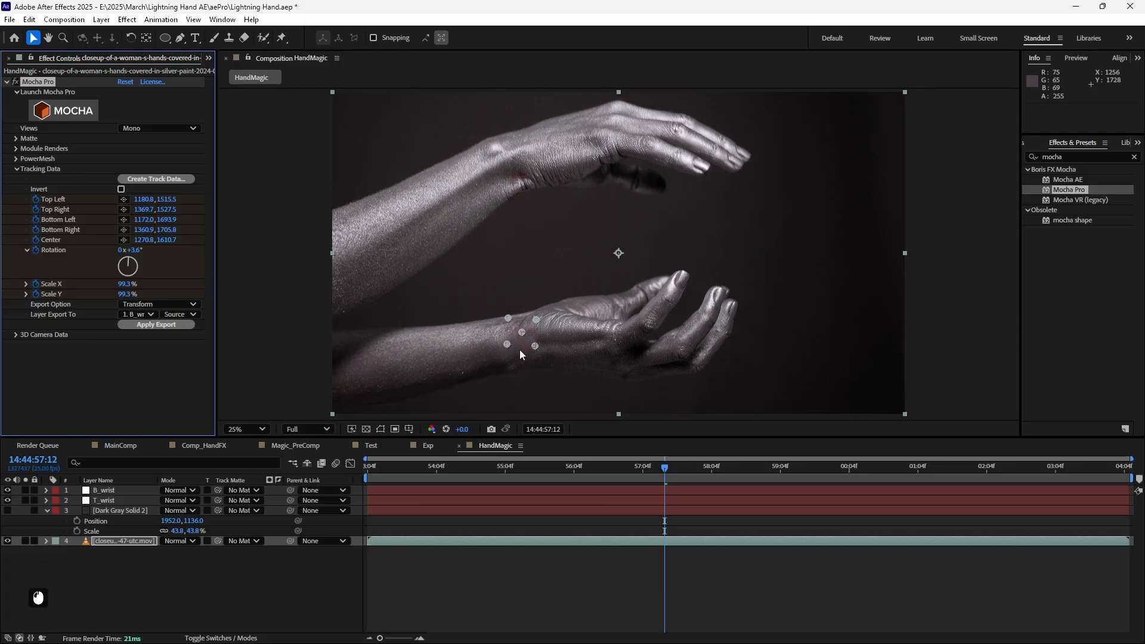
pyautogui.scroll(4, 538, 345)
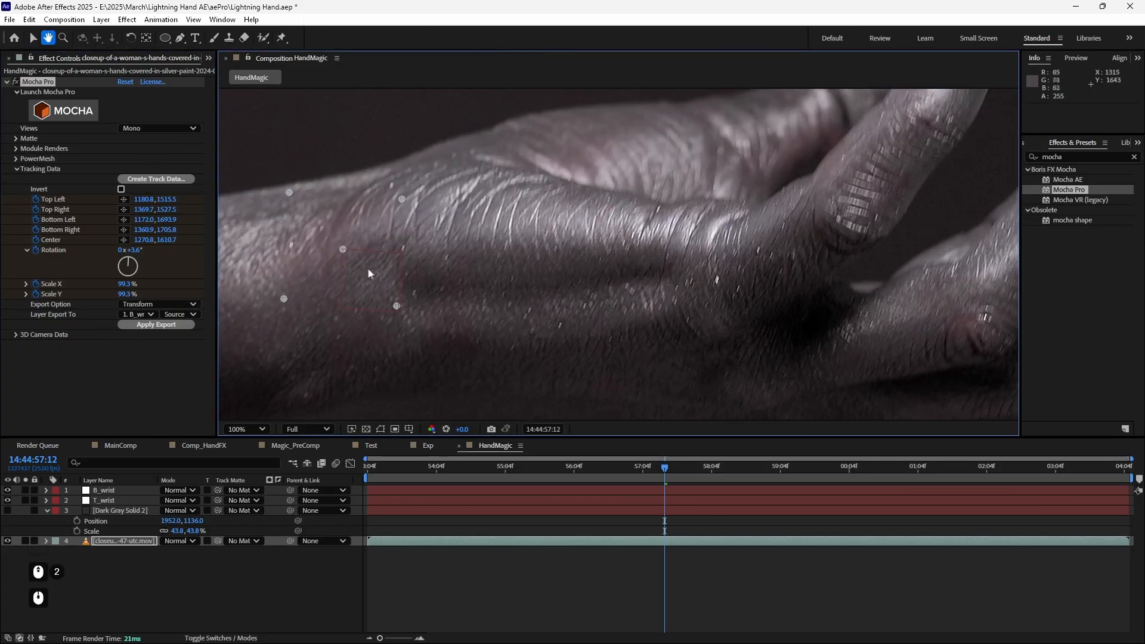
pyautogui.click(125, 493)
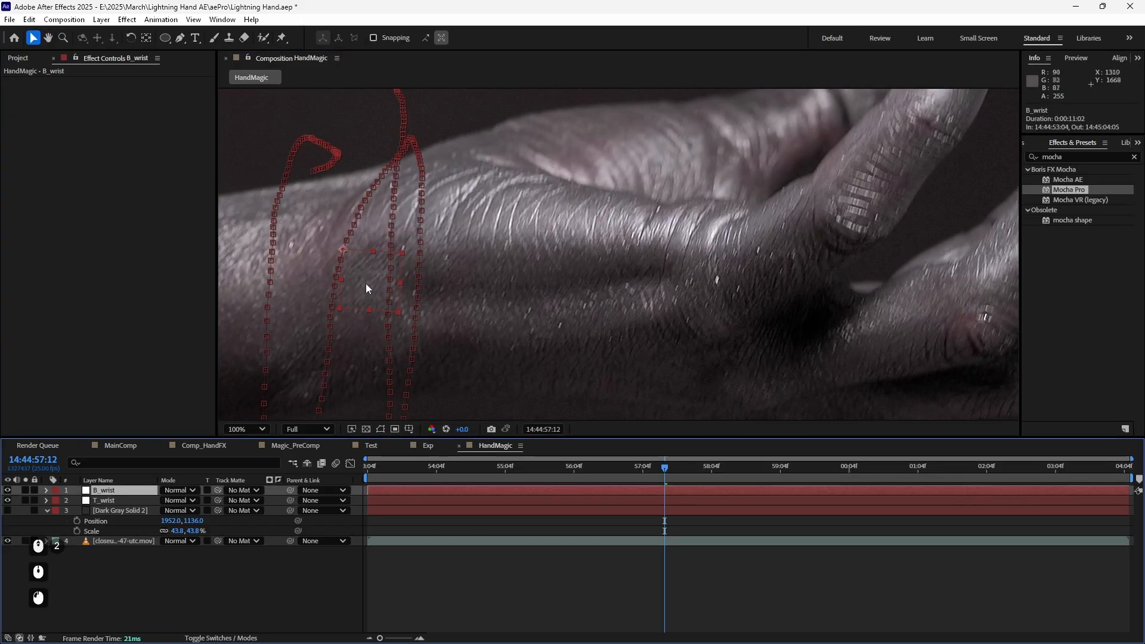
pyautogui.scroll(-4, 366, 284)
pyautogui.moveTo(665, 469); pyautogui.dragTo(592, 470)
pyautogui.click(396, 473)
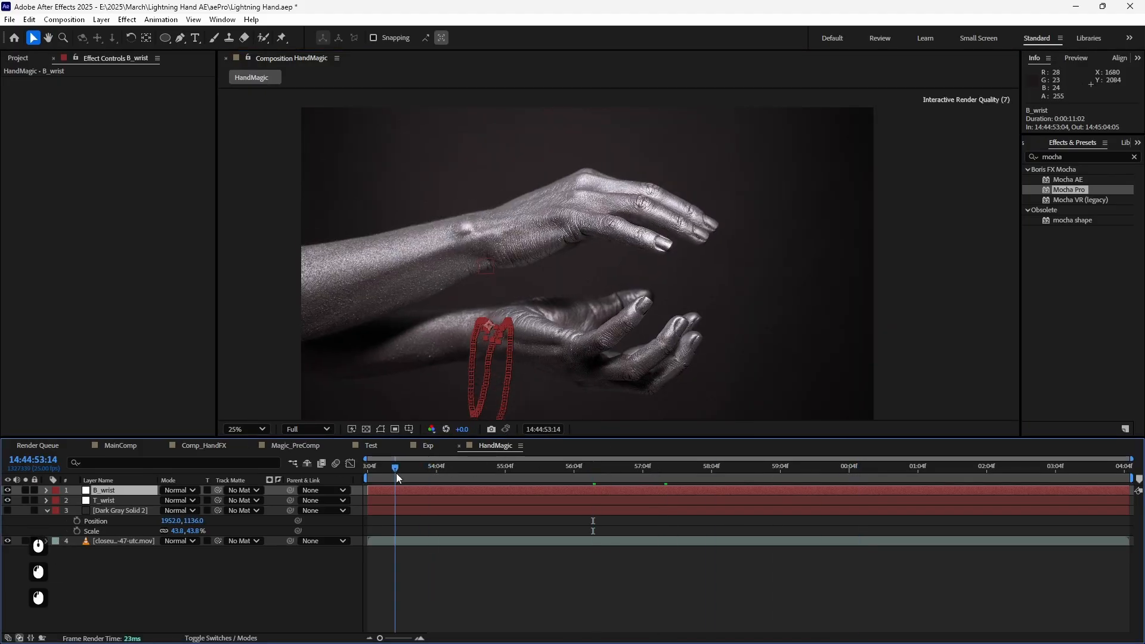
# Step: Set the label color of the B_wrist and T_wrist nulls to Yellow and delete the Dark Gray Solid 2 layer
pyautogui.keyDown('ctrl'); pyautogui.click(112, 502); pyautogui.keyUp('ctrl')
pyautogui.click(55, 491)
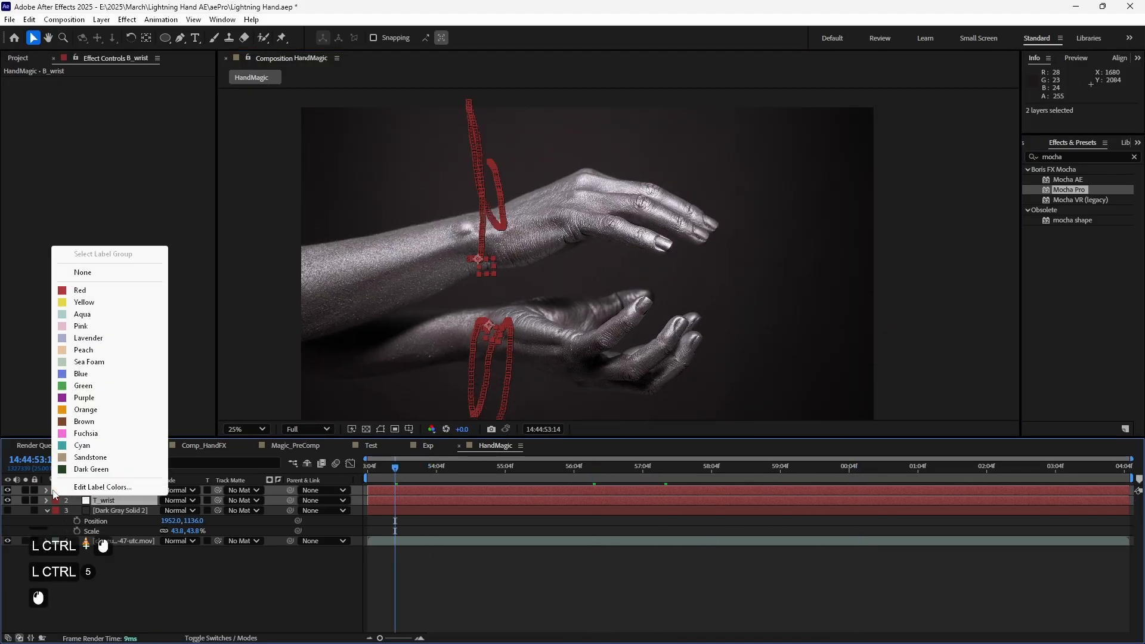
pyautogui.click(84, 302)
pyautogui.press('Delete')
# Step: Add a null object to the HandMagic composition and name it Magic_Element
pyautogui.rightClick(101, 557)
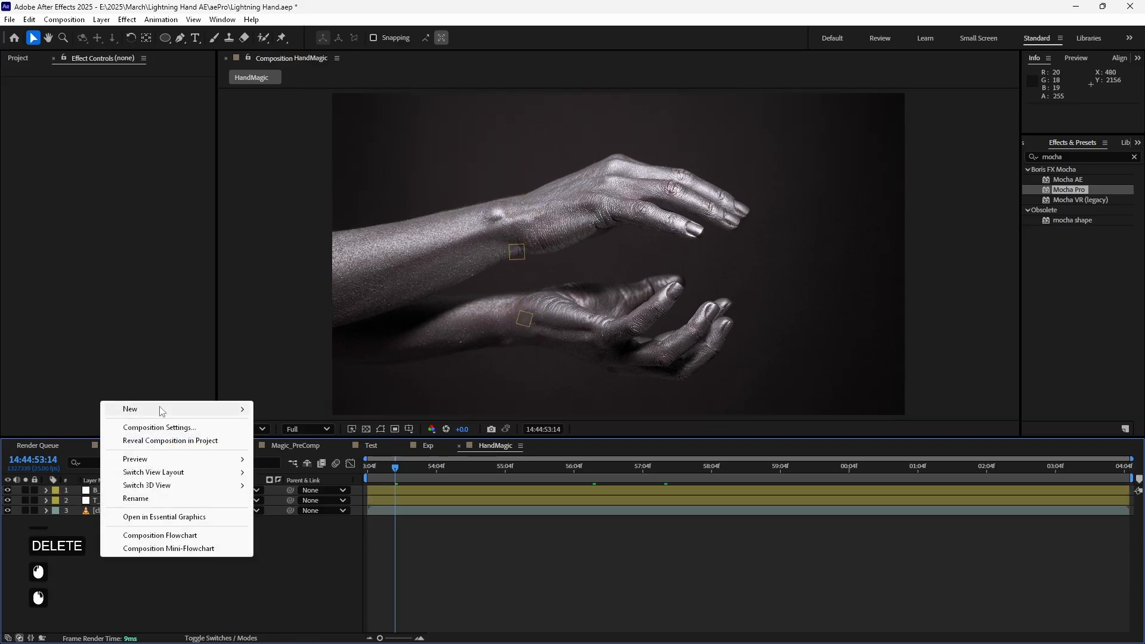
pyautogui.moveTo(161, 411)
pyautogui.click(313, 480)
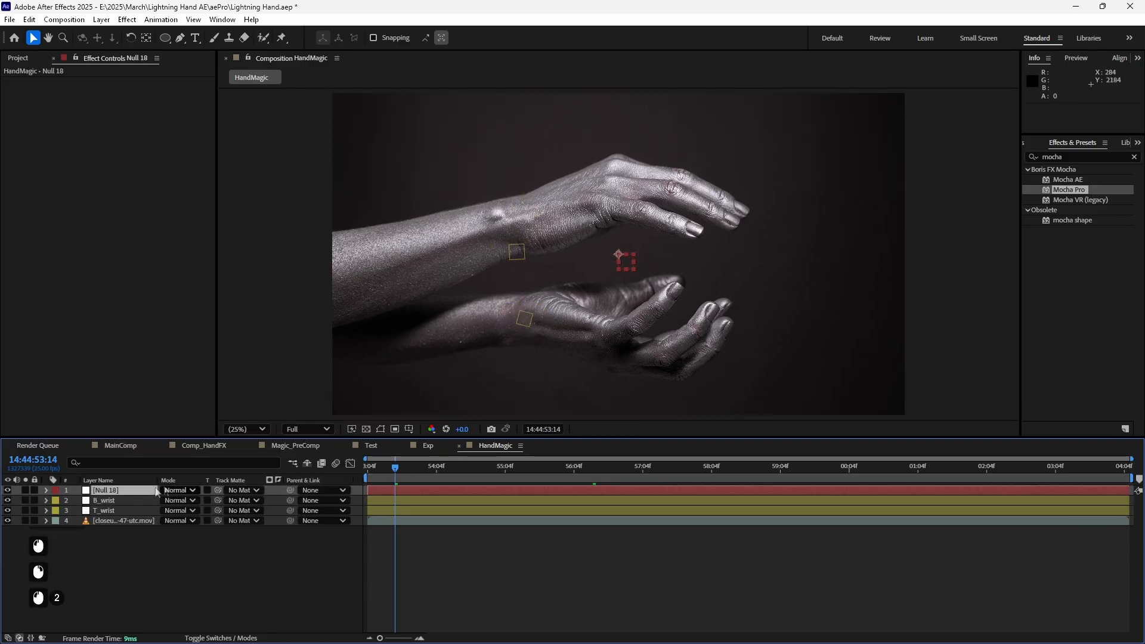
pyautogui.press('Return')
pyautogui.write('Magic')
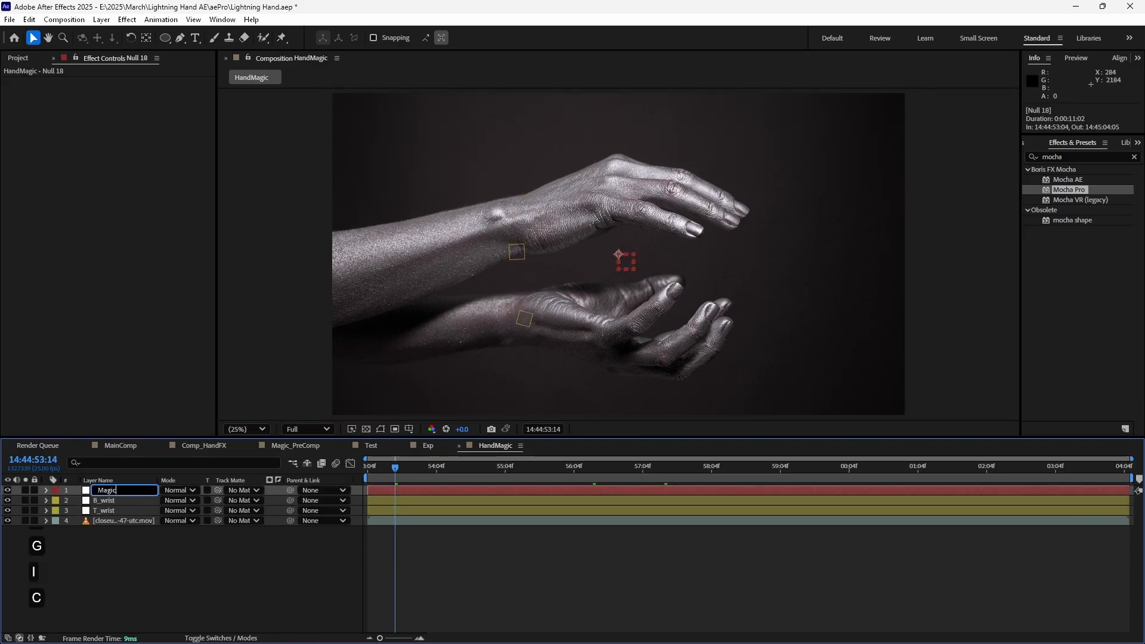
pyautogui.write('_Element')
pyautogui.press('Return')
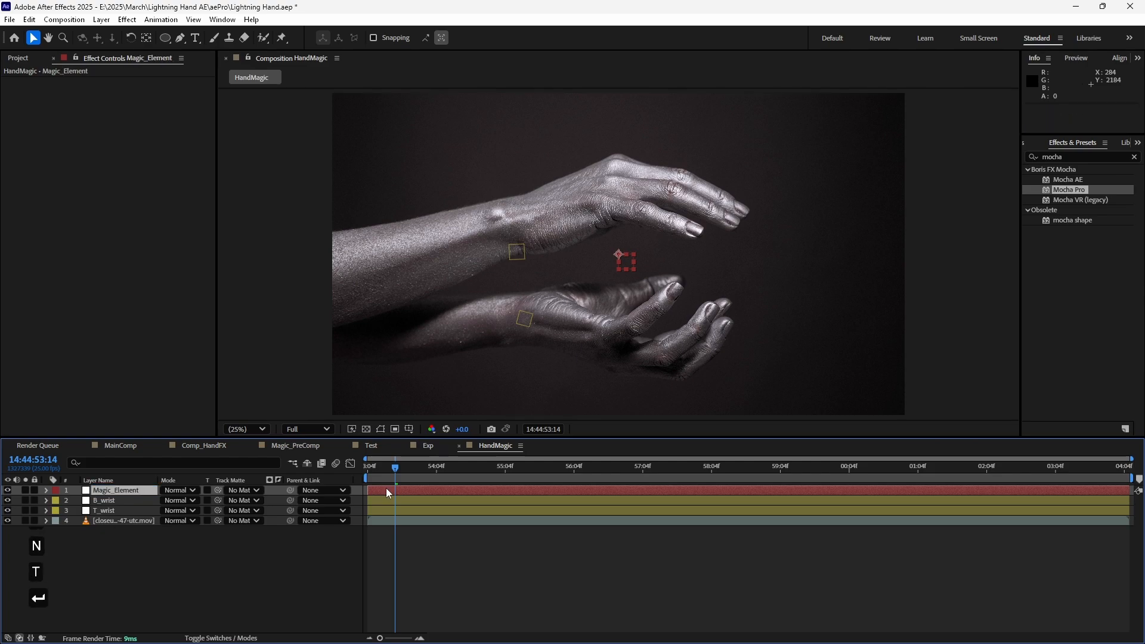
# Step: Move the Magic_Element null into the gap between the two hands, to position 1856, 1192, and save the project
pyautogui.scroll(2, 649, 280)
pyautogui.moveTo(634, 267); pyautogui.dragTo(617, 296)
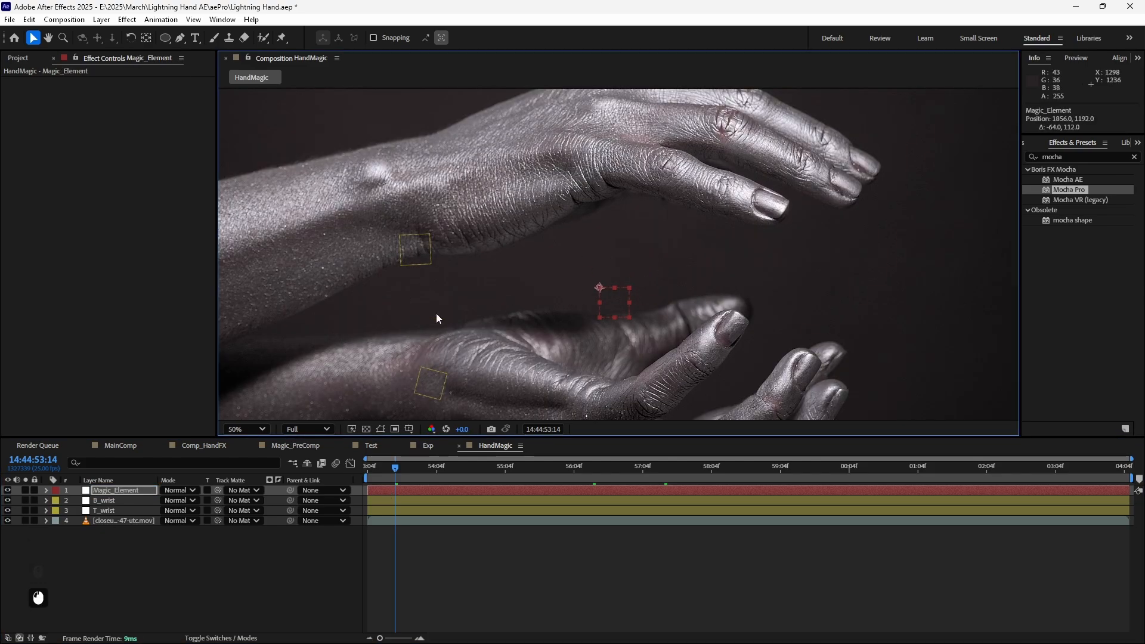
pyautogui.click(430, 390)
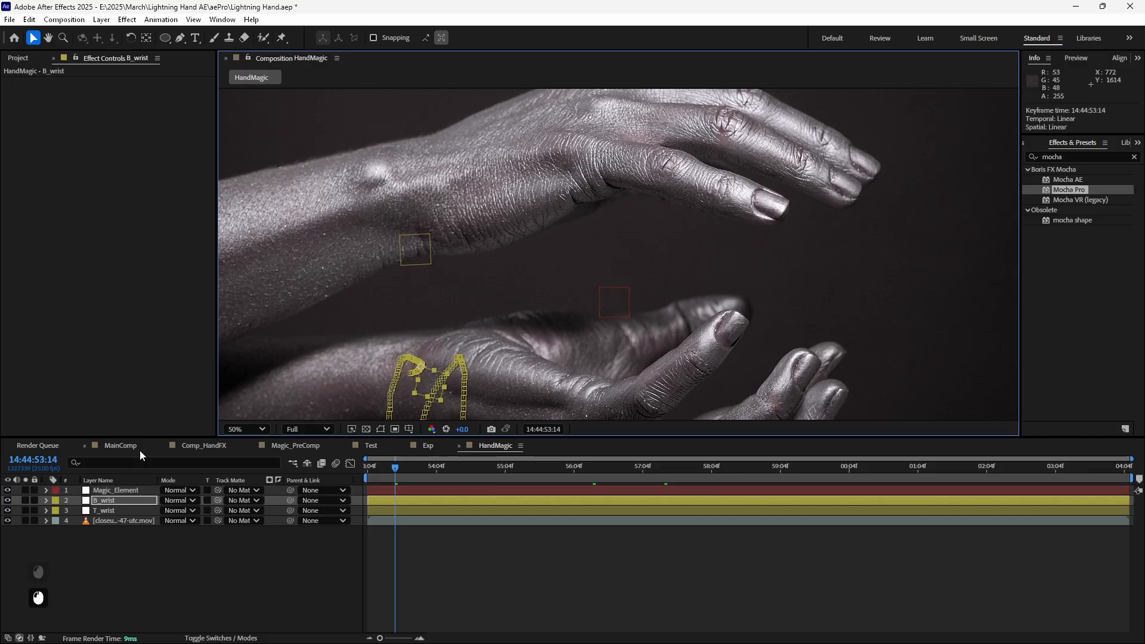
pyautogui.click(137, 510)
pyautogui.scroll(-2, 425, 413)
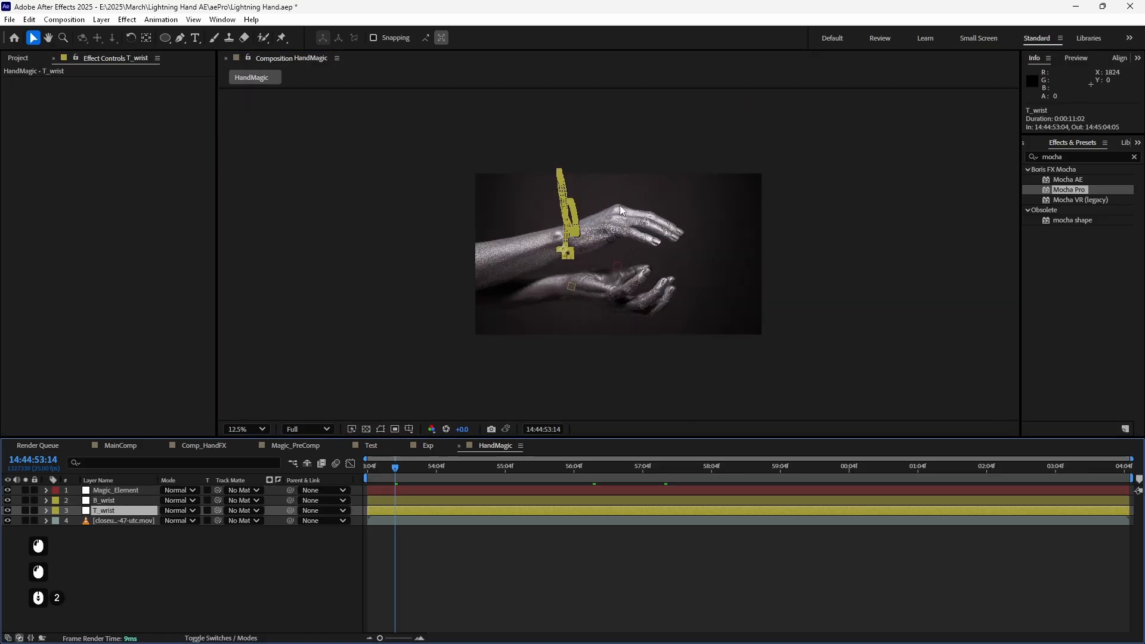
pyautogui.scroll(1, 427, 412)
pyautogui.click(957, 267)
pyautogui.hotkey('ctrl', 's')
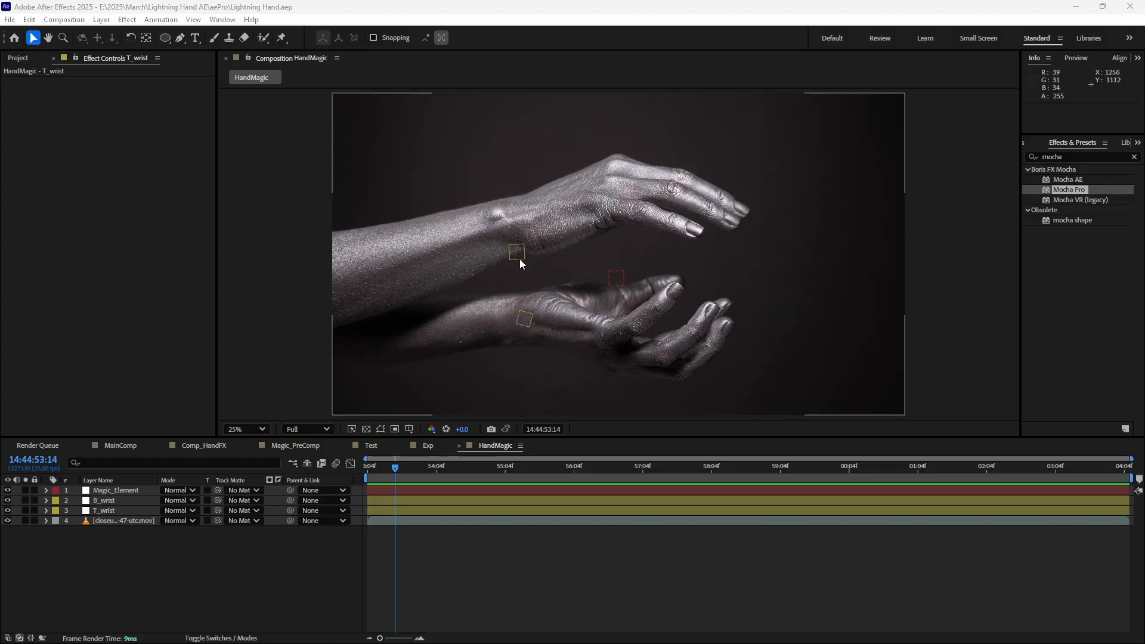
# Step: Capture the composition view as a screenshot and draw a red line from the T_wrist null down to the B_wrist null
pyautogui.press('ctrl+Print')
pyautogui.moveTo(315, 78)
pyautogui.mouseDown()
pyautogui.moveTo(953, 473)
pyautogui.moveTo(926, 424)
pyautogui.mouseUp()
pyautogui.moveTo(510, 247); pyautogui.dragTo(512, 311)
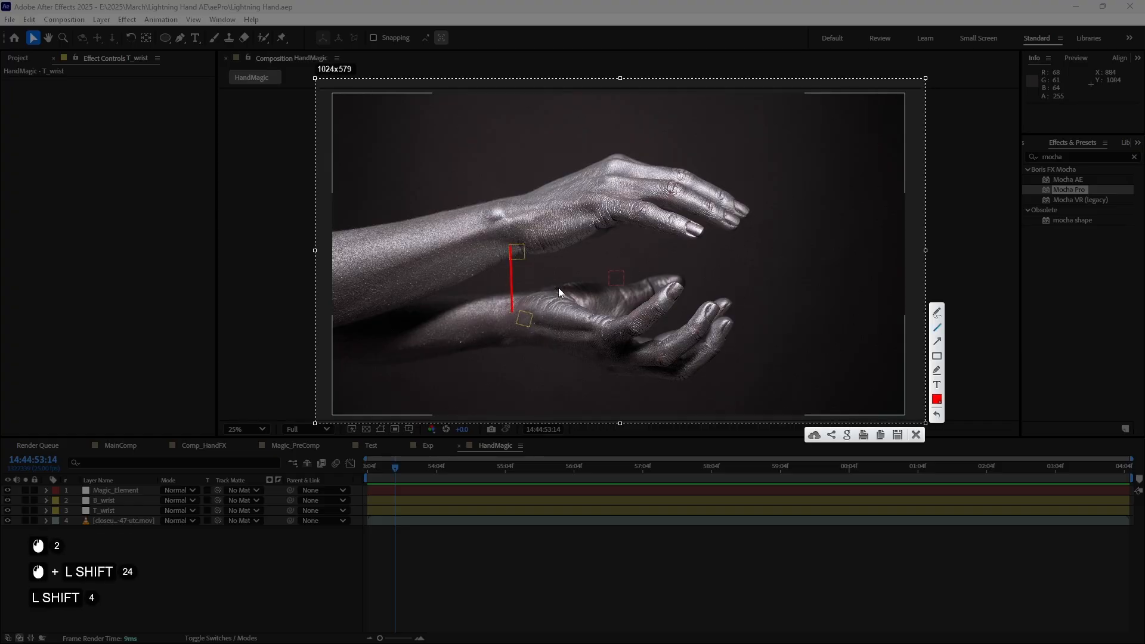
# Step: Annotate the screenshot with 10 beside the line and 10/2 near the Magic_Element null, and discard the capture
pyautogui.click(937, 385)
pyautogui.click(536, 265)
pyautogui.press('ctrl+KP_Add')
pyautogui.press('ctrl+KP_Add')
pyautogui.press('ctrl+KP_Add')
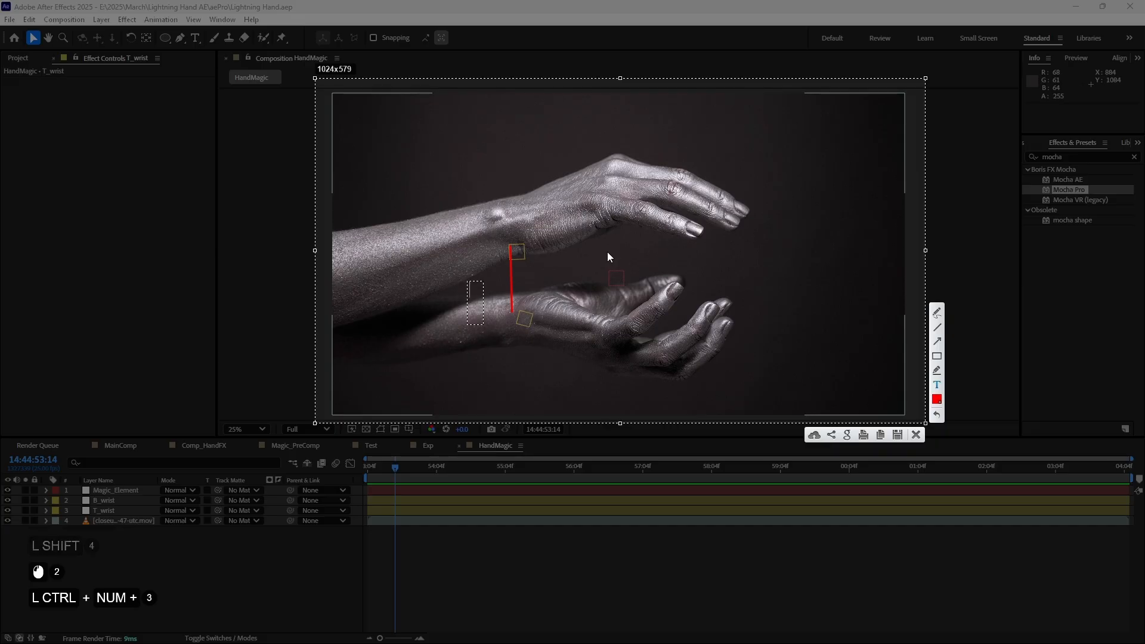
pyautogui.write('10')
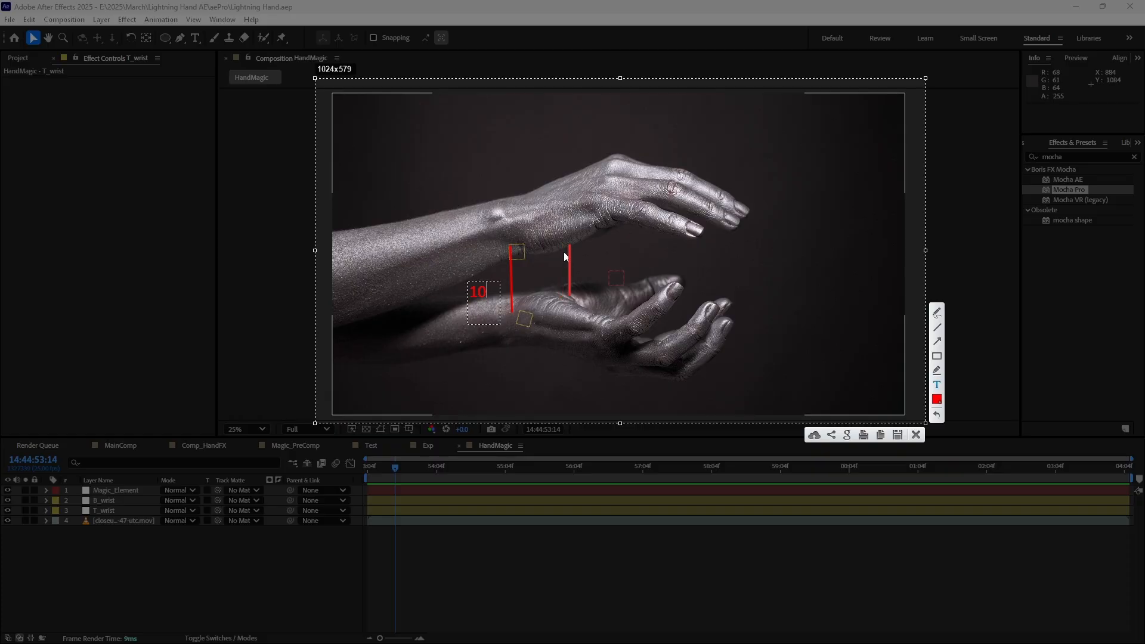
pyautogui.click(645, 272)
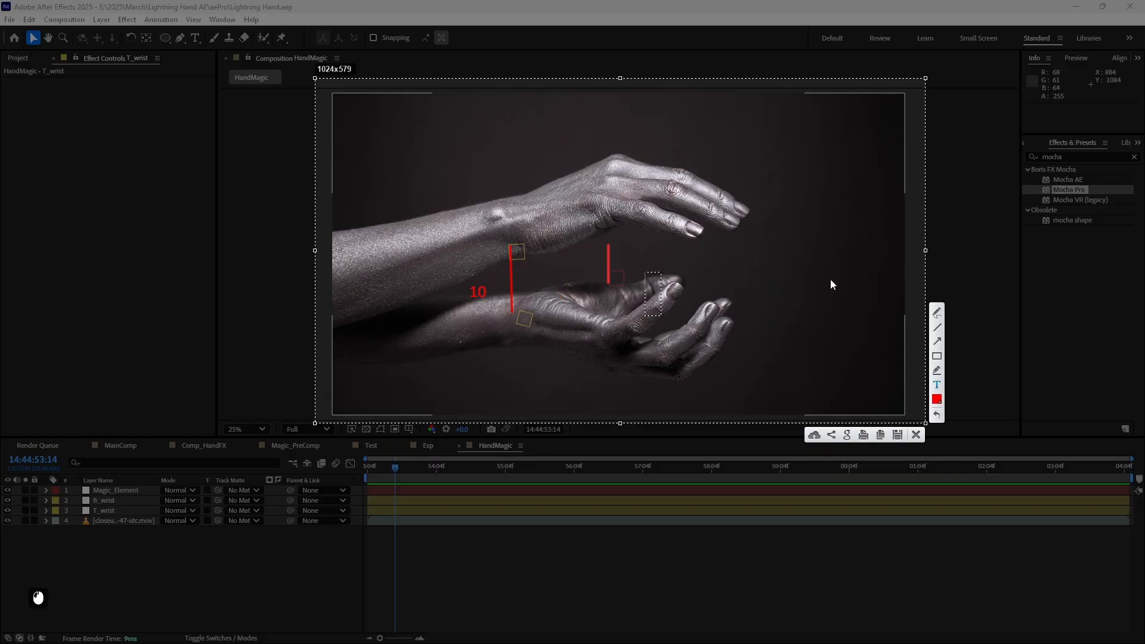
pyautogui.write('10/2')
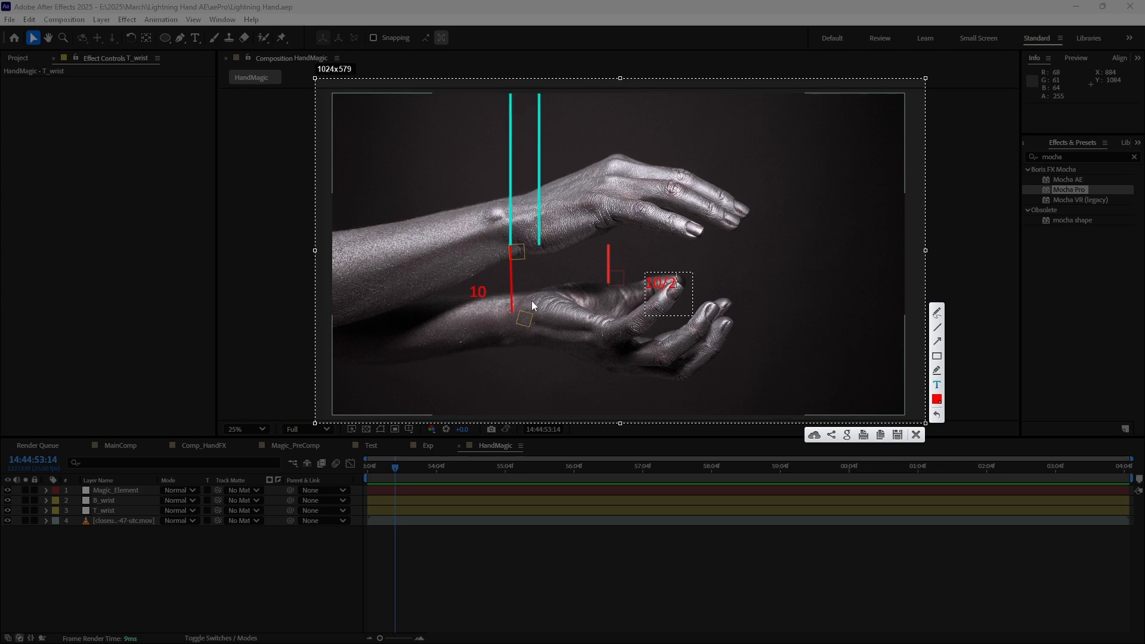
pyautogui.press('Escape')
pyautogui.press('Escape')
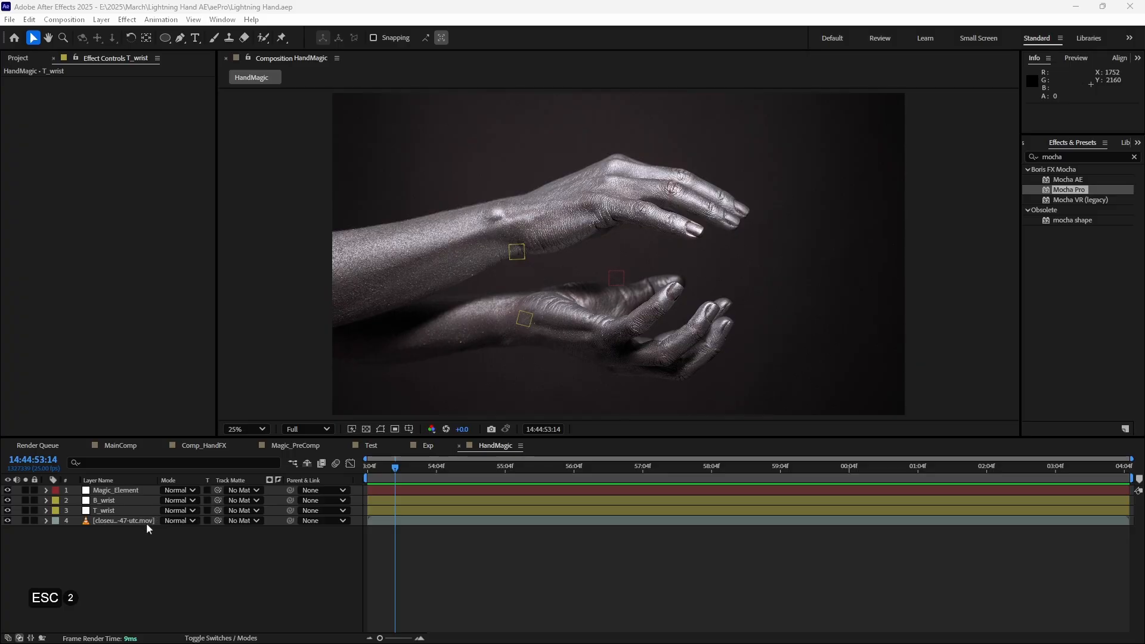
pyautogui.click(113, 491)
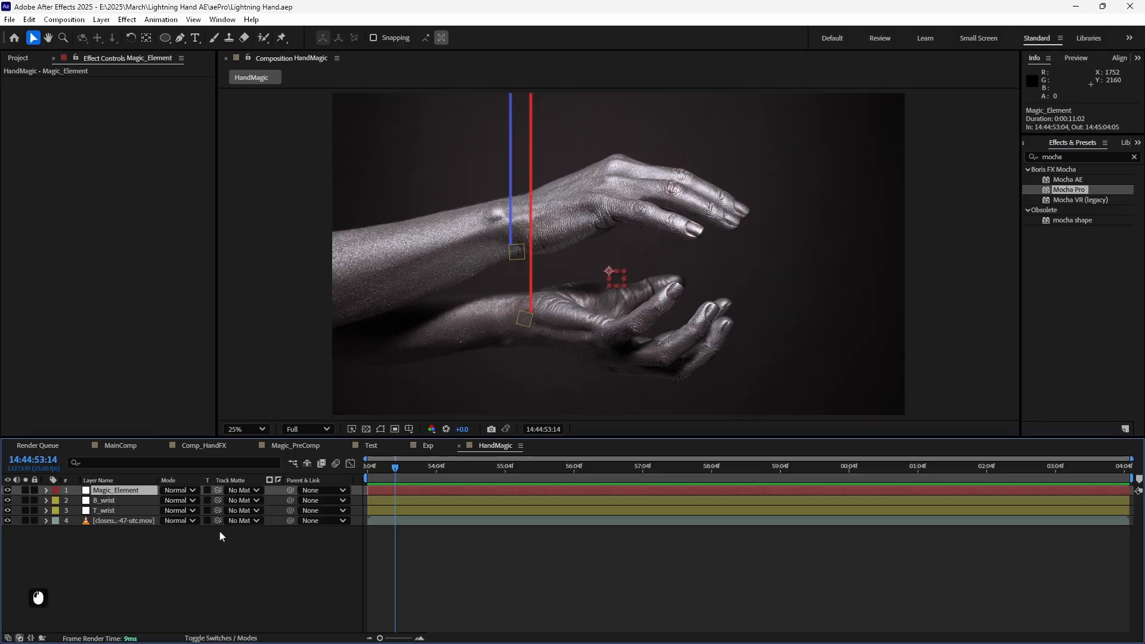
pyautogui.click(79, 510)
pyautogui.press('Escape')
pyautogui.press('Escape')
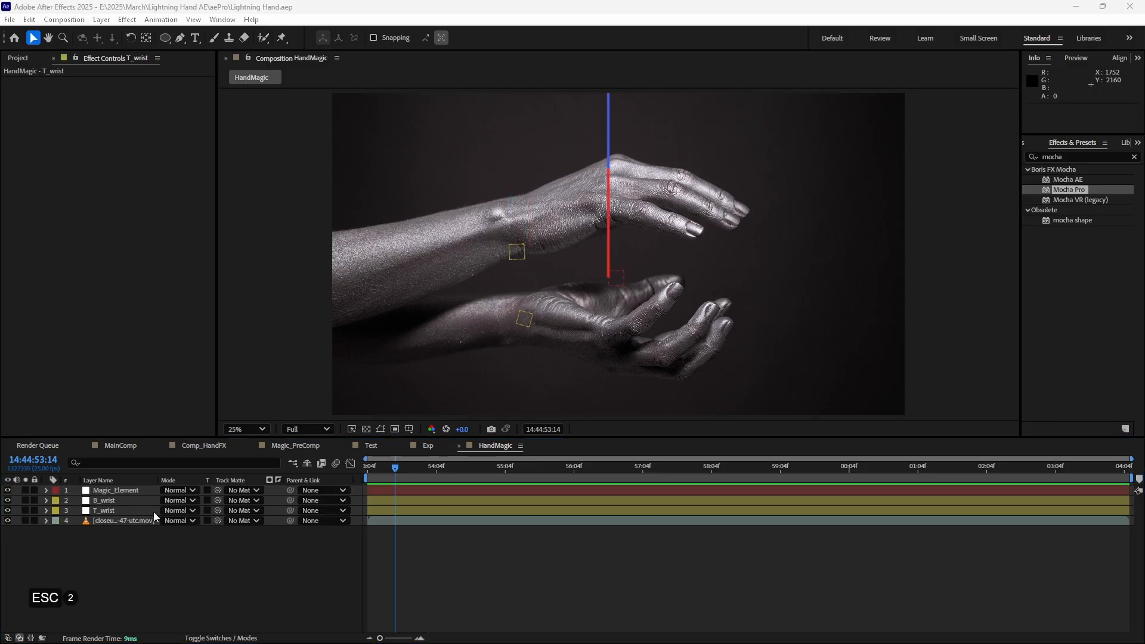
# Step: Reveal the Position property of the Magic_Element, B_wrist and T_wrist nulls
pyautogui.click(113, 491)
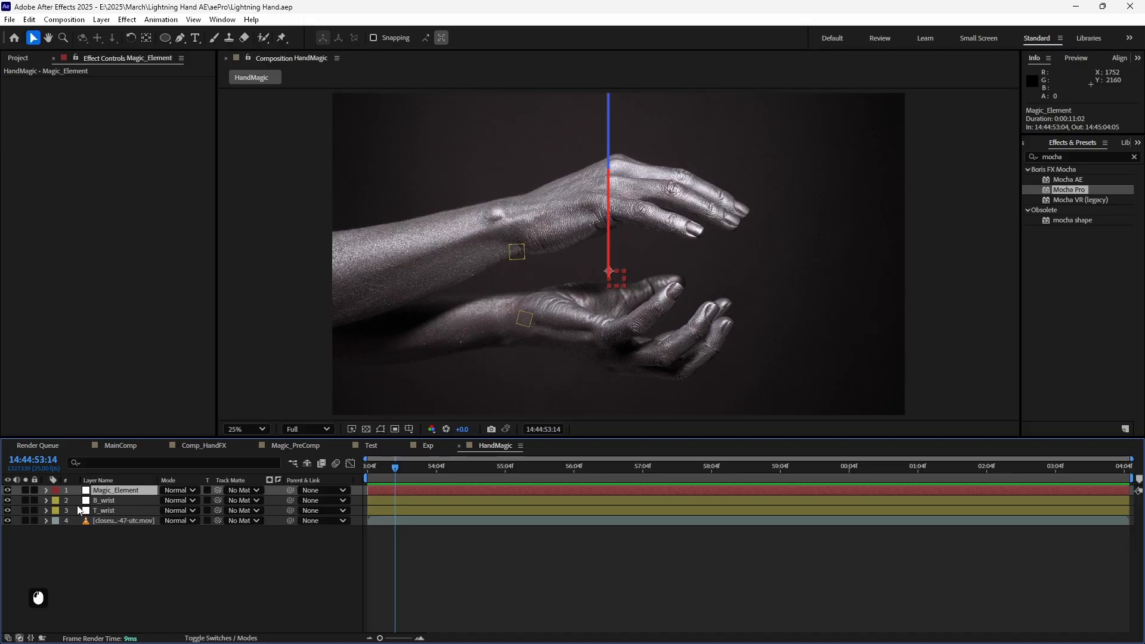
pyautogui.press('p')
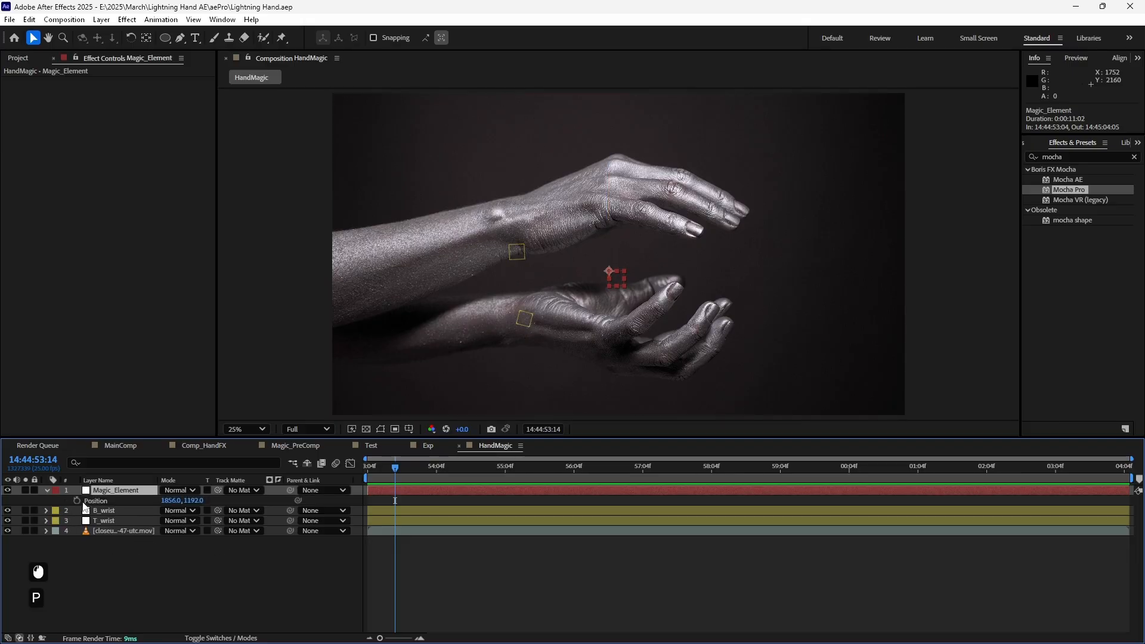
pyautogui.click(111, 511)
pyautogui.press('p')
pyautogui.click(108, 530)
pyautogui.press('p')
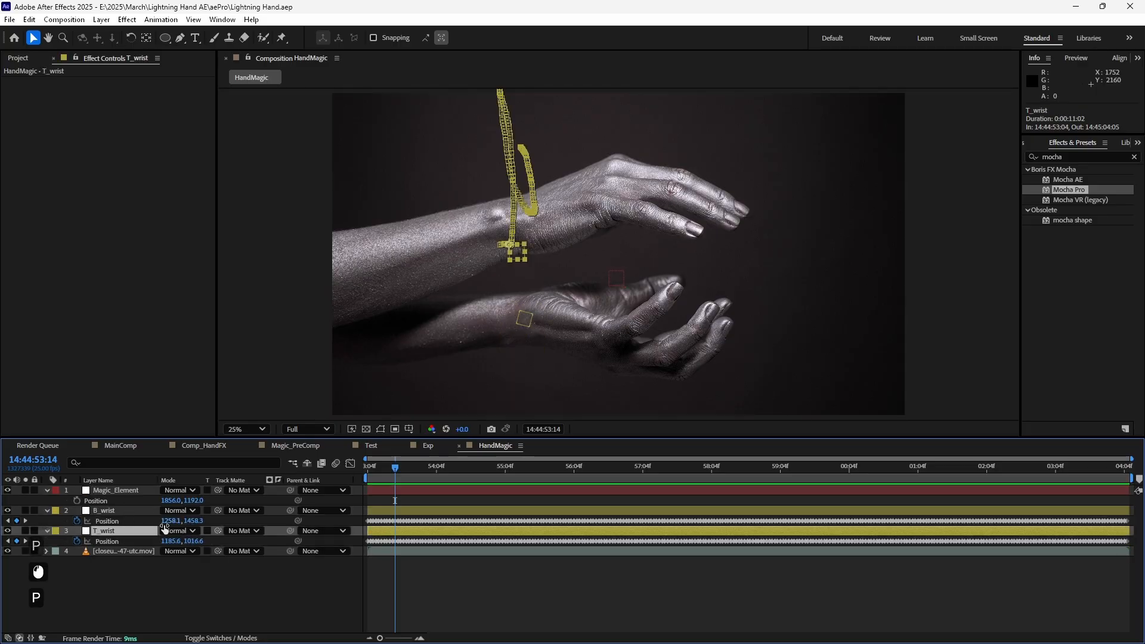
pyautogui.click(118, 511)
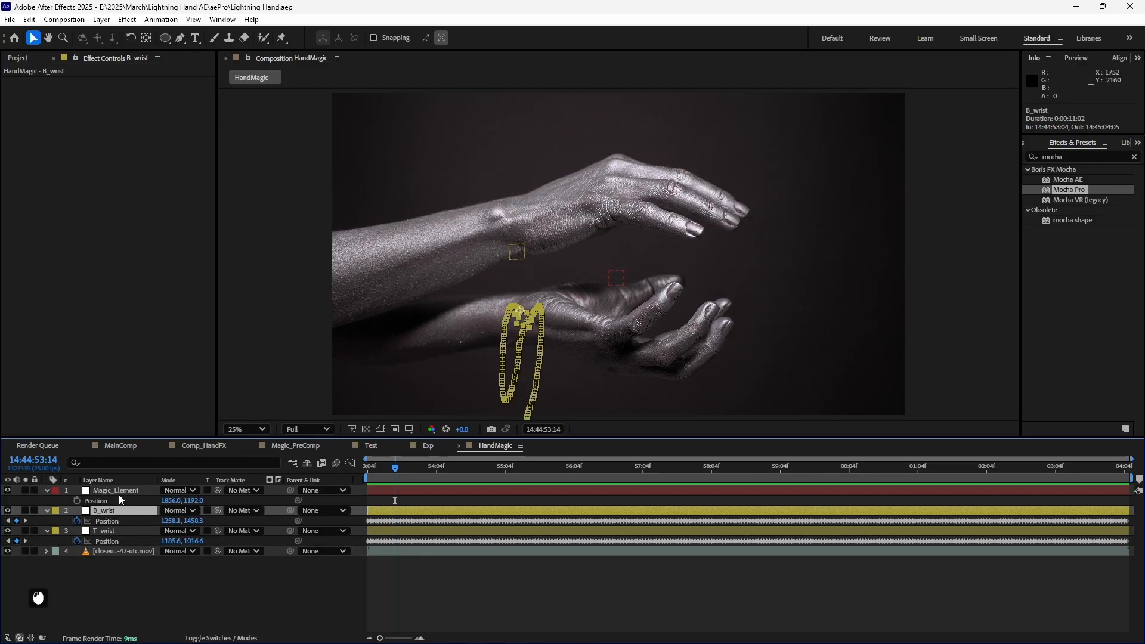
# Step: Add an expression to the Magic_Element null's Position and enlarge the expression editor's text
pyautogui.click(118, 491)
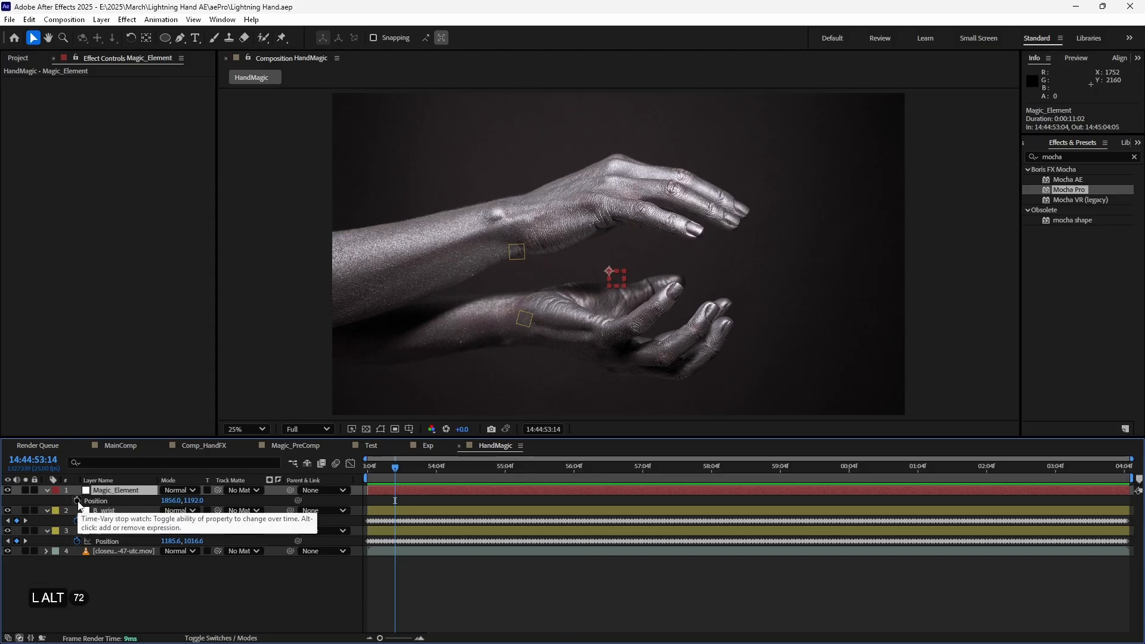
pyautogui.keyDown('alt'); pyautogui.click(77, 501); pyautogui.keyUp('alt')
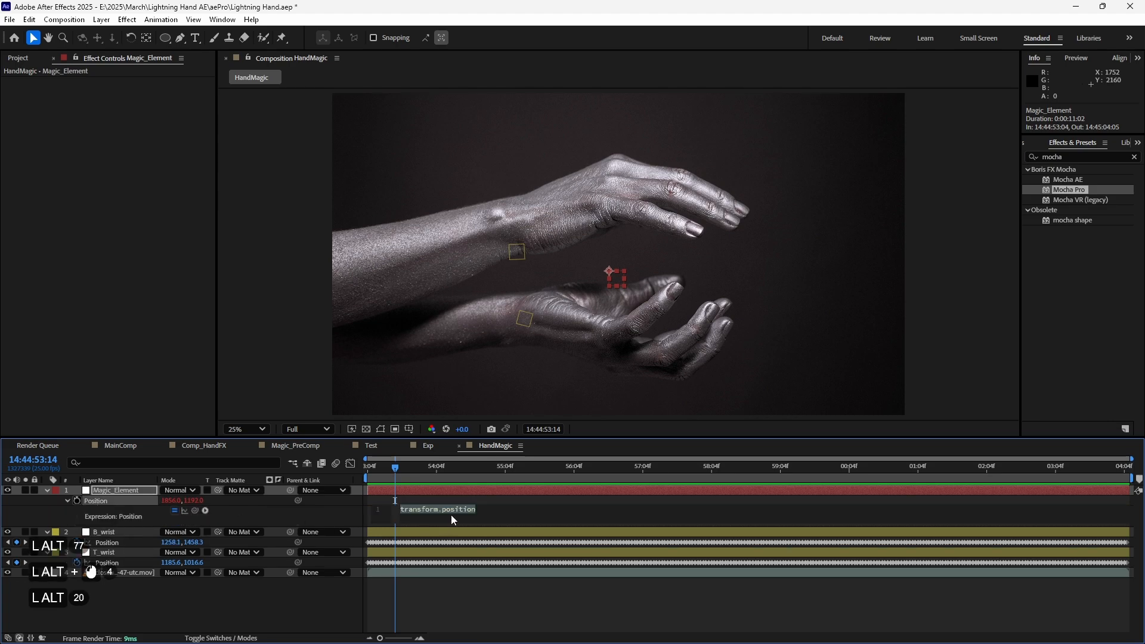
pyautogui.click(467, 514)
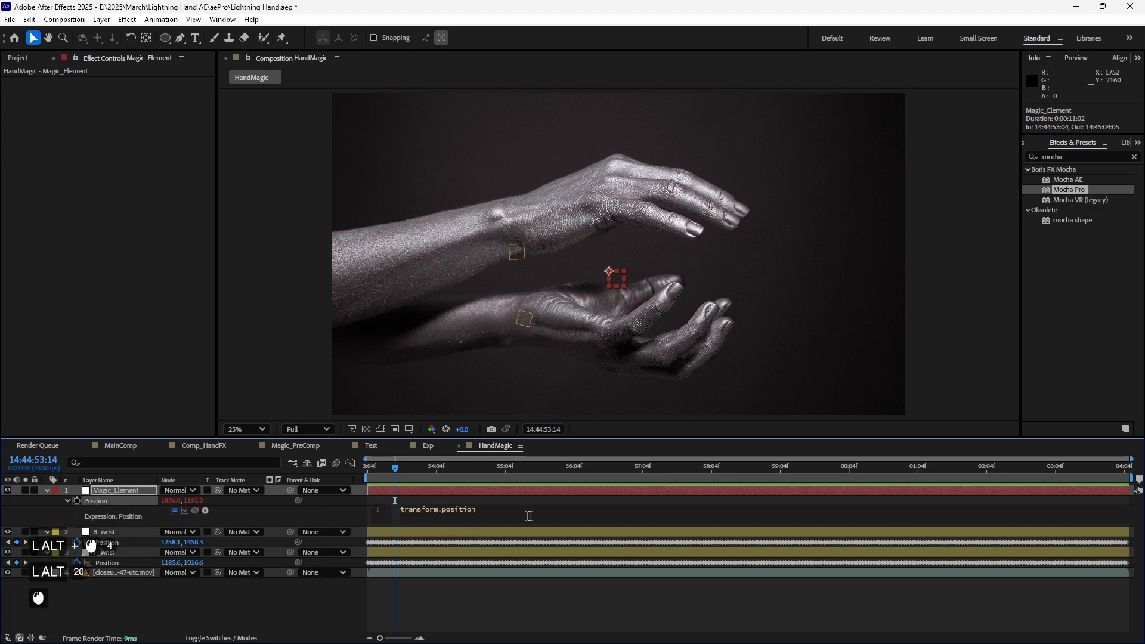
pyautogui.scroll(1, 616, 506)
pyautogui.tripleClick(474, 515)
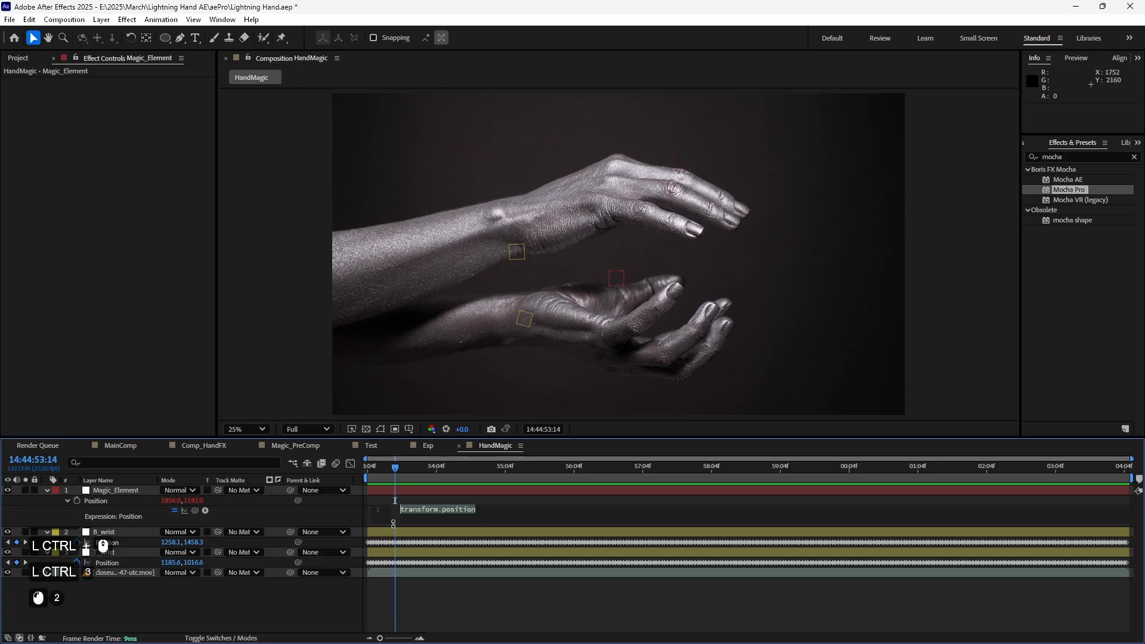
pyautogui.press('Home')
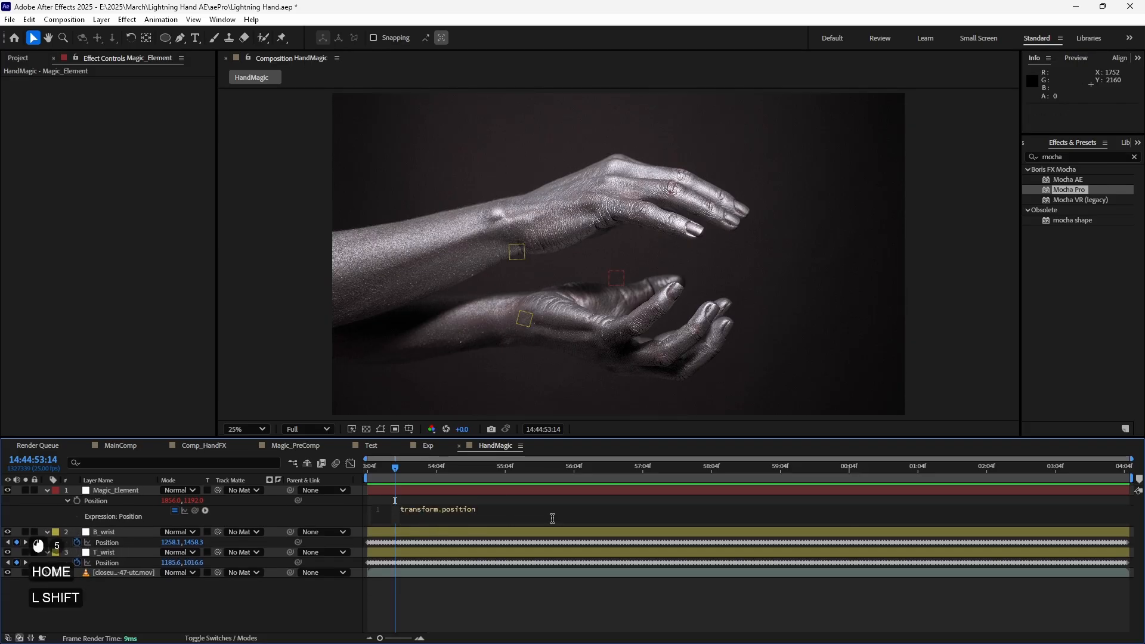
pyautogui.scroll(6, 554, 519)
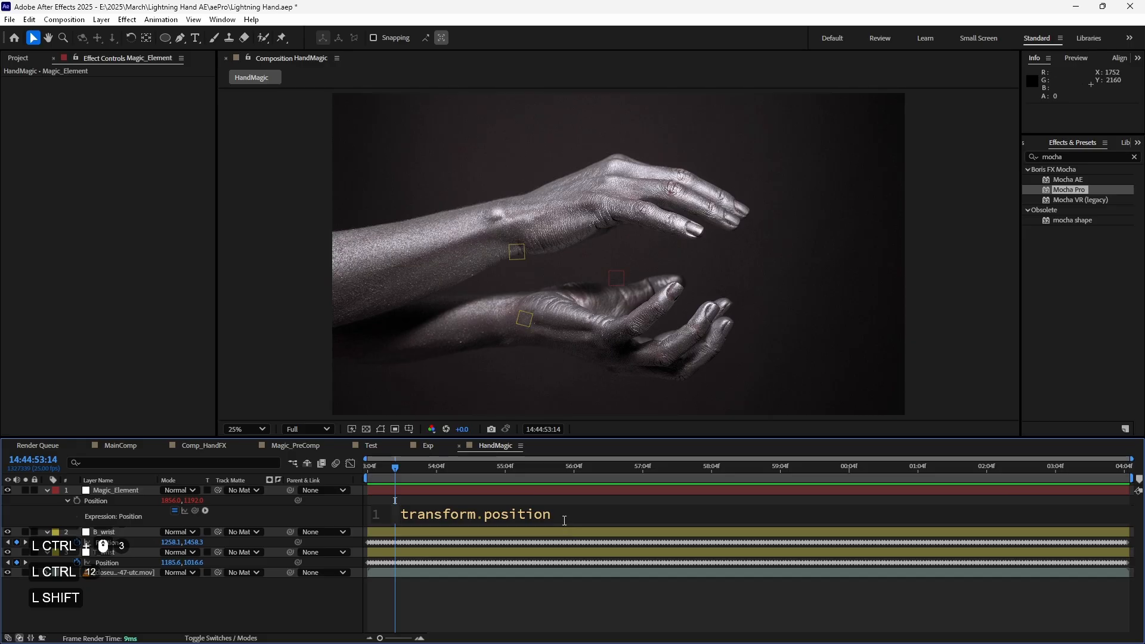
# Step: Above transform.position in a taller expression field, define topWrist as thisComp.layer("T_wrist").transform.position[1]; by linking to T_wrist's Y position
pyautogui.moveTo(563, 525); pyautogui.dragTo(568, 554)
pyautogui.press('Return')
pyautogui.press('Up')
pyautogui.write('let ')
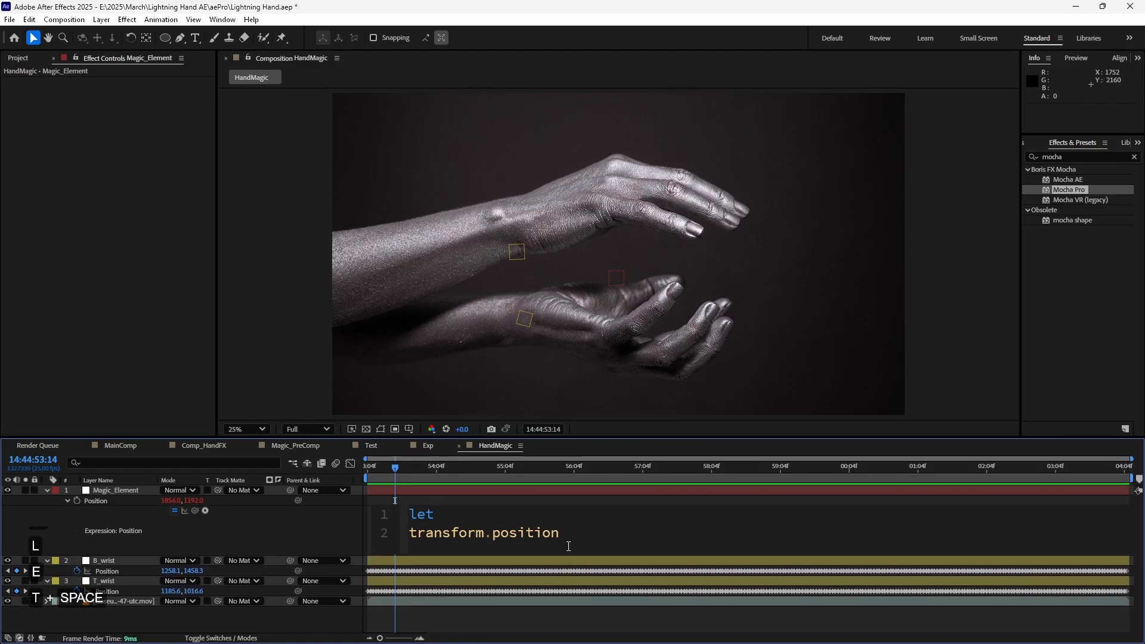
pyautogui.write('topWrist =')
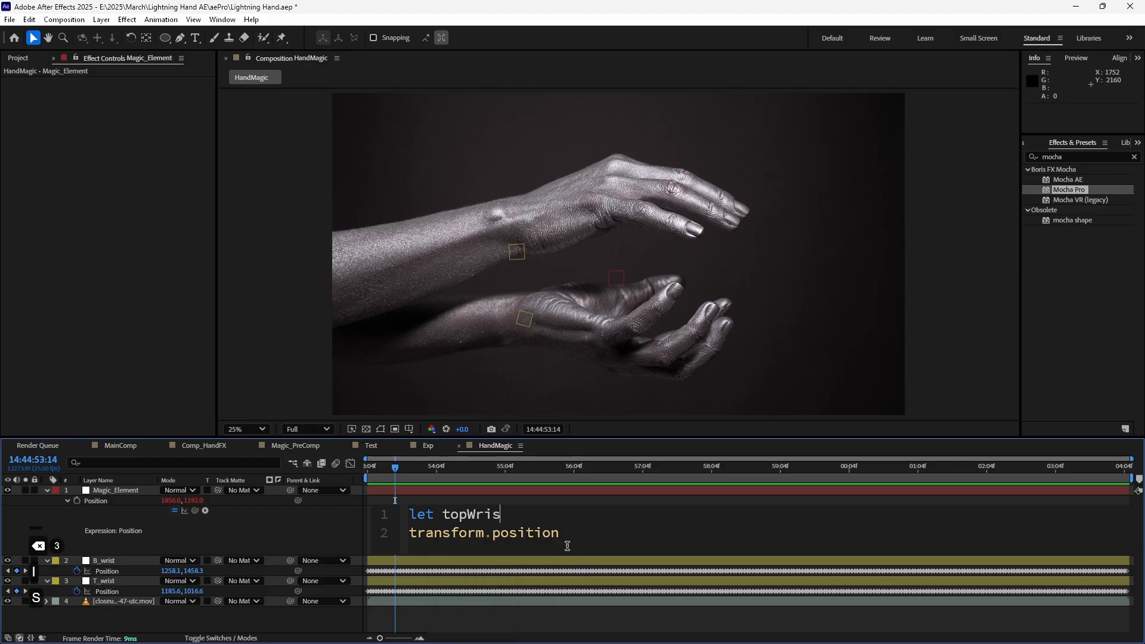
pyautogui.moveTo(509, 514); pyautogui.dragTo(405, 519)
pyautogui.doubleClick(477, 514)
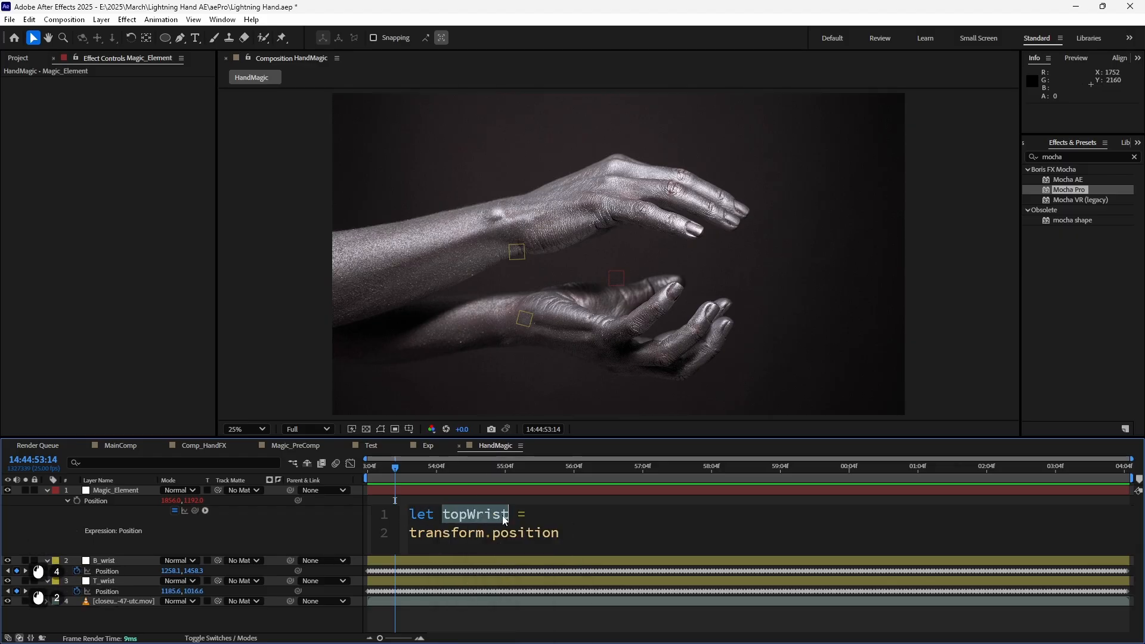
pyautogui.click(530, 514)
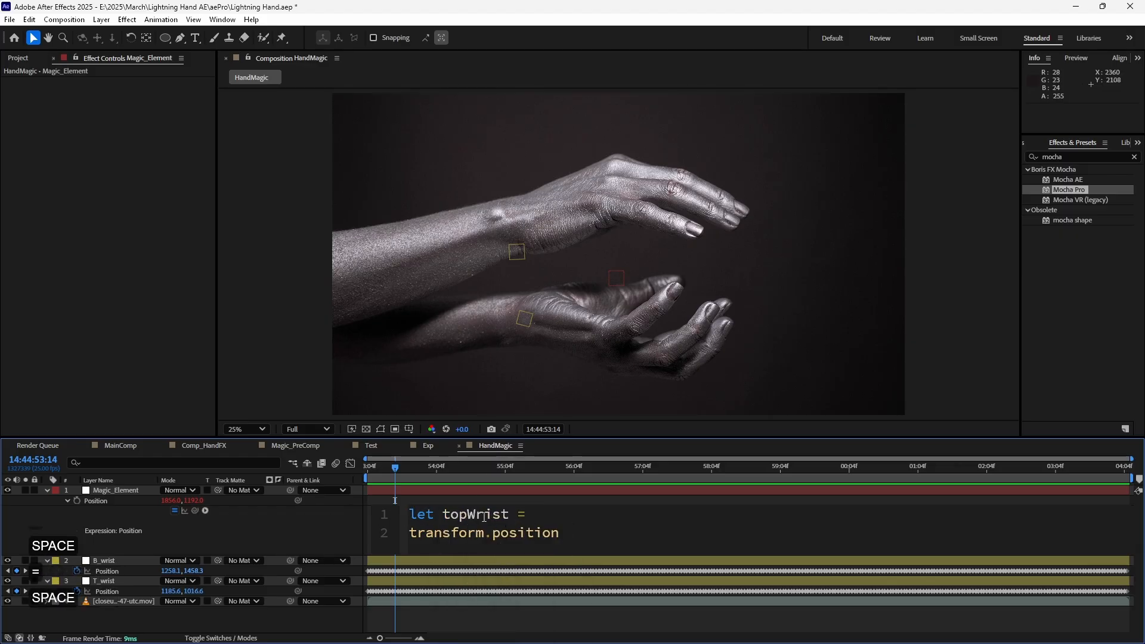
pyautogui.moveTo(195, 511); pyautogui.dragTo(198, 588)
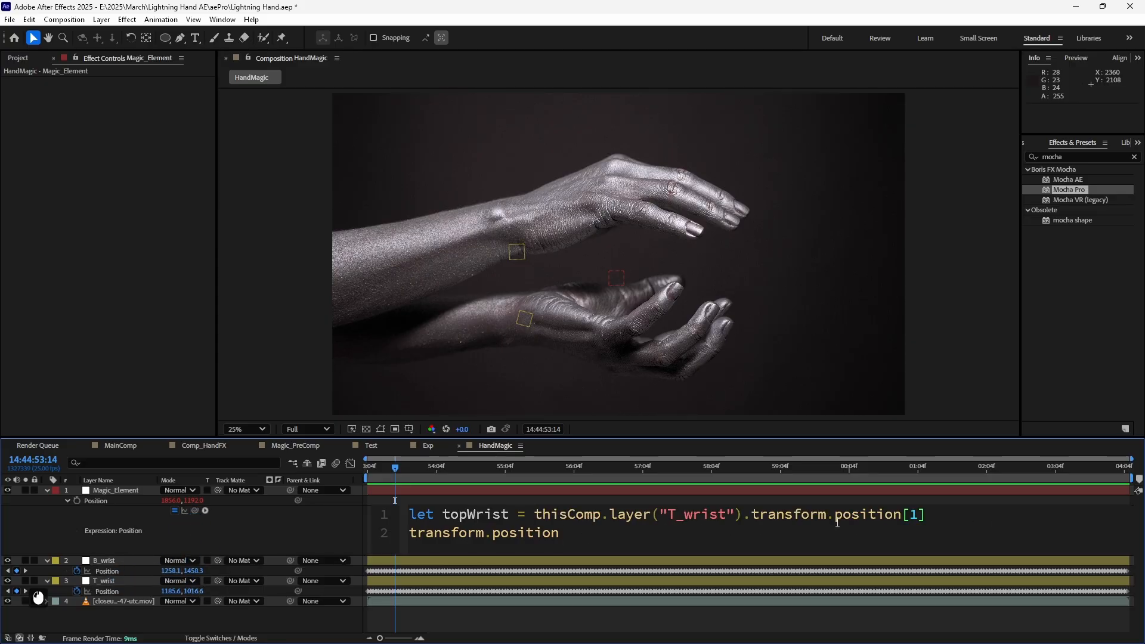
pyautogui.moveTo(934, 513); pyautogui.dragTo(408, 514)
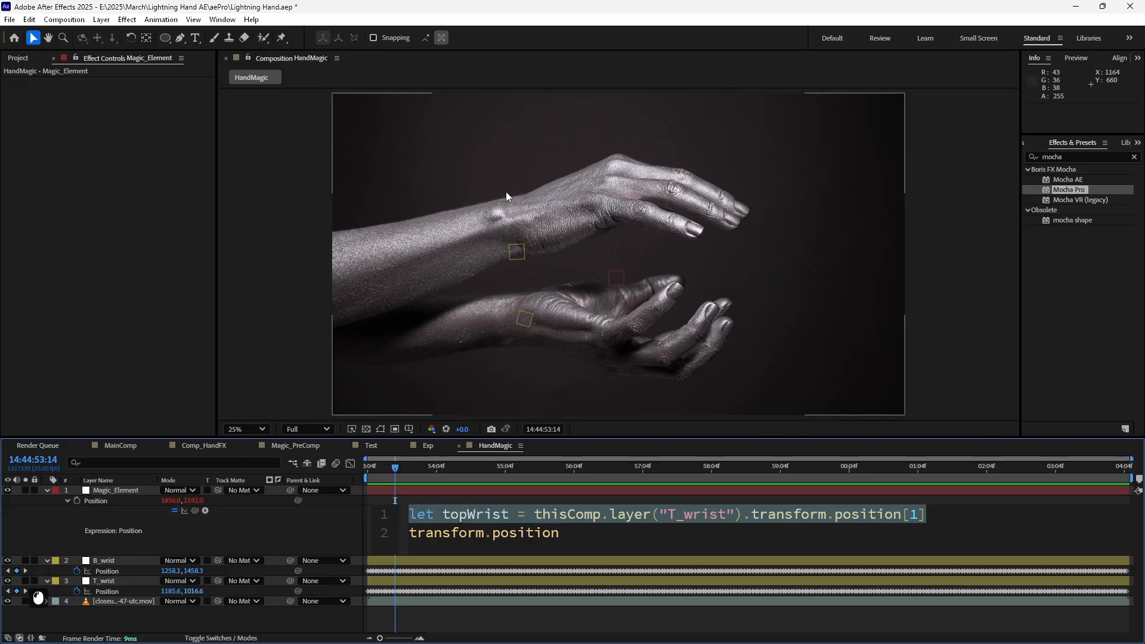
pyautogui.click(932, 512)
pyautogui.write(';')
# Step: Add a second expression line defining bottomWrist as thisComp.layer("B_wrist").transform.position[1], linked to B_wrist's Y position
pyautogui.press('Return')
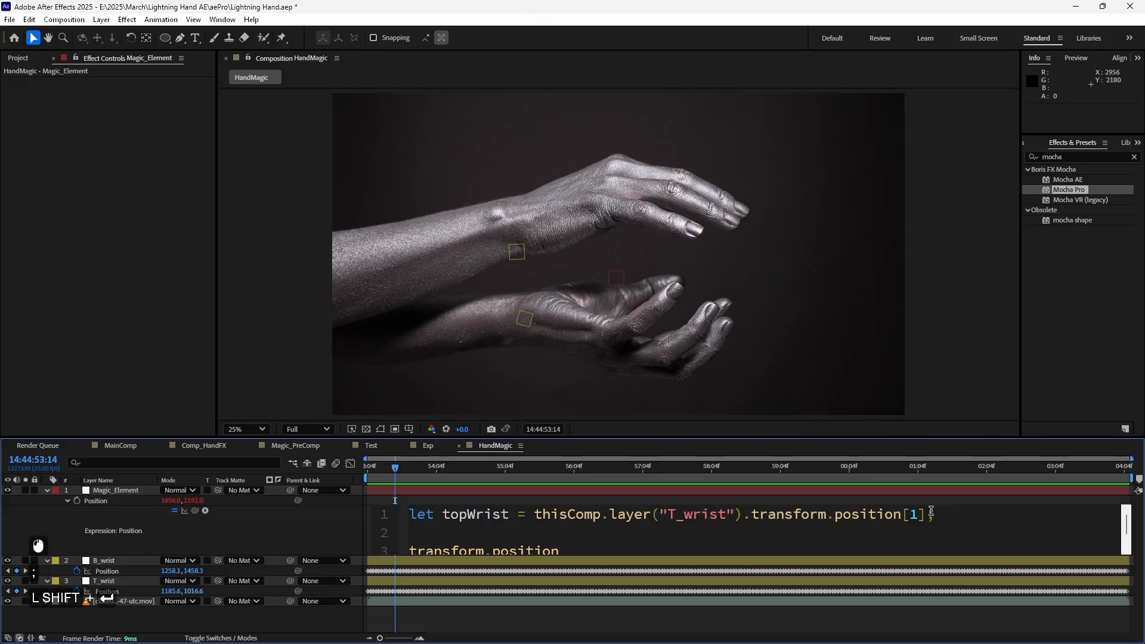
pyautogui.write('let bottomWrist =')
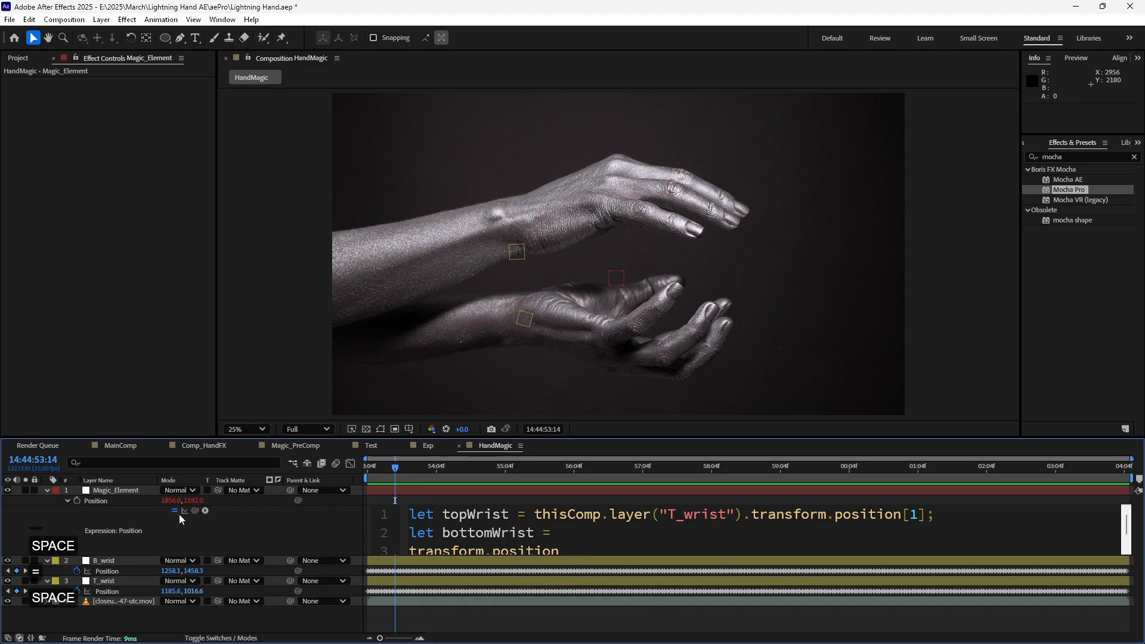
pyautogui.moveTo(193, 511); pyautogui.dragTo(194, 571)
pyautogui.doubleClick(469, 534)
pyautogui.doubleClick(461, 511)
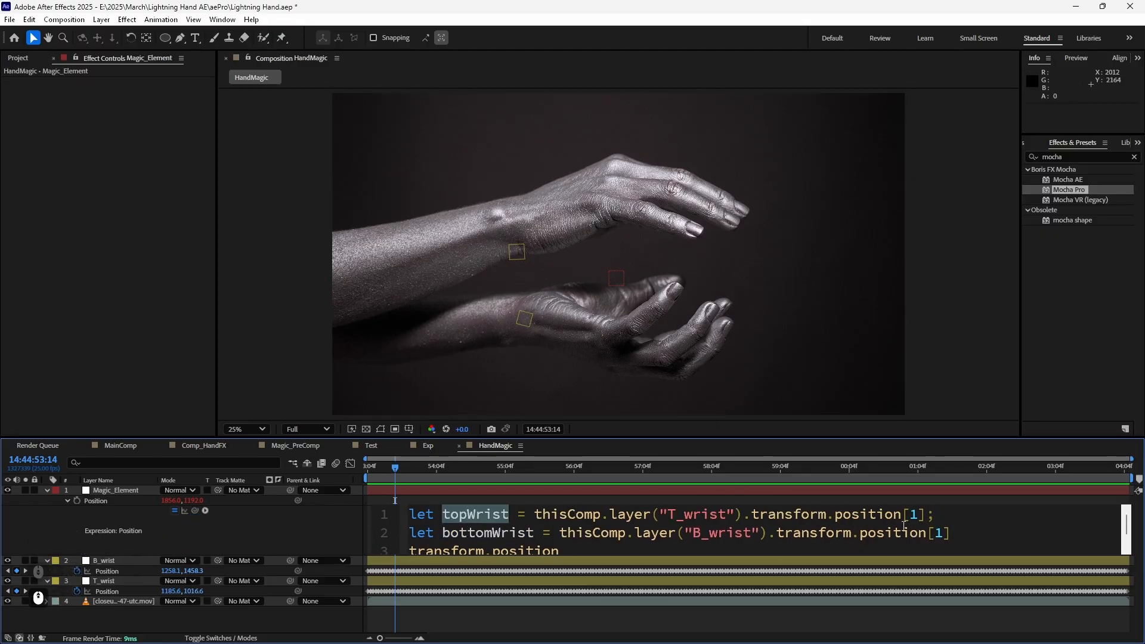
# Step: Add a third expression line reading let gap = bottomWrist - topWrist, reusing the two variable names defined above it
pyautogui.click(957, 533)
pyautogui.hotkey('shift', 'Return')
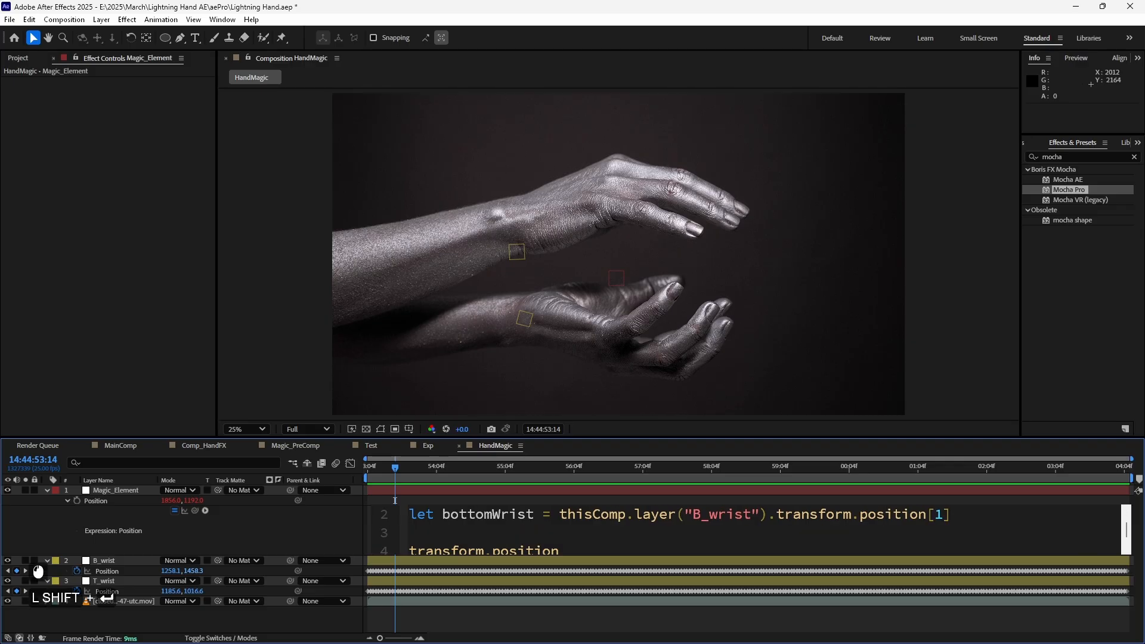
pyautogui.write('let gap')
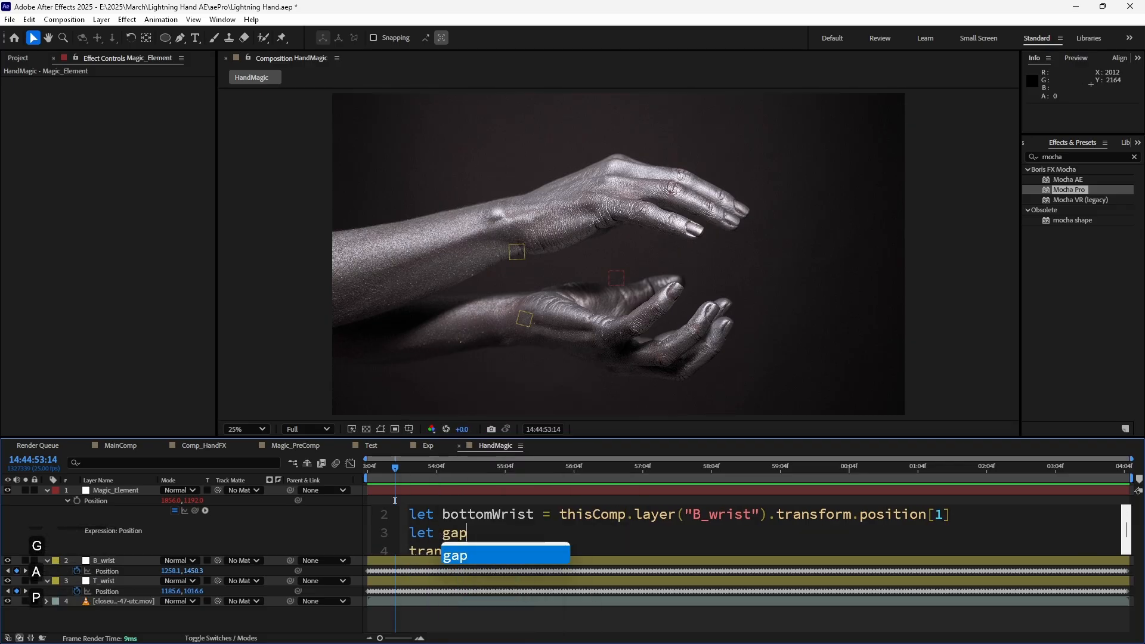
pyautogui.write(' =')
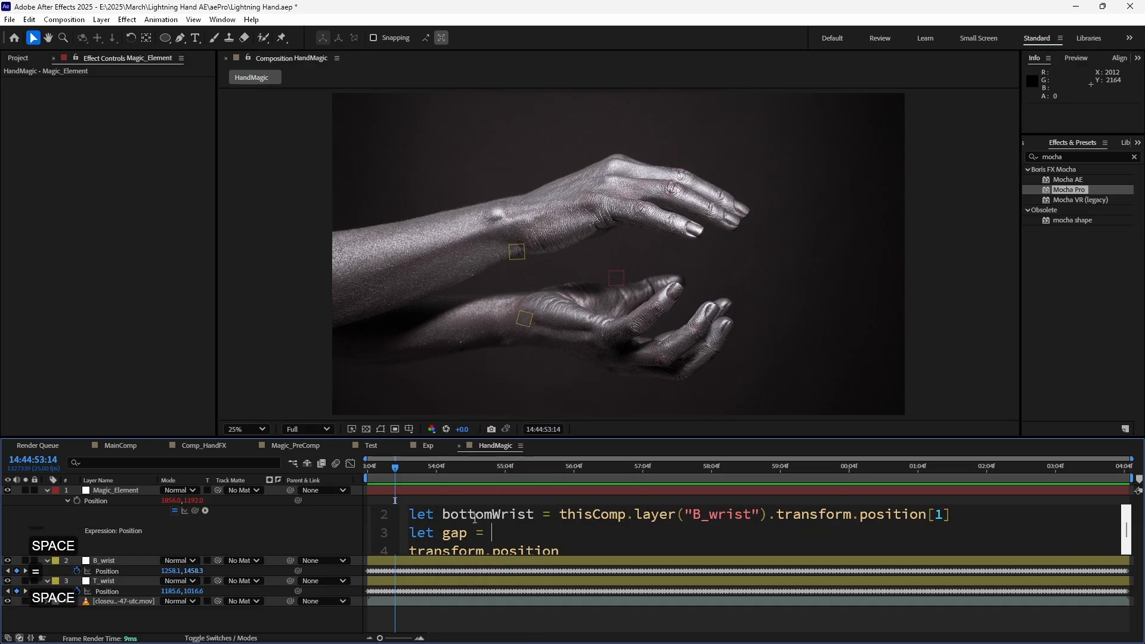
pyautogui.doubleClick(475, 518)
pyautogui.hotkey('ctrl', 'c')
pyautogui.click(692, 533)
pyautogui.hotkey('ctrl', 'v')
pyautogui.write('-')
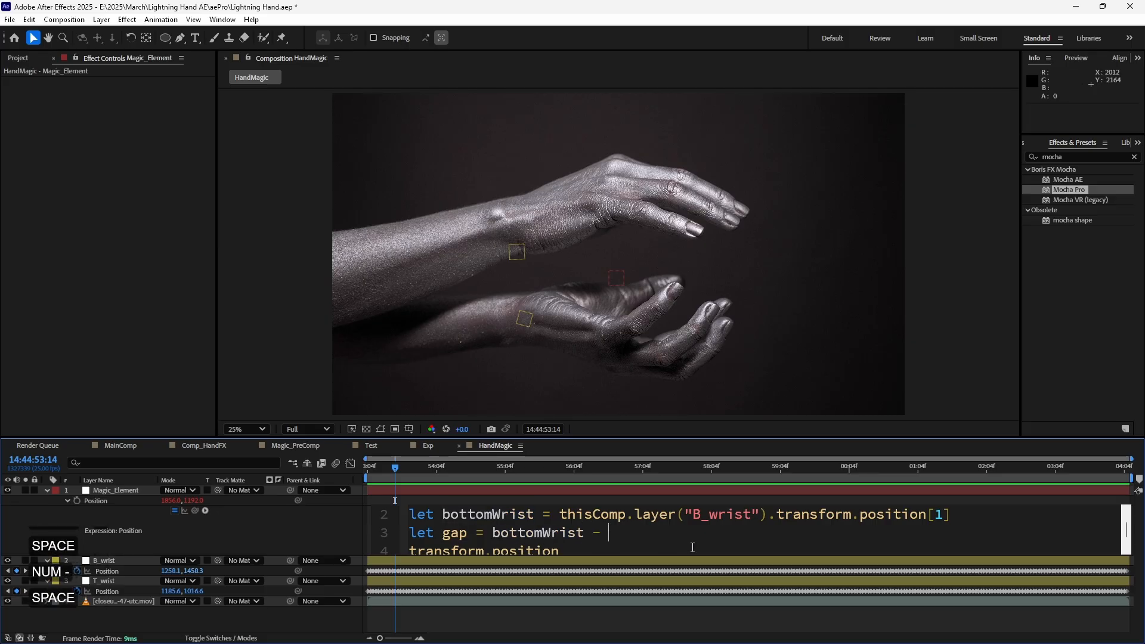
pyautogui.scroll(1, 686, 537)
pyautogui.doubleClick(476, 514)
pyautogui.hotkey('ctrl', 'c')
pyautogui.scroll(-2, 633, 522)
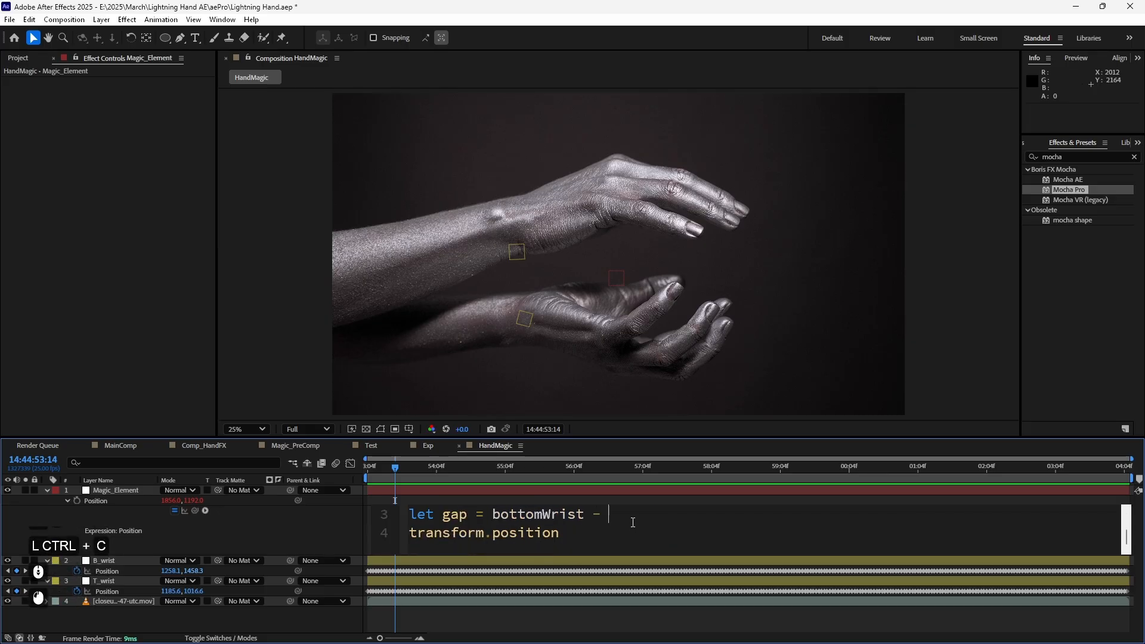
pyautogui.hotkey('ctrl', 'v')
pyautogui.doubleClick(450, 518)
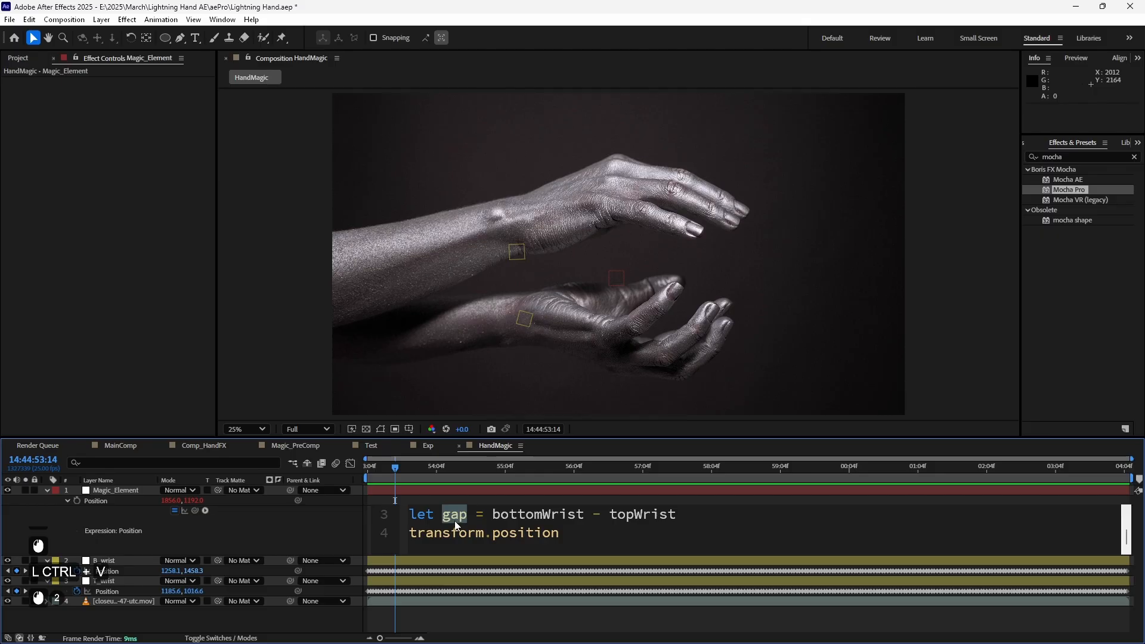
pyautogui.scroll(2, 476, 531)
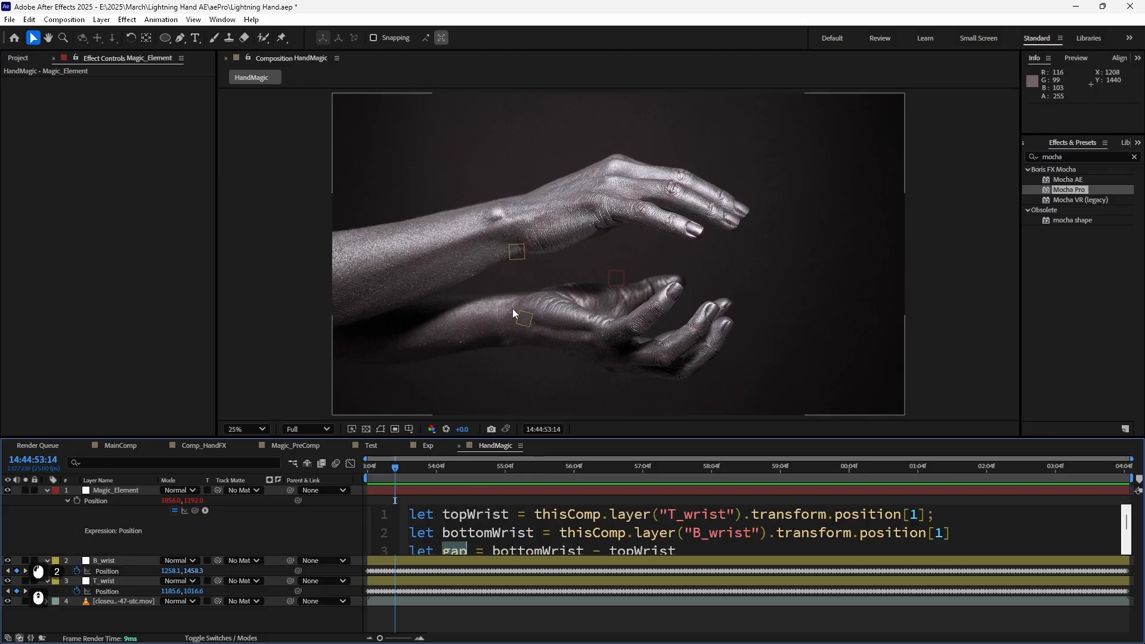
pyautogui.scroll(-2, 478, 528)
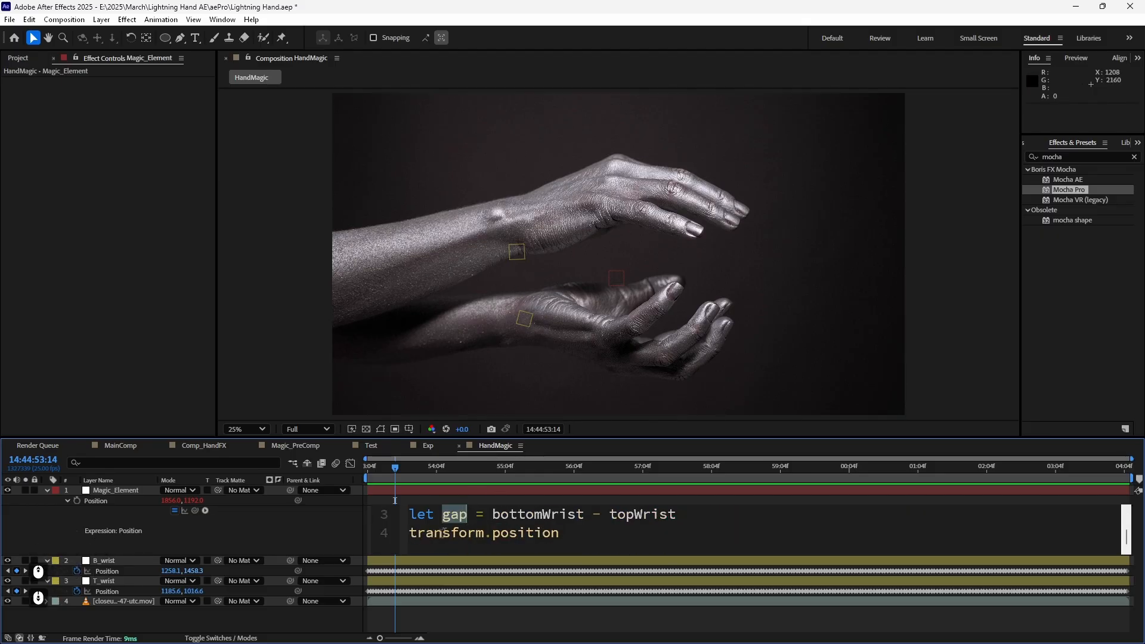
# Step: Turn the expression's last line into transform.position = [transform.position[0]], keeping the null's own X value as the first array element
pyautogui.doubleClick(460, 541)
pyautogui.doubleClick(526, 536)
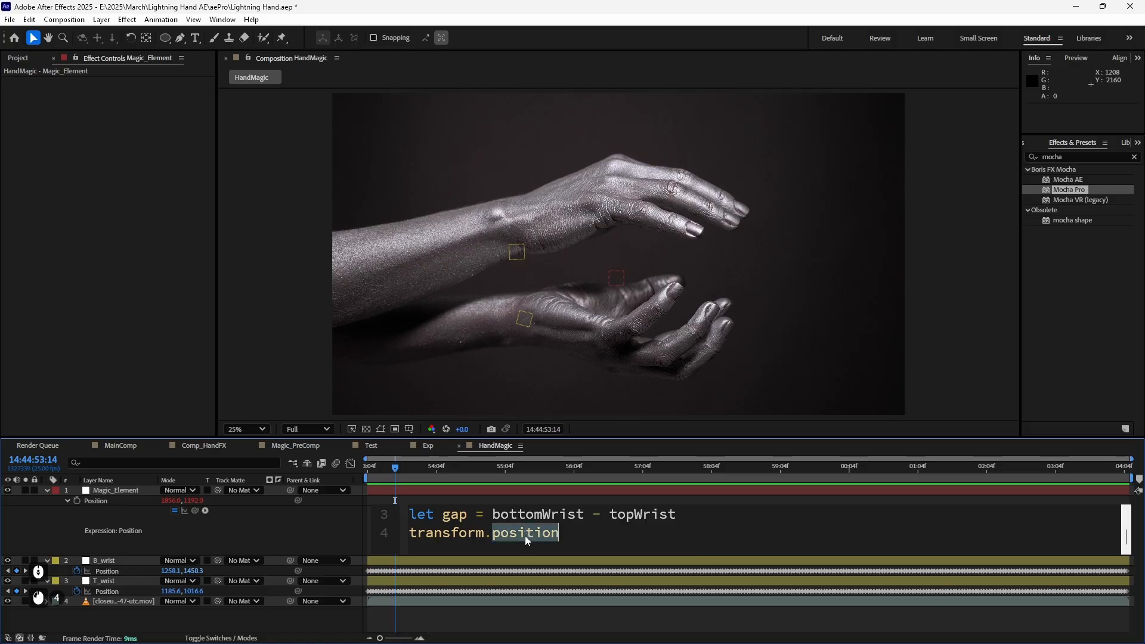
pyautogui.click(591, 540)
pyautogui.write('= ')
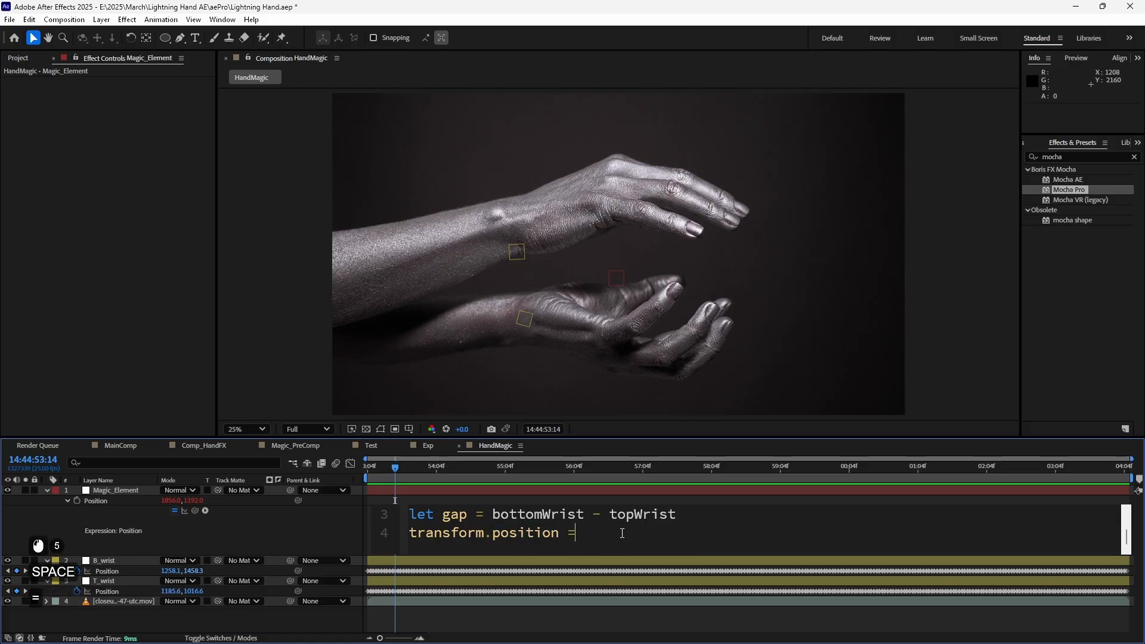
pyautogui.write('[')
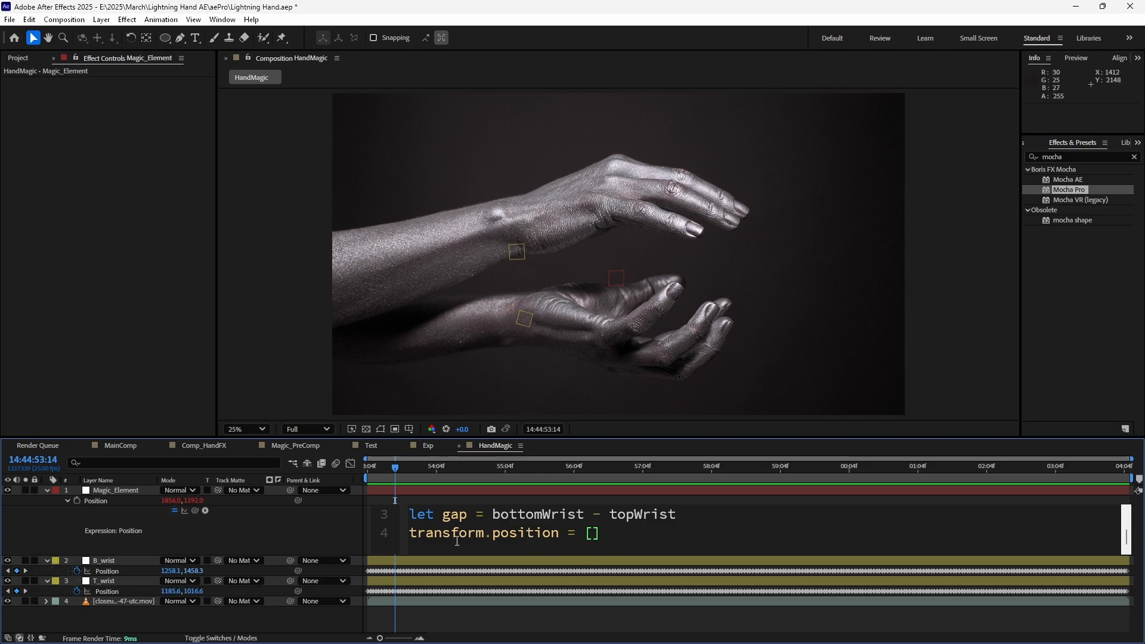
pyautogui.doubleClick(457, 536)
pyautogui.keyDown('shift'); pyautogui.click(562, 535); pyautogui.keyUp('shift')
pyautogui.hotkey('ctrl', 'c')
pyautogui.click(592, 533)
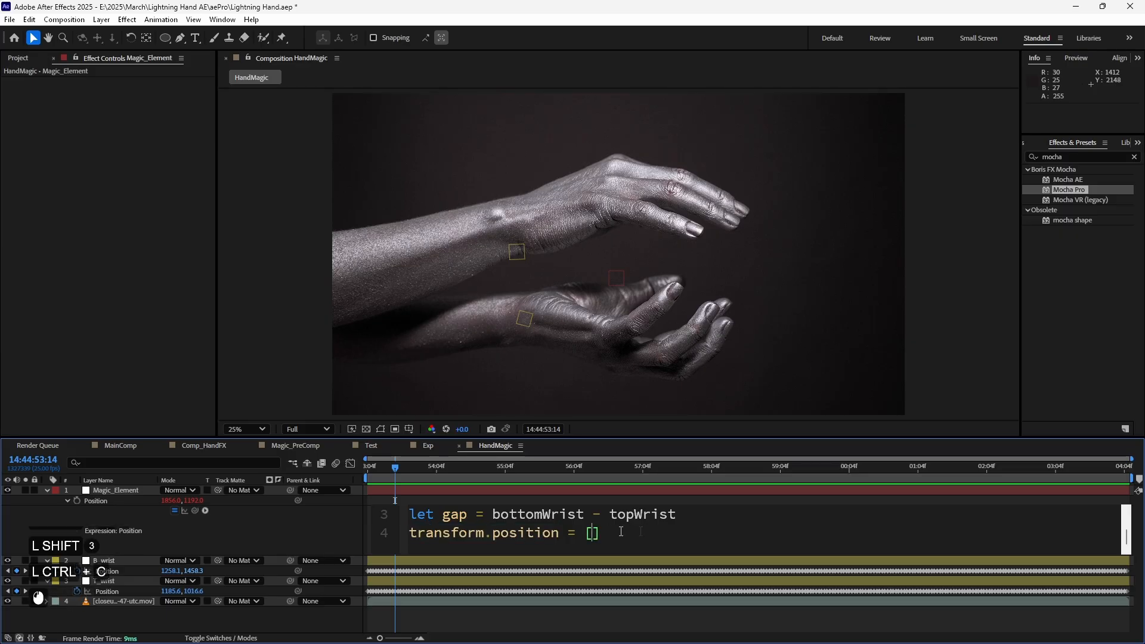
pyautogui.hotkey('ctrl', 'v')
pyautogui.write('[')
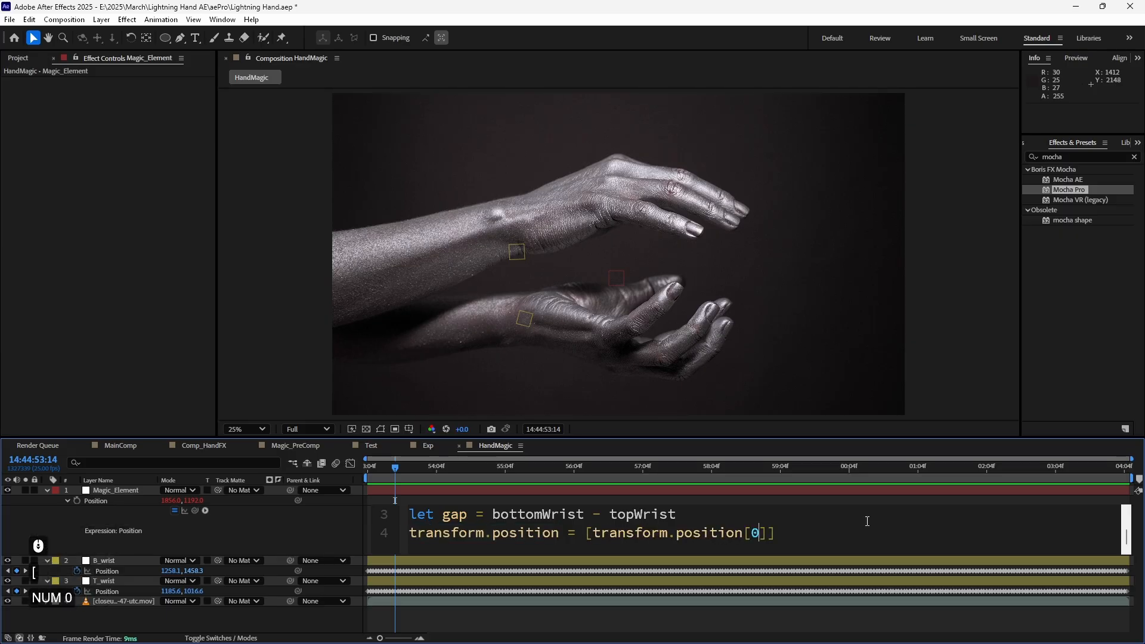
pyautogui.write('0')
pyautogui.press('Right')
pyautogui.moveTo(600, 536); pyautogui.dragTo(769, 535)
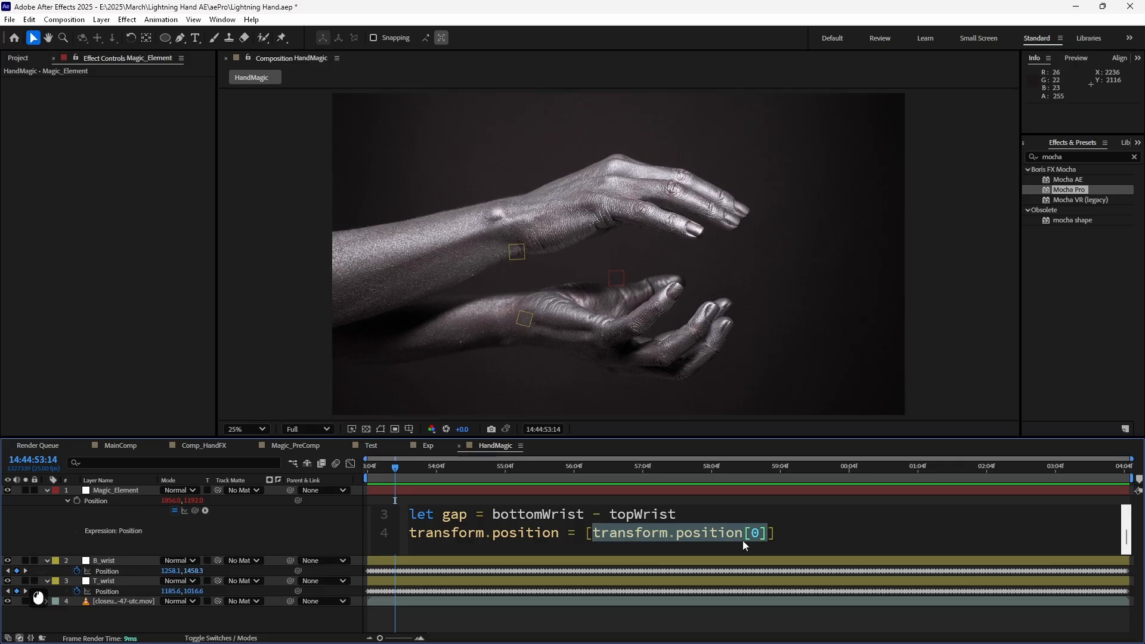
# Step: Add (gap/2) as the second element of the position array, apply the expression and scrub the footage to check the null's motion
pyautogui.click(864, 525)
pyautogui.write(',')
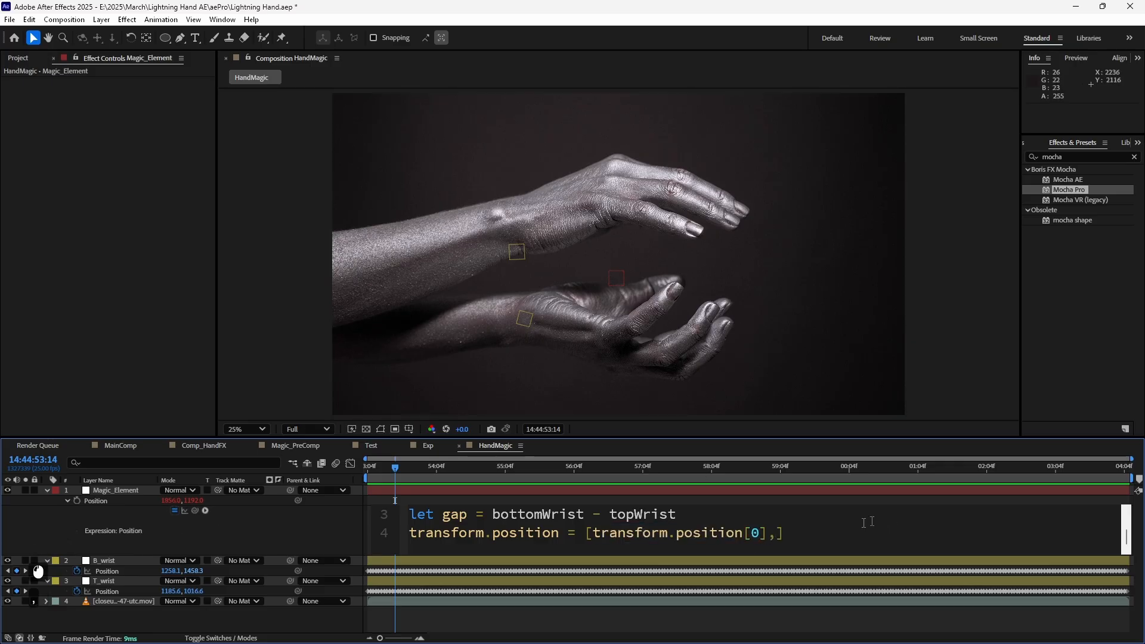
pyautogui.doubleClick(454, 514)
pyautogui.hotkey('ctrl', 'c')
pyautogui.click(776, 533)
pyautogui.write('(')
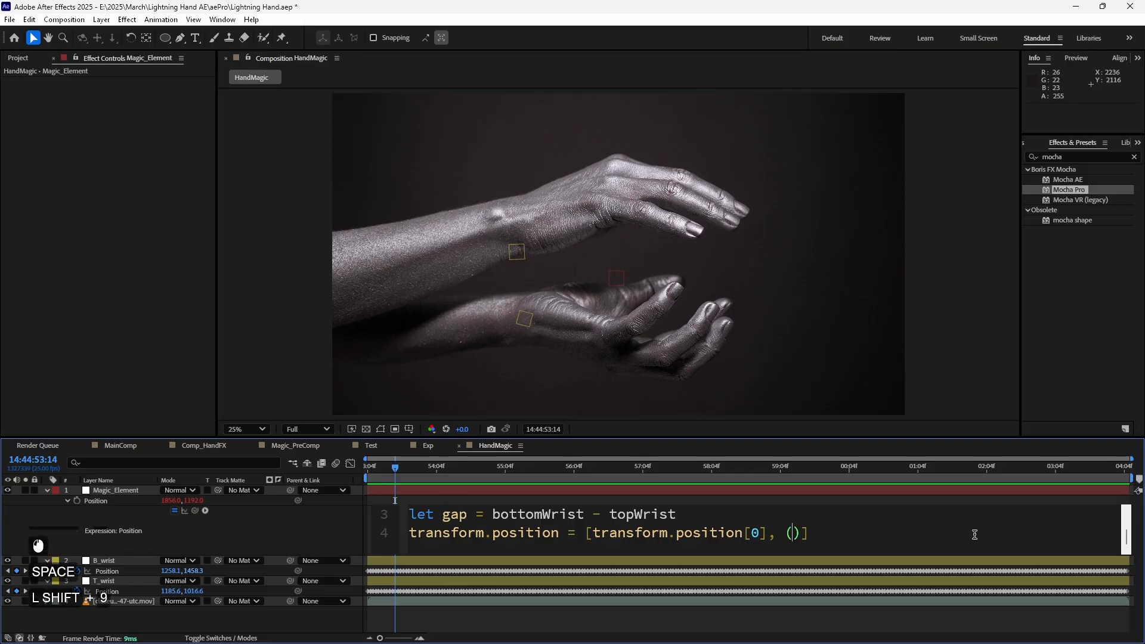
pyautogui.hotkey('ctrl', 'v')
pyautogui.write('/2')
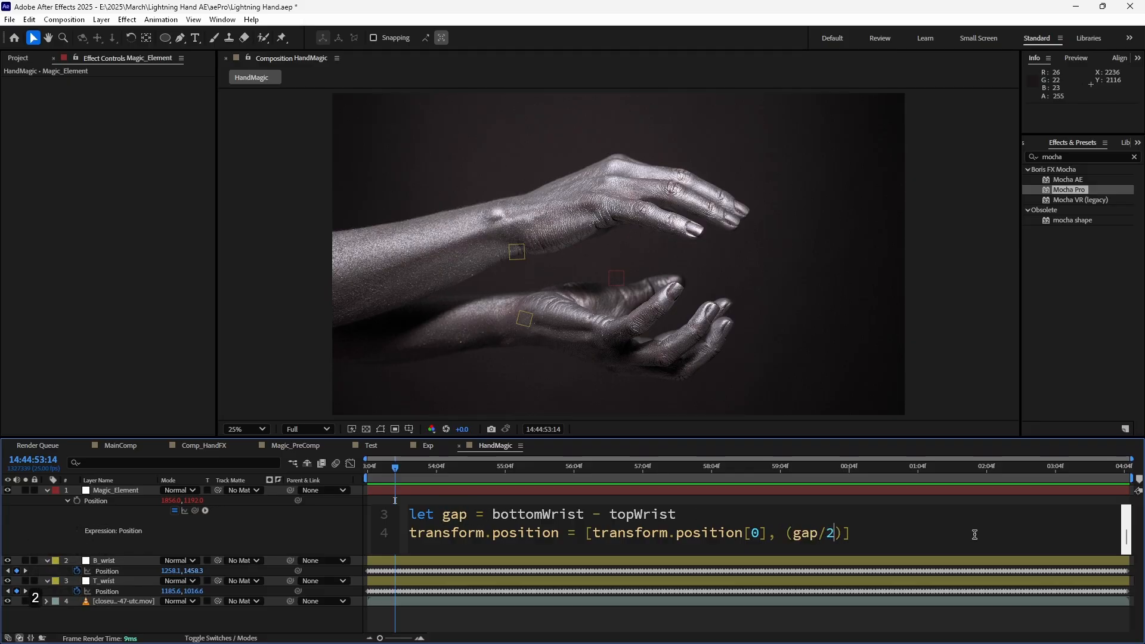
pyautogui.press('KP_Enter')
pyautogui.moveTo(417, 469); pyautogui.dragTo(472, 469)
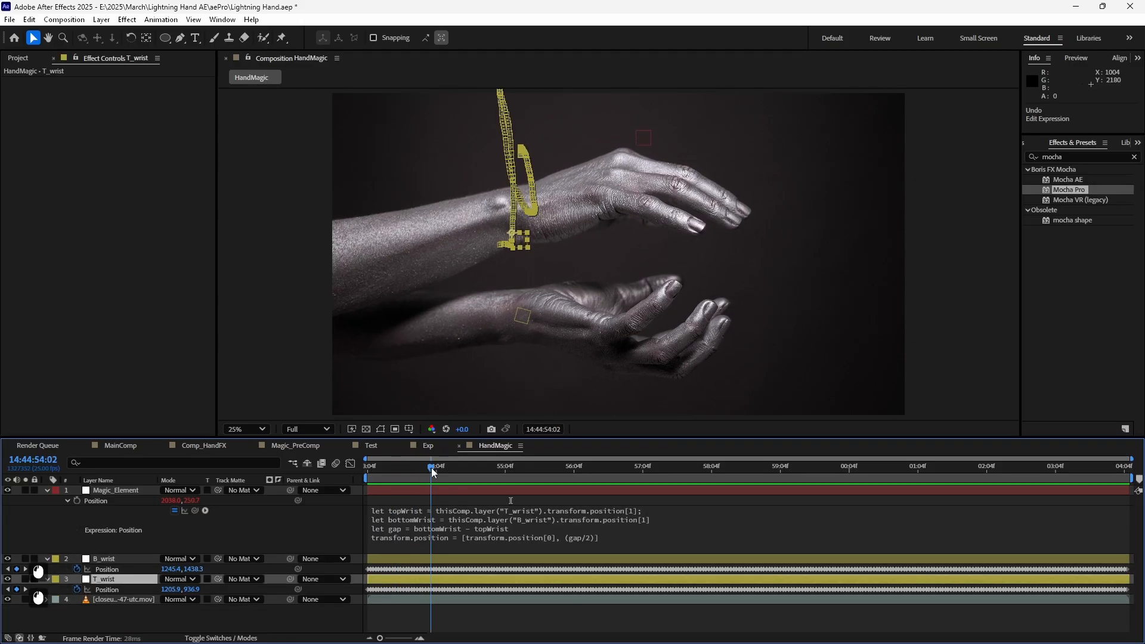
# Step: Change the gap line to bottomWrist + topWrist, apply the expression and scrub to check the null between the hands
pyautogui.click(481, 527)
pyautogui.keyDown('ctrl'); pyautogui.scroll(6, 525, 533); pyautogui.keyUp('ctrl')
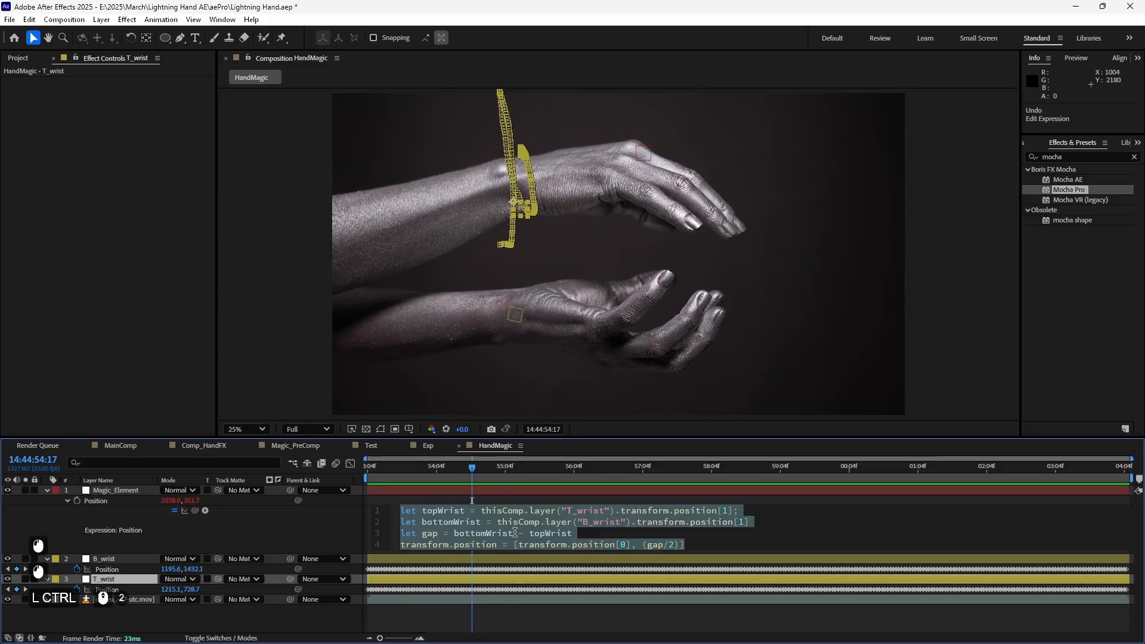
pyautogui.click(564, 529)
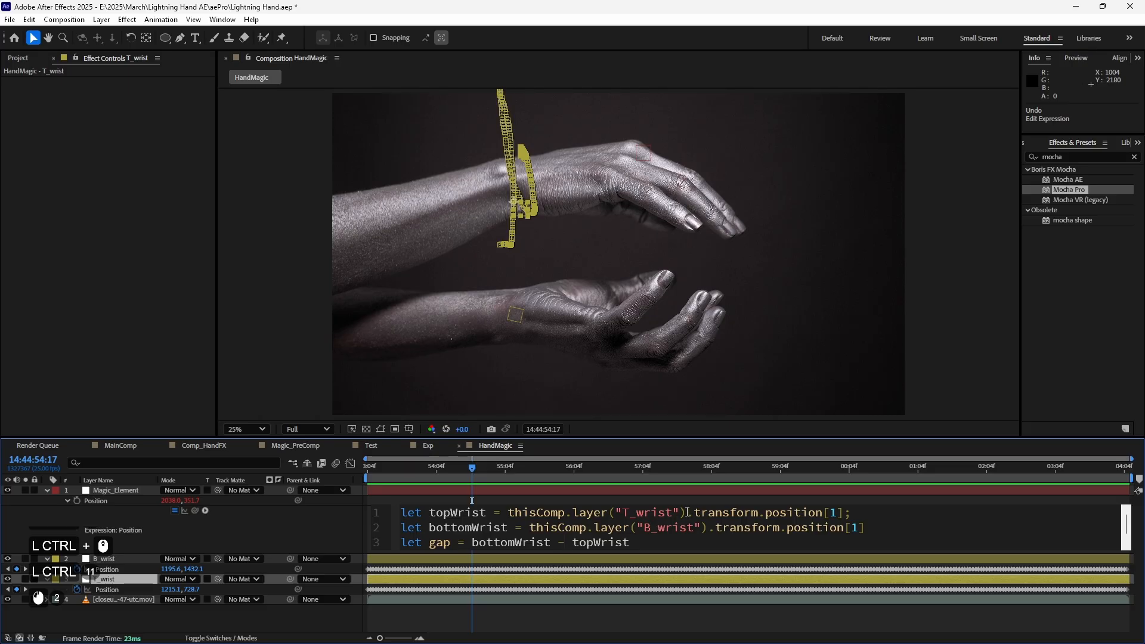
pyautogui.press('BackSpace')
pyautogui.write('+')
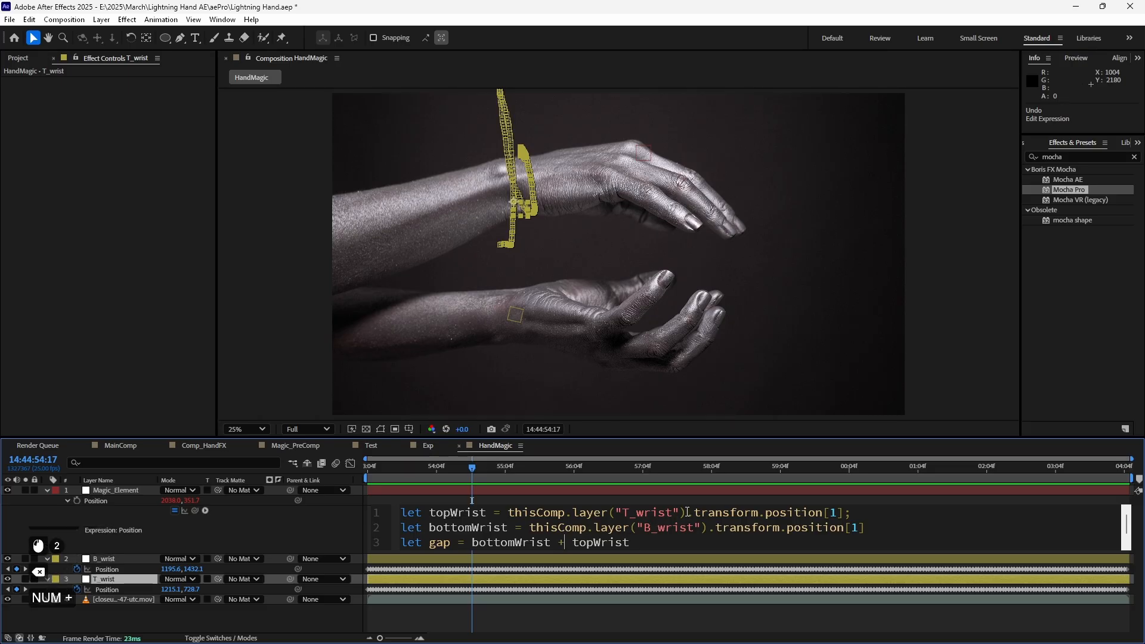
pyautogui.press('KP_Enter')
pyautogui.moveTo(461, 488)
pyautogui.mouseDown()
pyautogui.moveTo(506, 471)
pyautogui.moveTo(633, 478)
pyautogui.moveTo(428, 481)
pyautogui.moveTo(598, 471)
pyautogui.moveTo(474, 474)
pyautogui.moveTo(598, 484)
pyautogui.moveTo(454, 480)
pyautogui.mouseUp()
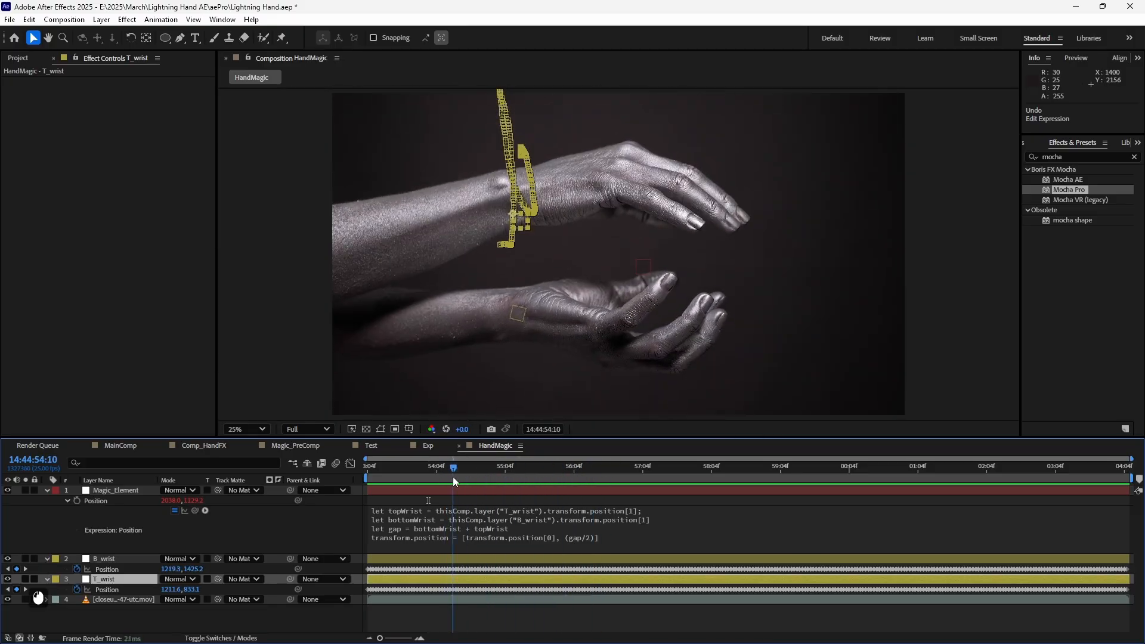
# Step: Collapse the Magic_Element properties and create a 2000 x 2000 px dark gray solid in the HandMagic composition
pyautogui.click(47, 490)
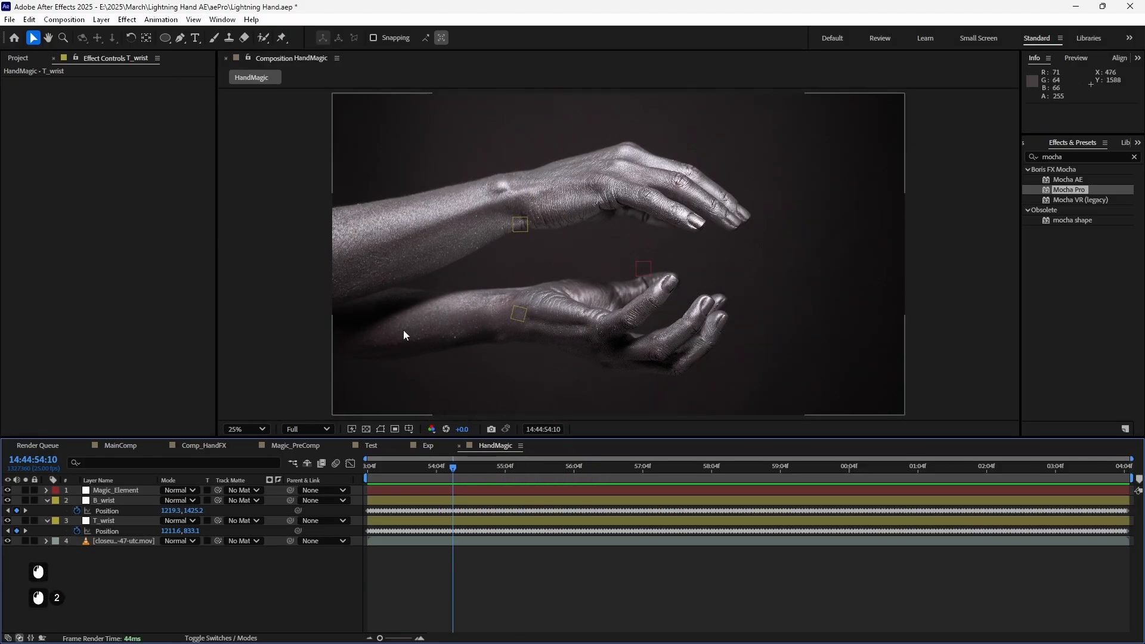
pyautogui.rightClick(90, 577)
pyautogui.moveTo(155, 426)
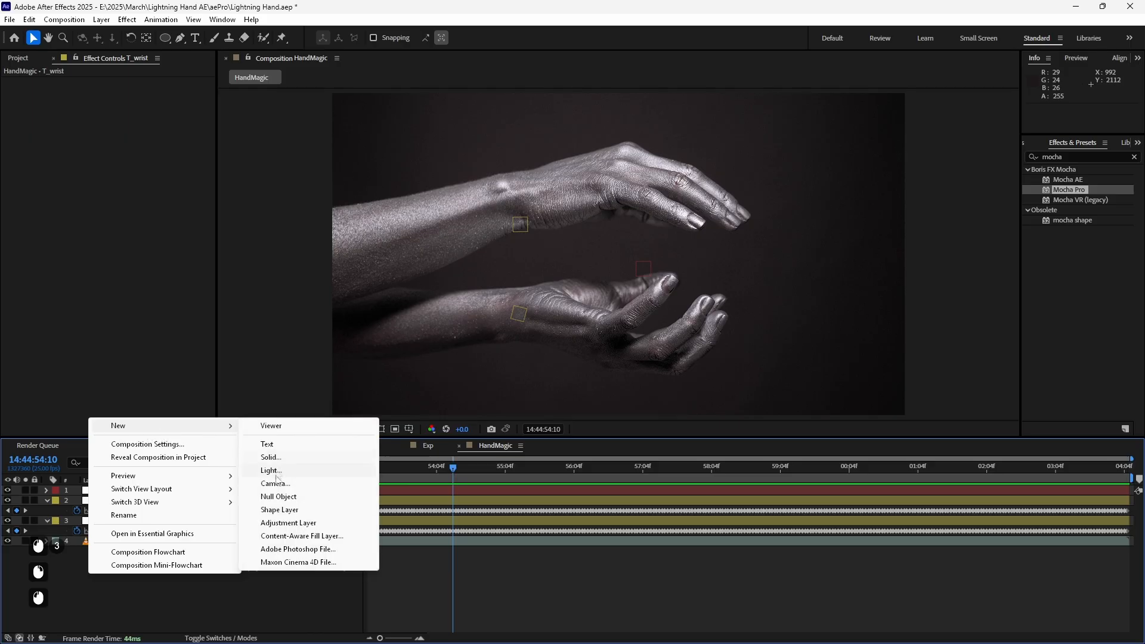
pyautogui.click(281, 457)
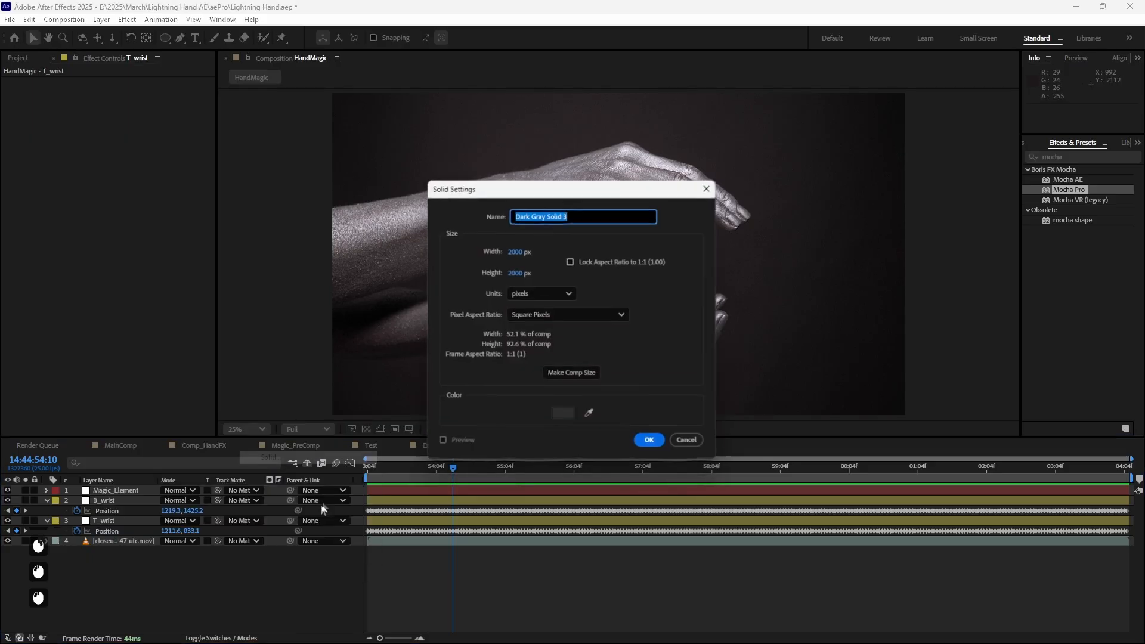
pyautogui.click(655, 451)
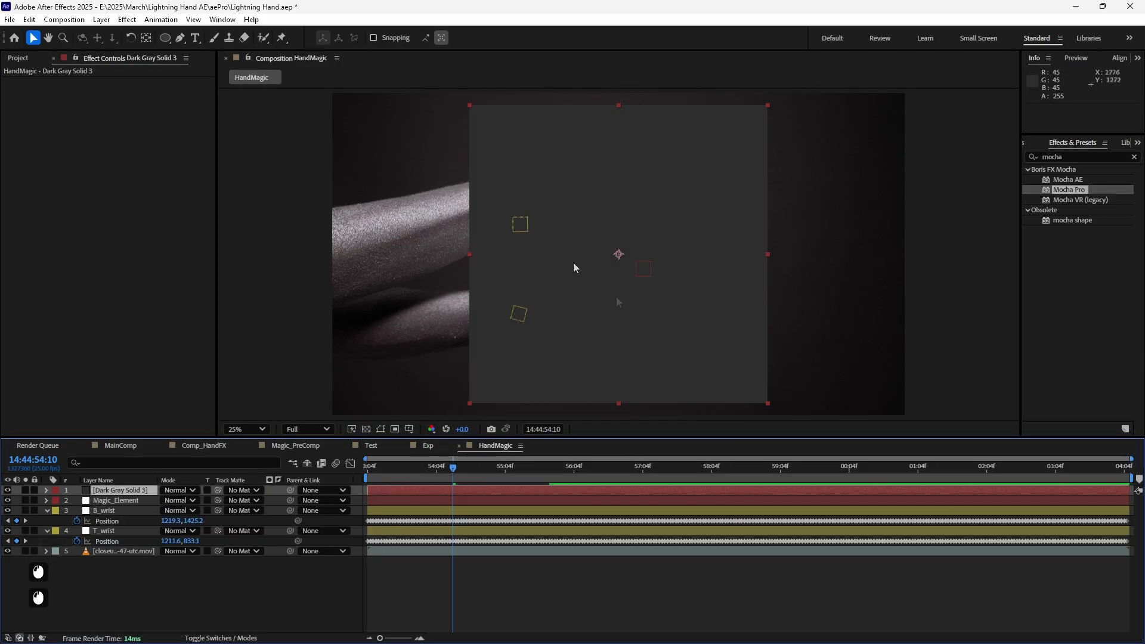
# Step: Mask the solid with a full-size ellipse, then shrink it to a small disc placed between the palms near the Magic_Element null
pyautogui.doubleClick(166, 38)
pyautogui.press('v')
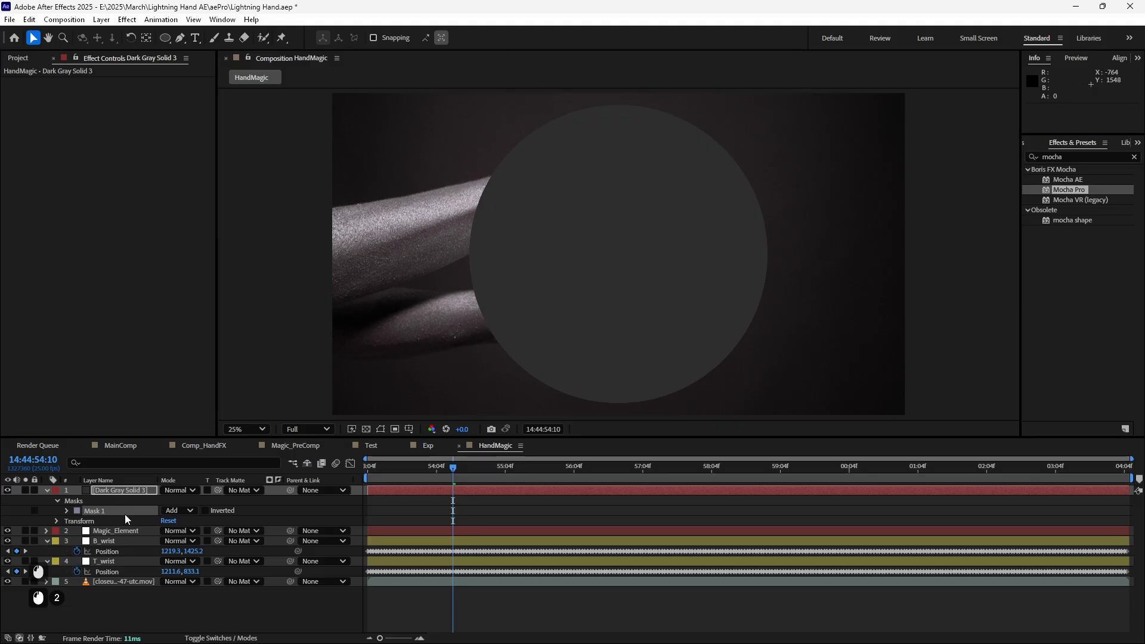
pyautogui.click(122, 491)
pyautogui.moveTo(766, 401); pyautogui.dragTo(642, 265)
pyautogui.scroll(2, 642, 265)
pyautogui.moveTo(634, 315); pyautogui.dragTo(704, 344)
# Step: Parent the masked dark gray solid to the Magic_Element null, scrub to check that it follows, and save the project
pyautogui.click(284, 493)
pyautogui.moveTo(293, 492); pyautogui.dragTo(108, 534)
pyautogui.scroll(-3, 661, 256)
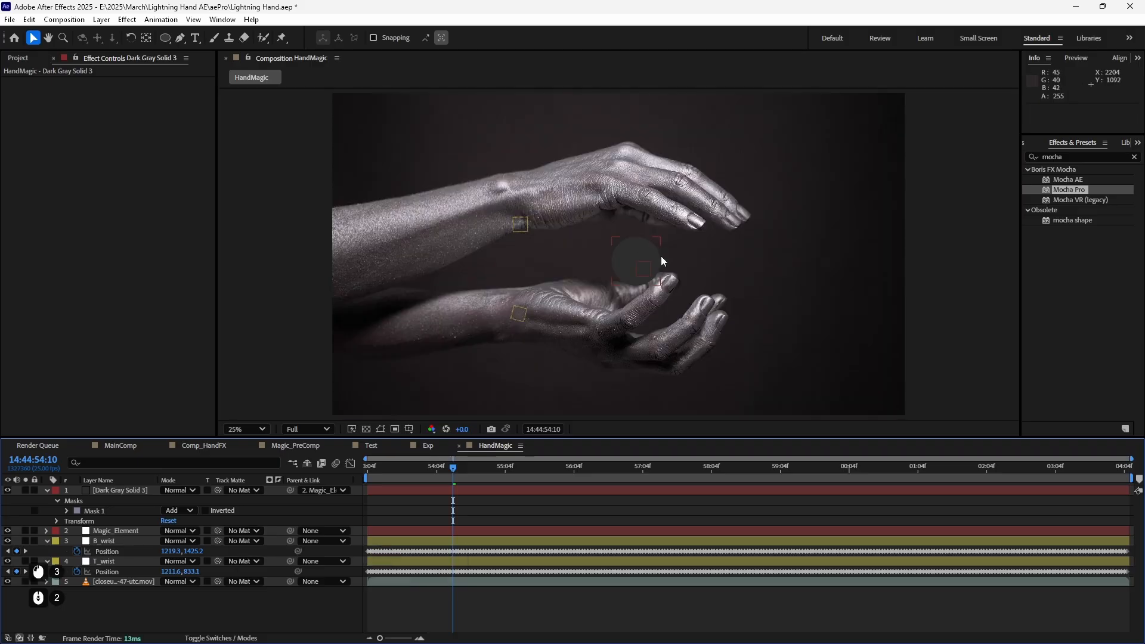
pyautogui.moveTo(481, 463)
pyautogui.mouseDown()
pyautogui.moveTo(564, 478)
pyautogui.moveTo(404, 477)
pyautogui.moveTo(597, 479)
pyautogui.moveTo(484, 479)
pyautogui.mouseUp()
pyautogui.hotkey('ctrl', 's')
# Step: Shift the Magic_Element null horizontally to X 1944 toward the wrists and check the disc's centring between the hands at other frames
pyautogui.click(143, 489)
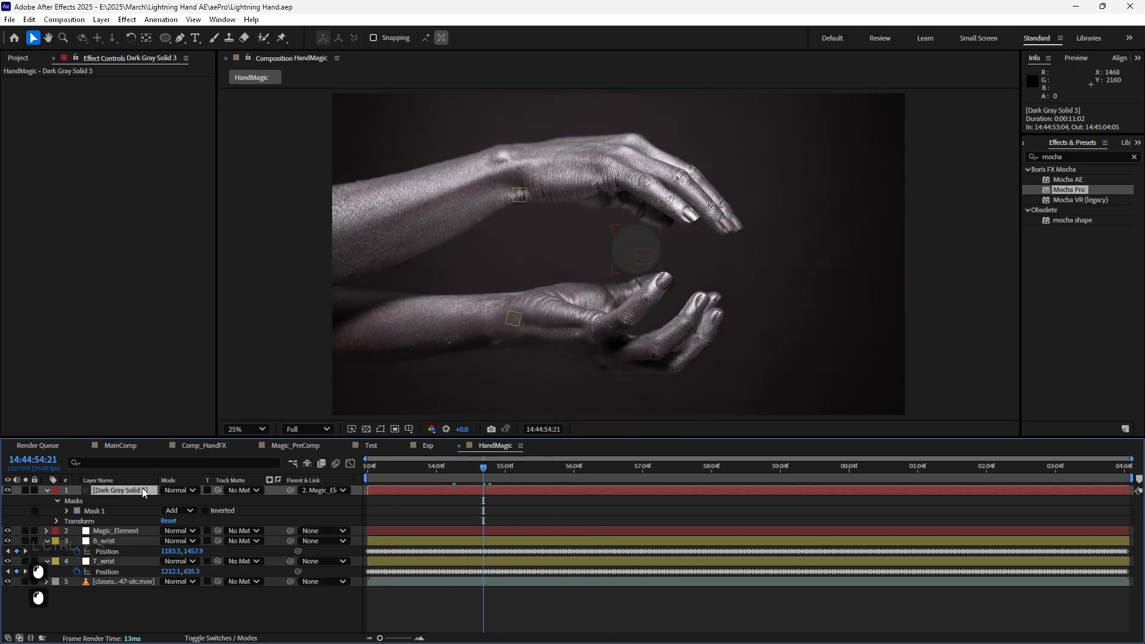
pyautogui.click(115, 531)
pyautogui.scroll(4, 678, 257)
pyautogui.scroll(-2, 679, 260)
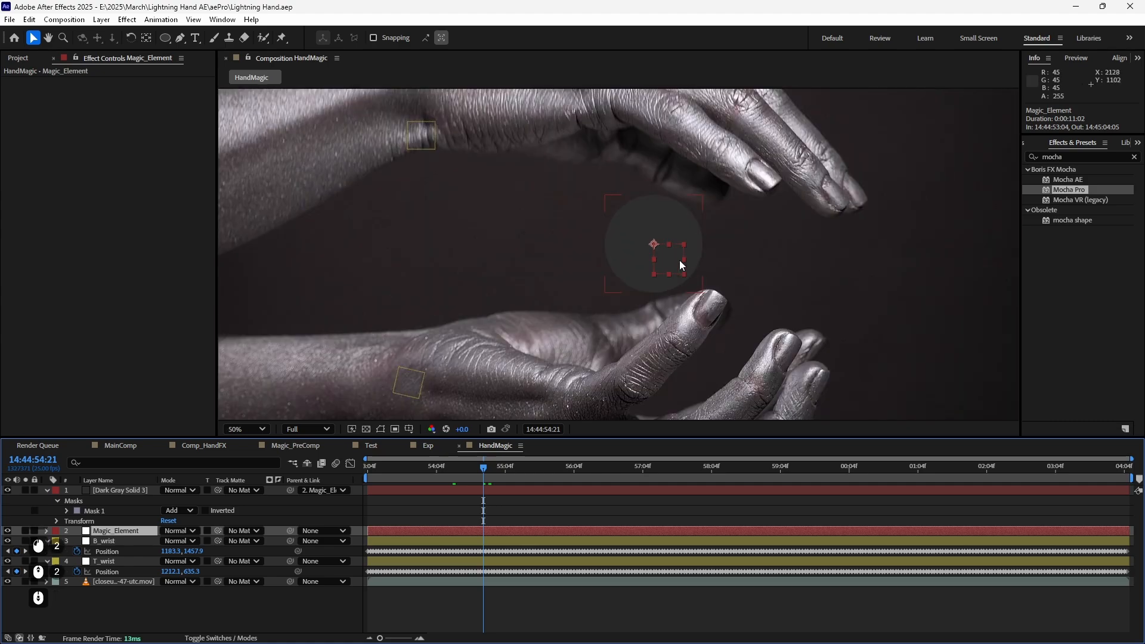
pyautogui.moveTo(662, 262)
pyautogui.mouseDown()
pyautogui.moveTo(513, 263)
pyautogui.moveTo(549, 221)
pyautogui.moveTo(388, 238)
pyautogui.moveTo(597, 274)
pyautogui.moveTo(452, 298)
pyautogui.moveTo(742, 296)
pyautogui.moveTo(686, 294)
pyautogui.moveTo(647, 271)
pyautogui.mouseUp()
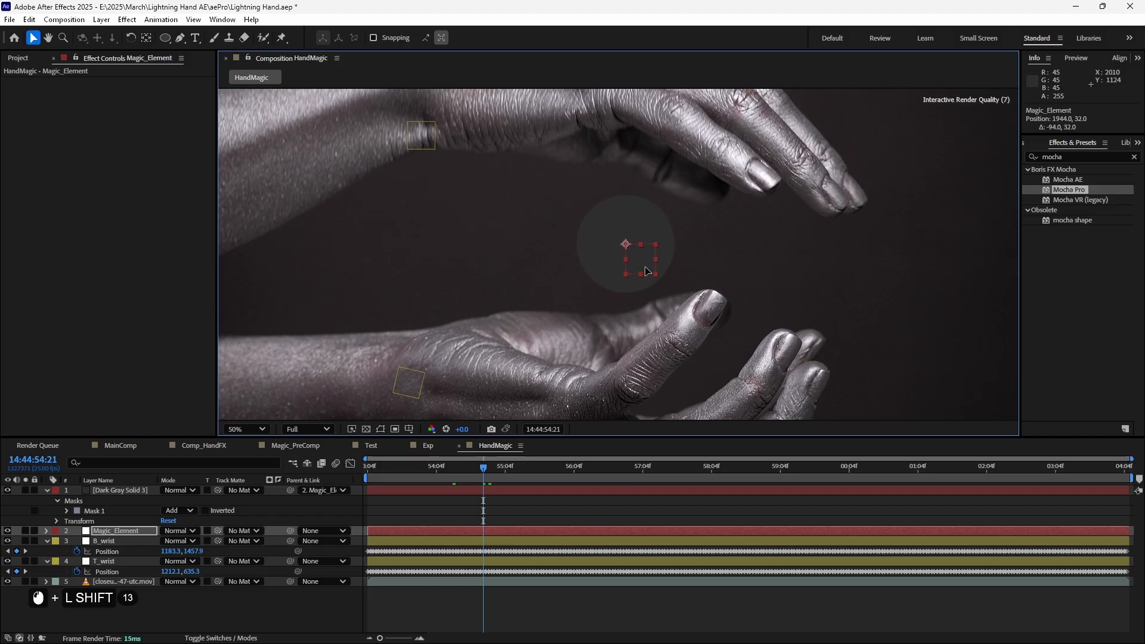
pyautogui.click(435, 468)
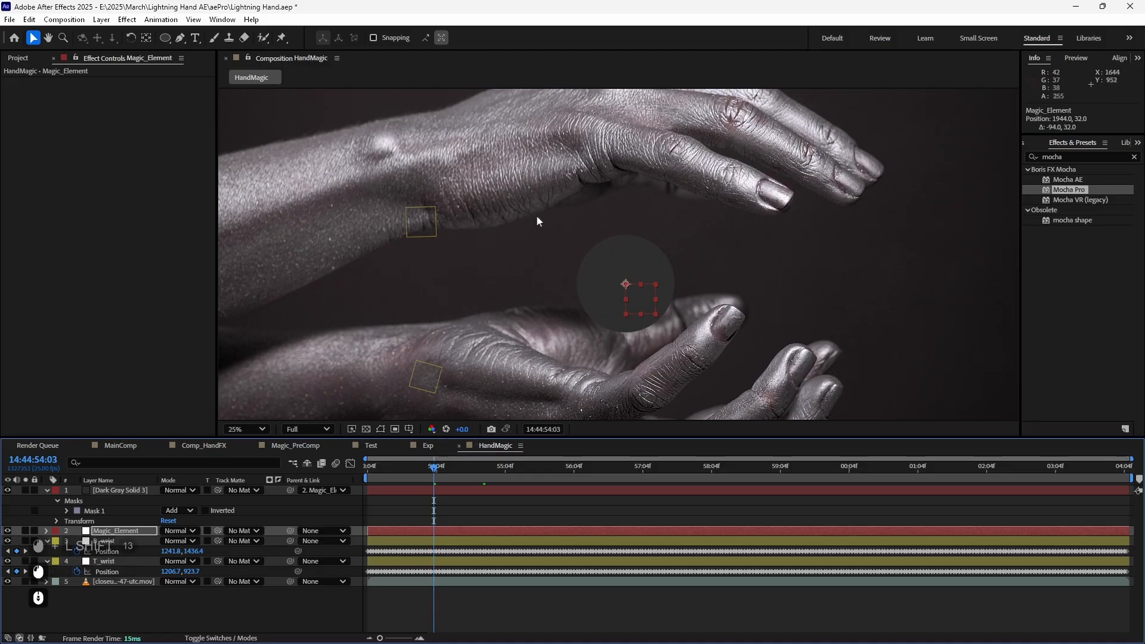
pyautogui.scroll(-2, 553, 216)
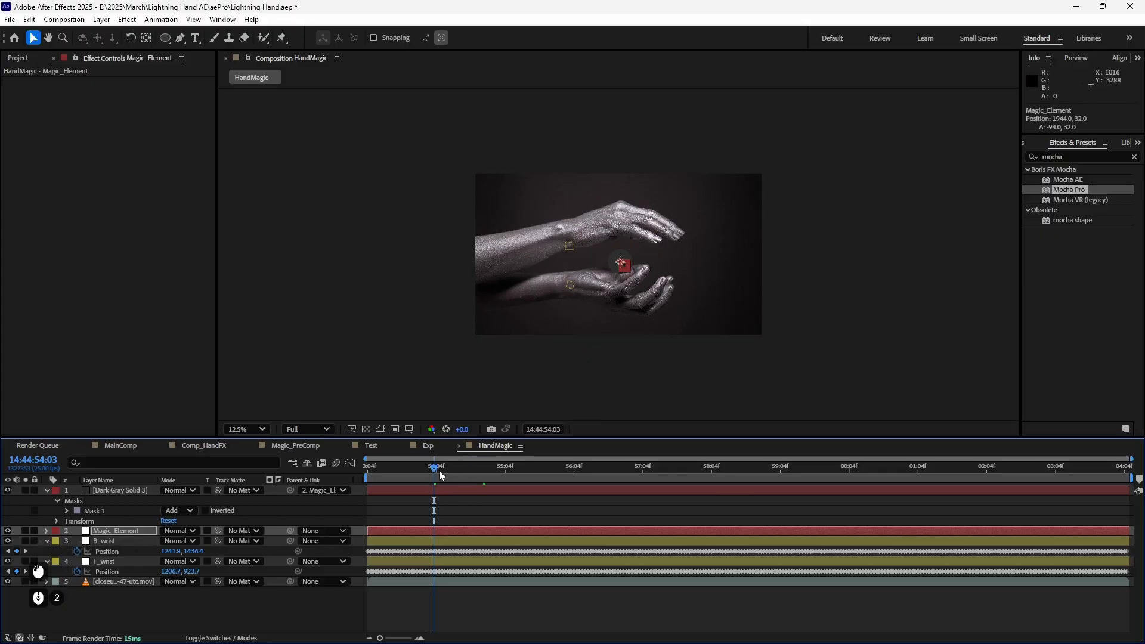
pyautogui.moveTo(439, 471); pyautogui.dragTo(574, 474)
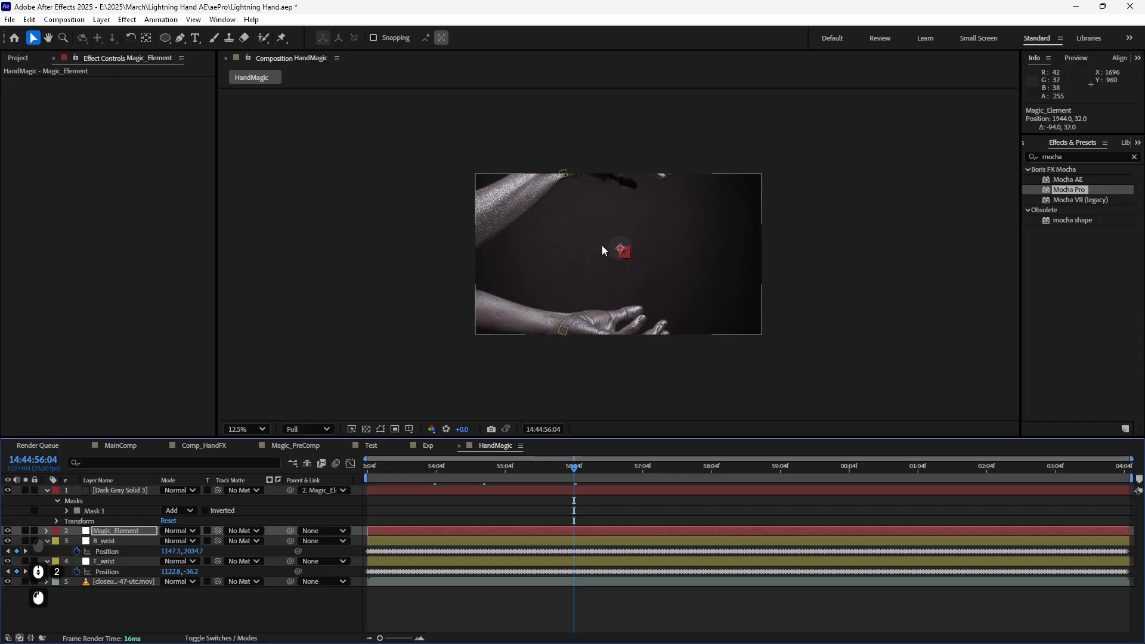
pyautogui.scroll(2, 602, 245)
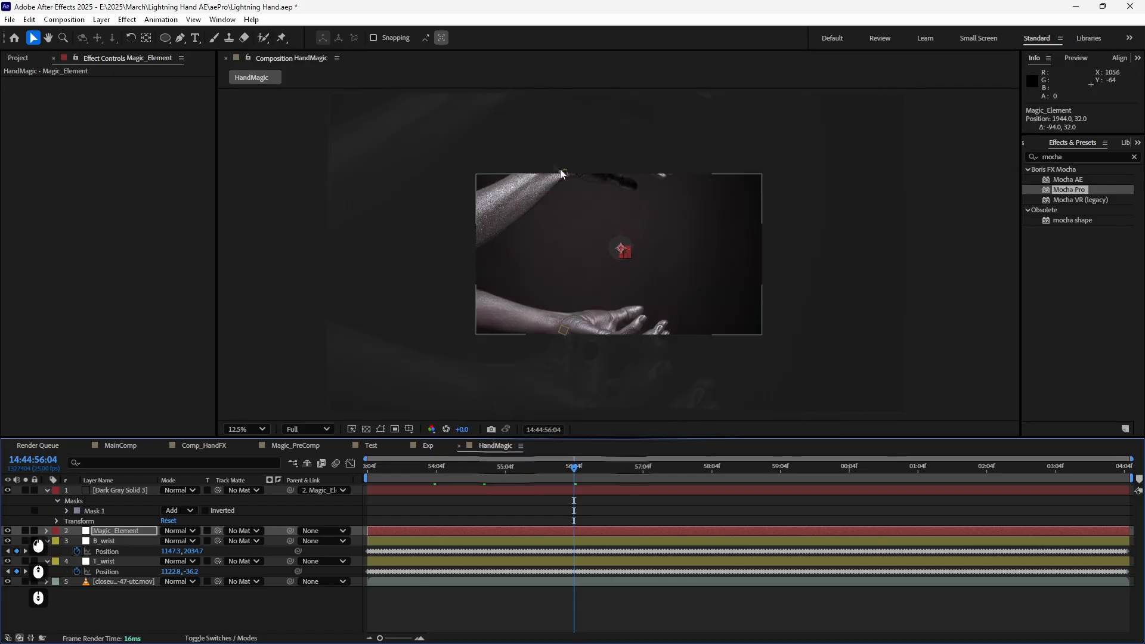
# Step: Reveal the Magic_Element null's Scale property and enable an expression on it, keeping the default transform.scale
pyautogui.scroll(-2, 612, 245)
pyautogui.scroll(2, 613, 242)
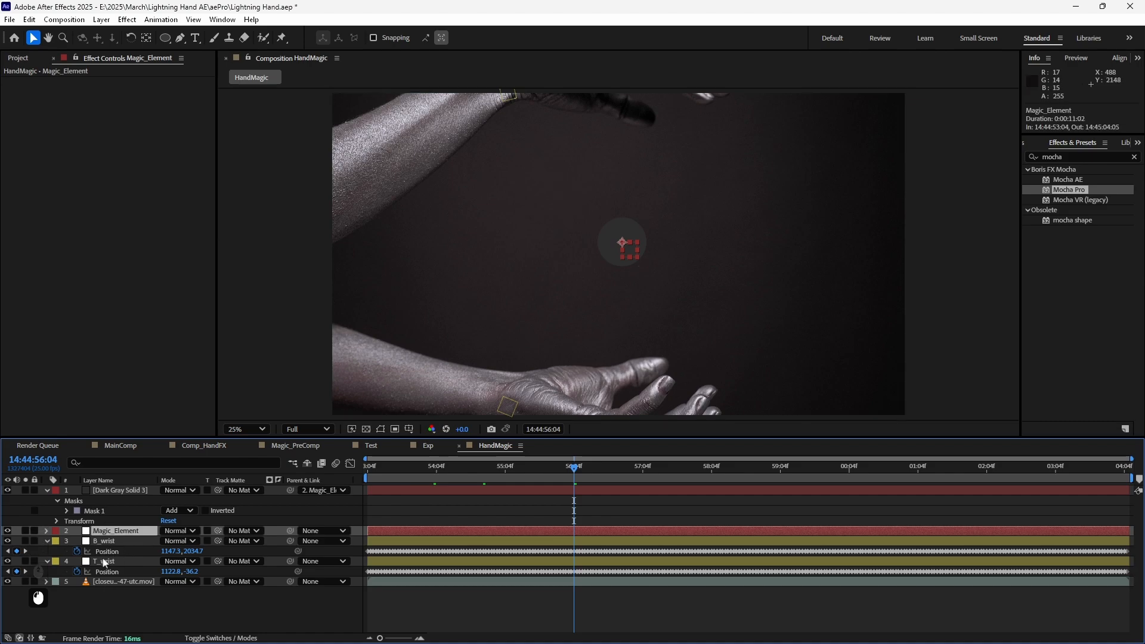
pyautogui.press('s')
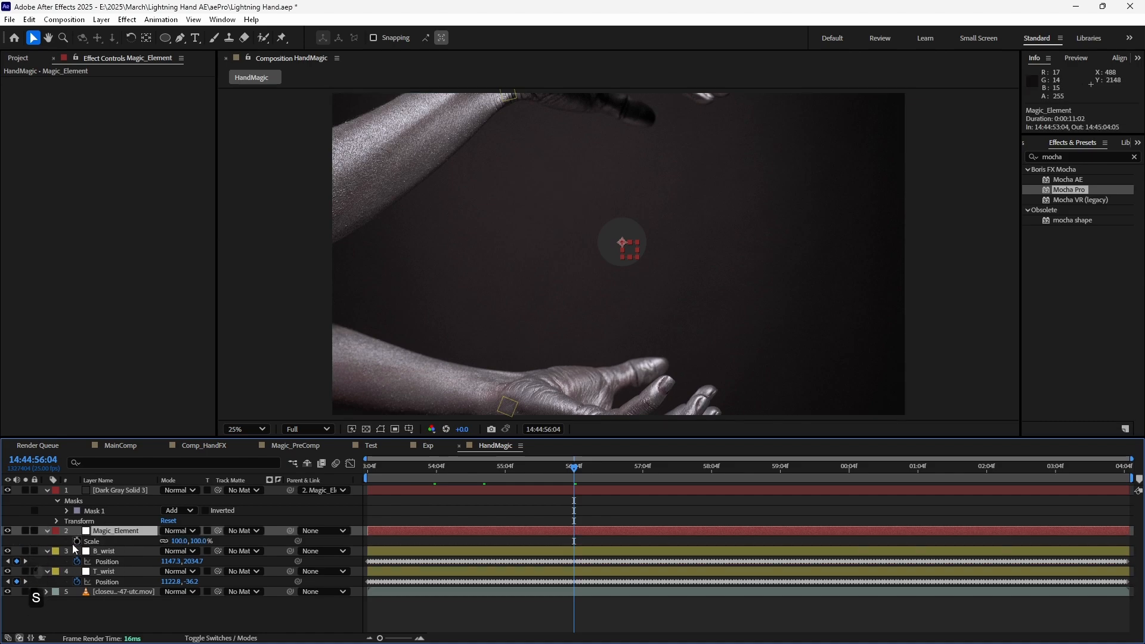
pyautogui.click(464, 517)
pyautogui.click(127, 533)
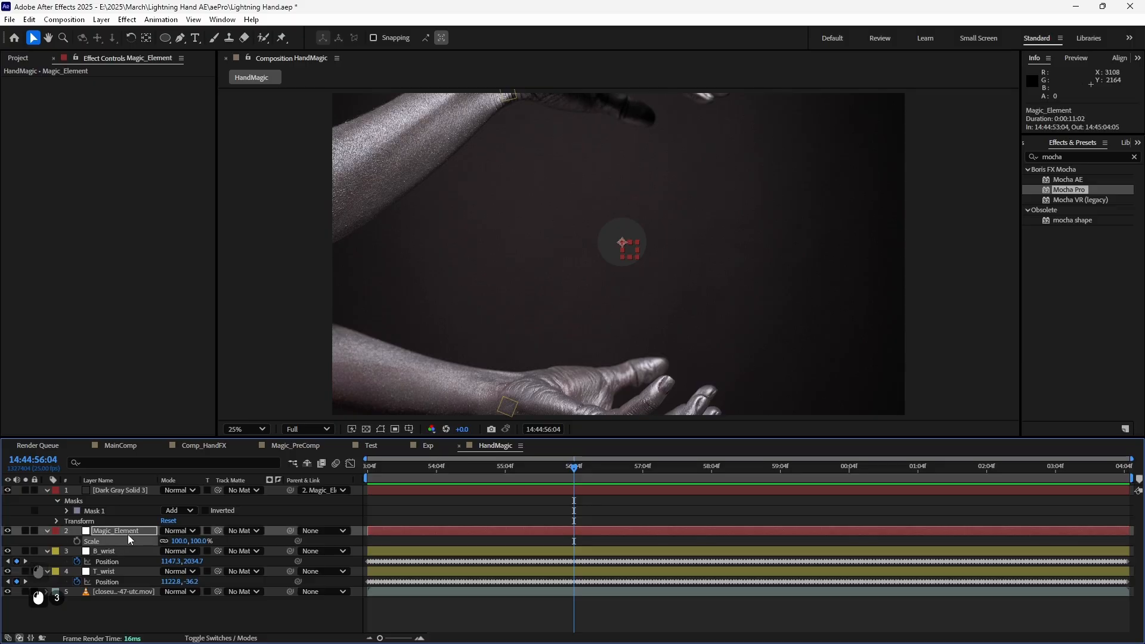
pyautogui.keyDown('alt'); pyautogui.click(77, 541); pyautogui.keyUp('alt')
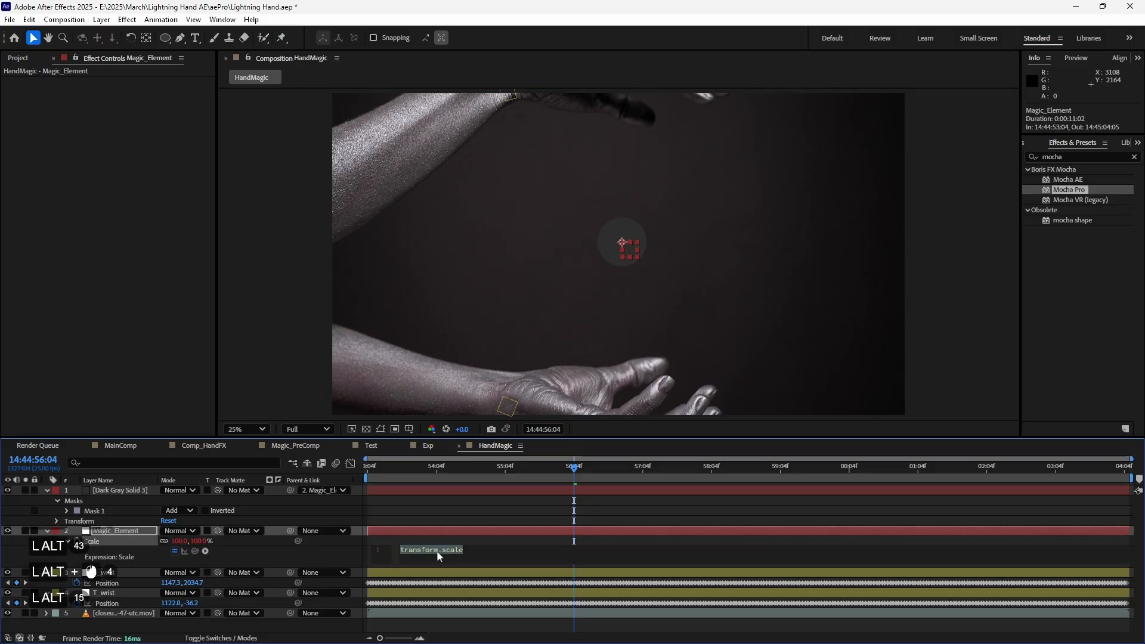
pyautogui.keyDown('alt'); pyautogui.click(466, 552); pyautogui.keyUp('alt')
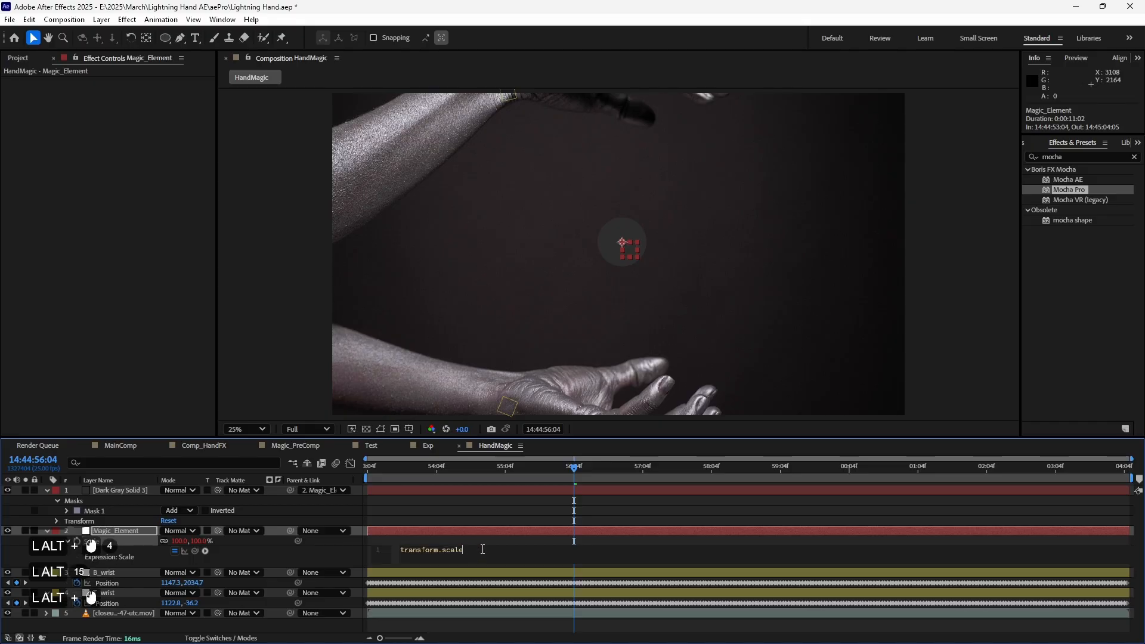
pyautogui.doubleClick(465, 553)
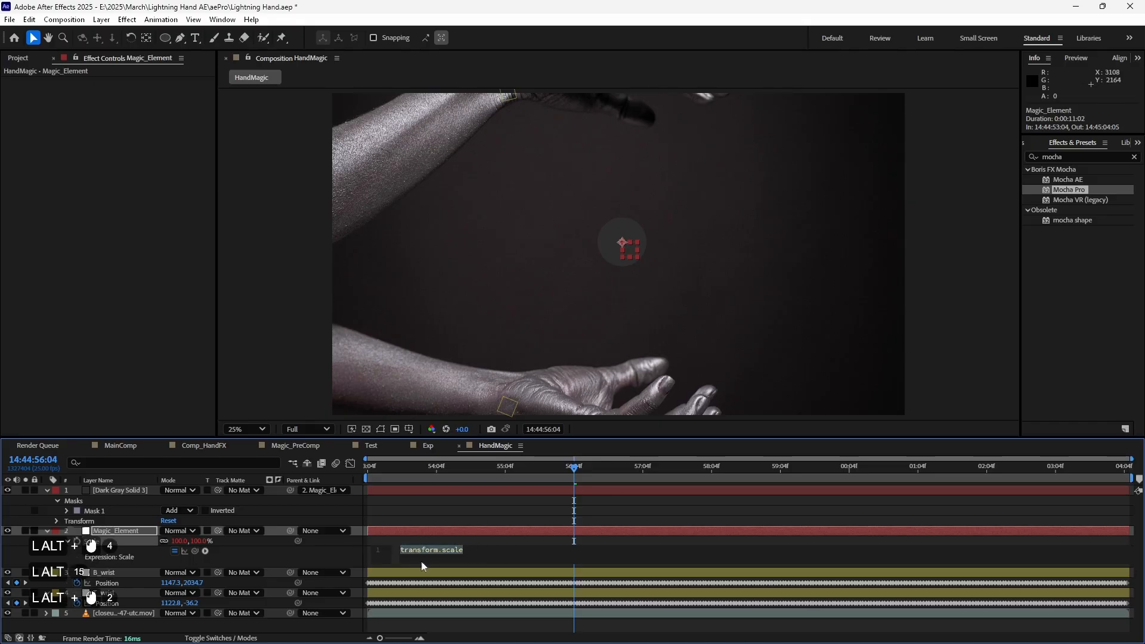
pyautogui.click(452, 542)
pyautogui.click(439, 553)
pyautogui.click(450, 543)
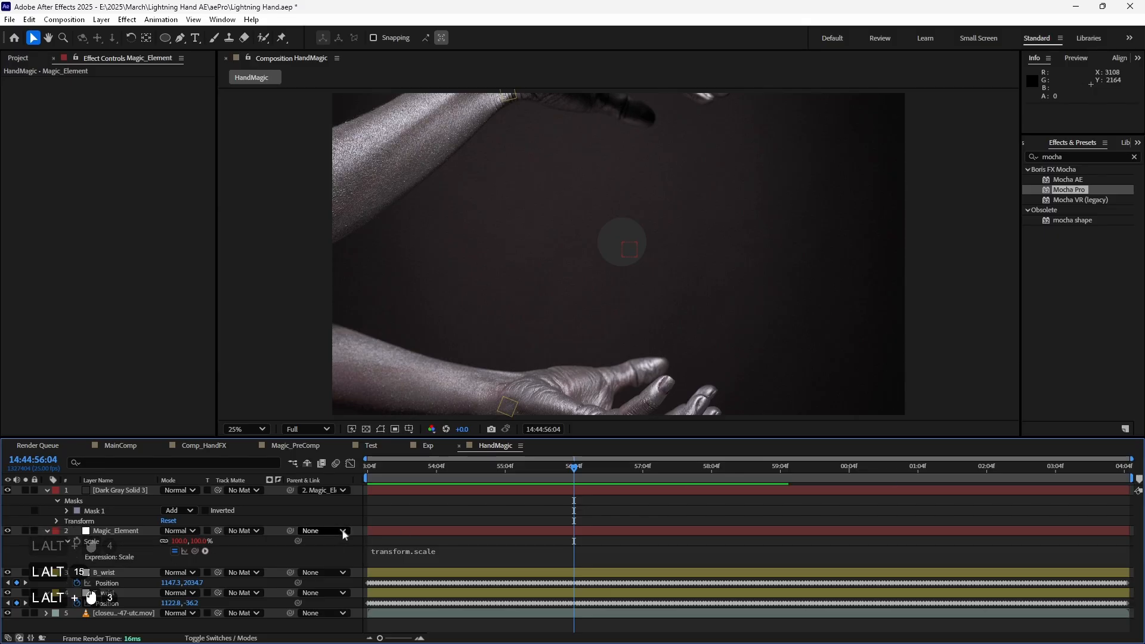
# Step: Show the Magic_Element null's expressions and copy the topWrist and bottomWrist declarations from its Position expression
pyautogui.click(412, 530)
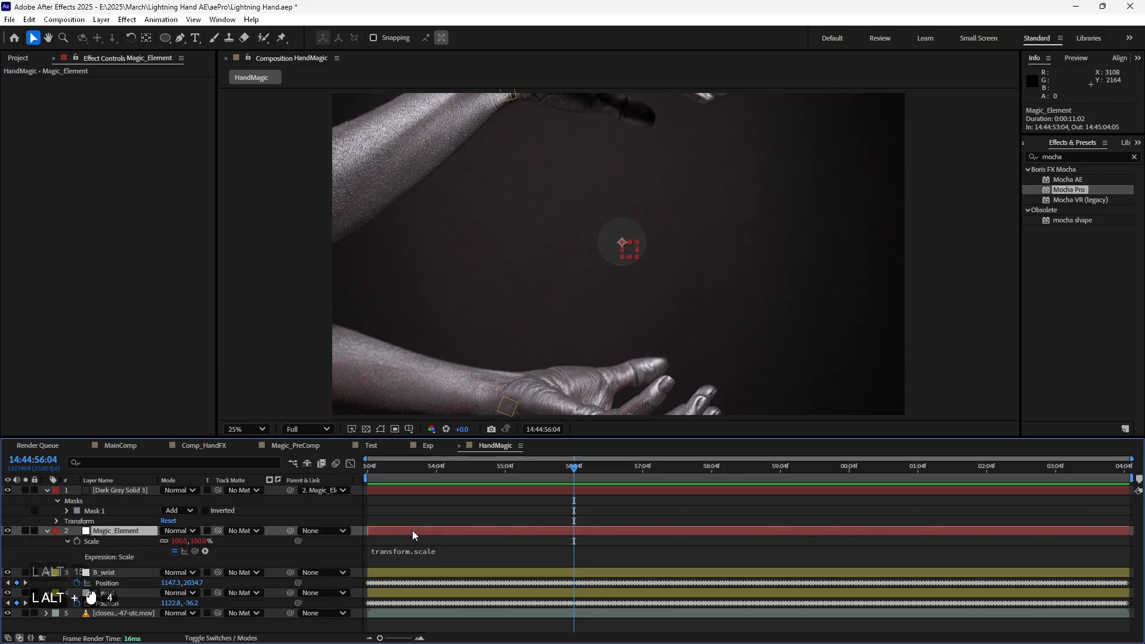
pyautogui.hotkey('alt', 'u')
pyautogui.hotkey('alt', 'u')
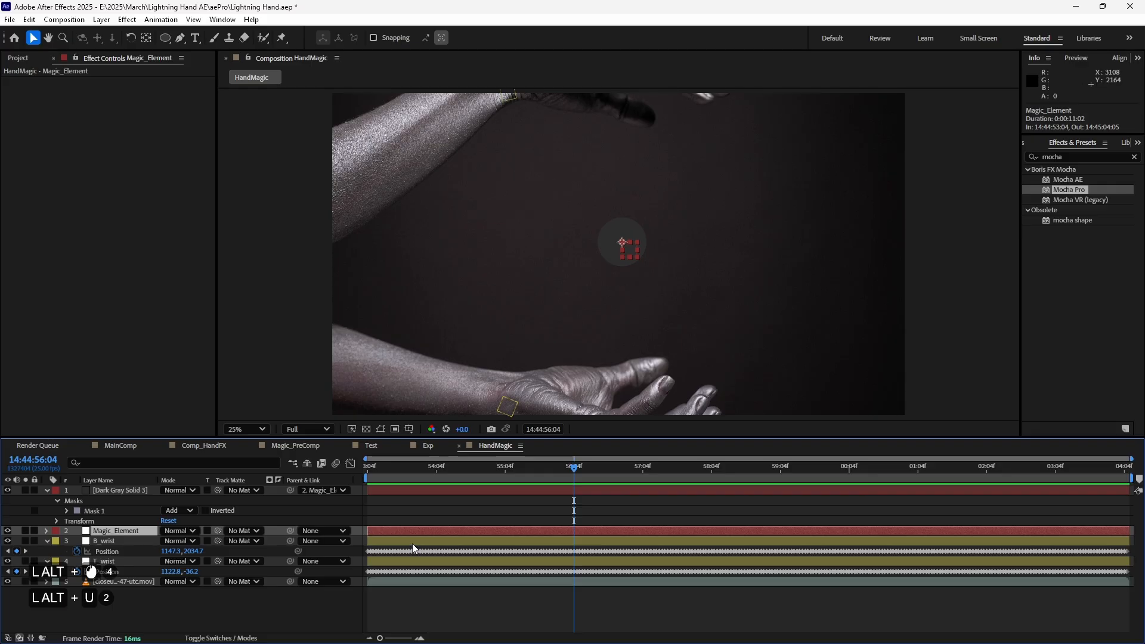
pyautogui.press('u')
pyautogui.press('u')
pyautogui.scroll(-2, 413, 544)
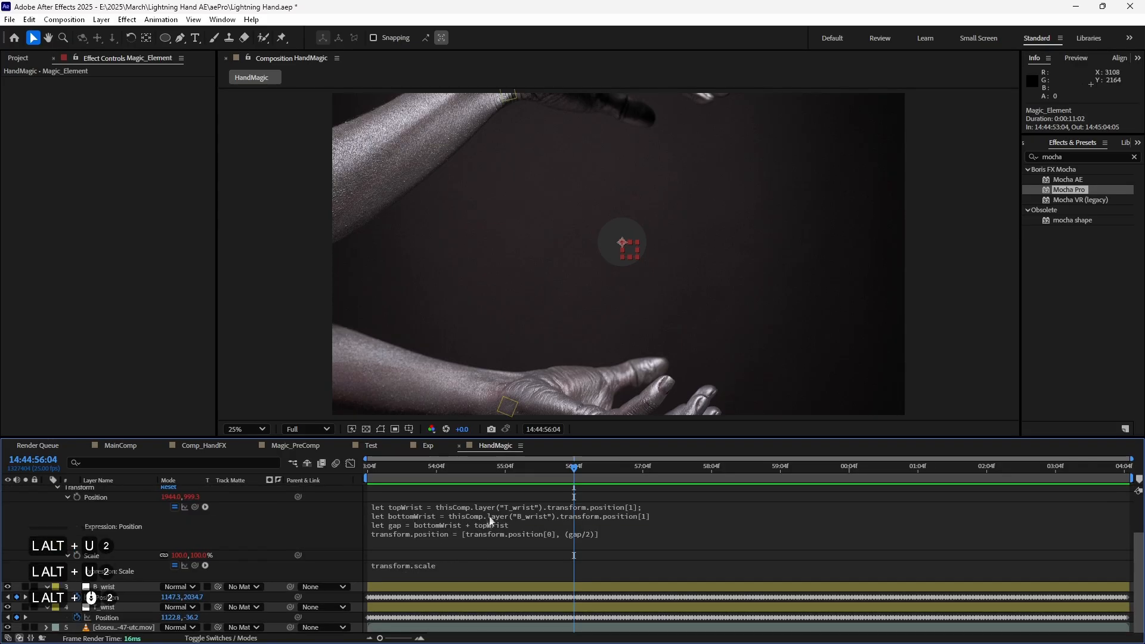
pyautogui.click(591, 520)
pyautogui.click(688, 518)
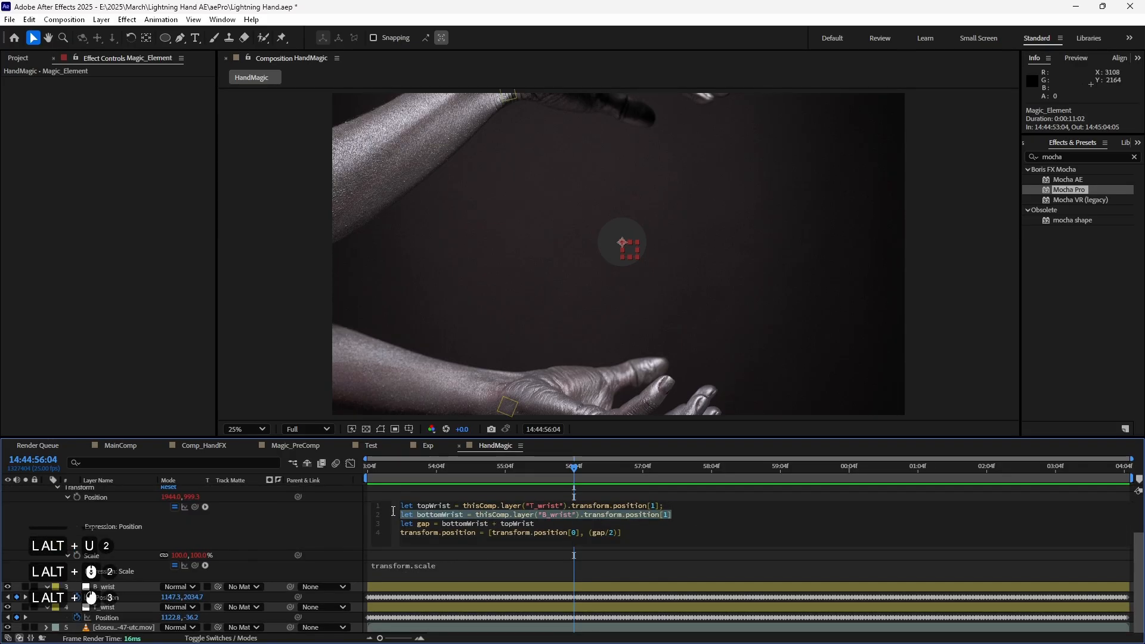
pyautogui.moveTo(393, 511); pyautogui.dragTo(389, 504)
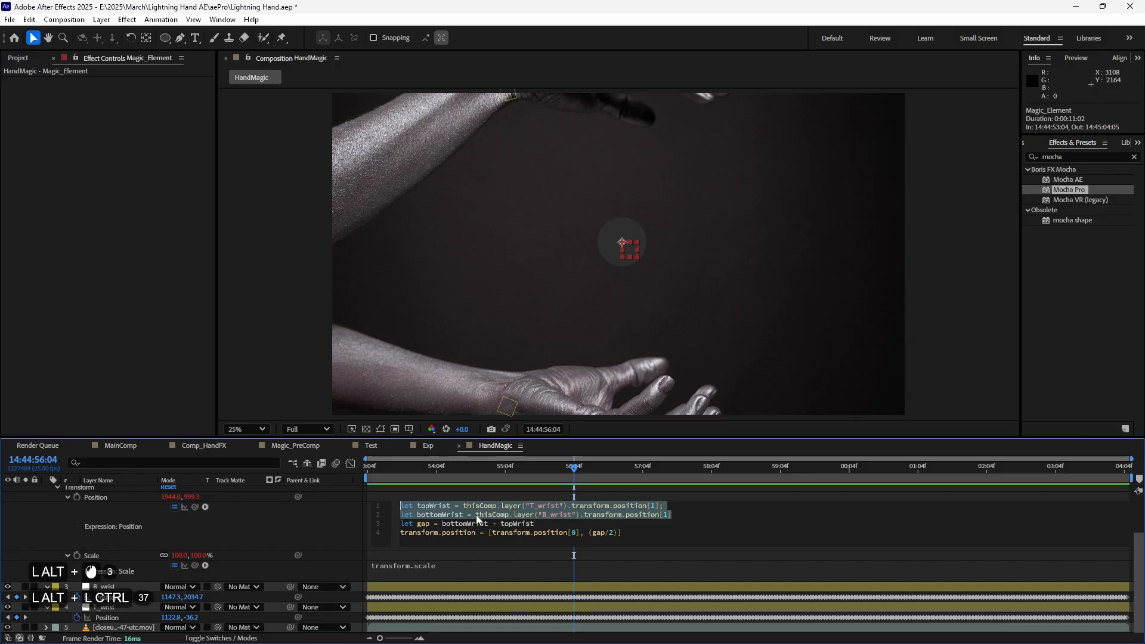
pyautogui.hotkey('ctrl', 'c')
# Step: Paste the topWrist and bottomWrist declarations above transform.scale in the Magic_Element Scale expression
pyautogui.click(465, 564)
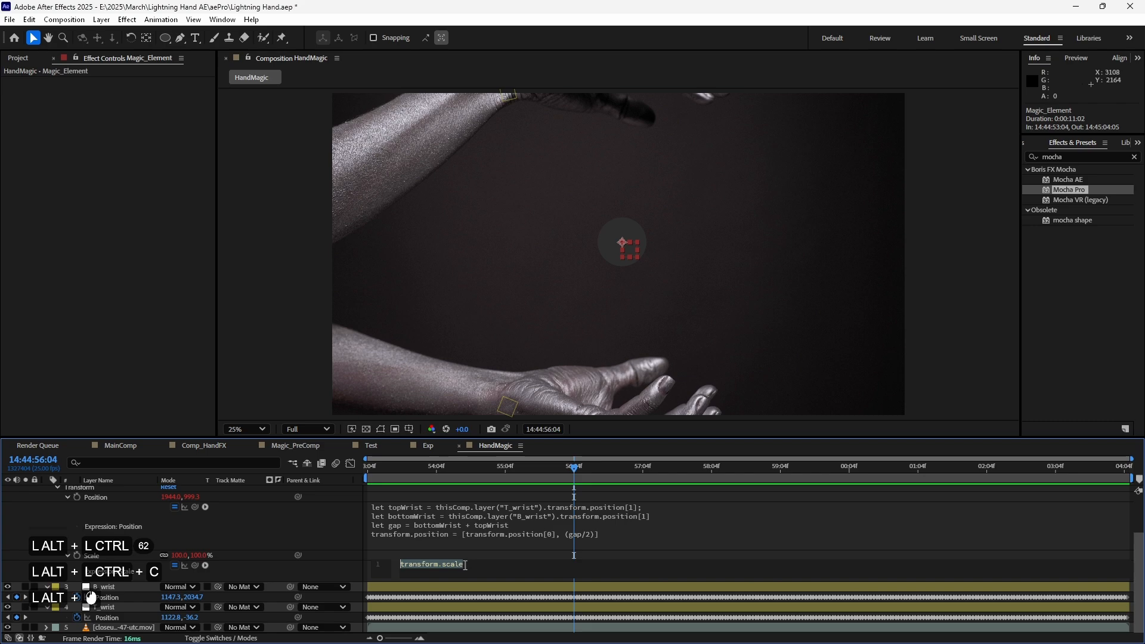
pyautogui.scroll(2, 525, 567)
pyautogui.hotkey('alt', 'Home')
pyautogui.hotkey('alt', 'shift', 'Return')
pyautogui.hotkey('alt', 'shift', 'Up')
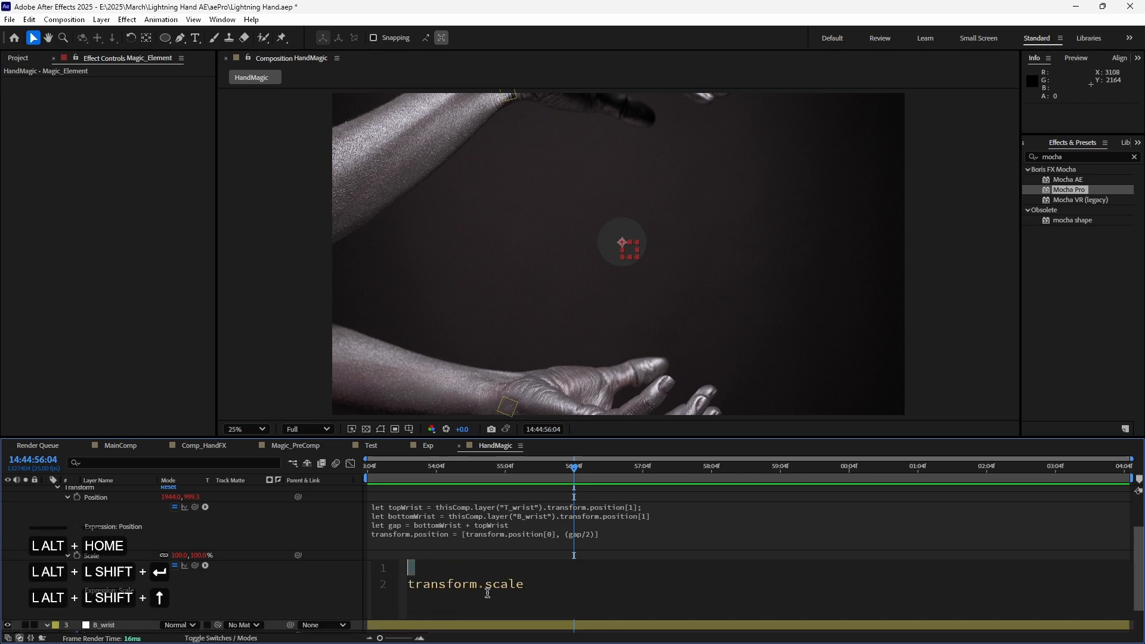
pyautogui.hotkey('alt', 'Left')
pyautogui.hotkey('ctrl', 'alt', 'v')
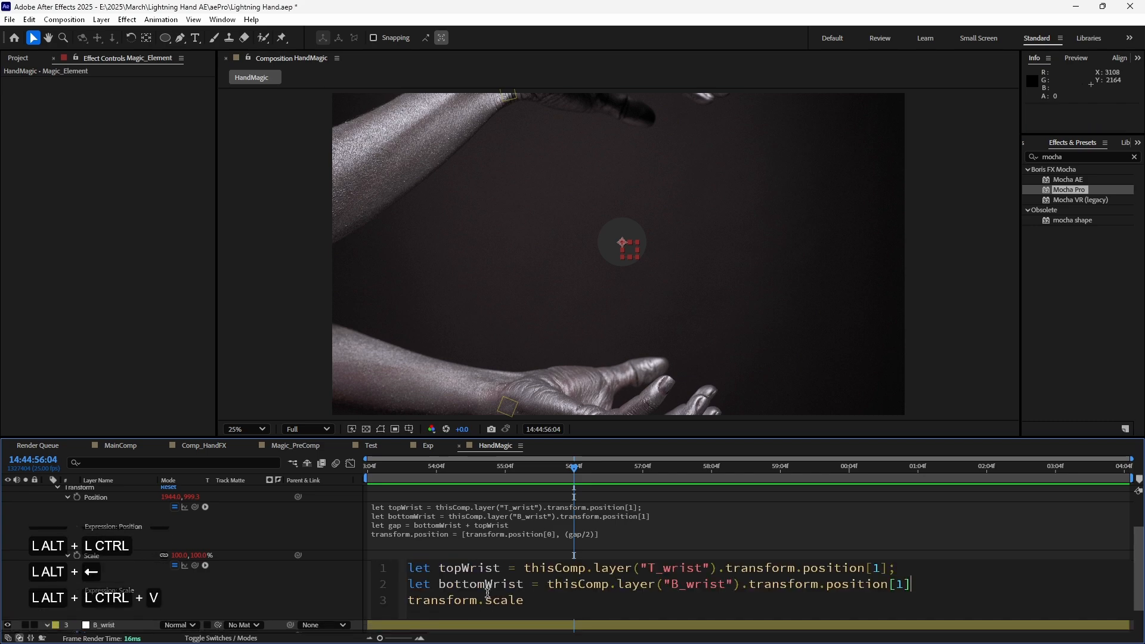
# Step: Add the line "let scaleValue = topWrist - bottomWrist" below the two wrist declarations in the Scale expression
pyautogui.hotkey('alt', 'shift', 'Return')
pyautogui.write('let scaleValue = top')
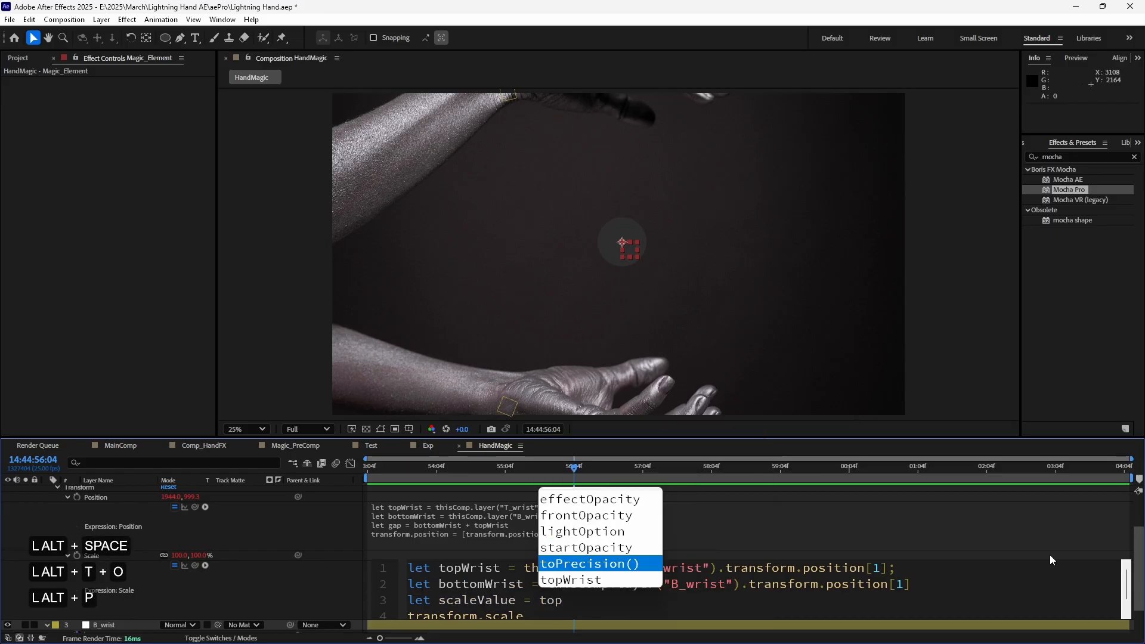
pyautogui.press('Down')
pyautogui.press('Return')
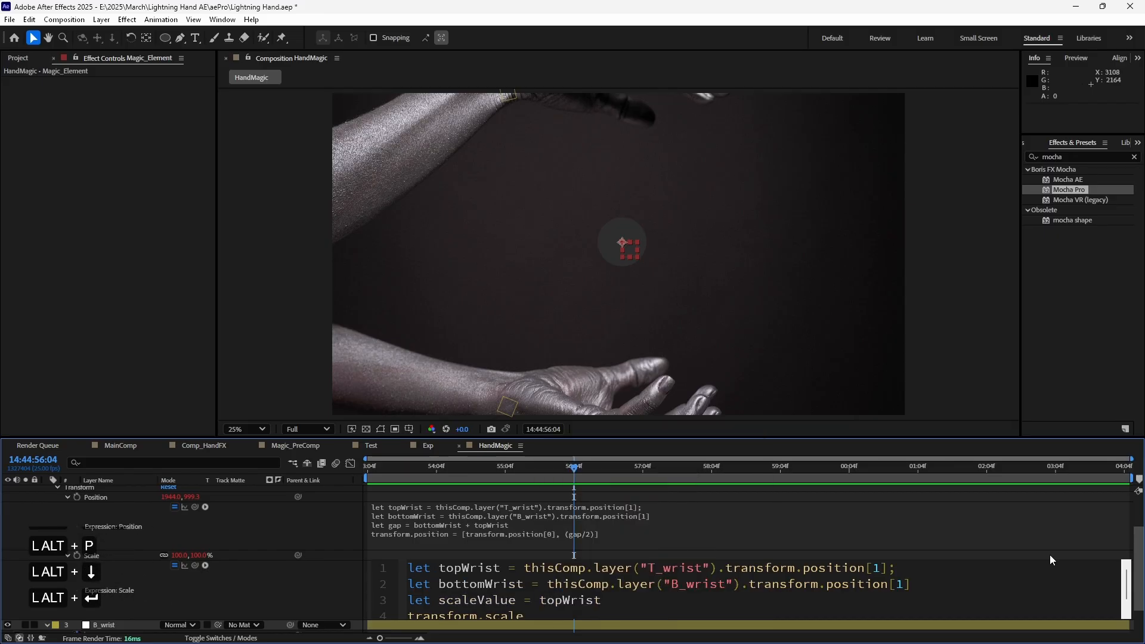
pyautogui.write('- bo')
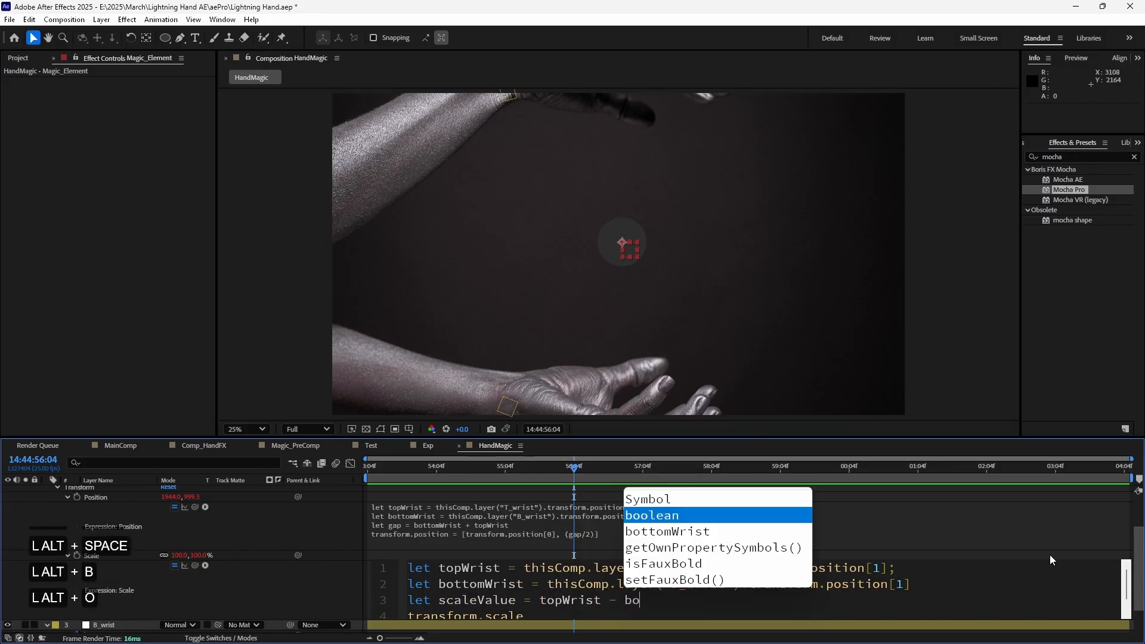
pyautogui.press('Down')
pyautogui.press('Return')
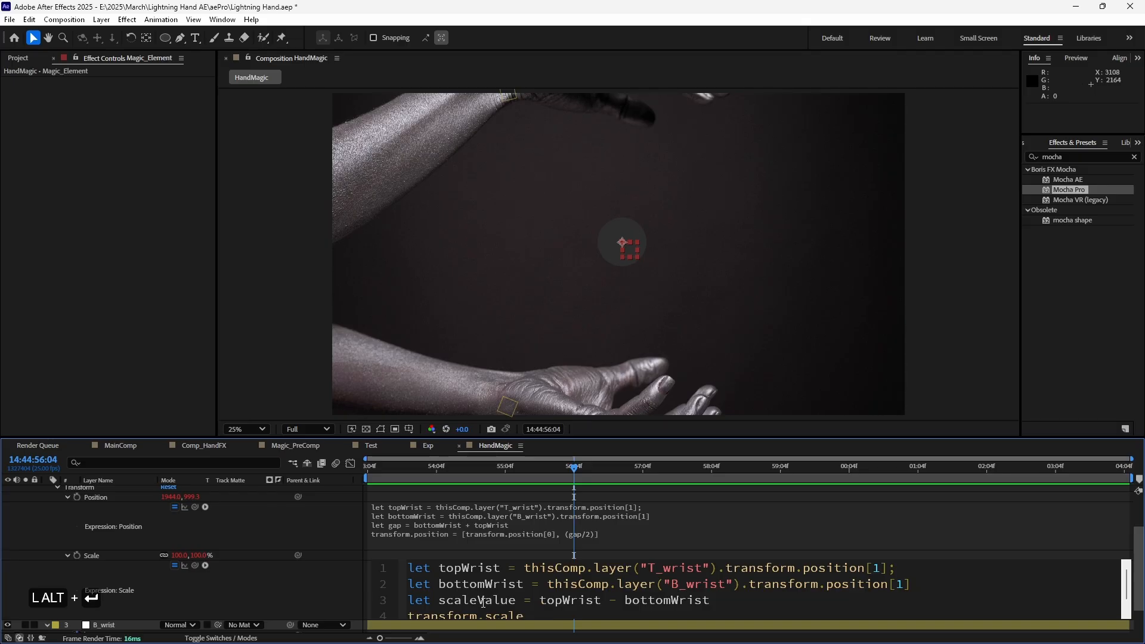
# Step: Change the expression's last line to transform.scale*scaleValue, apply it, and check the disc's size at 14:44:54:17
pyautogui.doubleClick(455, 600)
pyautogui.hotkey('ctrl', 'c')
pyautogui.scroll(-2, 537, 600)
pyautogui.click(541, 600)
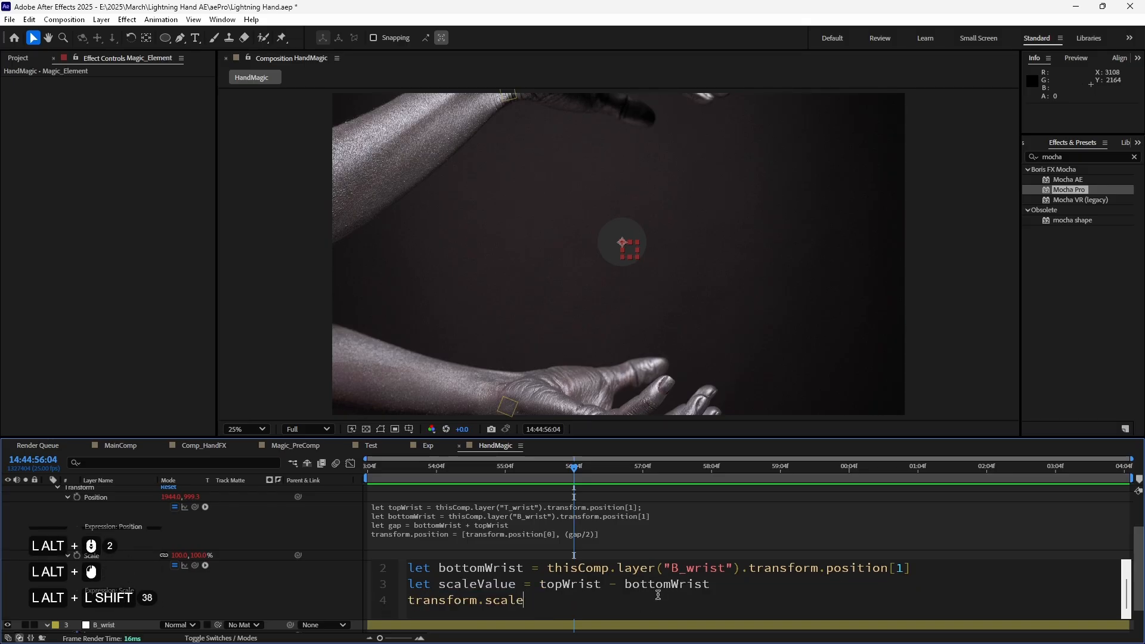
pyautogui.write('*')
pyautogui.hotkey('ctrl', 'v')
pyautogui.press('KP_Enter')
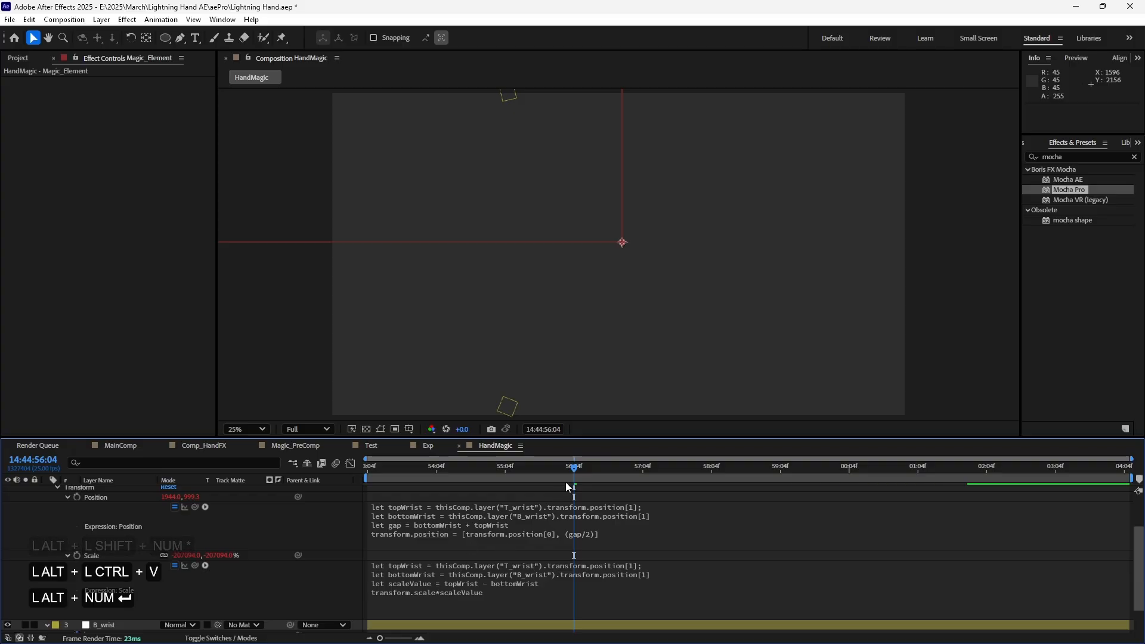
pyautogui.moveTo(561, 467); pyautogui.dragTo(474, 488)
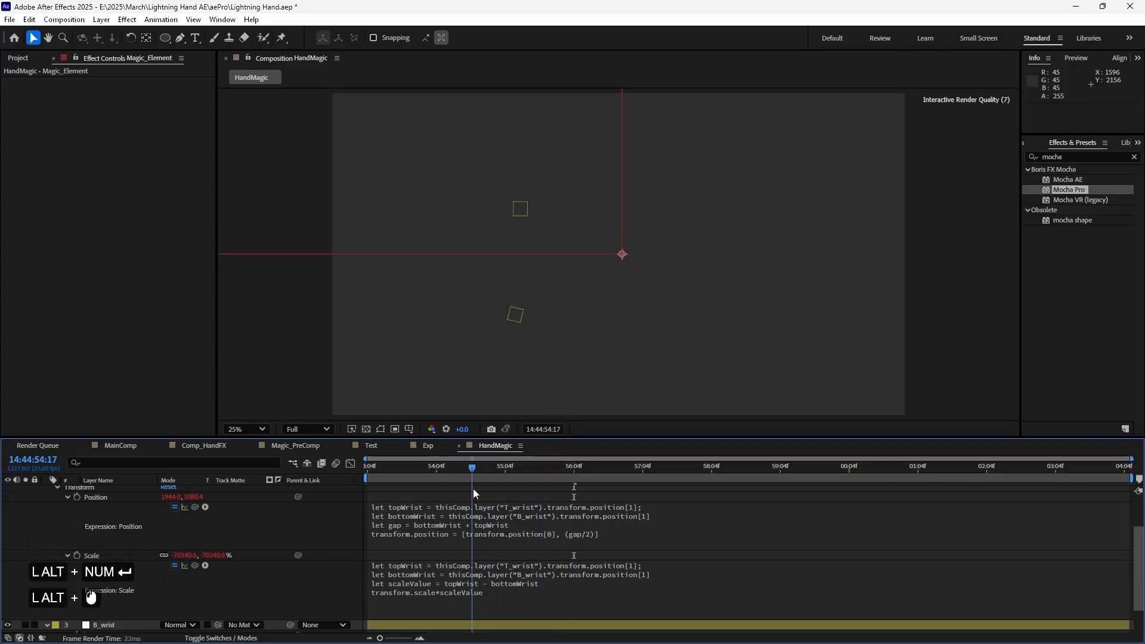
pyautogui.scroll(-8, 485, 270)
pyautogui.scroll(7, 559, 207)
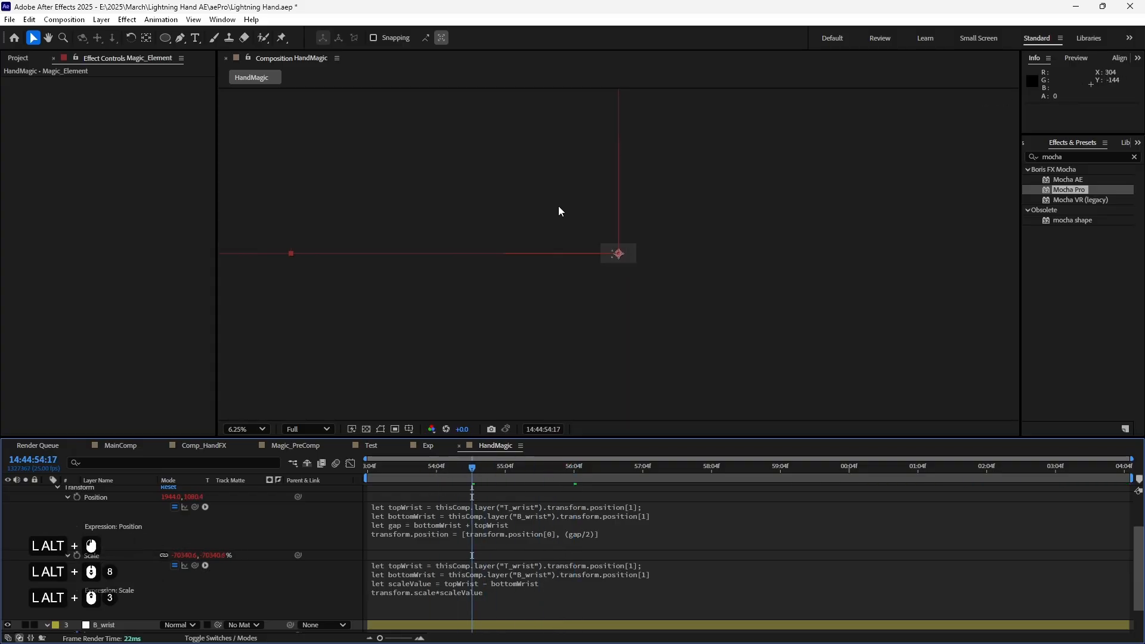
# Step: Change the scaleValue line to (topWrist - bottomWrist)*.005 in the Scale expression and apply it
pyautogui.click(448, 585)
pyautogui.click(463, 582)
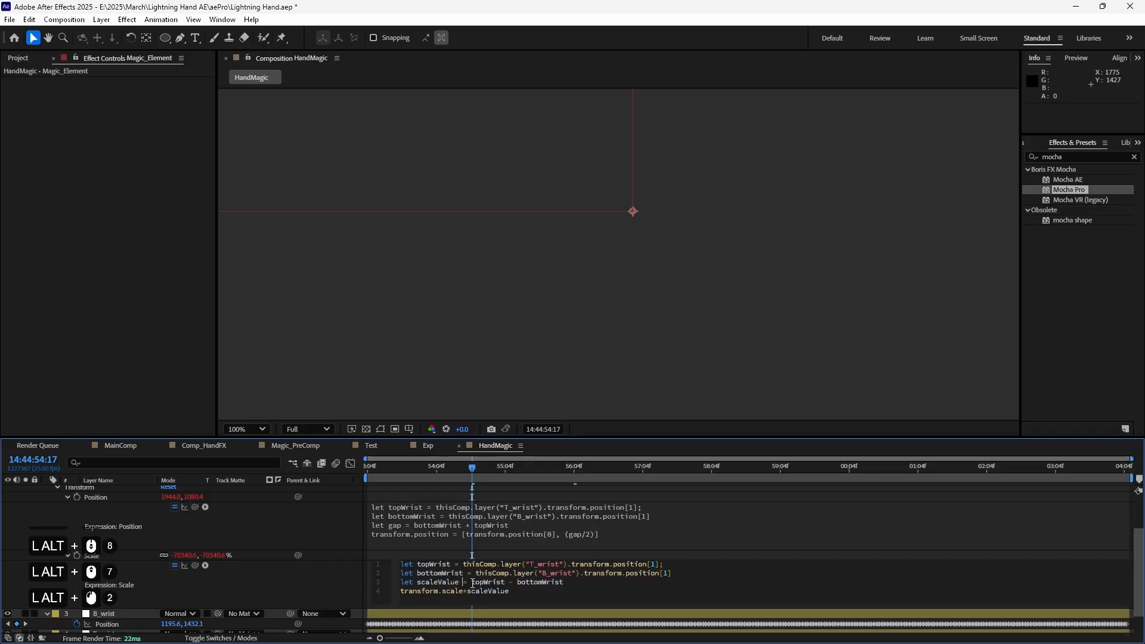
pyautogui.write('(')
pyautogui.press('BackSpace')
pyautogui.scroll(4, 623, 585)
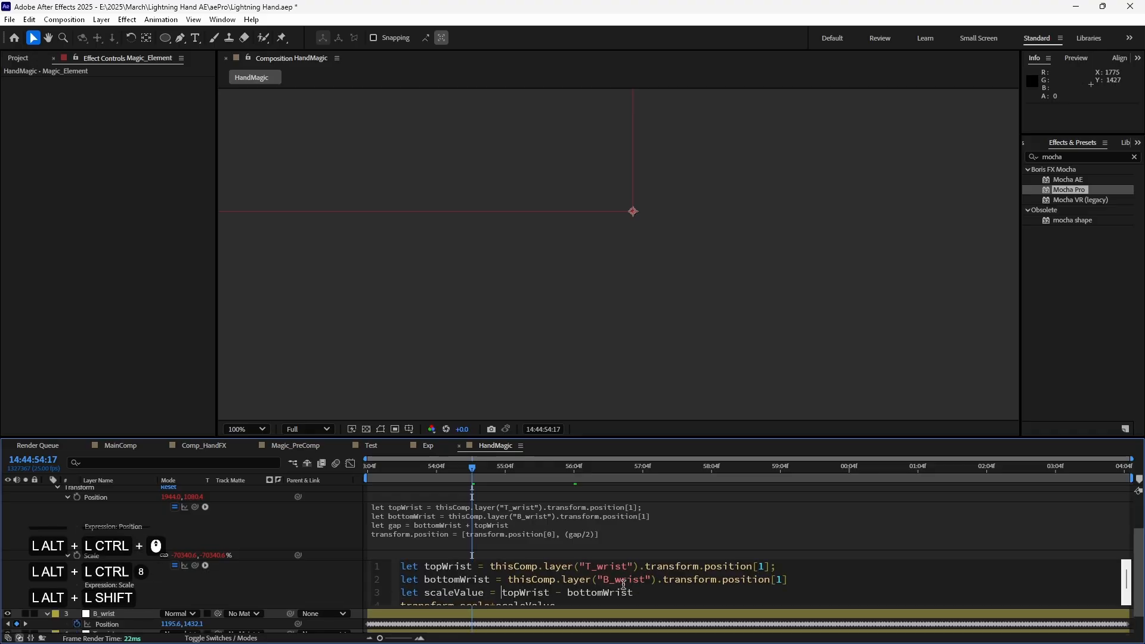
pyautogui.write('(')
pyautogui.press('Right')
pyautogui.press('BackSpace')
pyautogui.press('End')
pyautogui.write(')*')
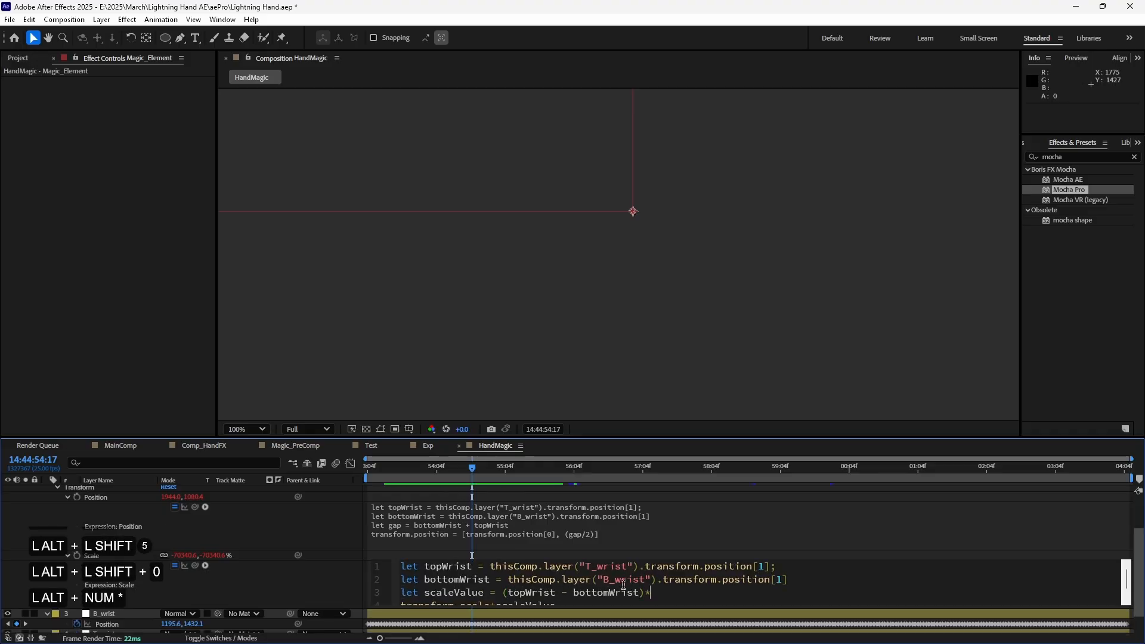
pyautogui.write('.005')
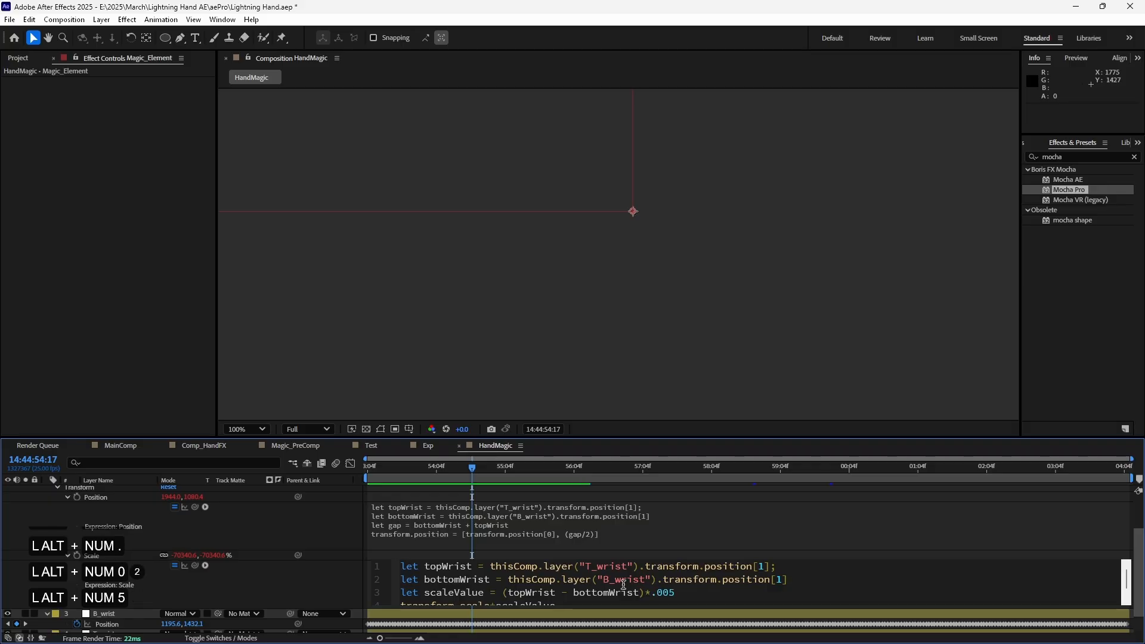
pyautogui.press('KP_Enter')
pyautogui.scroll(-3, 616, 233)
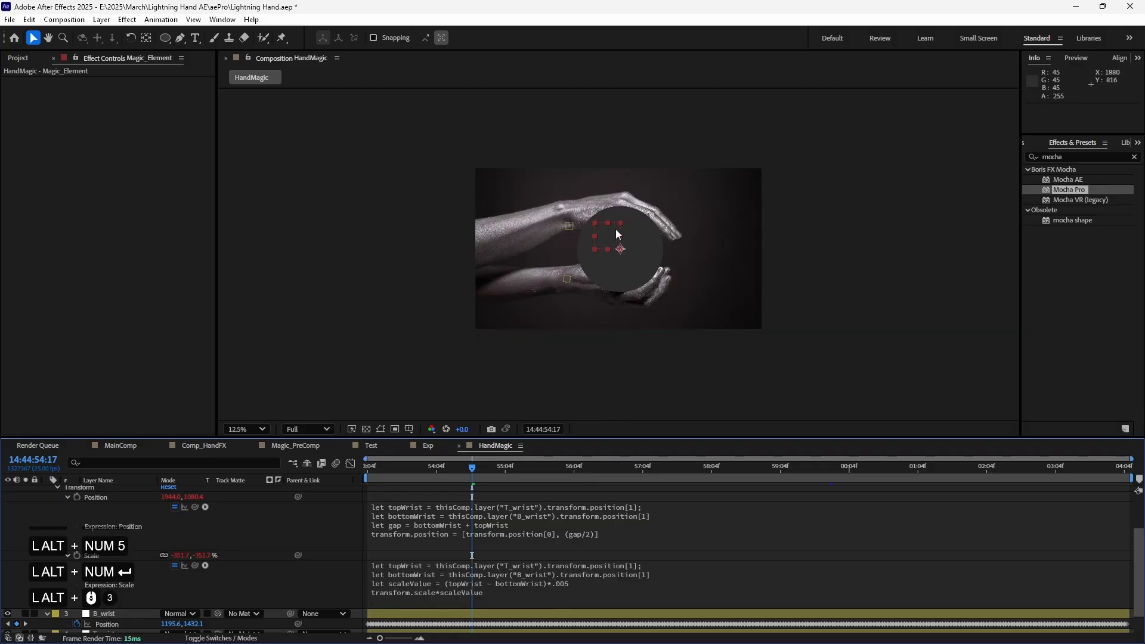
# Step: Set the scaleValue multiplier to .002 and scrub to 14:44:56:12 to check the disc's size between the open hands
pyautogui.scroll(1, 617, 233)
pyautogui.moveTo(472, 470)
pyautogui.mouseDown()
pyautogui.moveTo(506, 476)
pyautogui.moveTo(474, 474)
pyautogui.moveTo(488, 476)
pyautogui.mouseUp()
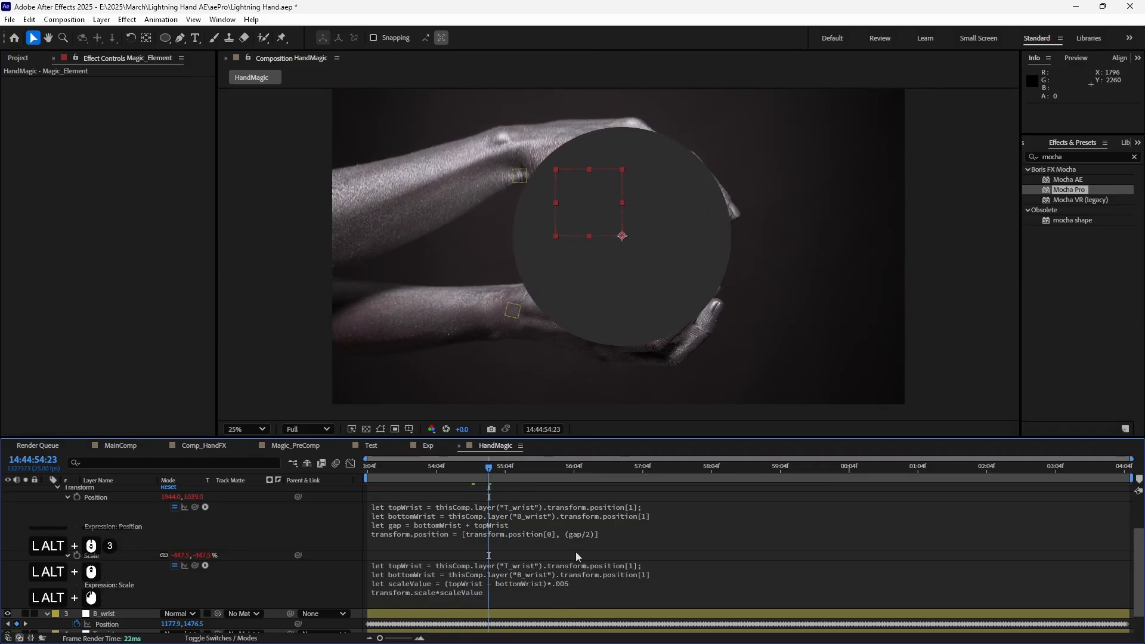
pyautogui.click(599, 585)
pyautogui.click(604, 583)
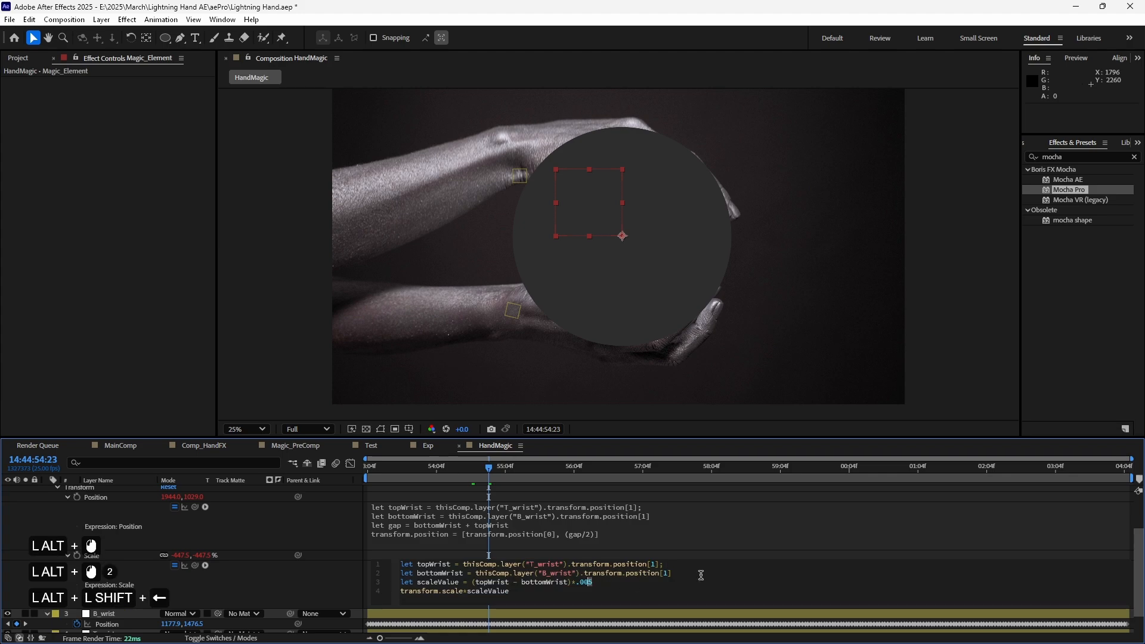
pyautogui.write('002')
pyautogui.moveTo(489, 470); pyautogui.dragTo(597, 506)
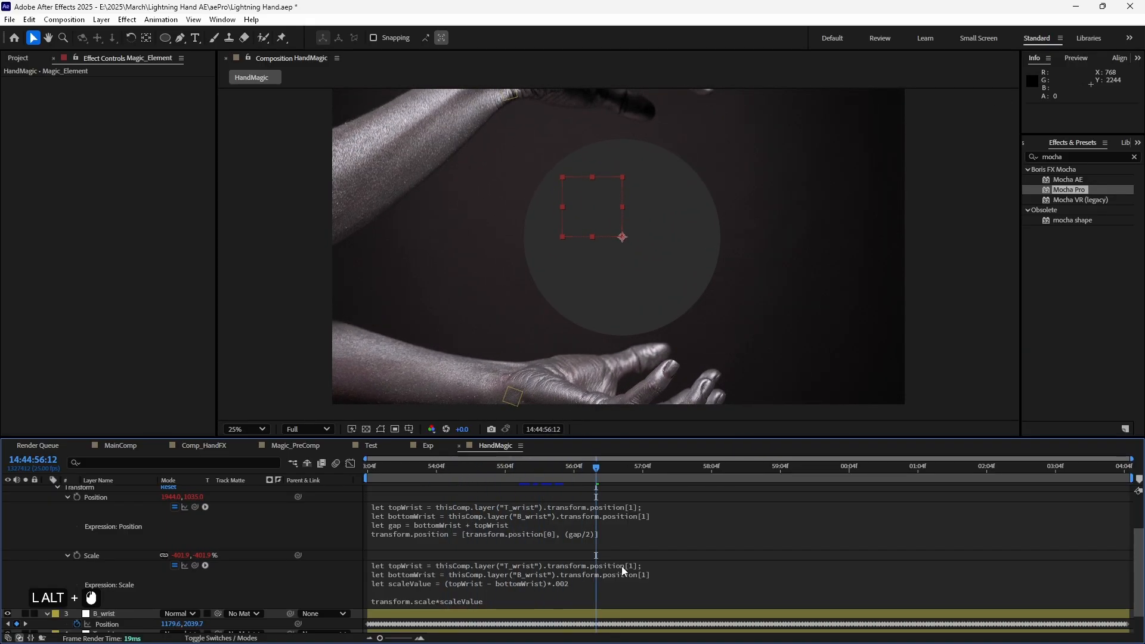
# Step: Collapse the Magic_Element properties, check the disc at 14:44:54:03, deselect the null, and save the project
pyautogui.scroll(2, 627, 560)
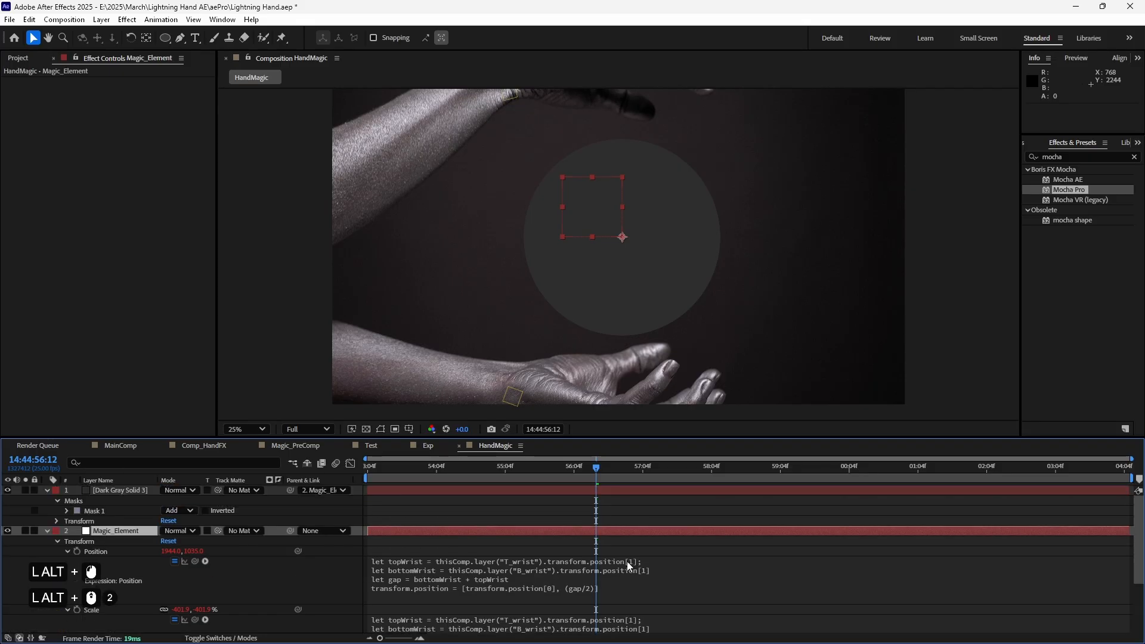
pyautogui.keyDown('alt'); pyautogui.click(48, 532); pyautogui.keyUp('alt')
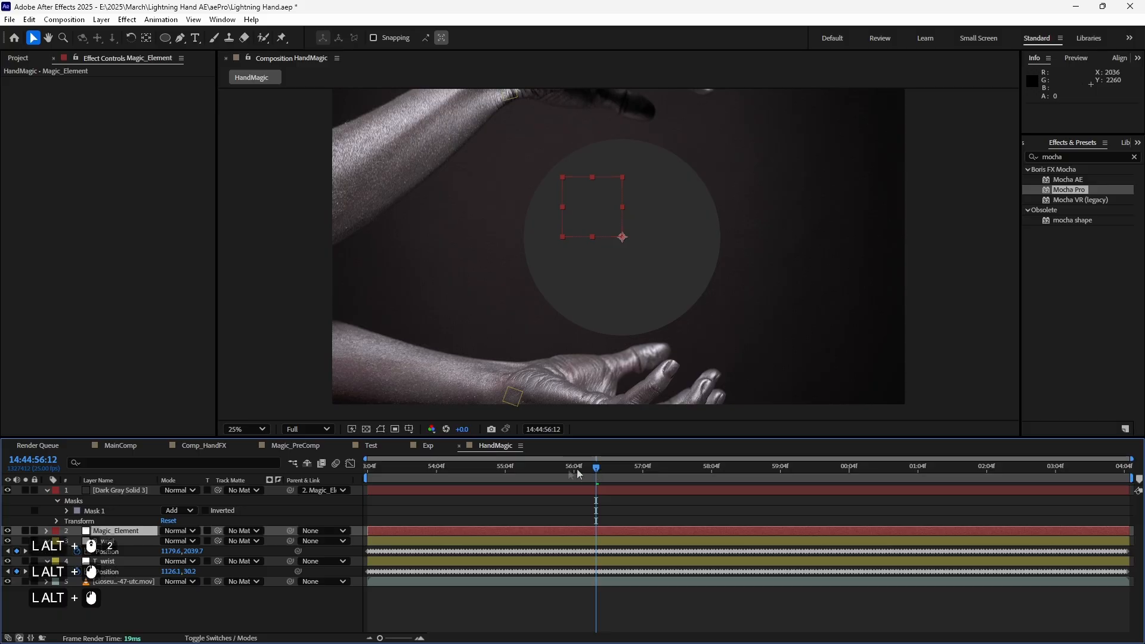
pyautogui.click(432, 474)
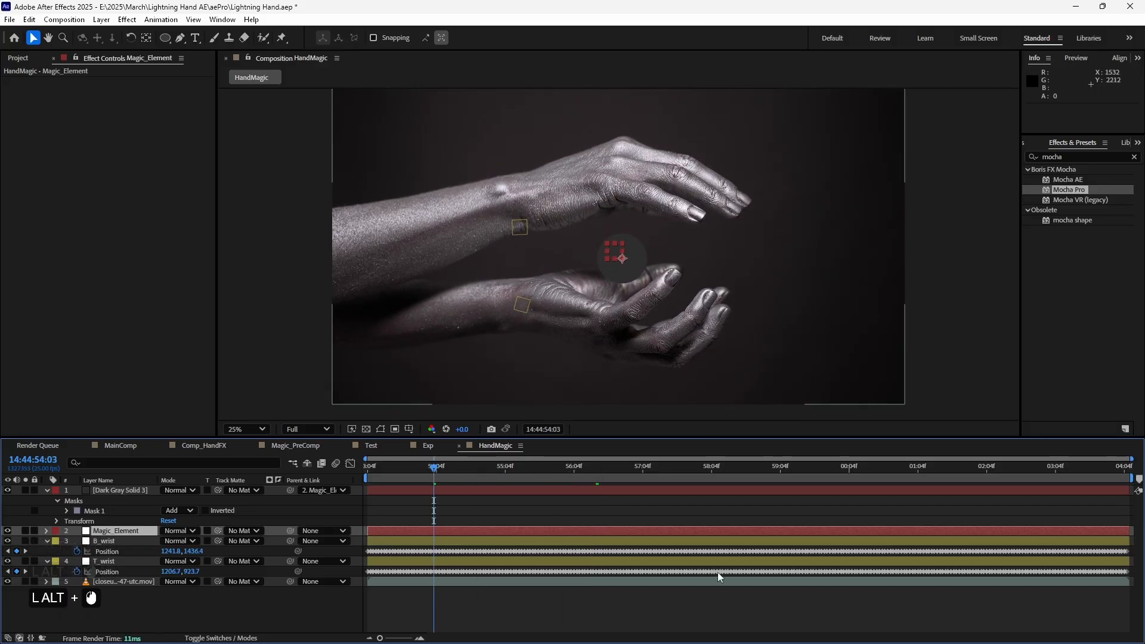
pyautogui.click(242, 615)
pyautogui.hotkey('ctrl', 'alt', 's')
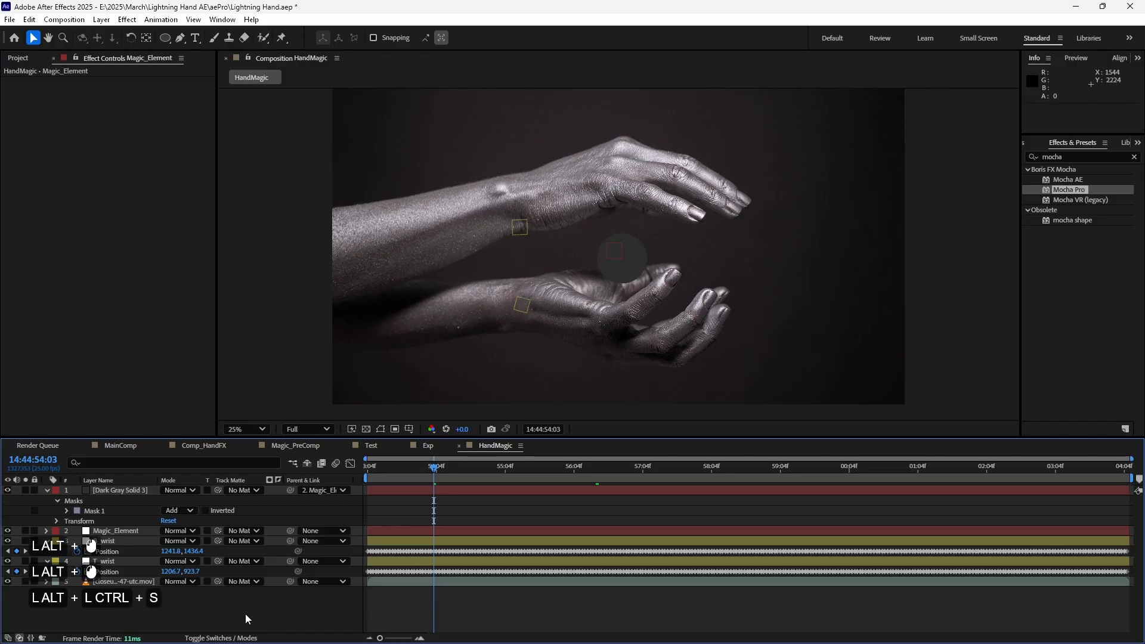
# Step: Expand the Prev folder and its AeJuice subfolder in the project, and preview Arc 14.mov
pyautogui.keyDown('alt'); pyautogui.click(5, 175); pyautogui.keyUp('alt')
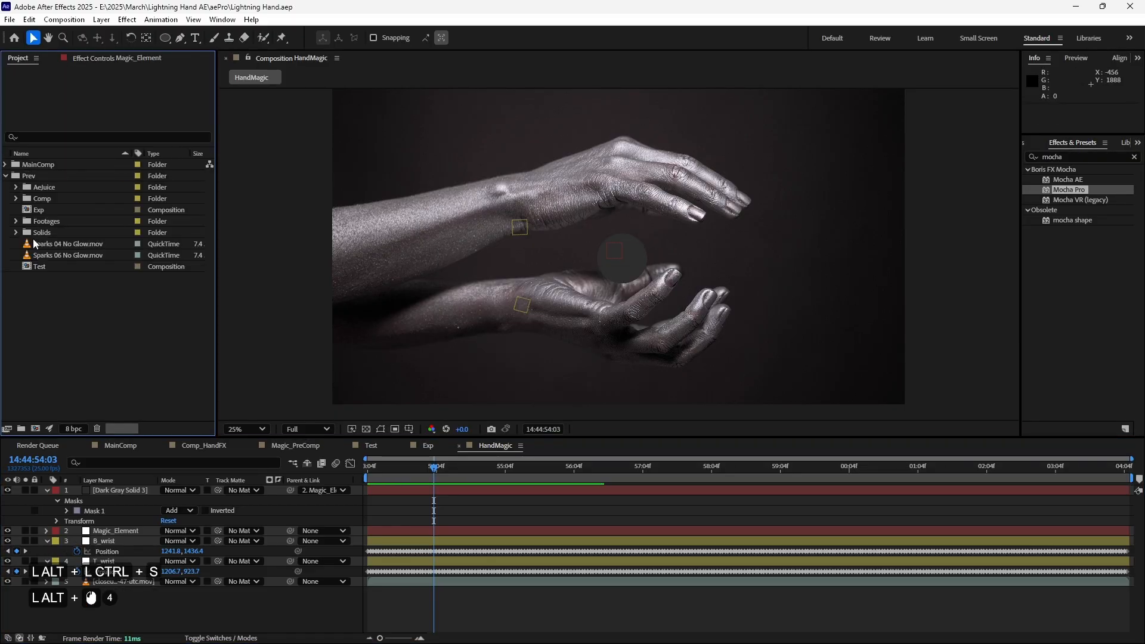
pyautogui.keyDown('alt'); pyautogui.click(17, 187); pyautogui.keyUp('alt')
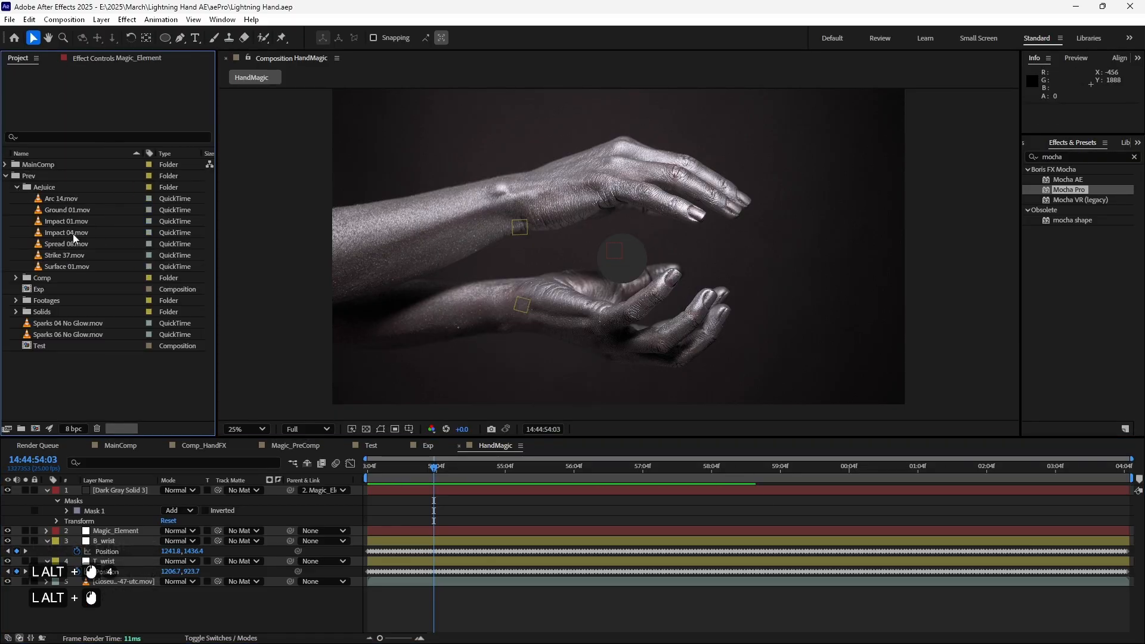
pyautogui.click(66, 198)
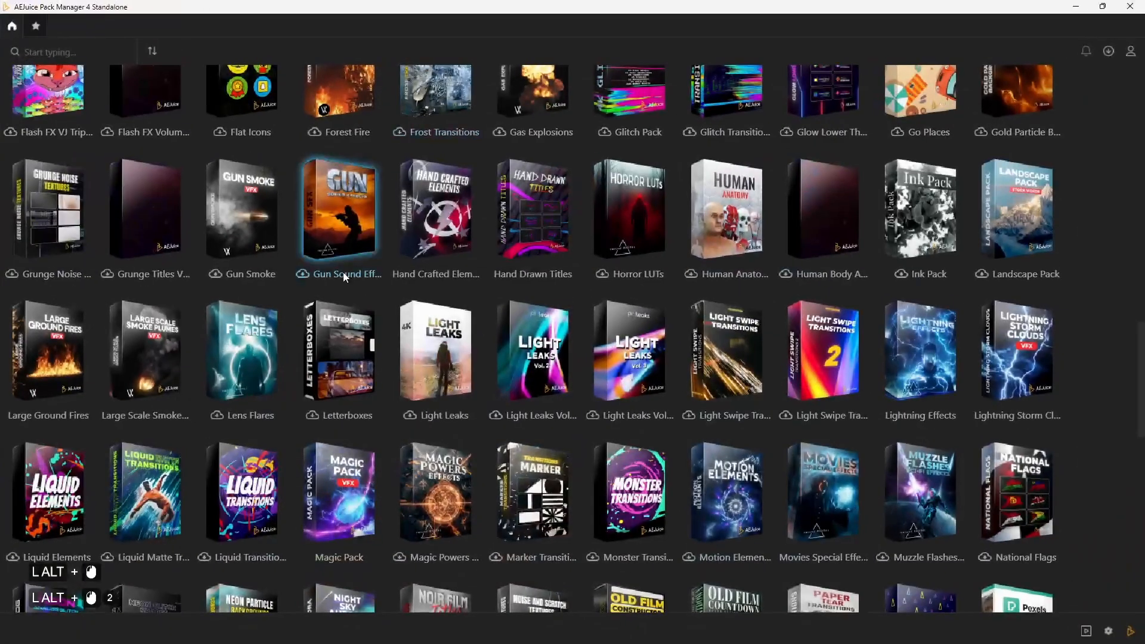
# Step: Switch to AEJuice Pack Manager and browse the purchased packs for lightning and magic effect elements
pyautogui.scroll(11, 566, 366)
pyautogui.scroll(9, 567, 366)
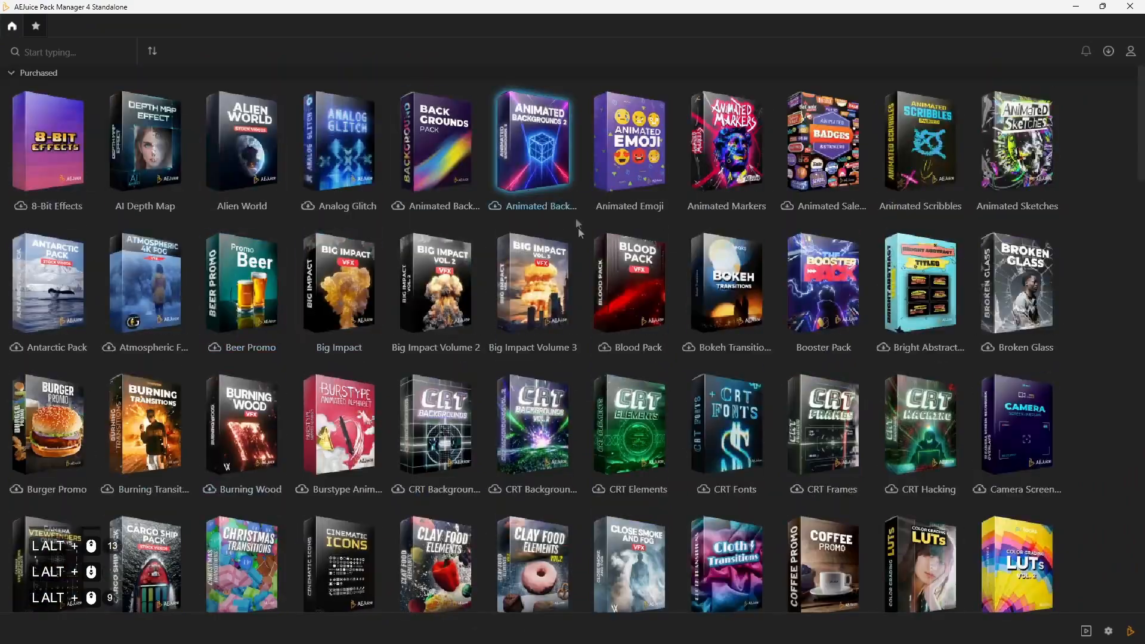
pyautogui.scroll(-12, 578, 227)
pyautogui.scroll(-3, 438, 361)
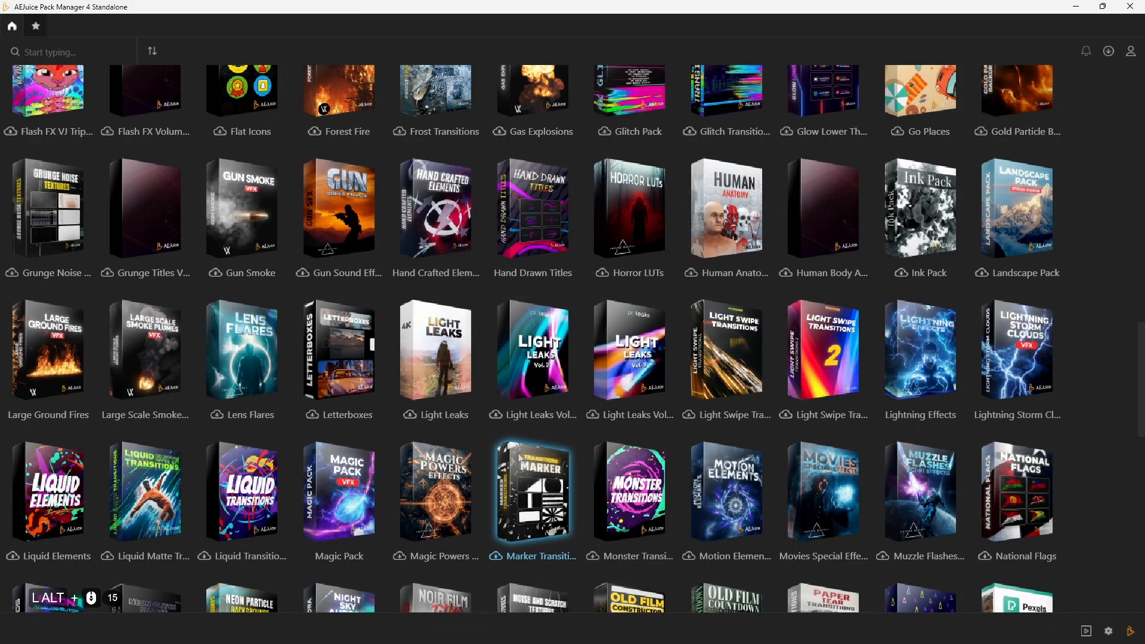
pyautogui.scroll(-5, 563, 417)
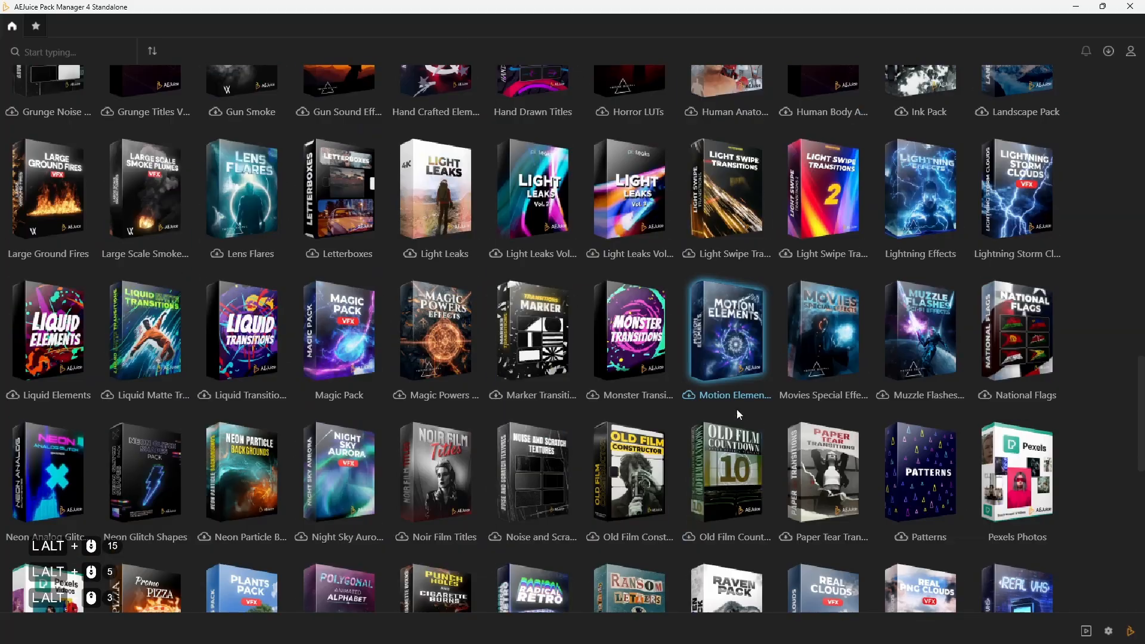
pyautogui.scroll(3, 435, 238)
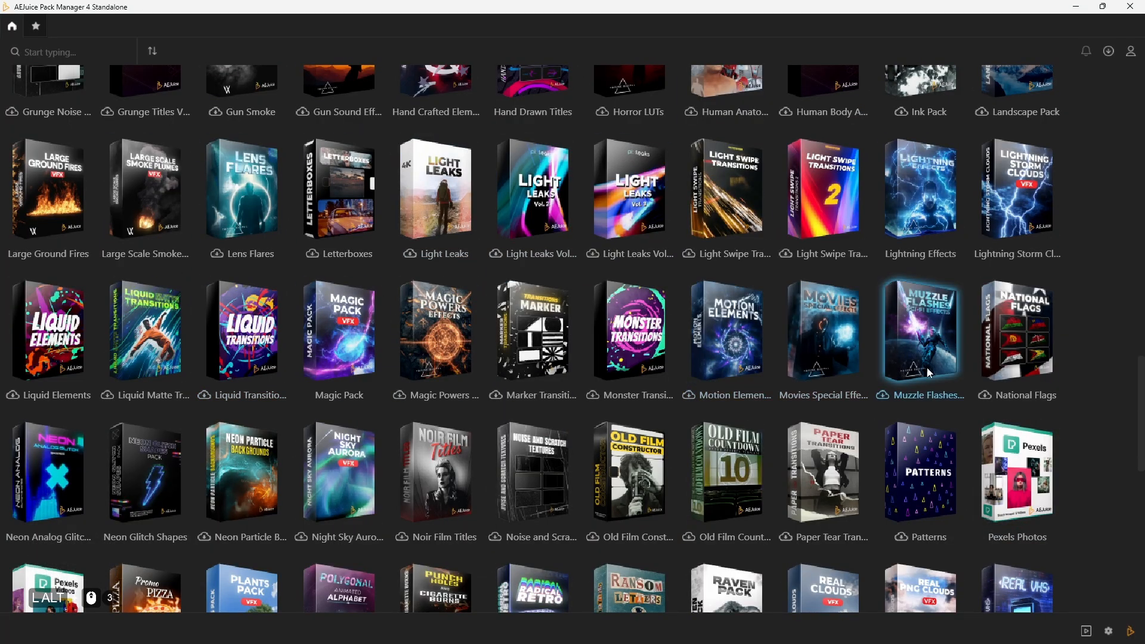
pyautogui.scroll(4, 797, 413)
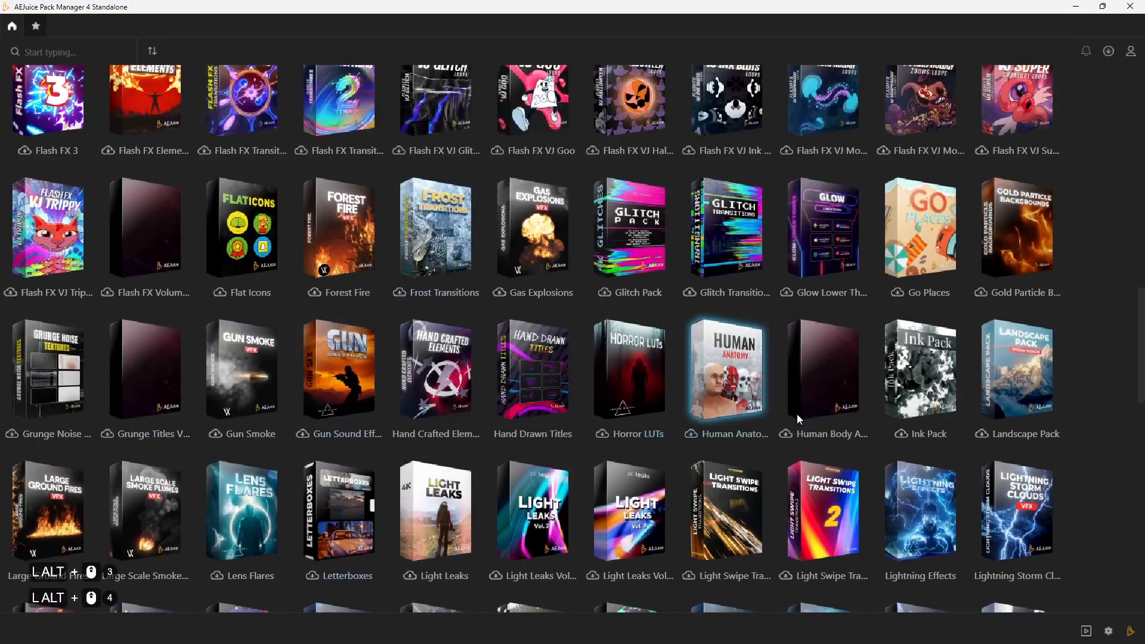
pyautogui.scroll(-3, 796, 413)
# Step: Open the Lightning Effects pack, examine its clip categories from At Camera to Disperse, and return to After Effects
pyautogui.click(920, 191)
pyautogui.scroll(-8, 400, 380)
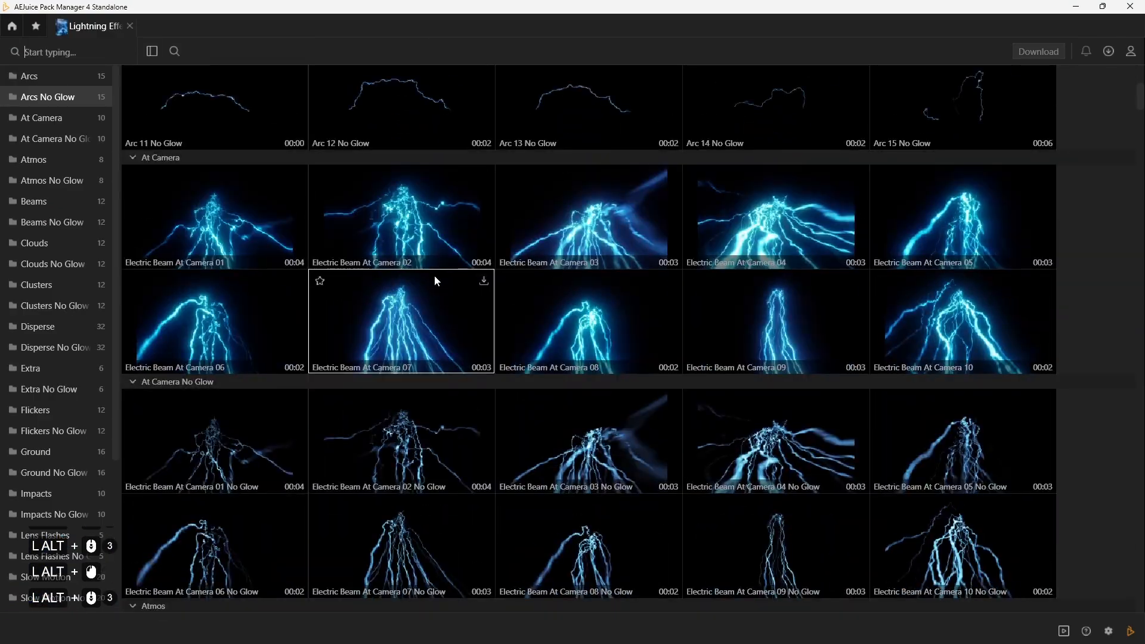
pyautogui.scroll(-5, 582, 316)
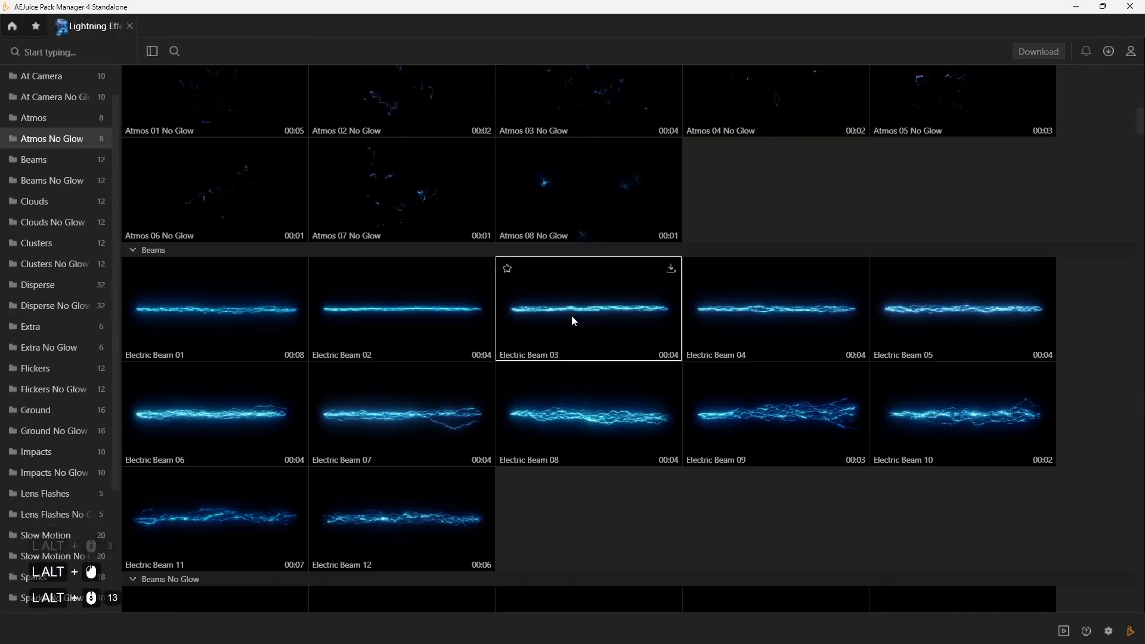
pyautogui.scroll(2, 620, 371)
pyautogui.scroll(1, 593, 330)
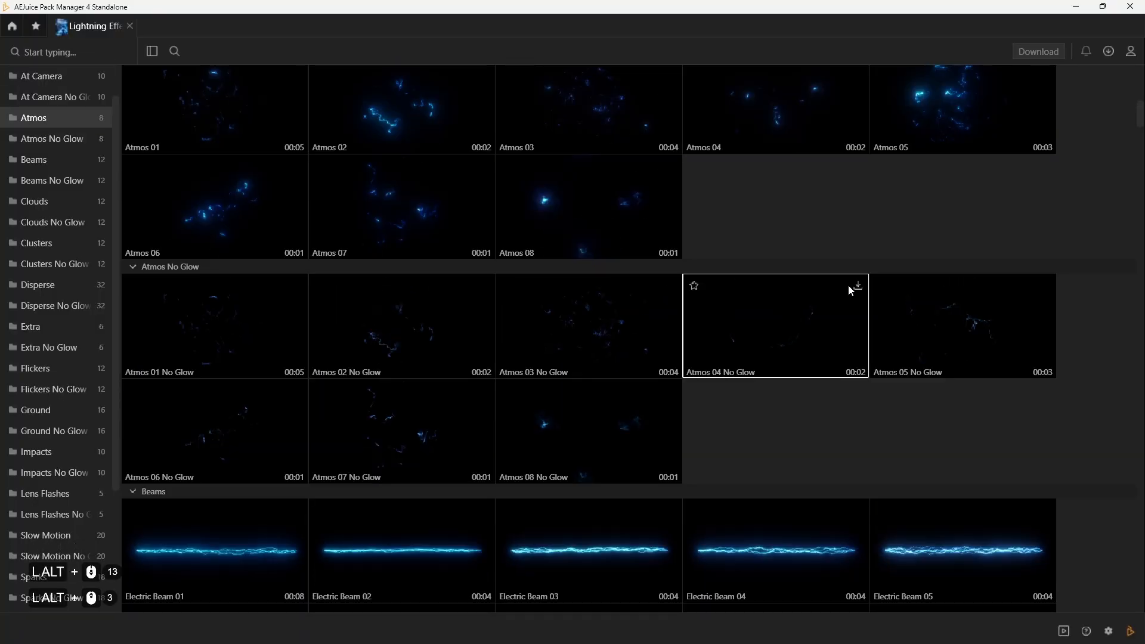
pyautogui.scroll(-4, 563, 337)
pyautogui.scroll(-20, 563, 346)
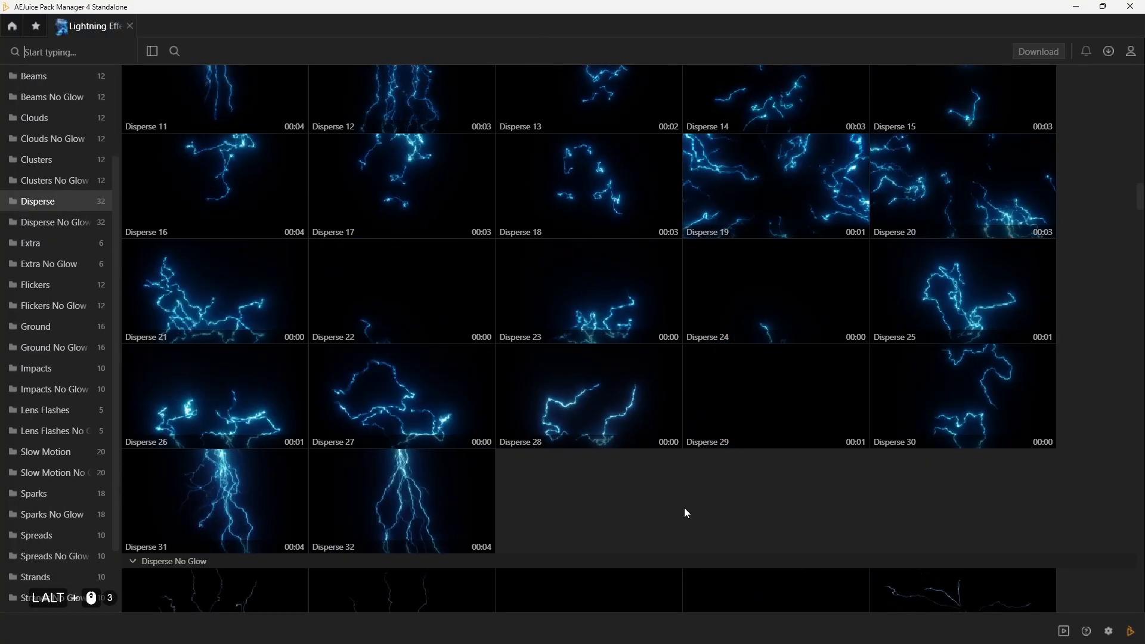
pyautogui.click(541, 2)
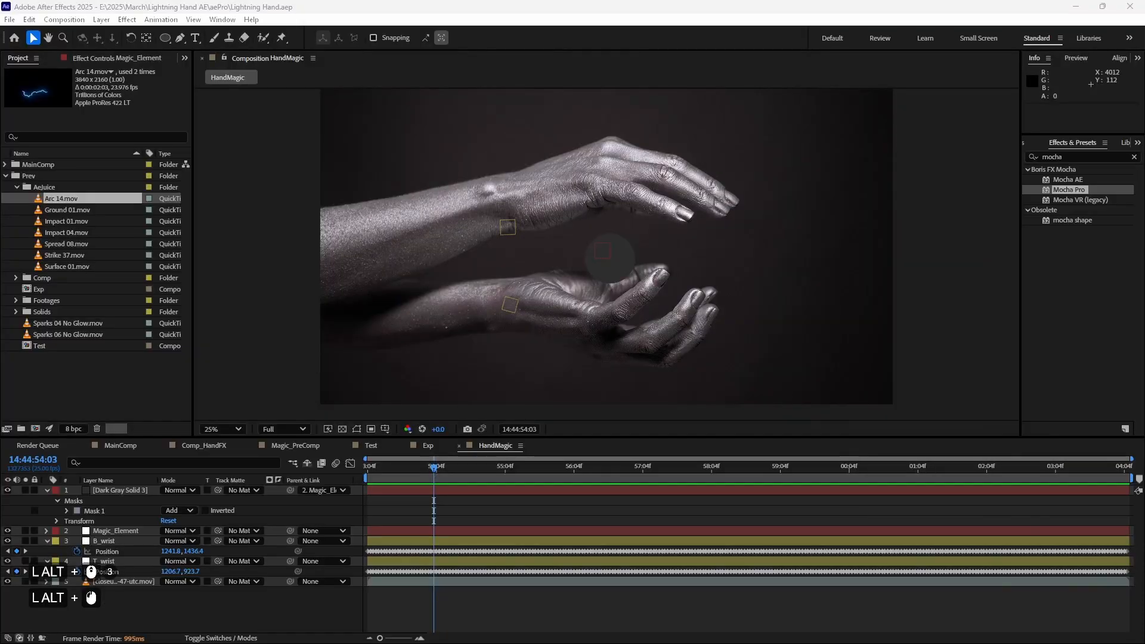
# Step: Preview the AeJuice clips and add Impact 01.mov as the topmost layer of HandMagic, starting at the composition's beginning
pyautogui.keyDown('alt'); pyautogui.click(67, 199); pyautogui.keyUp('alt')
pyautogui.keyDown('alt'); pyautogui.click(69, 221); pyautogui.keyUp('alt')
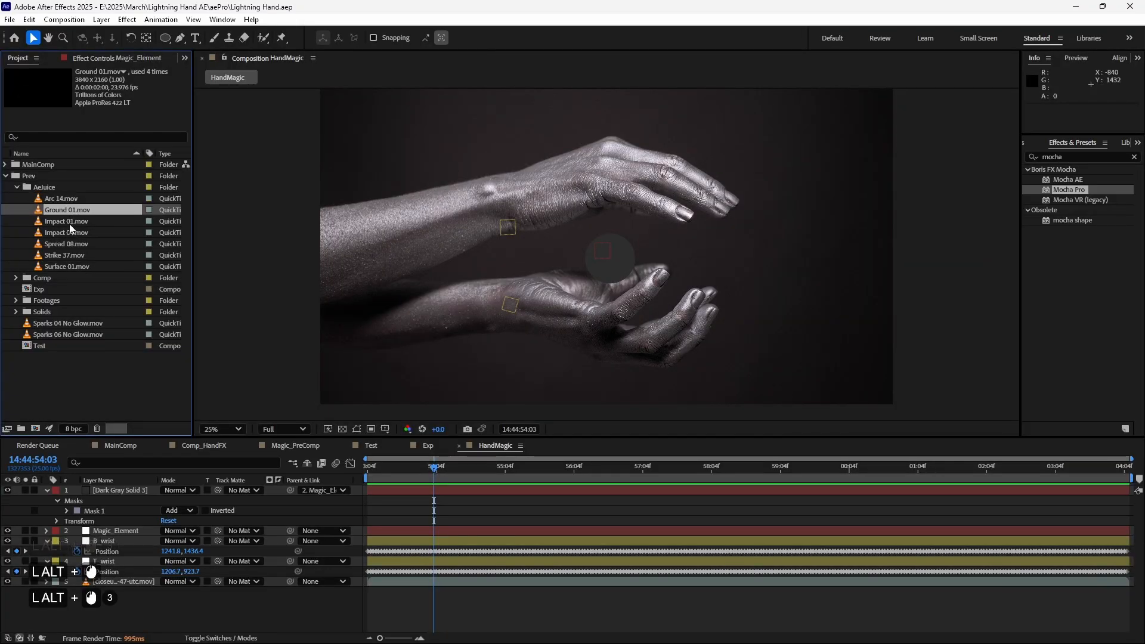
pyautogui.hotkey('alt', 'Delete')
pyautogui.moveTo(104, 482); pyautogui.dragTo(105, 486)
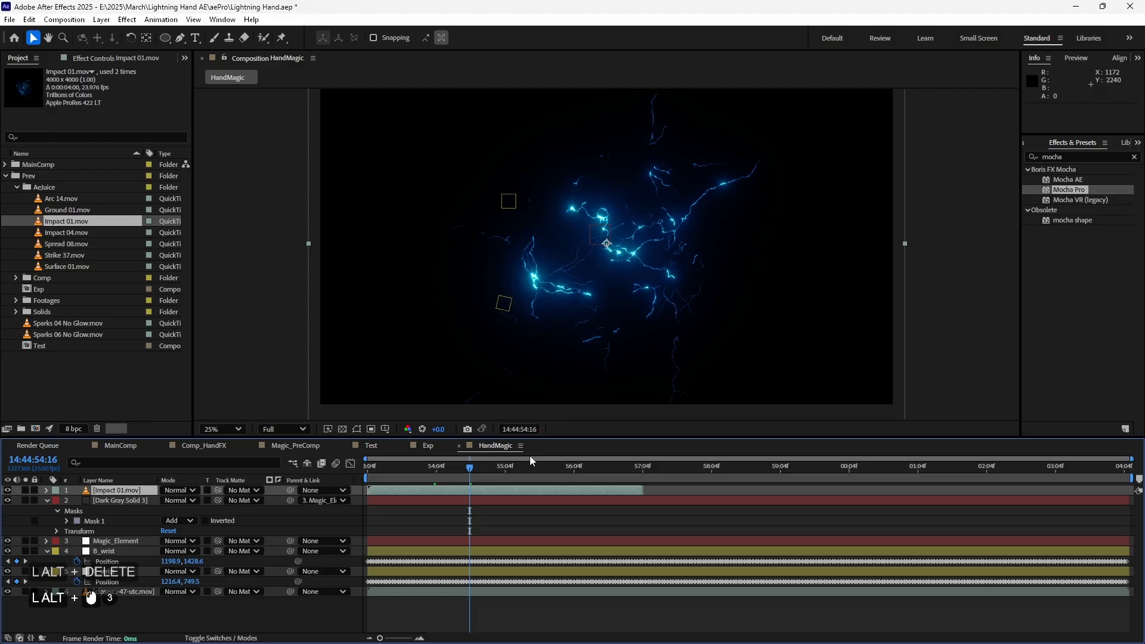
# Step: End the work area at 14:44:58:12, move to 14:44:53:06 and save the project
pyautogui.moveTo(529, 458); pyautogui.dragTo(736, 481)
pyautogui.press('n')
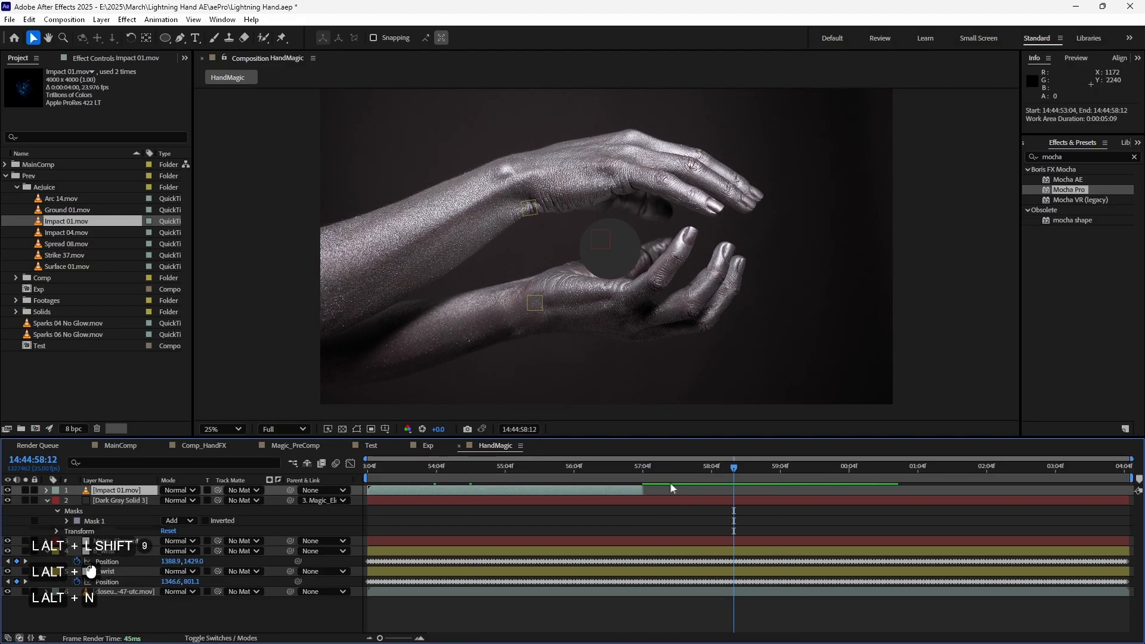
pyautogui.moveTo(656, 473); pyautogui.dragTo(374, 486)
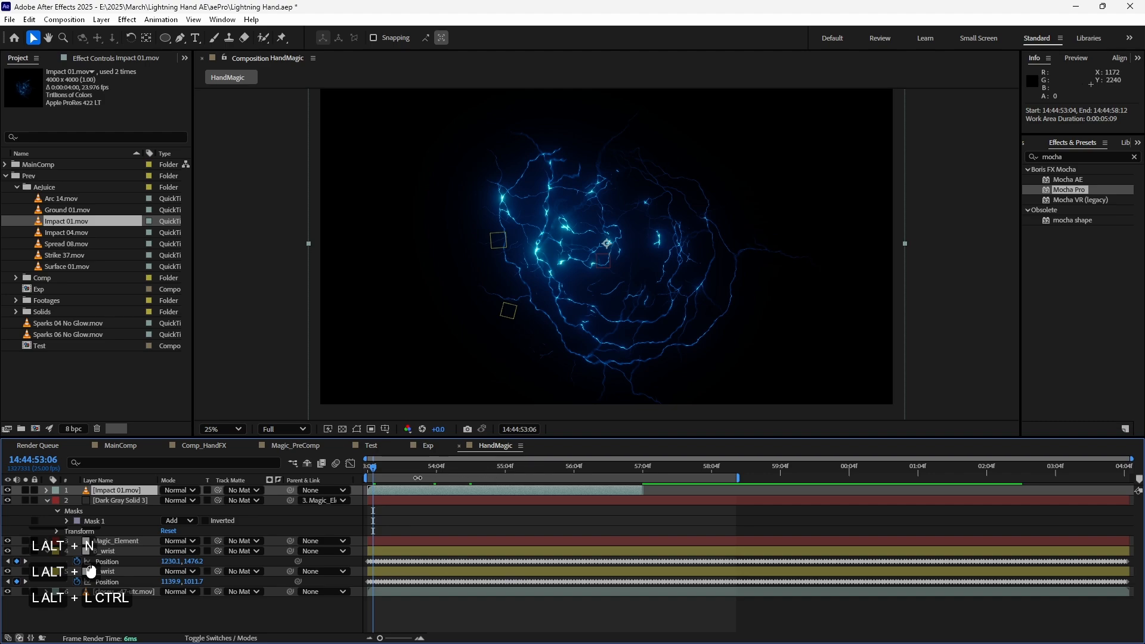
pyautogui.hotkey('ctrl', 's')
# Step: Toggle Impact 01.mov off and on to compare, and set its blending mode to Add
pyautogui.click(9, 491)
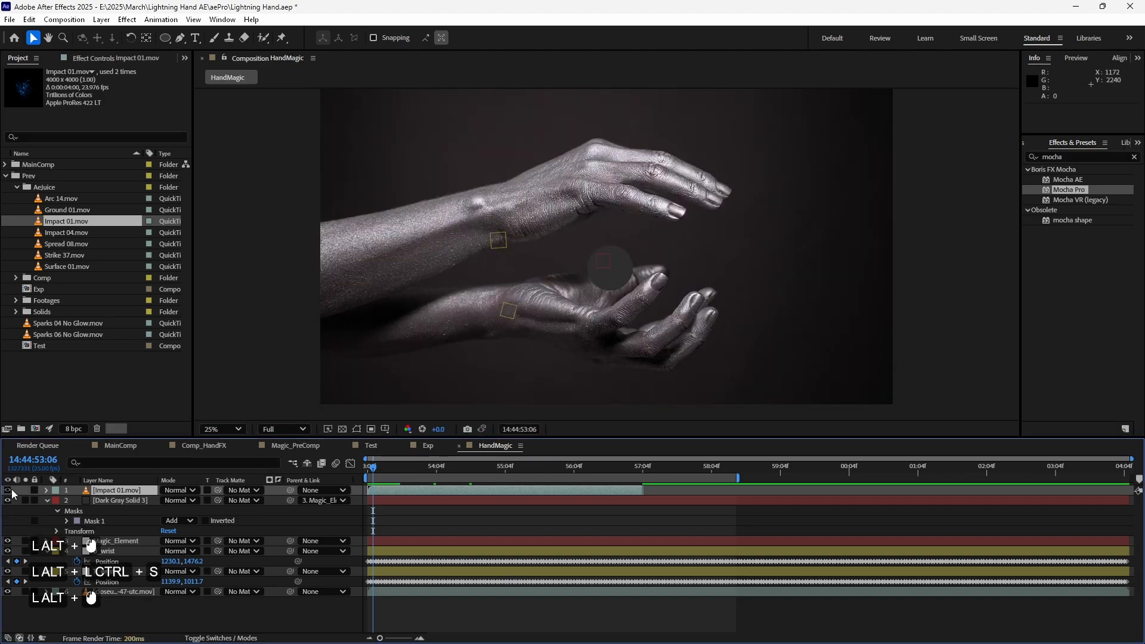
pyautogui.keyDown('alt'); pyautogui.click(120, 491); pyautogui.keyUp('alt')
pyautogui.click(8, 491)
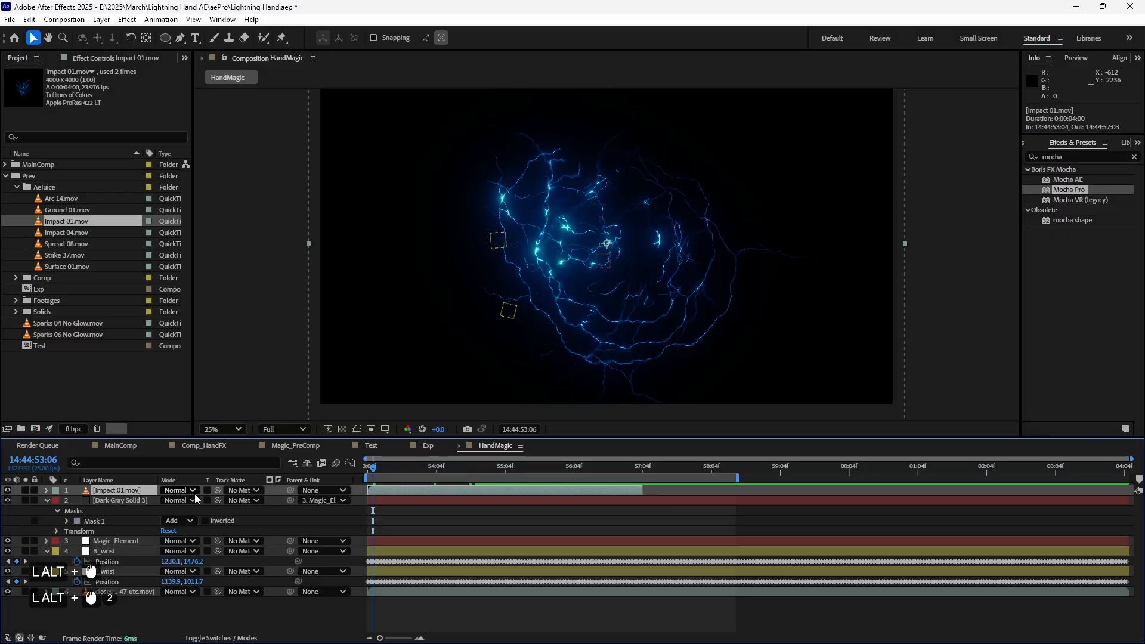
pyautogui.click(189, 491)
pyautogui.click(247, 241)
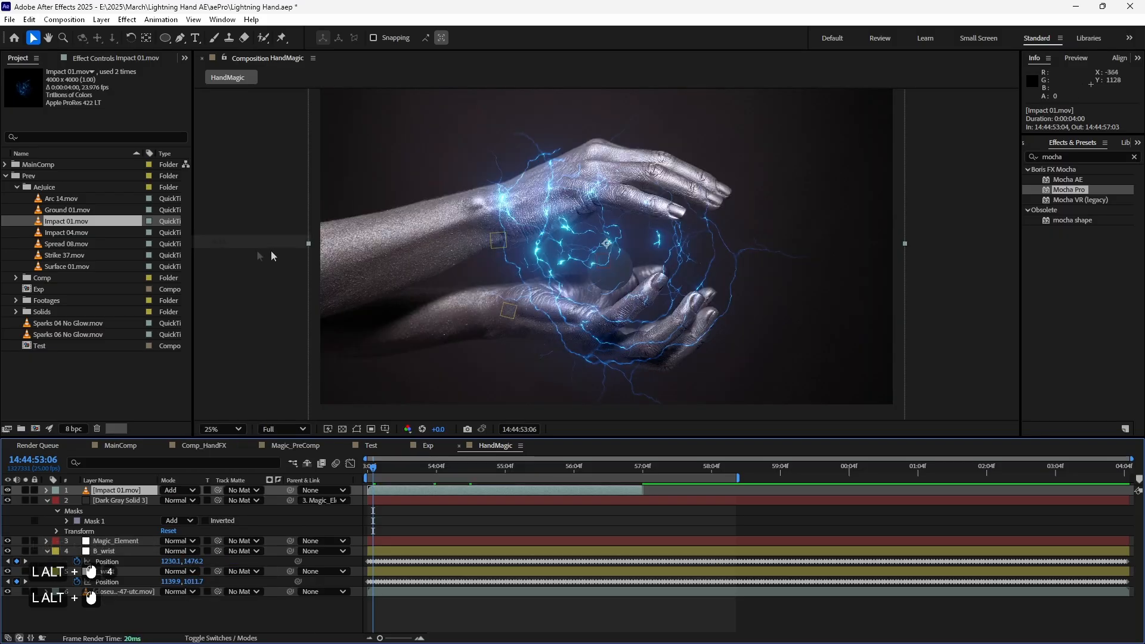
# Step: Centre Impact 01.mov on the gray disc at about 1941, 1243 and parent it to Magic_Element
pyautogui.scroll(4, 650, 290)
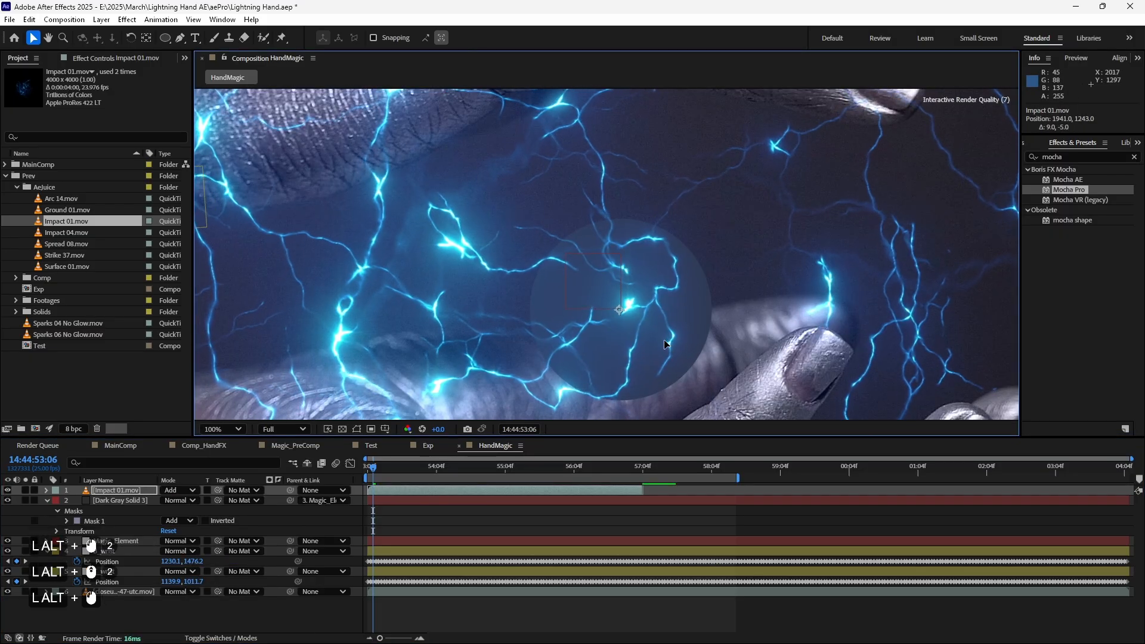
pyautogui.scroll(-2, 667, 343)
pyautogui.click(119, 488)
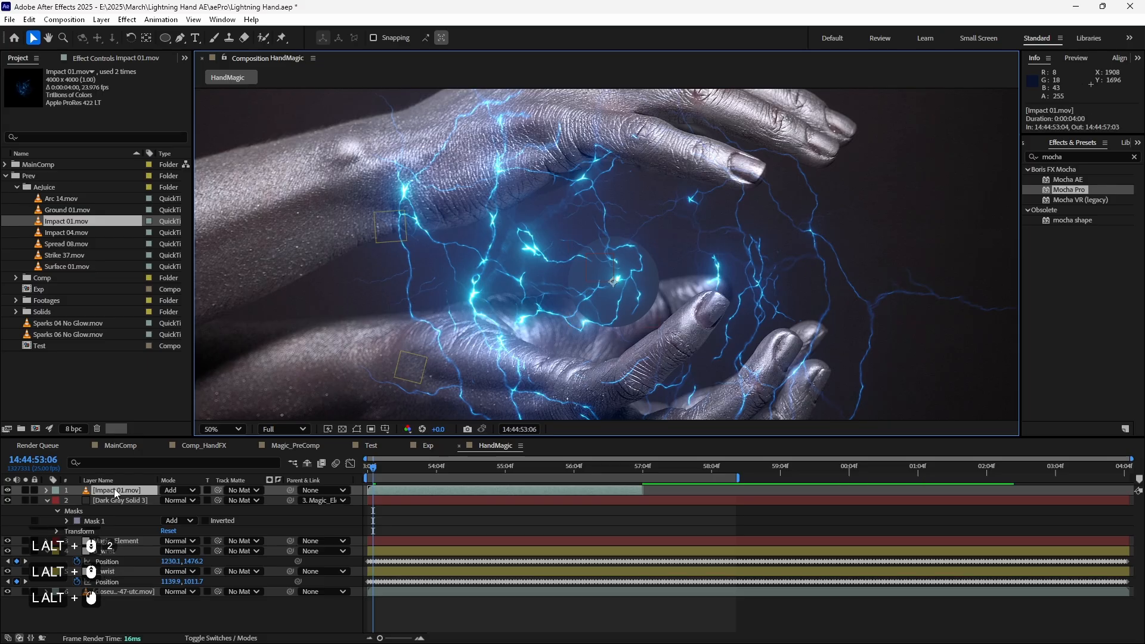
pyautogui.moveTo(291, 490); pyautogui.dragTo(129, 543)
pyautogui.scroll(-2, 565, 302)
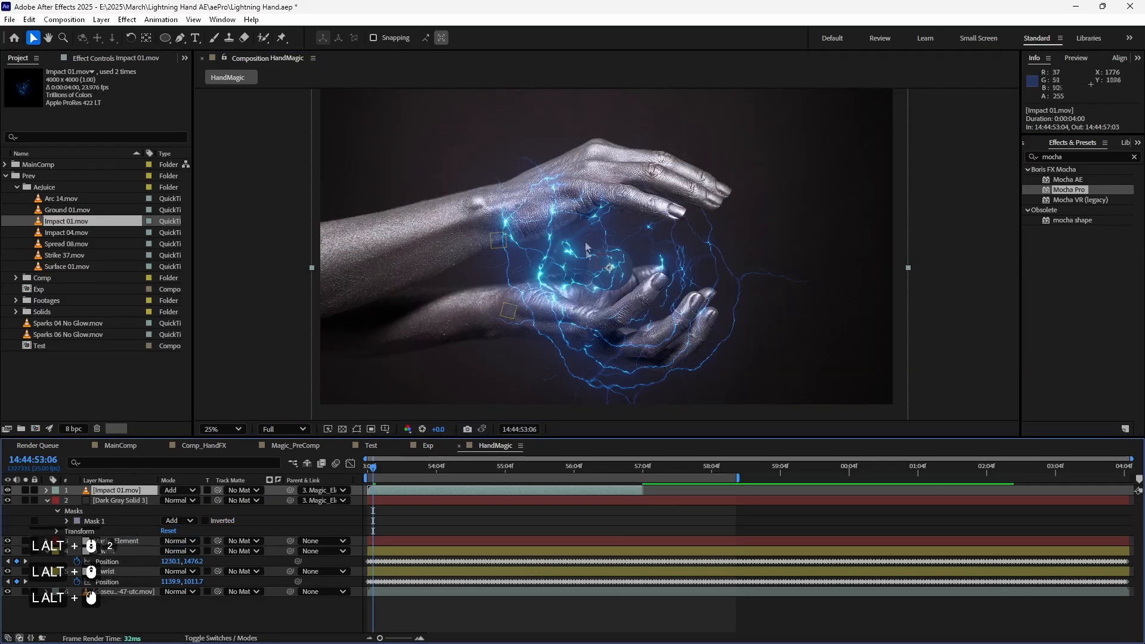
# Step: Scale Impact 01.mov down proportionally to 27% and hide the Dark Gray Solid 3 layer
pyautogui.moveTo(904, 270); pyautogui.dragTo(682, 256)
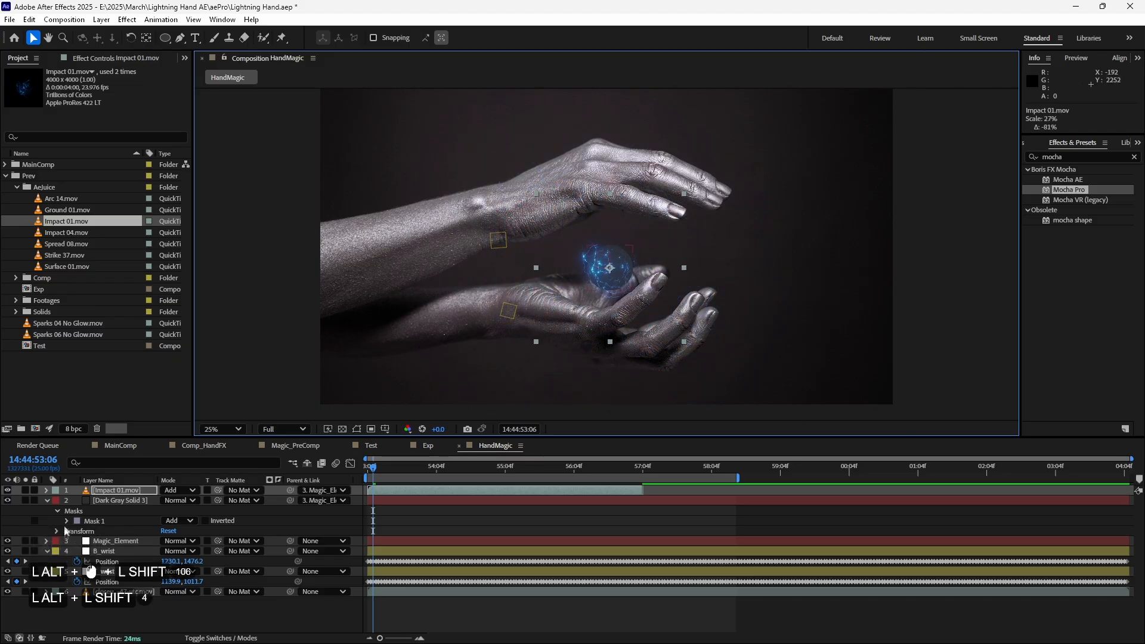
pyautogui.click(105, 502)
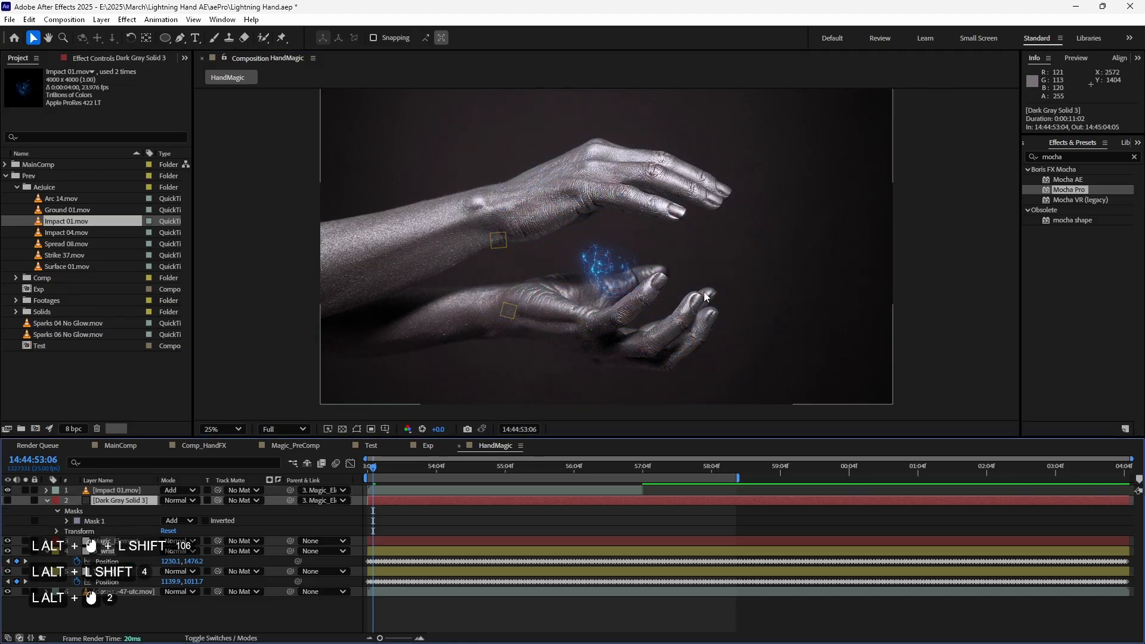
# Step: End the work area at 14:44:57:04, where Impact 01.mov finishes, and preview the lightning between the hands
pyautogui.click(643, 472)
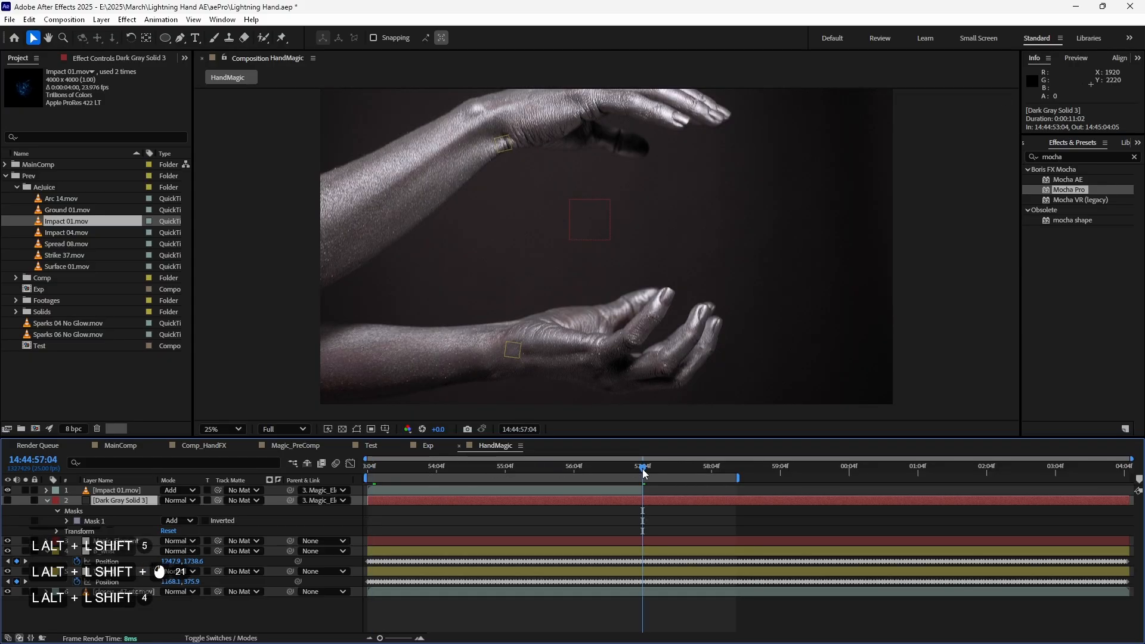
pyautogui.hotkey('alt', 'n')
pyautogui.press('alt+KP_0')
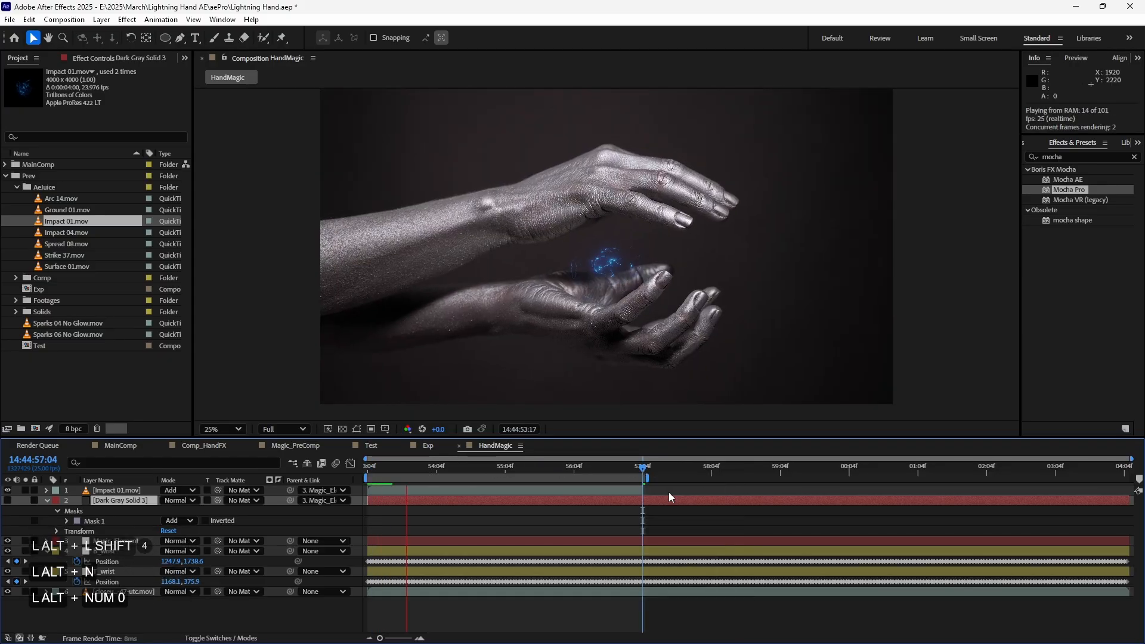
pyautogui.press('space')
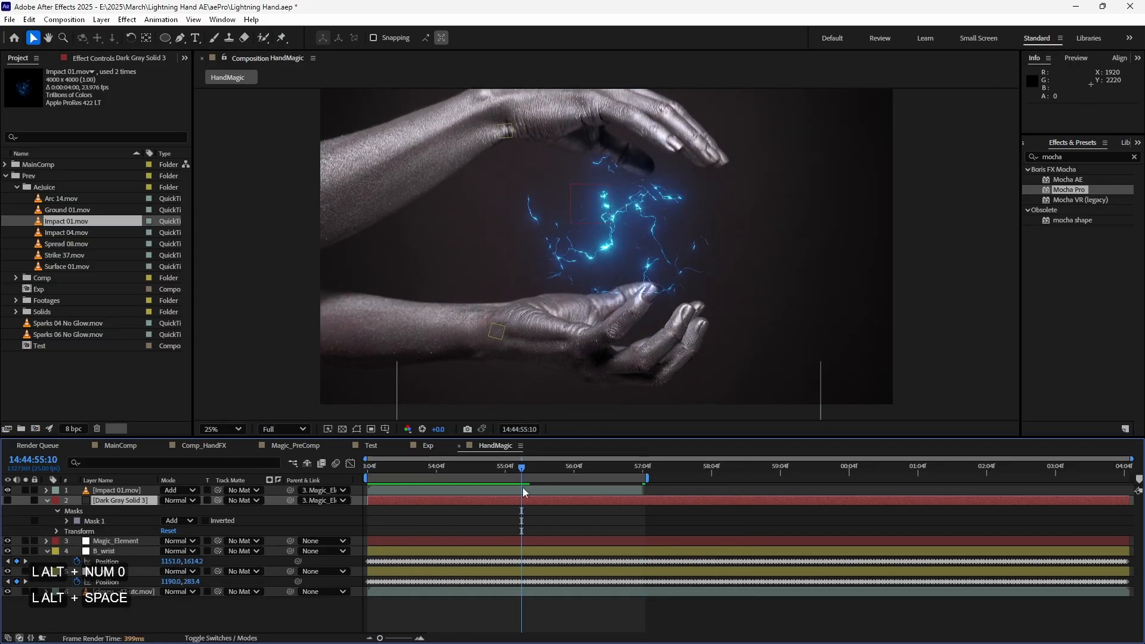
# Step: Reduce the Impact 01.mov layer's Scale to 15.7% at 14:44:55:10 and preview the animation
pyautogui.click(524, 490)
pyautogui.press('s')
pyautogui.moveTo(177, 504); pyautogui.dragTo(171, 505)
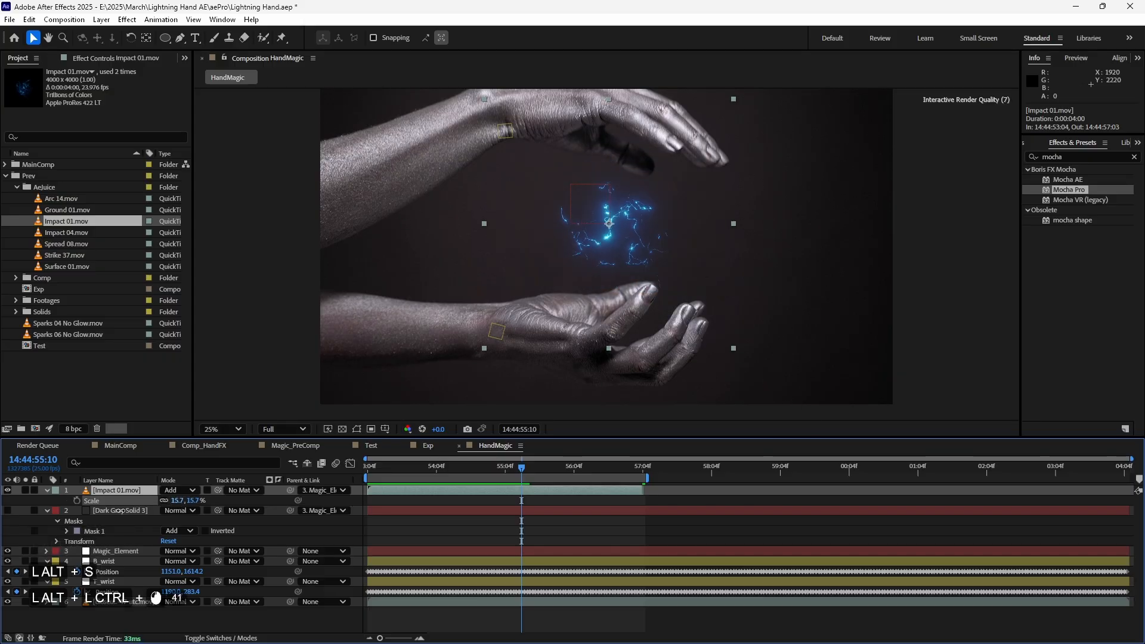
pyautogui.press('alt+KP_0')
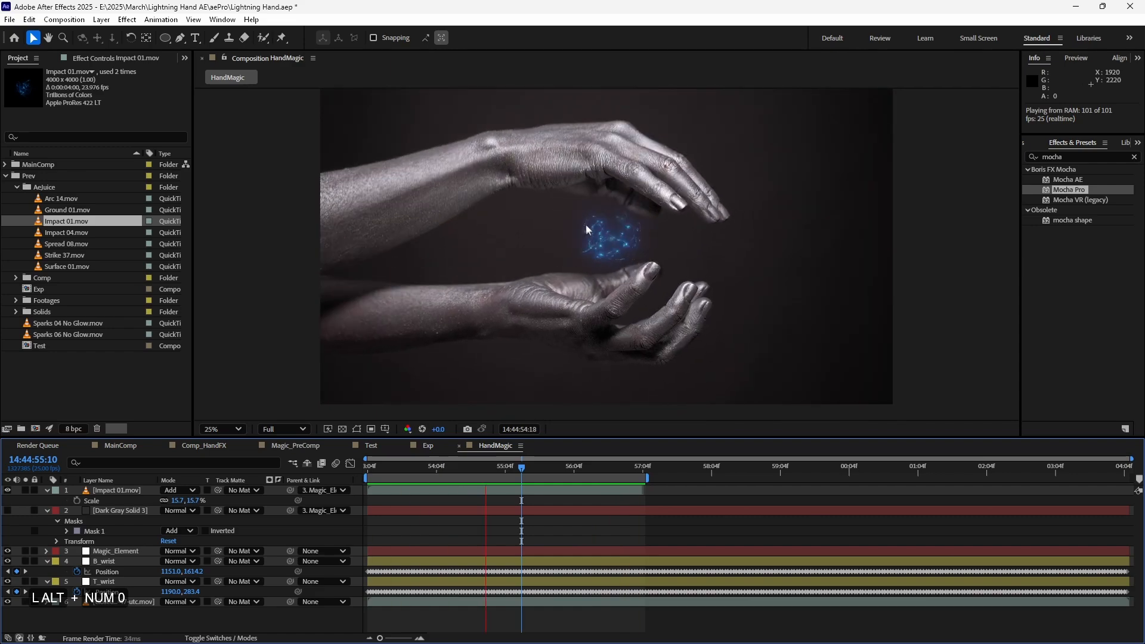
pyautogui.hotkey('alt', 'space')
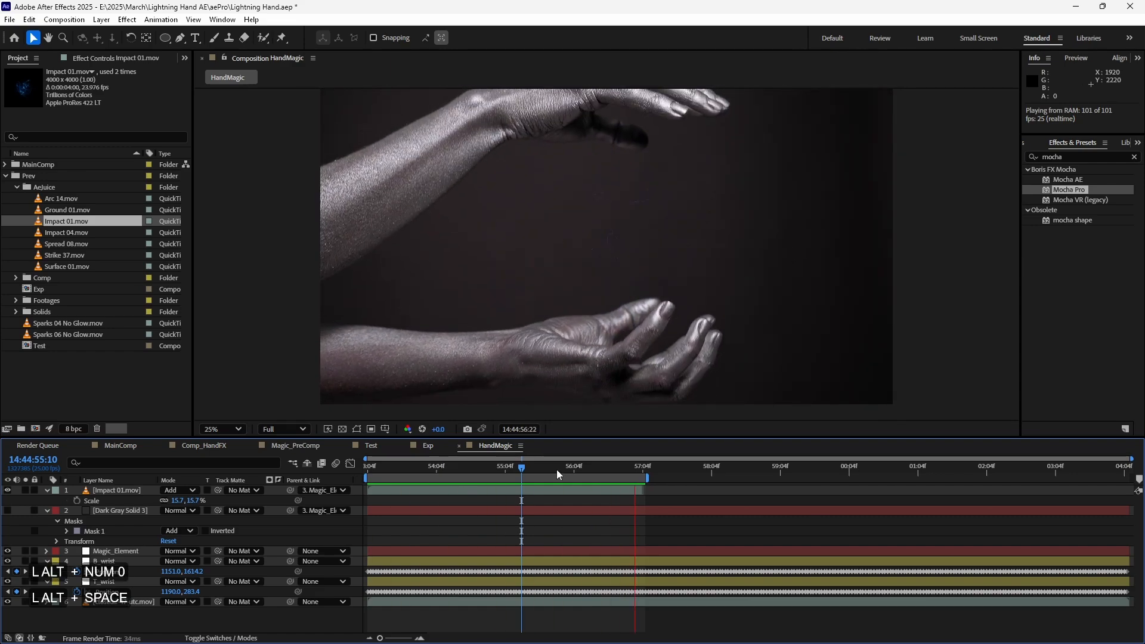
# Step: Add Impact 04.mov as the top layer starting at 14:44:55:06, and set its blending mode to Add
pyautogui.keyDown('alt'); pyautogui.click(69, 233); pyautogui.keyUp('alt')
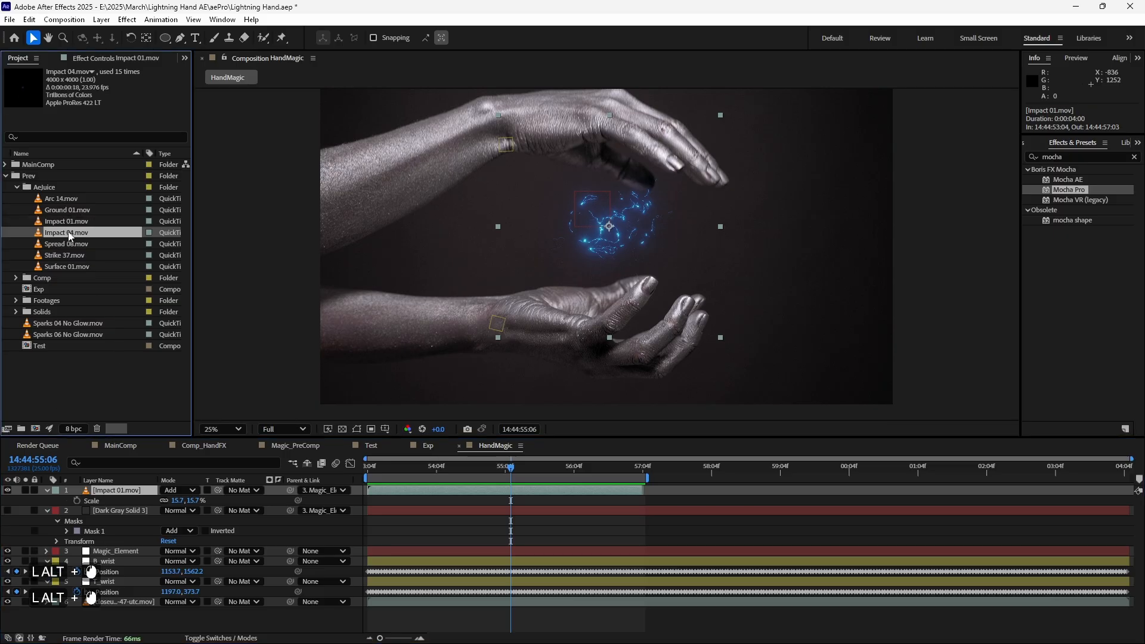
pyautogui.moveTo(70, 247); pyautogui.dragTo(527, 478)
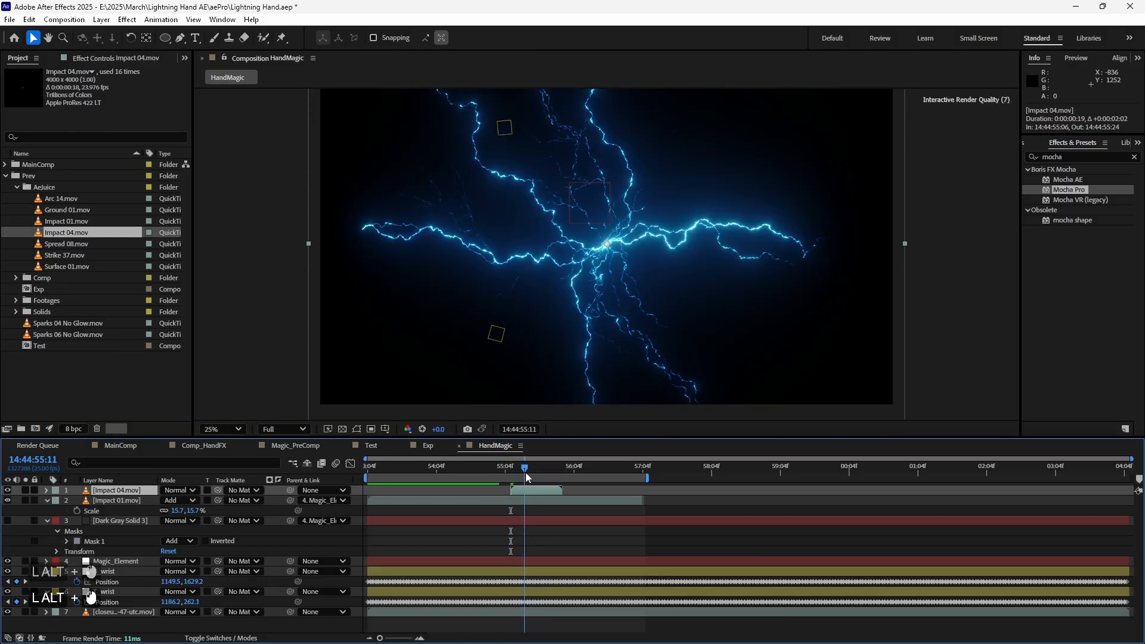
pyautogui.click(179, 490)
pyautogui.click(226, 242)
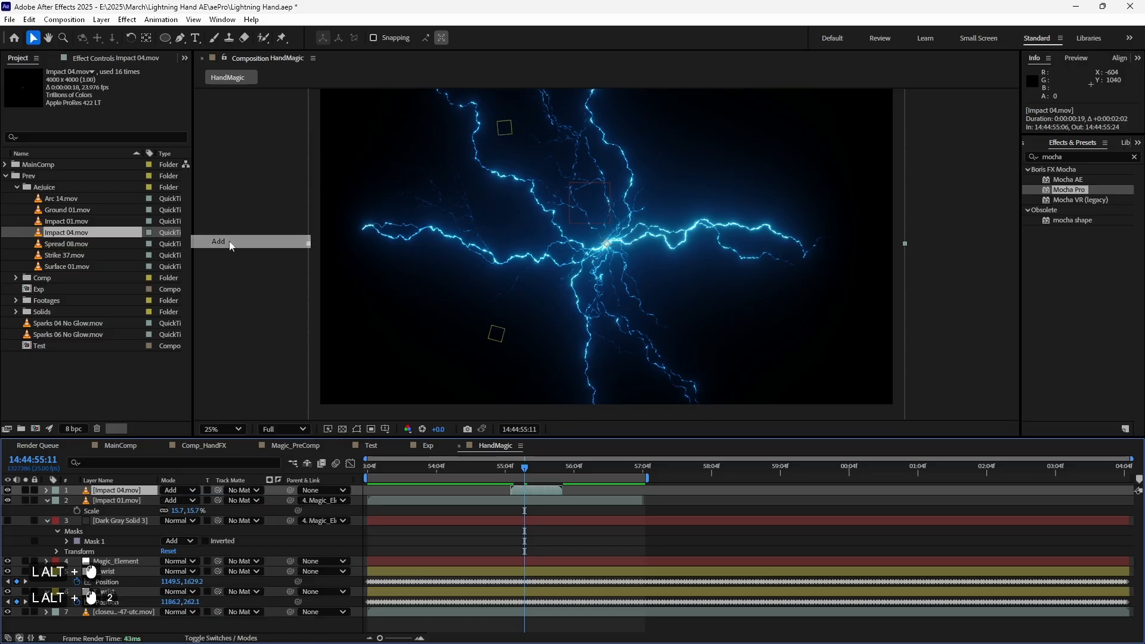
# Step: Fit Impact 04.mov between the hands at 31% scale, parent it to Magic_Element and preview the result
pyautogui.moveTo(909, 246); pyautogui.dragTo(721, 243)
pyautogui.moveTo(629, 289); pyautogui.dragTo(635, 262)
pyautogui.click(113, 563)
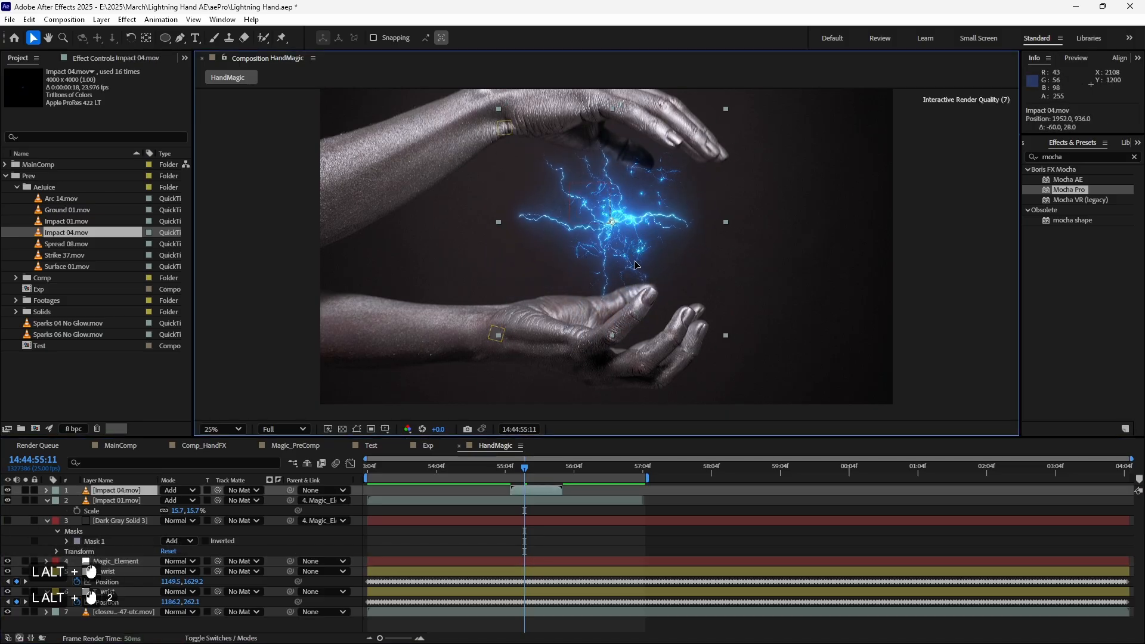
pyautogui.moveTo(729, 223)
pyautogui.mouseDown()
pyautogui.moveTo(694, 225)
pyautogui.moveTo(707, 222)
pyautogui.mouseUp()
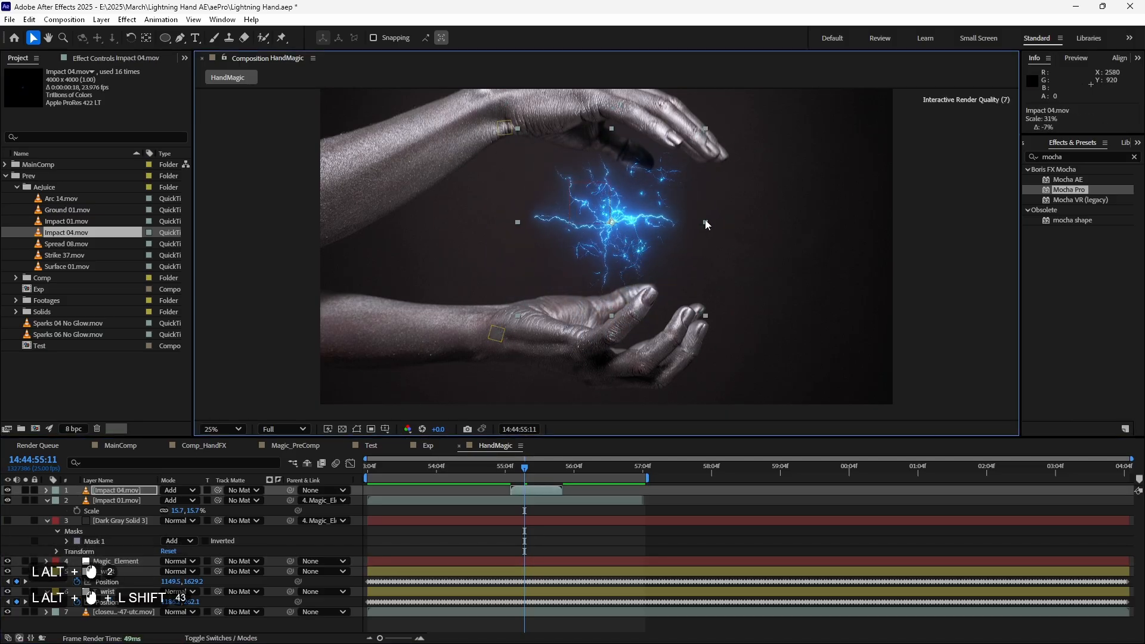
pyautogui.moveTo(291, 490); pyautogui.dragTo(135, 564)
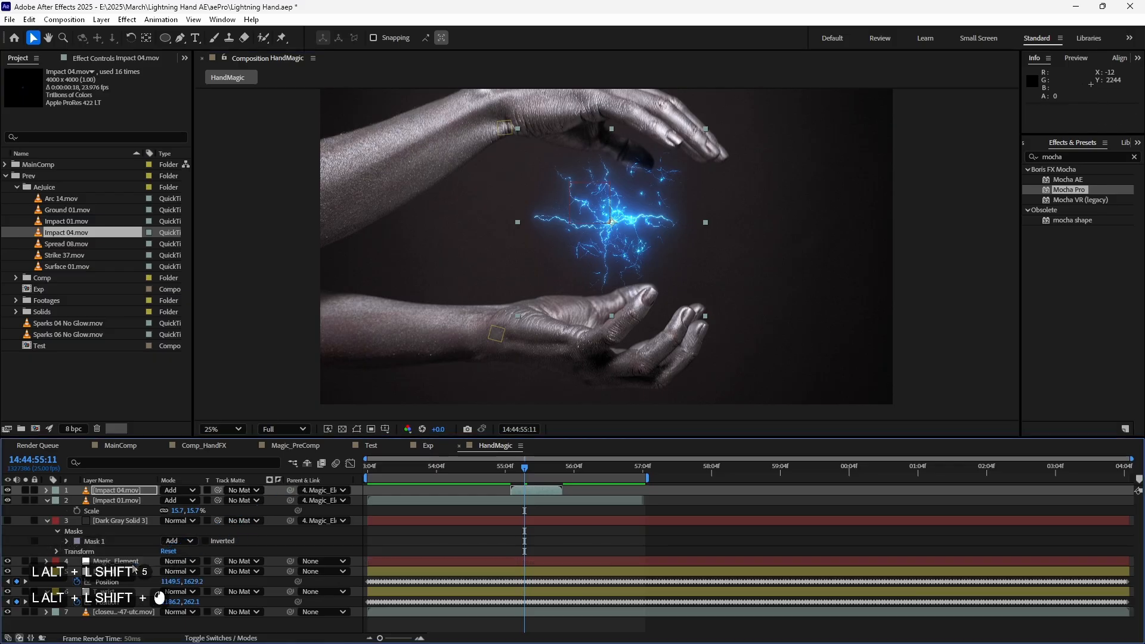
pyautogui.press('alt+shift+KP_0')
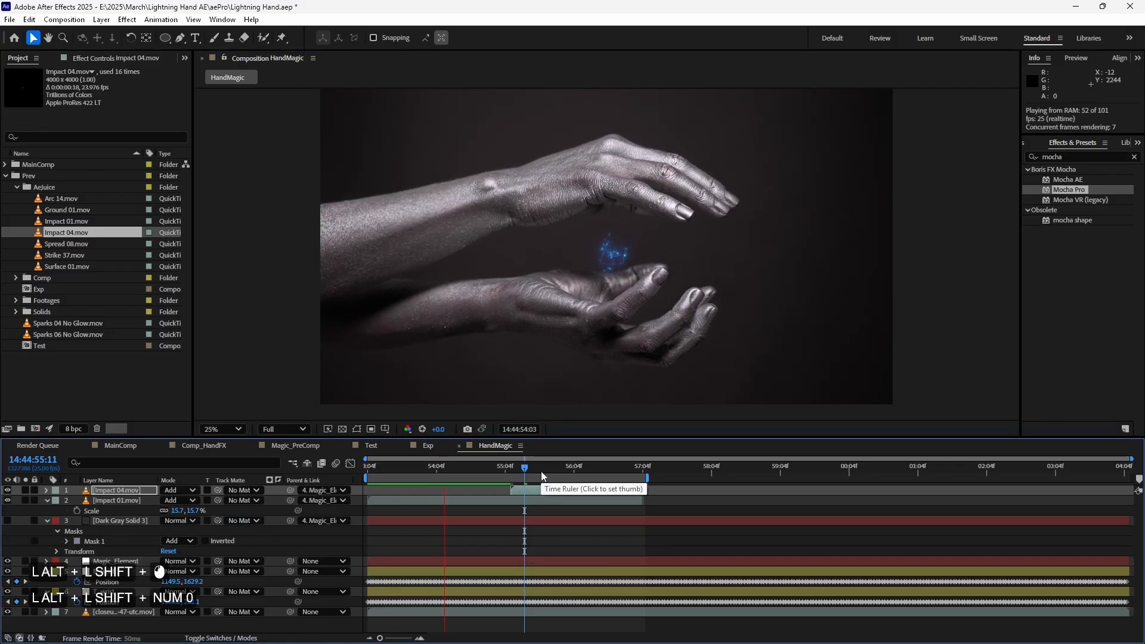
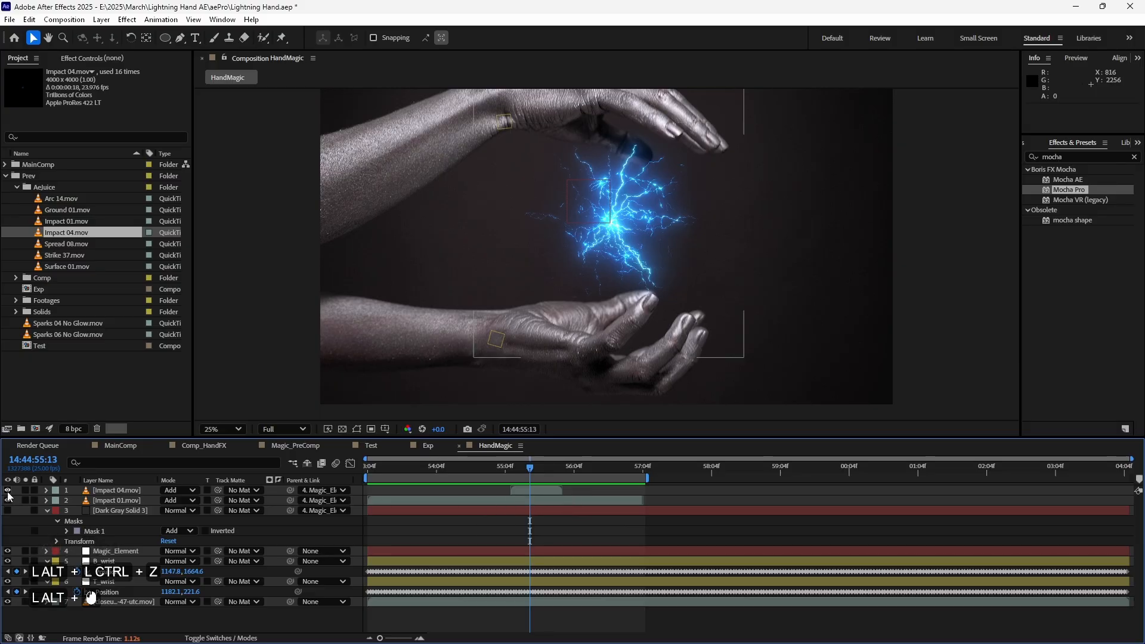
# Step: Delete the Impact 04.mov layer and pre-compose Impact 01.mov as Lightning_precomp, leaving all attributes in HandMagic
pyautogui.click(117, 491)
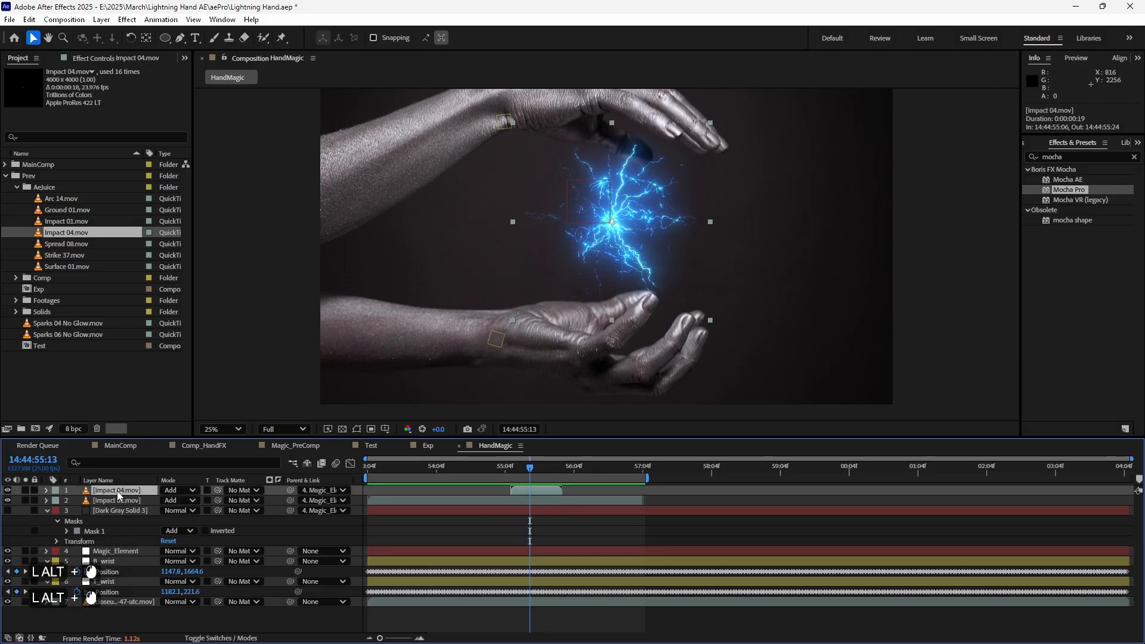
pyautogui.hotkey('alt', 'Delete')
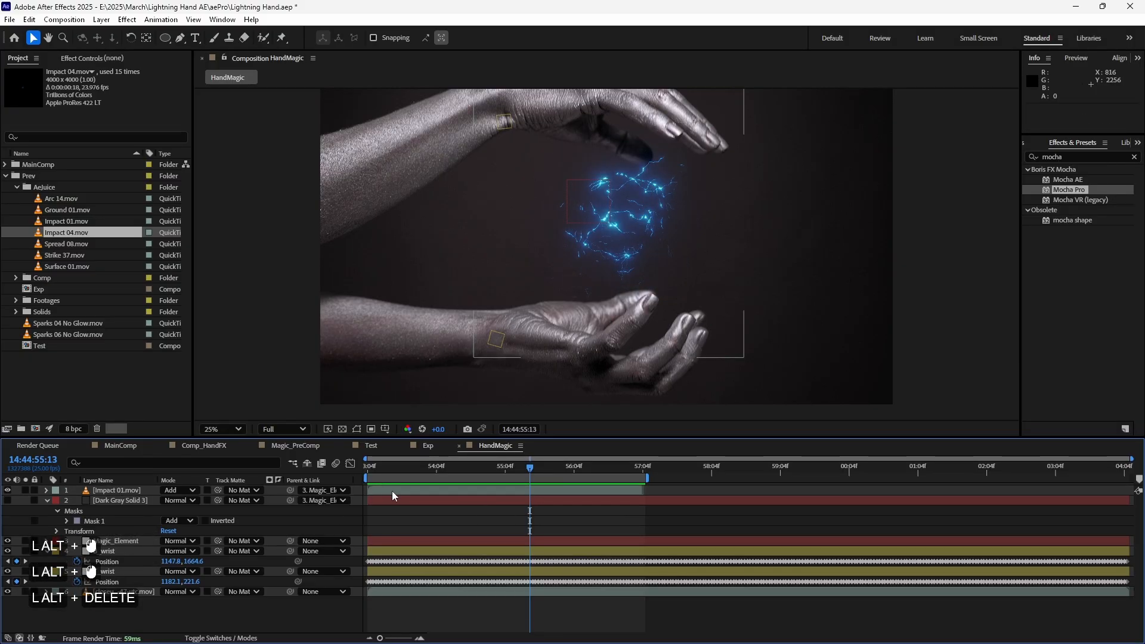
pyautogui.click(393, 496)
pyautogui.scroll(-2, 654, 365)
pyautogui.scroll(4, 661, 340)
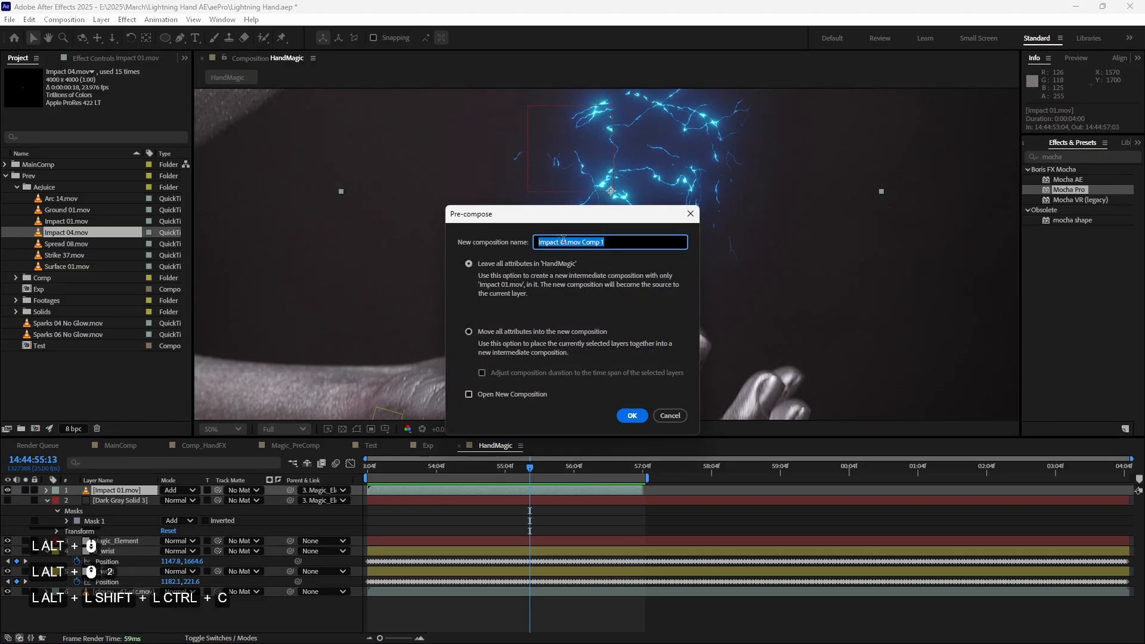
pyautogui.write('Lightnig')
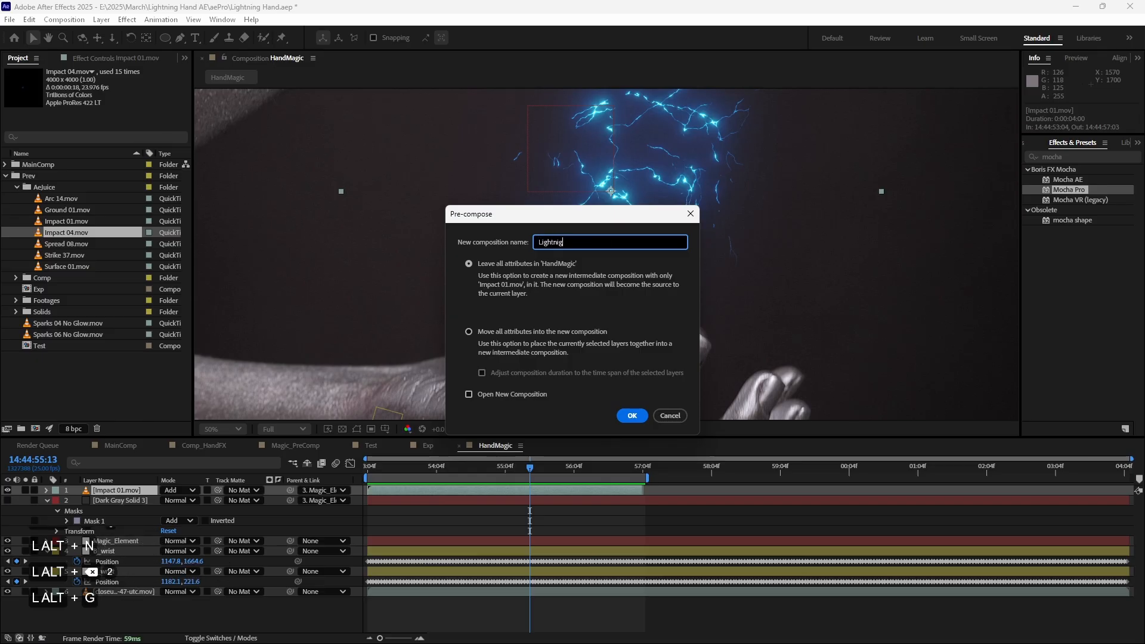
pyautogui.press('BackSpace')
pyautogui.write('ng_precomp')
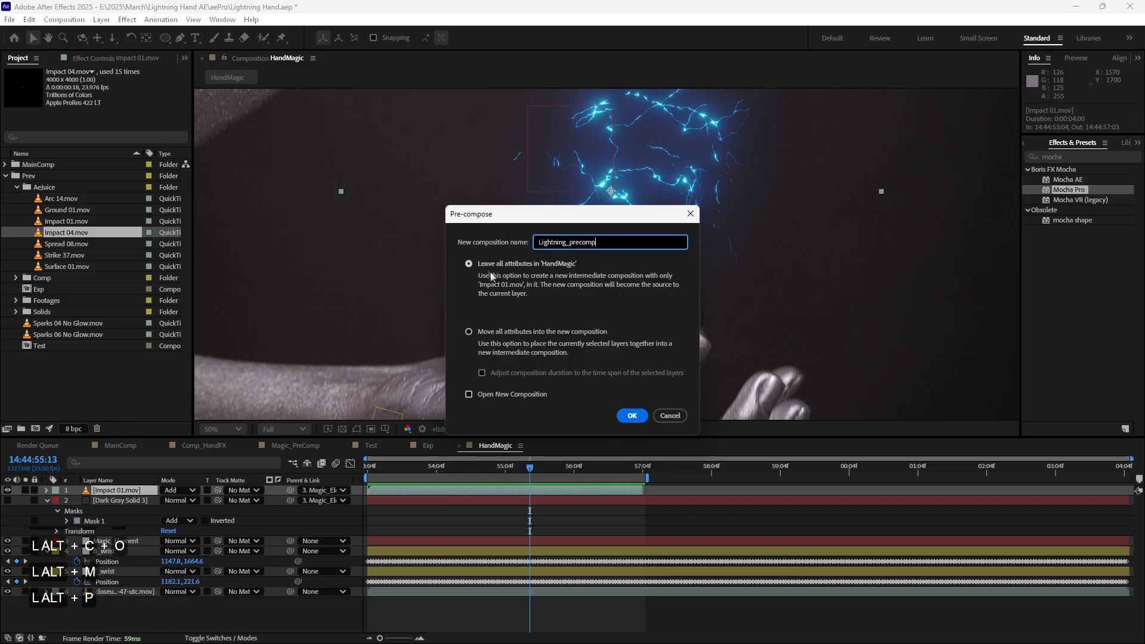
pyautogui.click(493, 331)
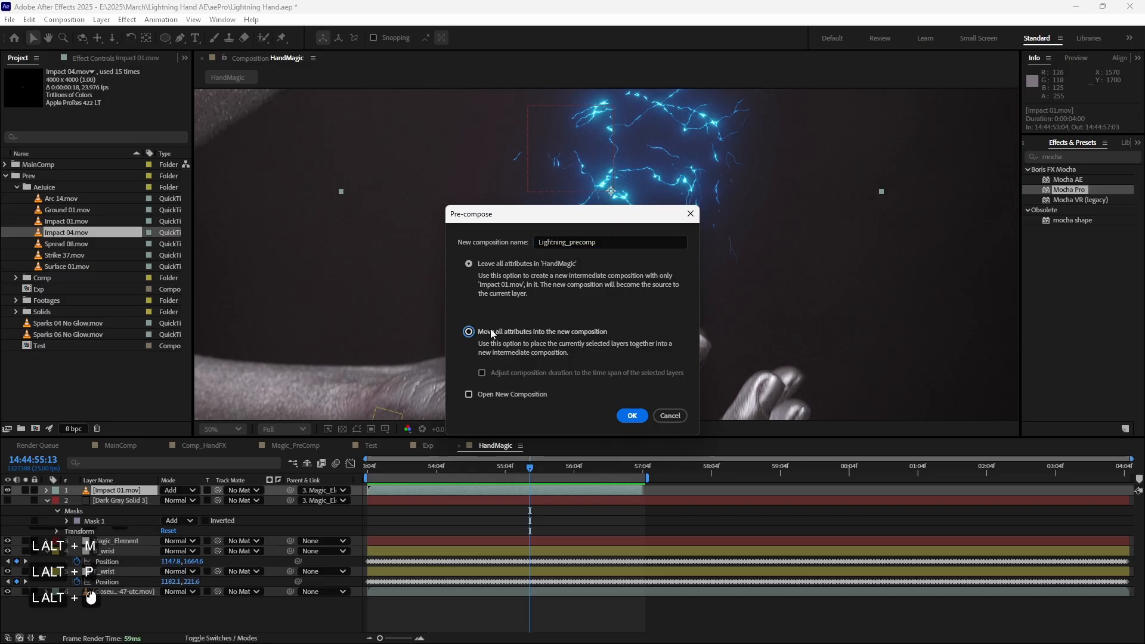
pyautogui.click(491, 263)
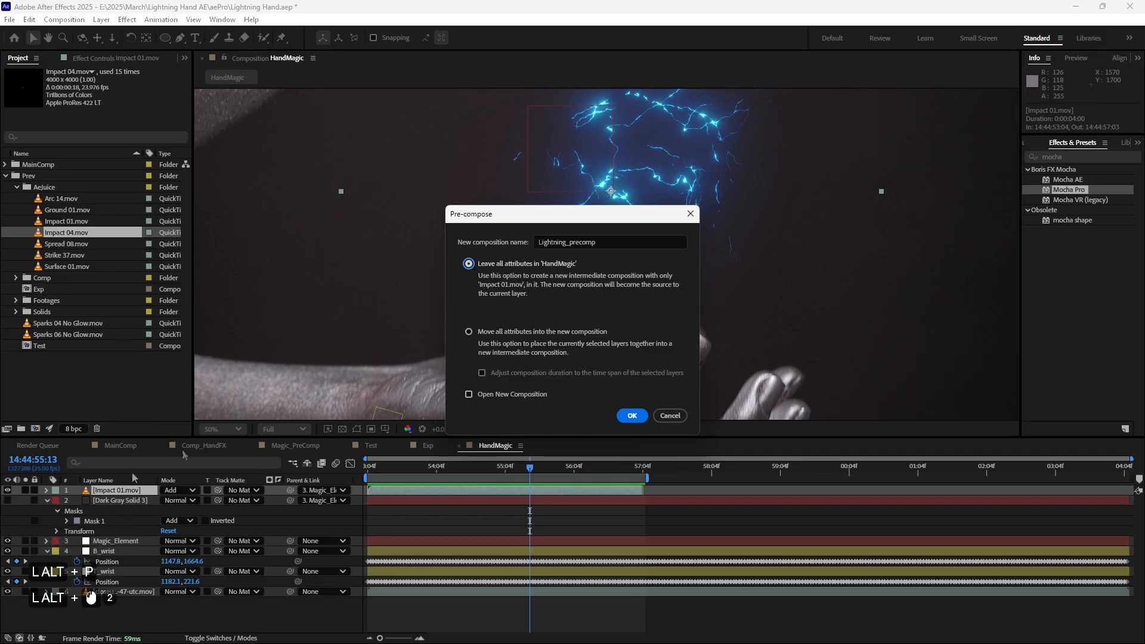
pyautogui.click(632, 416)
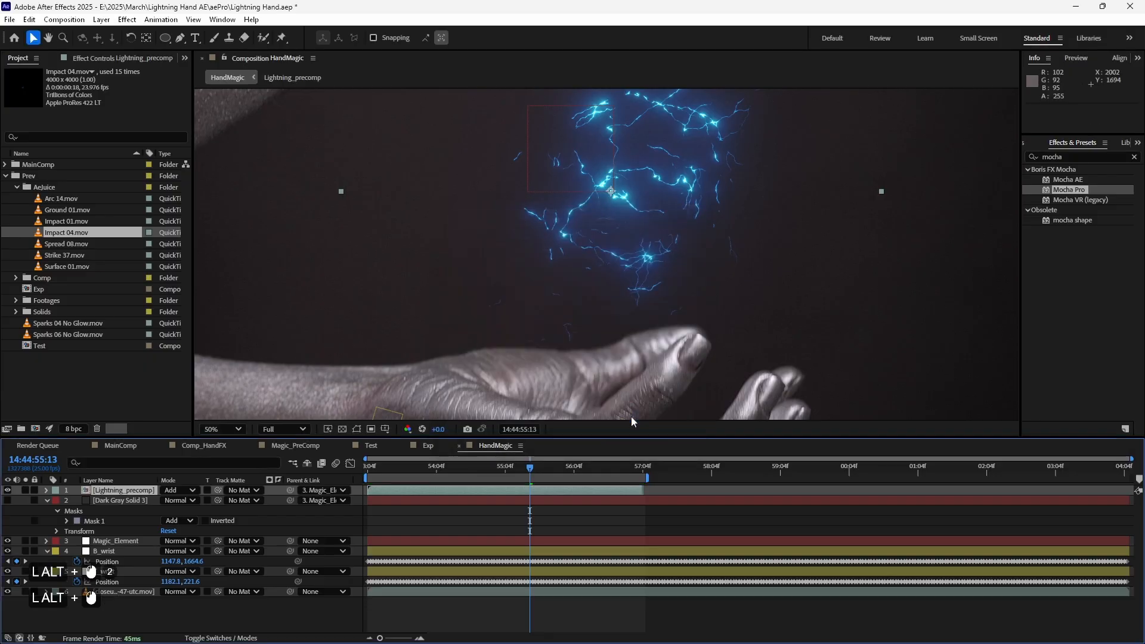
# Step: Open Lightning_precomp and add Impact 04.mov as the top layer starting at 0:00:02:00
pyautogui.scroll(-2, 580, 322)
pyautogui.scroll(1, 439, 366)
pyautogui.doubleClick(130, 491)
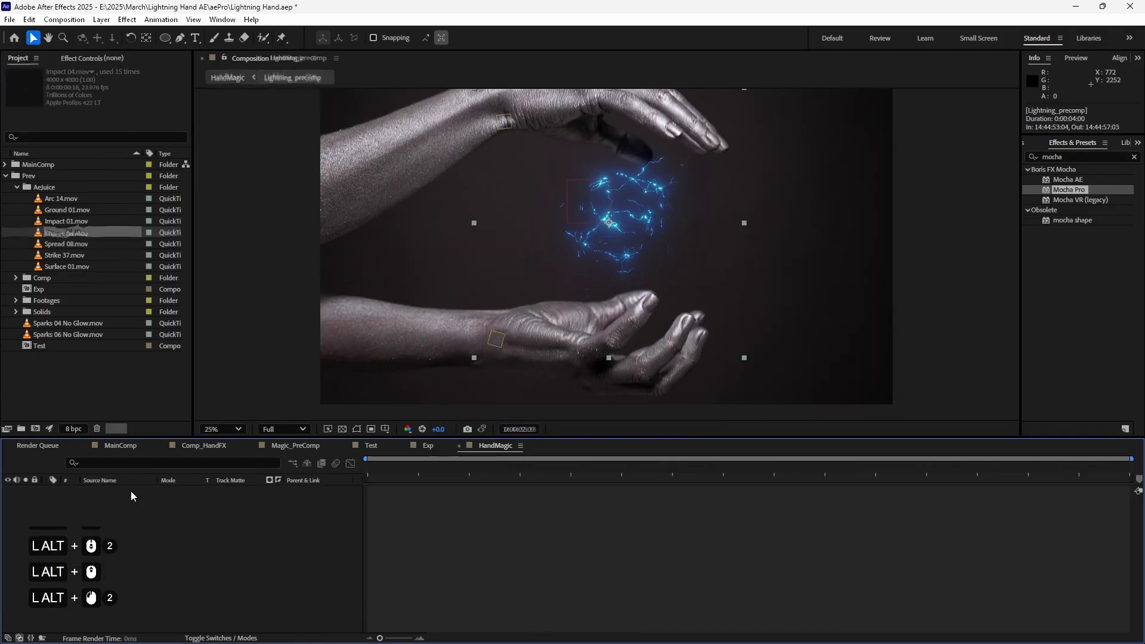
pyautogui.scroll(-1, 626, 309)
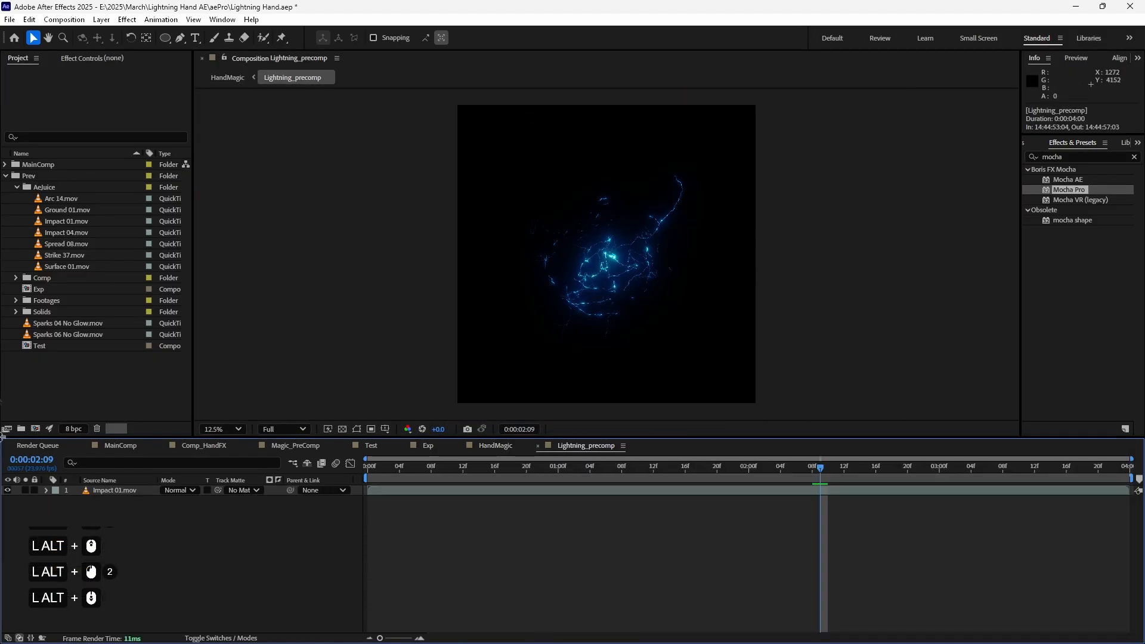
pyautogui.click(89, 201)
pyautogui.click(79, 210)
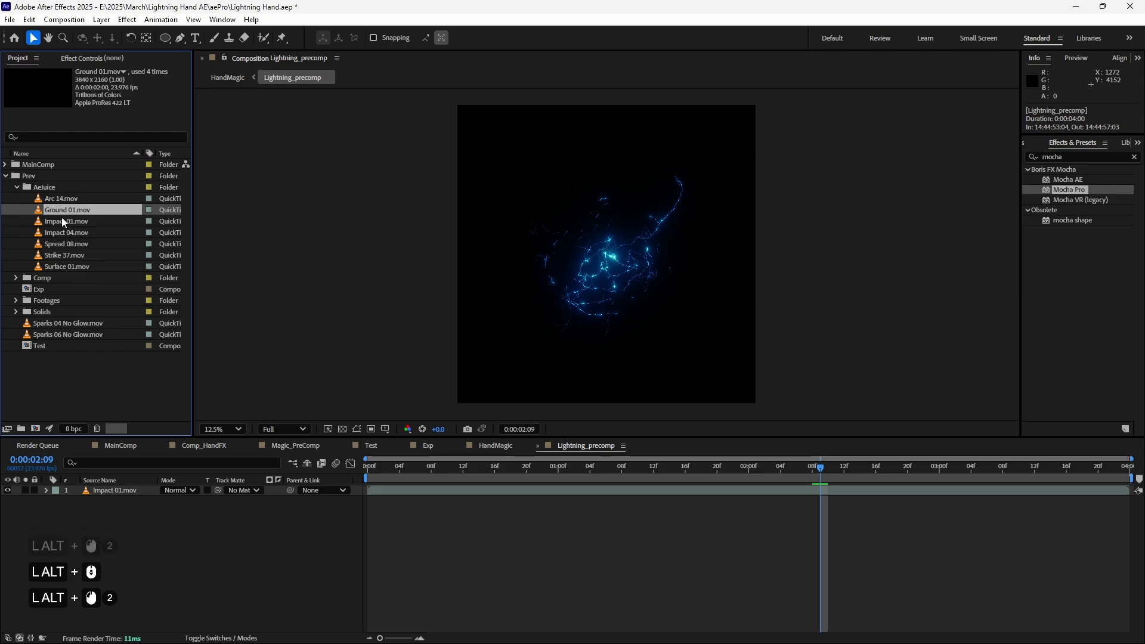
pyautogui.click(66, 222)
pyautogui.moveTo(65, 233); pyautogui.dragTo(765, 489)
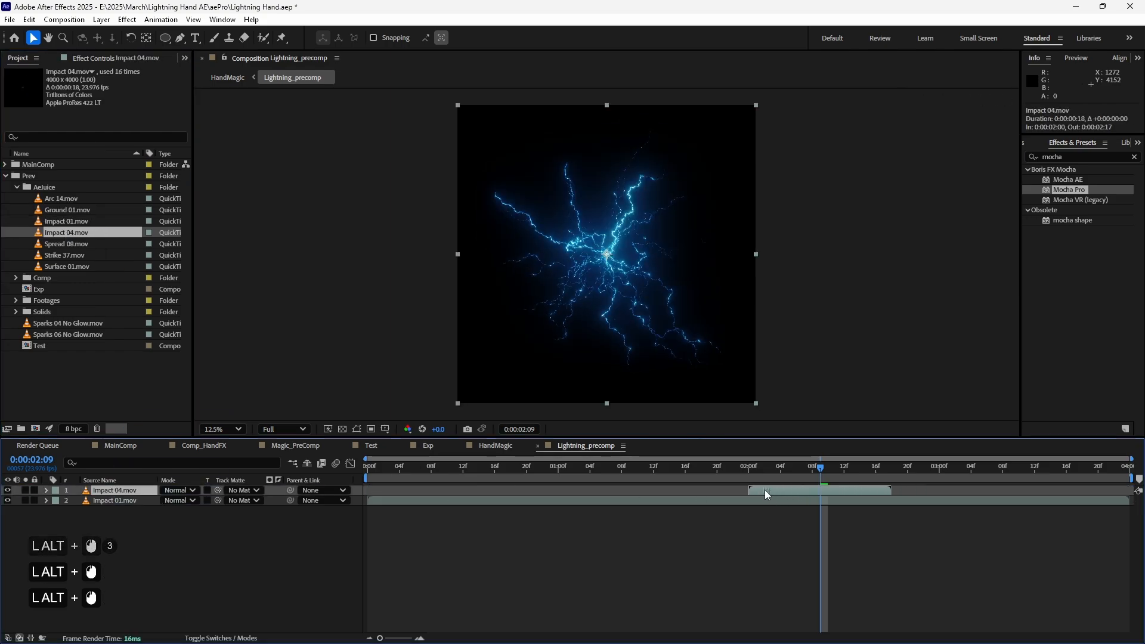
# Step: Shift Impact 04.mov to start at 0:00:01:22 in Lightning_precomp, checking it in HandMagic, and hide Impact 01.mov
pyautogui.hotkey('alt', 'Tab')
pyautogui.keyDown('alt'); pyautogui.click(650, 555); pyautogui.keyUp('alt')
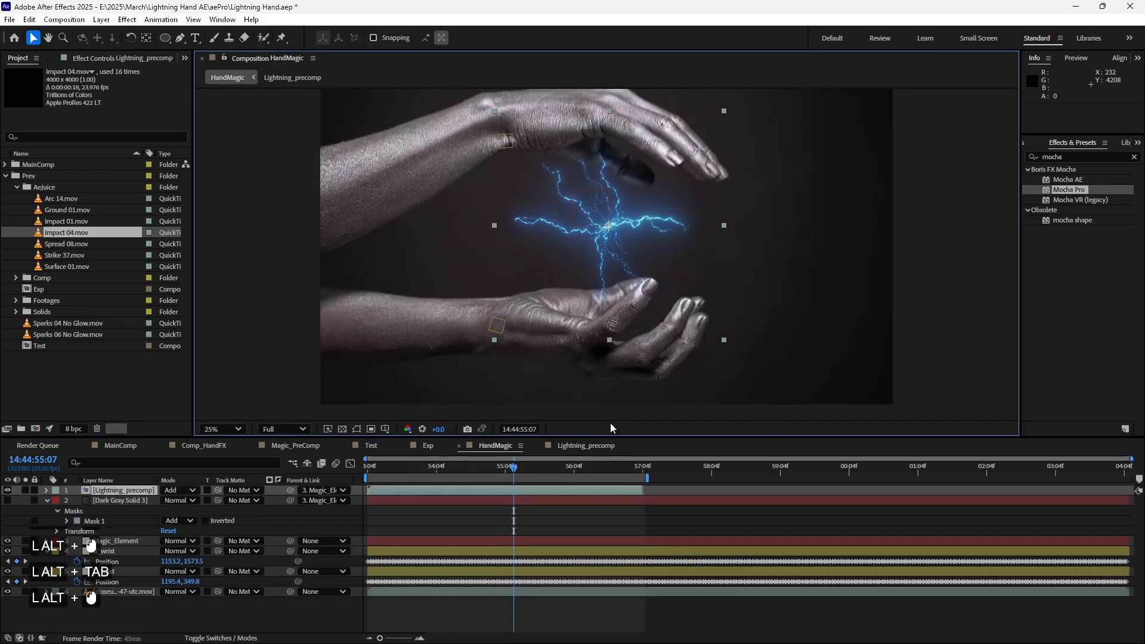
pyautogui.doubleClick(468, 490)
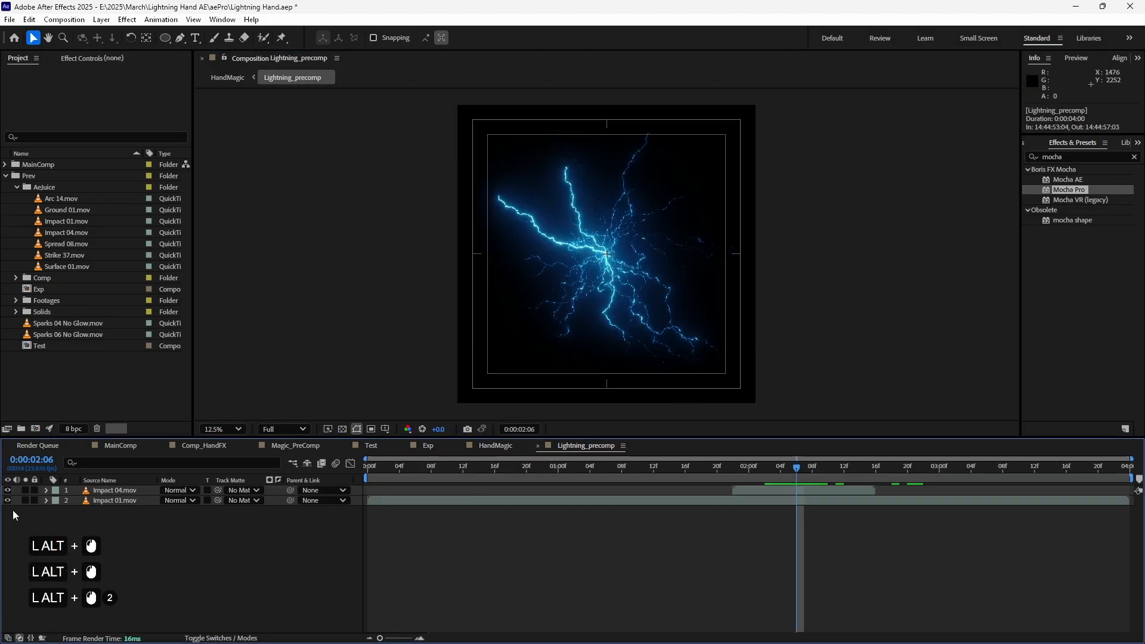
pyautogui.hotkey('alt', 'Tab')
pyautogui.keyDown('alt'); pyautogui.click(449, 568); pyautogui.keyUp('alt')
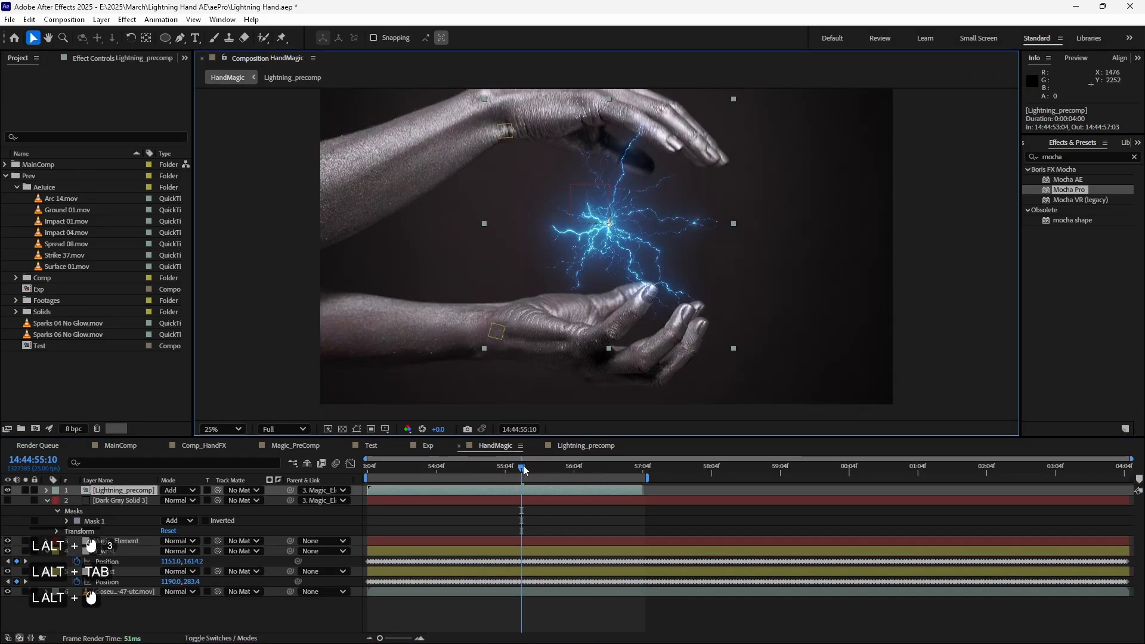
pyautogui.moveTo(523, 470); pyautogui.dragTo(439, 472)
pyautogui.keyDown('alt'); pyautogui.doubleClick(414, 493); pyautogui.keyUp('alt')
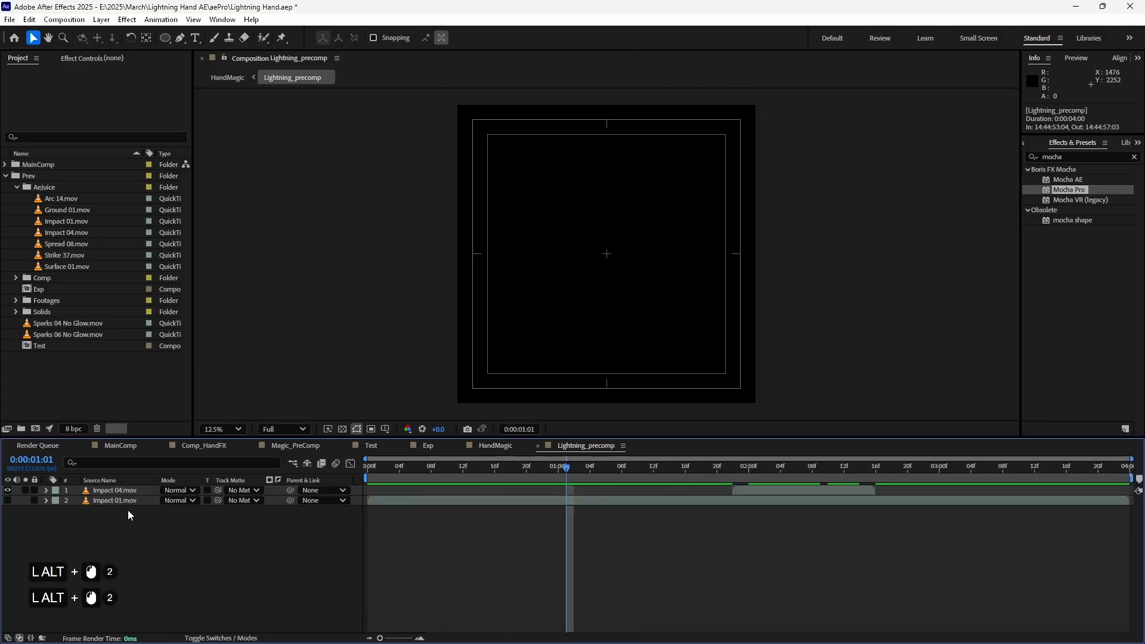
# Step: Duplicate Impact 04.mov twice and move the copies to start at 0:00:00:23 and 0:00:00:00
pyautogui.keyDown('alt'); pyautogui.click(740, 486); pyautogui.keyUp('alt')
pyautogui.hotkey('ctrl', 'alt', 'd')
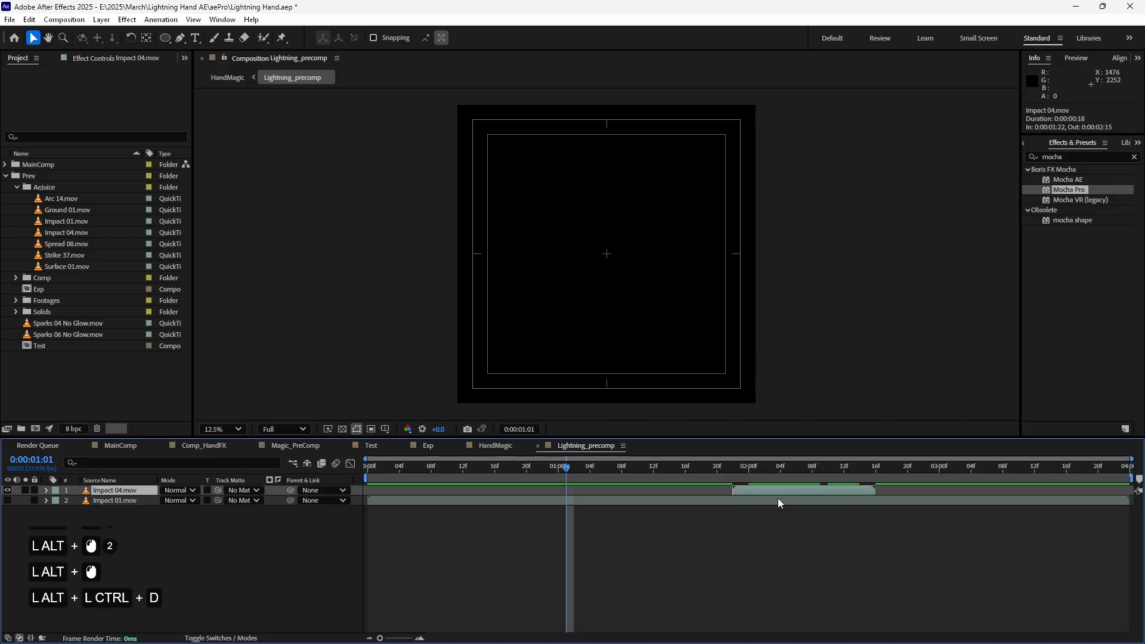
pyautogui.keyDown('alt'); pyautogui.click(764, 486); pyautogui.keyUp('alt')
pyautogui.moveTo(766, 490); pyautogui.dragTo(428, 492)
pyautogui.hotkey('ctrl', 'alt', 'd')
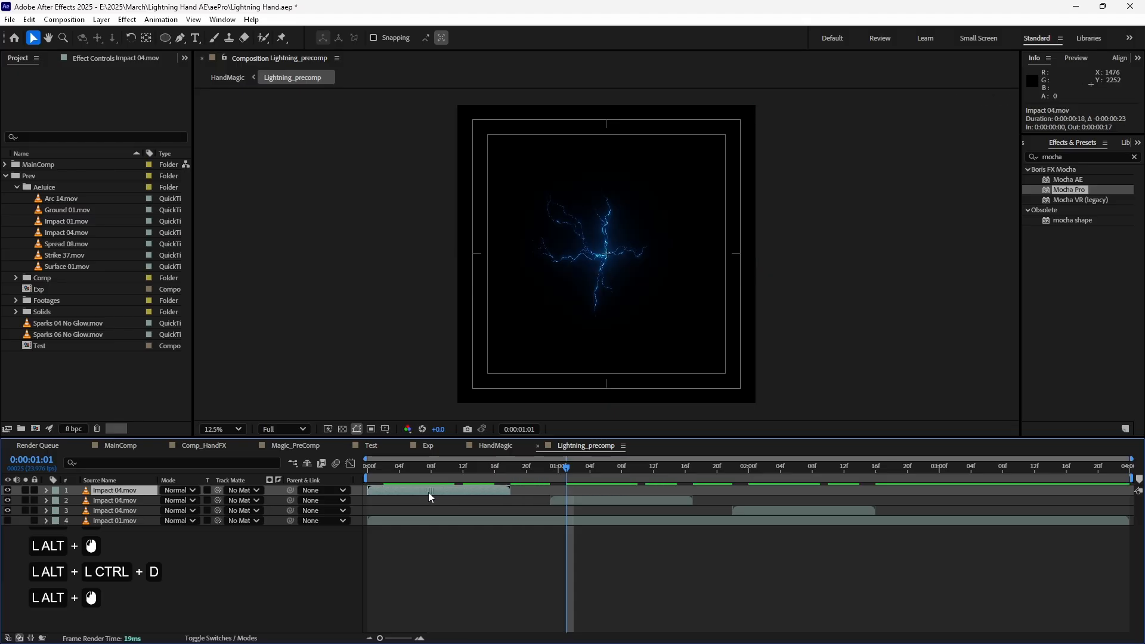
# Step: Return to HandMagic, save the project and preview the lightning bursts up to 14:44:56:17
pyautogui.keyDown('alt'); pyautogui.click(511, 582); pyautogui.keyUp('alt')
pyautogui.hotkey('alt', 'Tab')
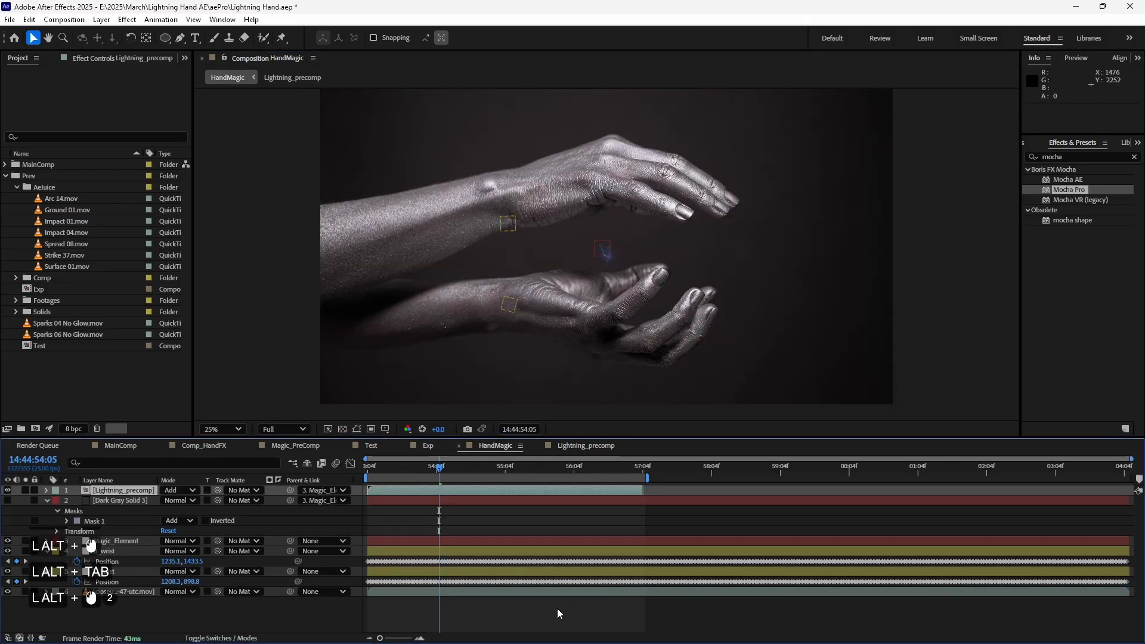
pyautogui.hotkey('ctrl', 'alt', 's')
pyautogui.press('alt+KP_0')
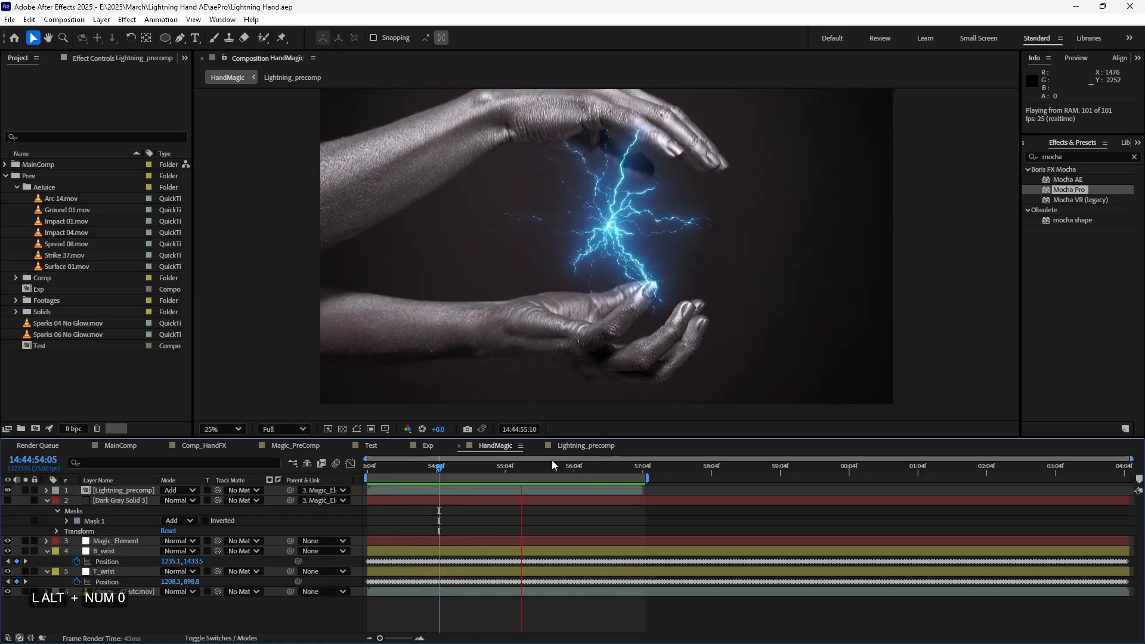
pyautogui.hotkey('alt', 'space')
pyautogui.moveTo(528, 467); pyautogui.dragTo(607, 478)
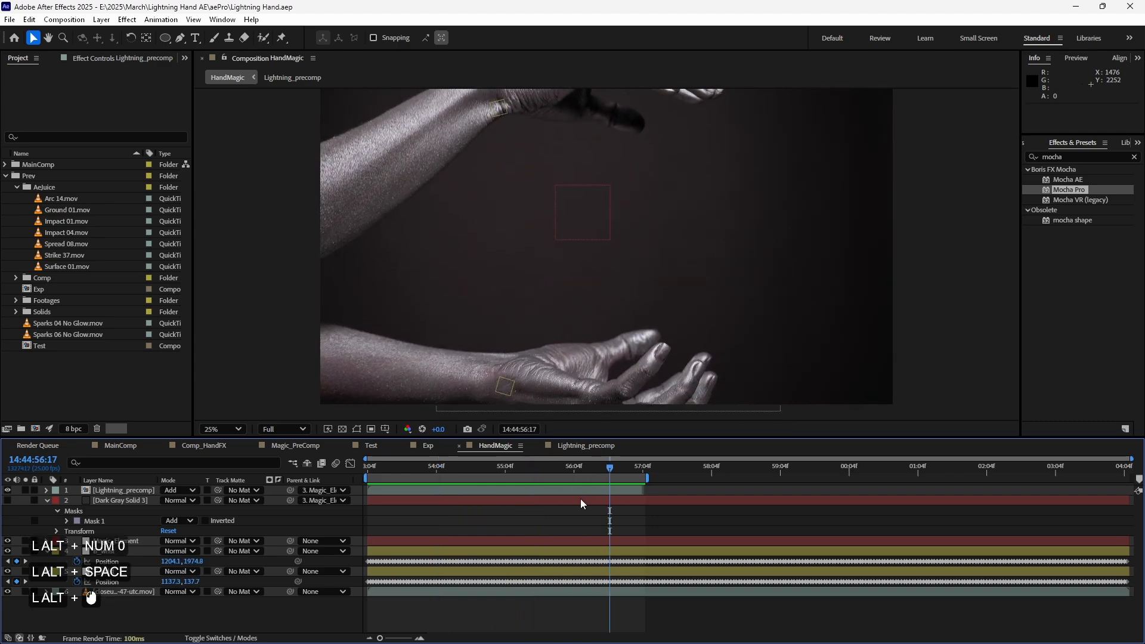
# Step: In Lightning_precomp, duplicate the latest-starting Impact 04.mov layer and move the copy to start at about 0:00:03:00
pyautogui.keyDown('alt'); pyautogui.click(583, 489); pyautogui.keyUp('alt')
pyautogui.keyDown('alt'); pyautogui.doubleClick(583, 489); pyautogui.keyUp('alt')
pyautogui.keyDown('alt'); pyautogui.click(792, 511); pyautogui.keyUp('alt')
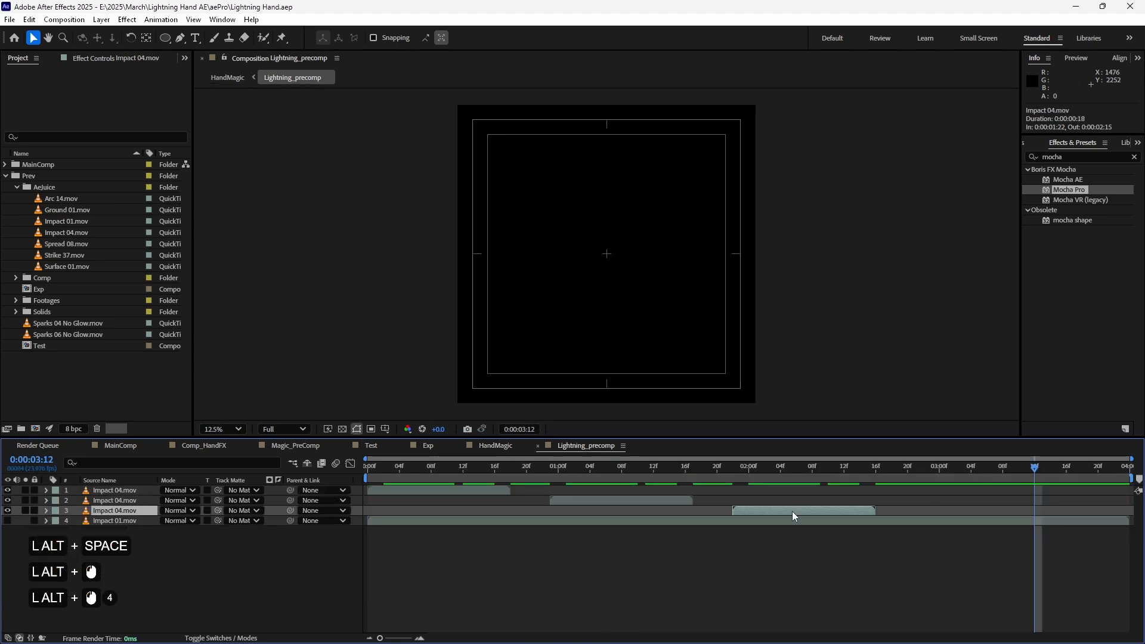
pyautogui.hotkey('ctrl', 'alt', 'd')
pyautogui.keyDown('alt'); pyautogui.click(763, 523); pyautogui.keyUp('alt')
pyautogui.moveTo(763, 524); pyautogui.dragTo(967, 525)
# Step: Preview the HandMagic composition with the additional lightning burst at the end
pyautogui.hotkey('alt', 'Tab')
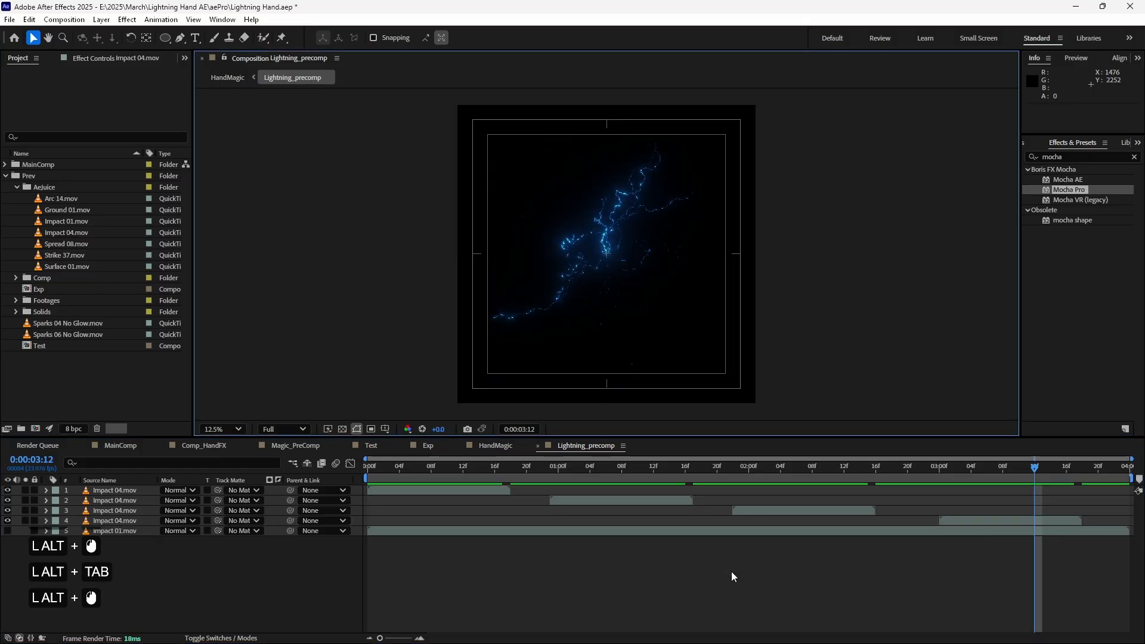
pyautogui.keyDown('alt'); pyautogui.click(722, 572); pyautogui.keyUp('alt')
pyautogui.press('alt+KP_0')
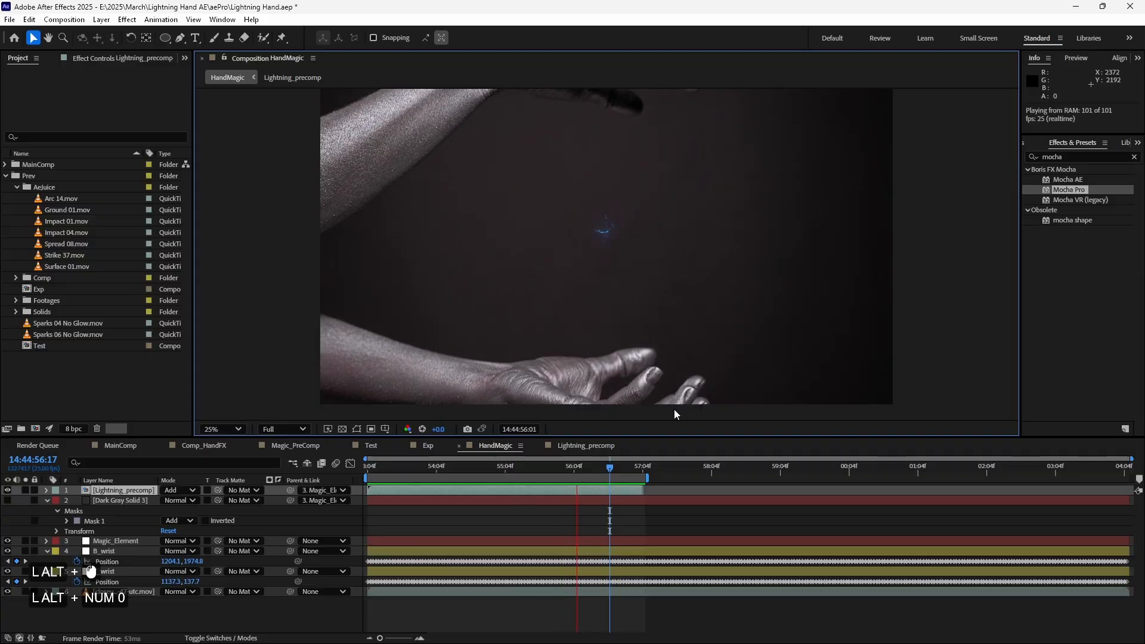
pyautogui.hotkey('alt', 'space')
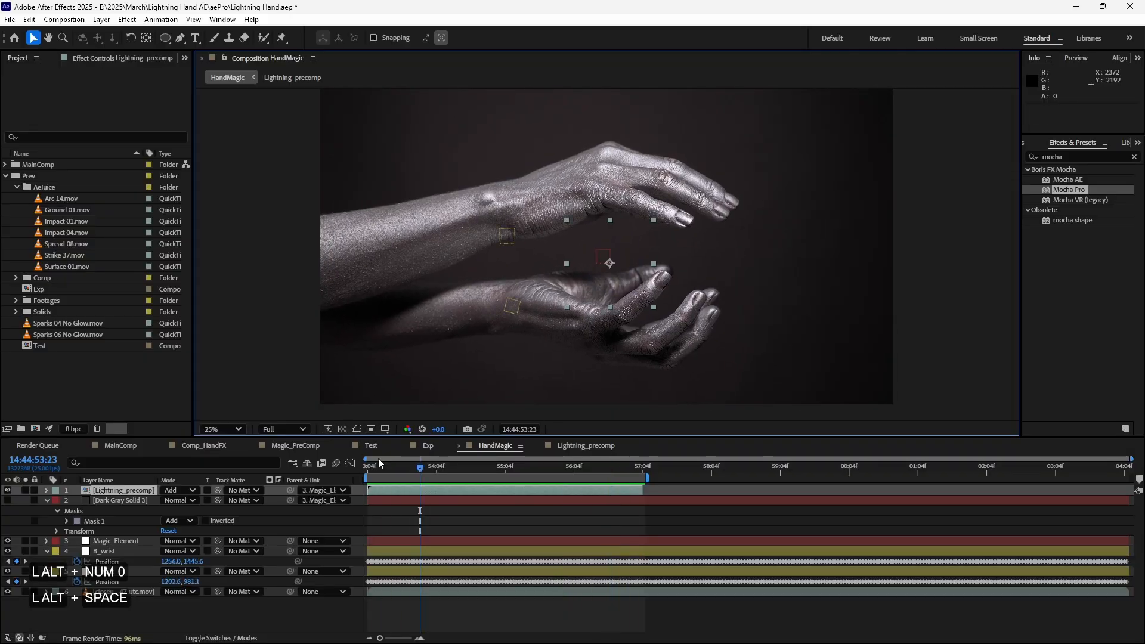
# Step: Set Lightning_precomp's Scale to 12.6% at 14:44:55:12, save the project, and raise the Scale to 16.6%
pyautogui.moveTo(418, 465); pyautogui.dragTo(528, 473)
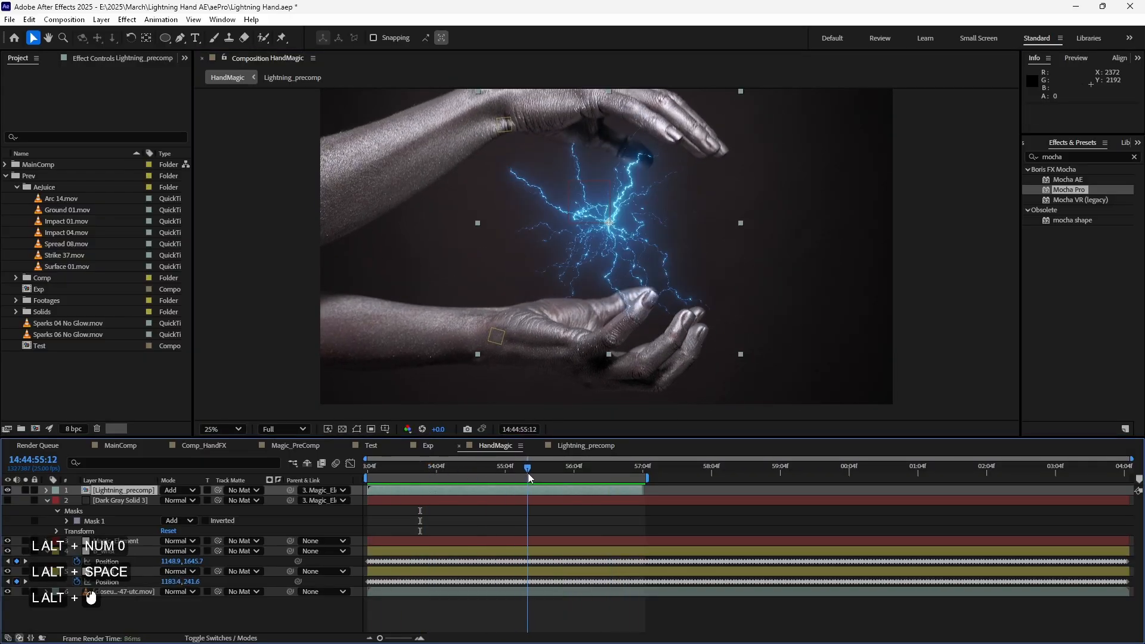
pyautogui.click(438, 491)
pyautogui.press('s')
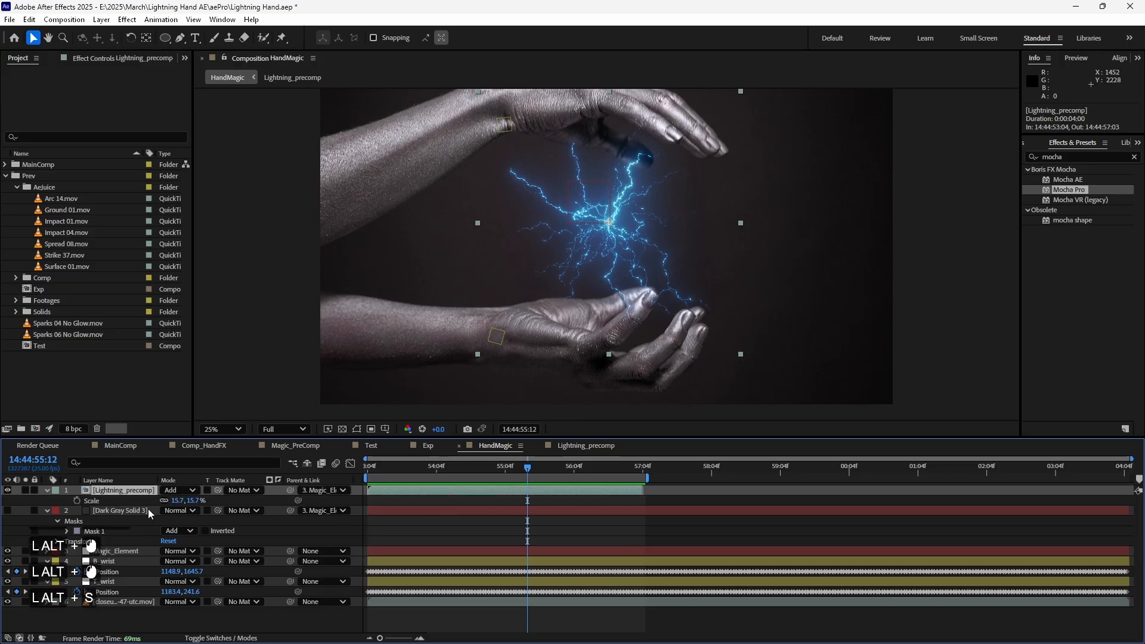
pyautogui.moveTo(180, 501); pyautogui.dragTo(162, 499)
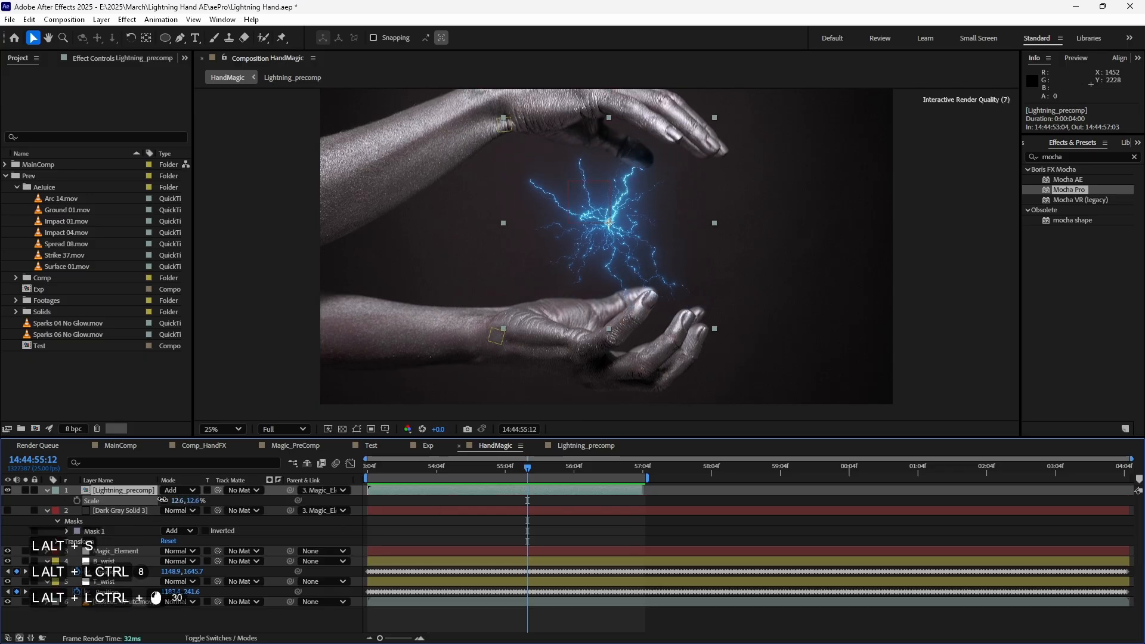
pyautogui.hotkey('ctrl', 's')
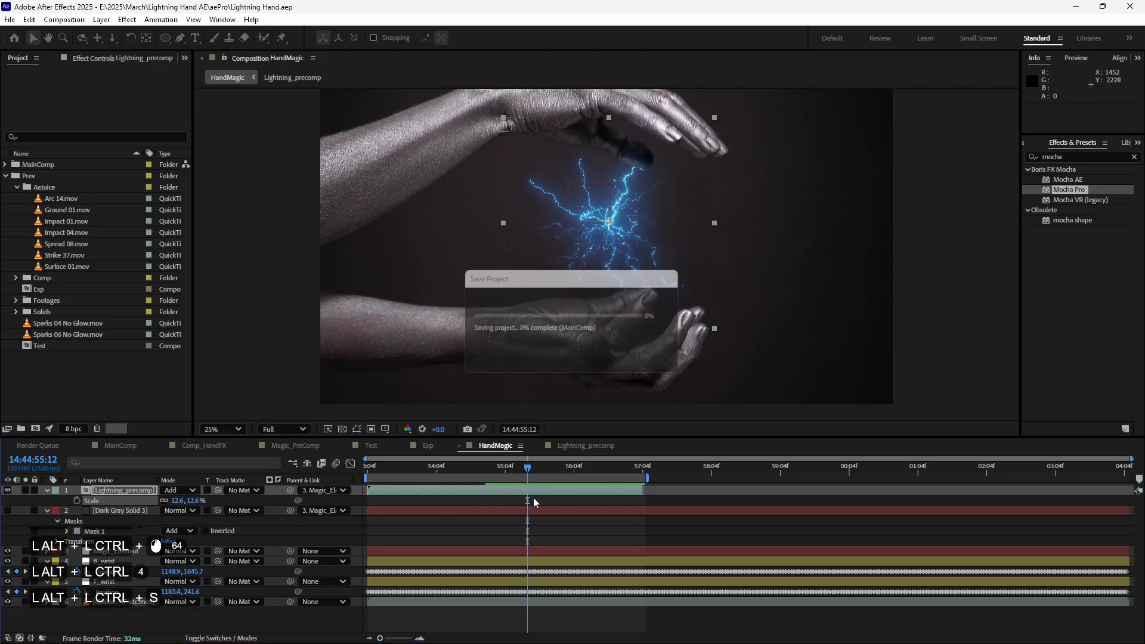
pyautogui.moveTo(184, 501); pyautogui.dragTo(201, 501)
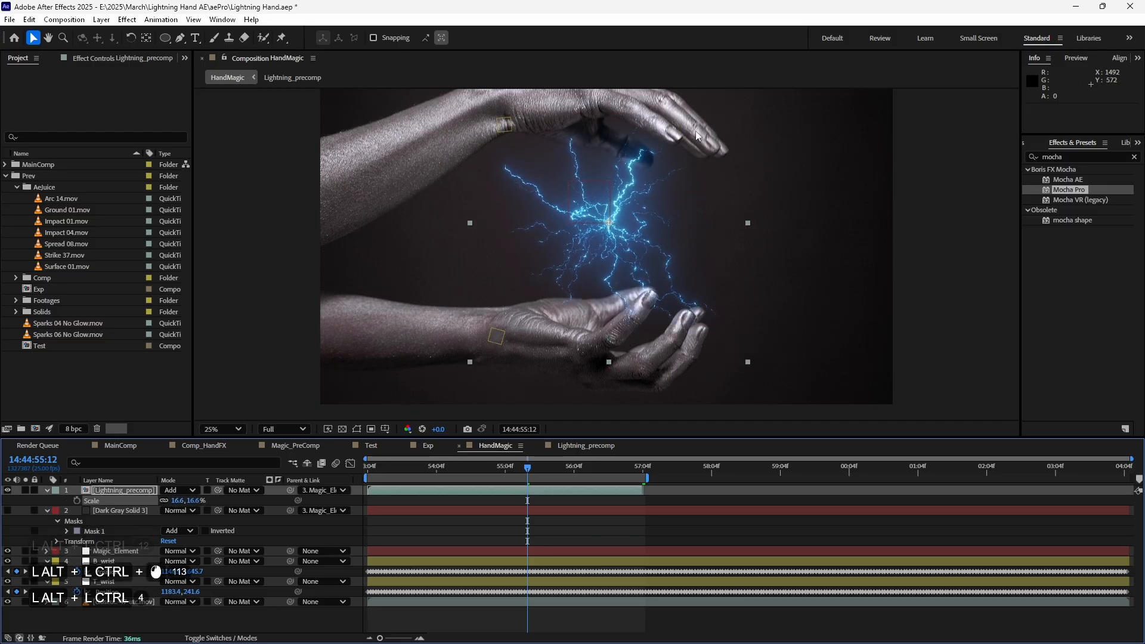
# Step: Make the Impact 01.mov layer visible in Lightning_precomp and check the result in HandMagic
pyautogui.click(135, 491)
pyautogui.doubleClick(108, 494)
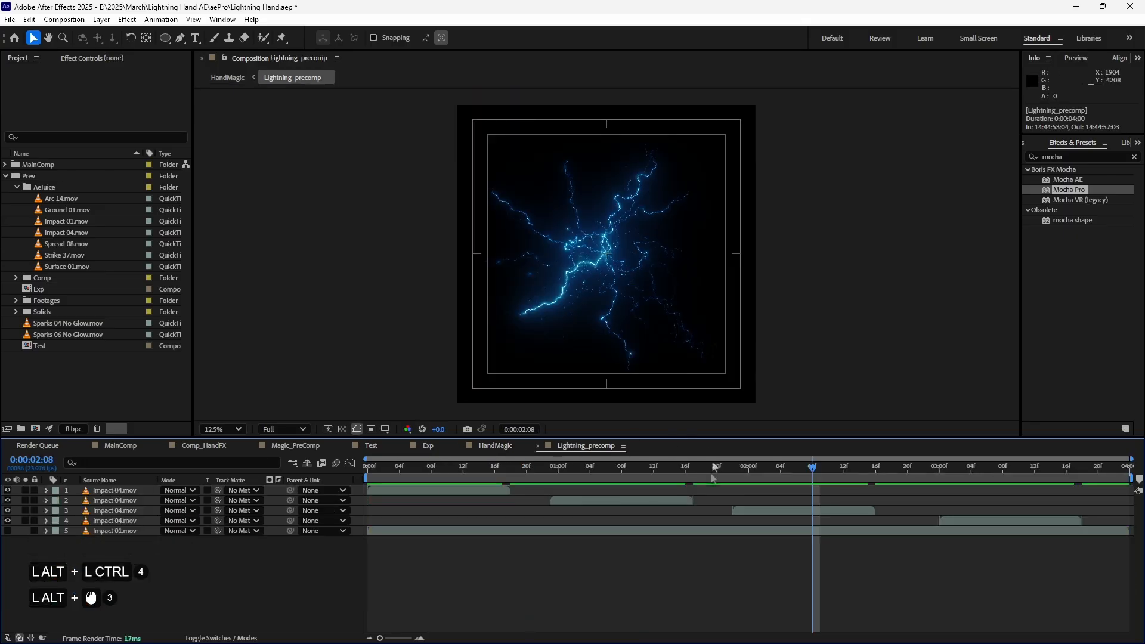
pyautogui.keyDown('alt'); pyautogui.click(7, 531); pyautogui.keyUp('alt')
pyautogui.keyDown('alt'); pyautogui.click(500, 586); pyautogui.keyUp('alt')
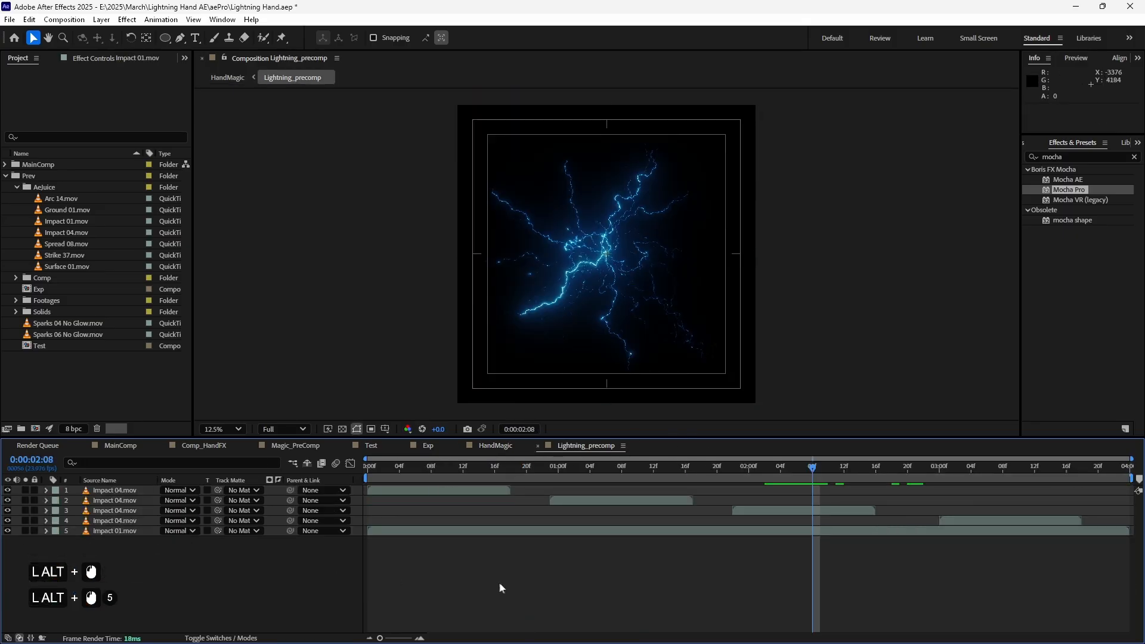
pyautogui.hotkey('alt', 'Tab')
pyautogui.keyDown('alt'); pyautogui.click(451, 576); pyautogui.keyUp('alt')
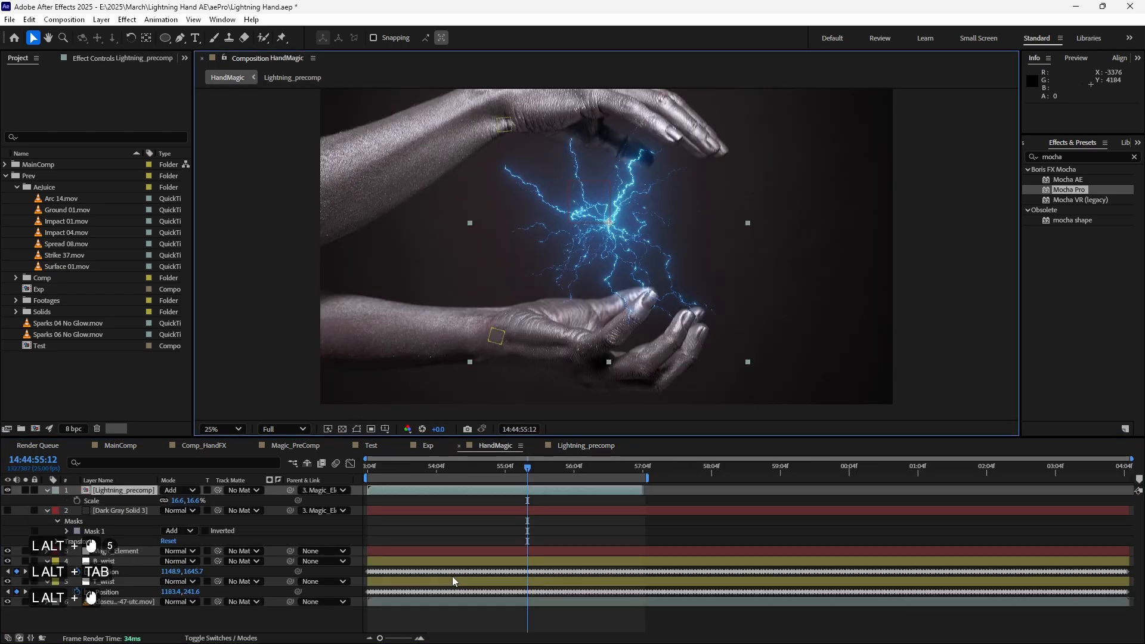
pyautogui.keyDown('alt'); pyautogui.click(124, 495); pyautogui.keyUp('alt')
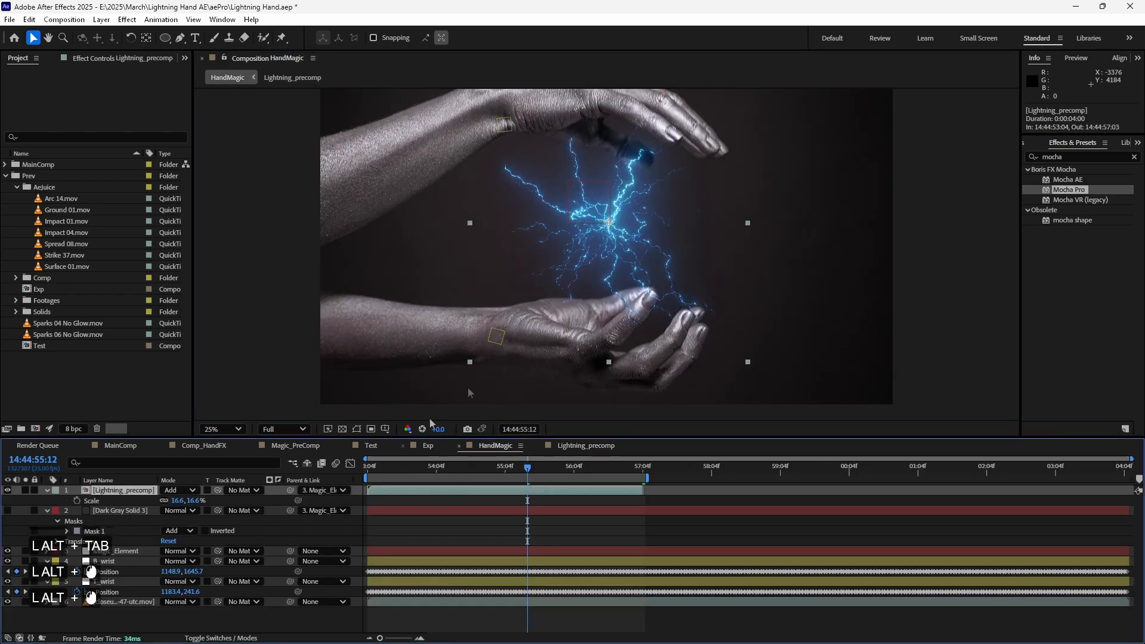
# Step: In Lightning_precomp, set the blending mode of all five Impact layers to Add
pyautogui.keyDown('alt'); pyautogui.doubleClick(110, 491); pyautogui.keyUp('alt')
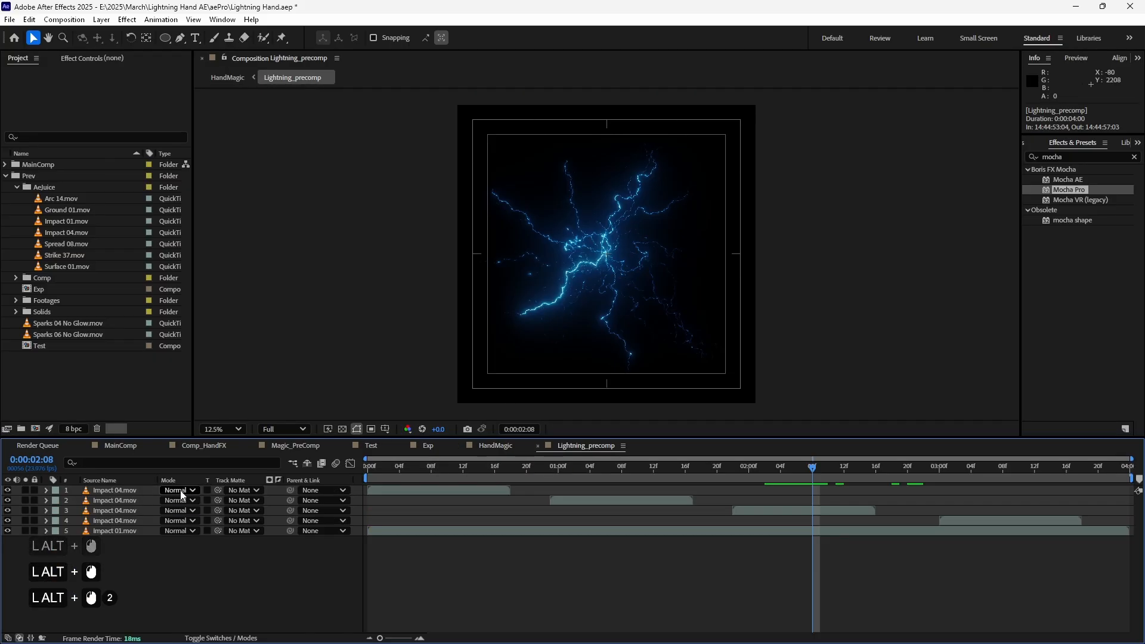
pyautogui.keyDown('alt'); pyautogui.click(110, 494); pyautogui.keyUp('alt')
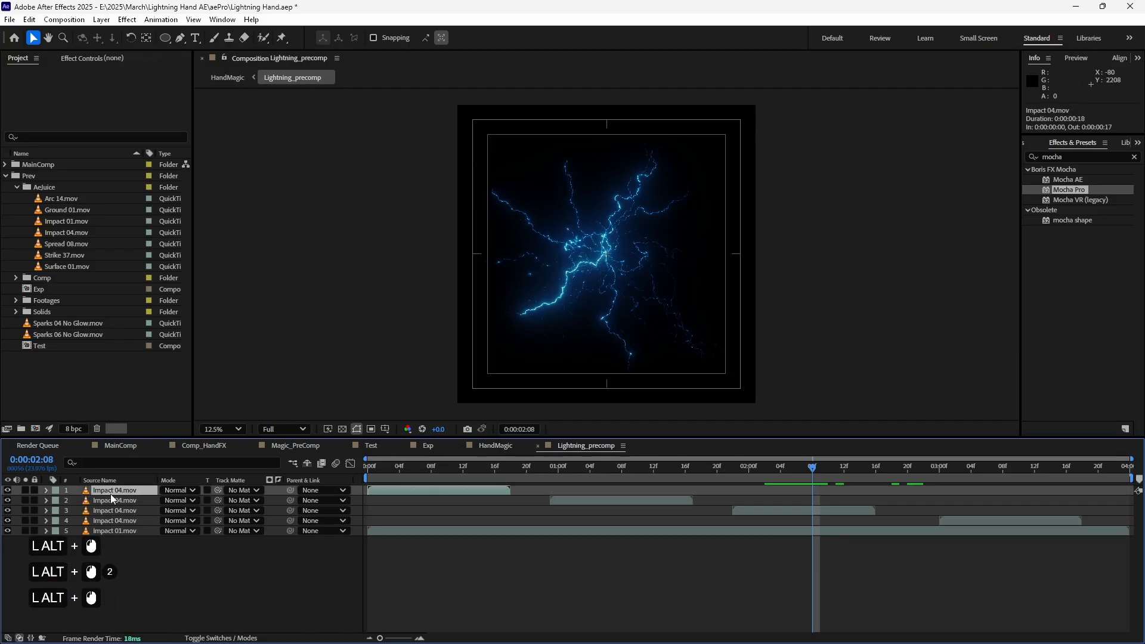
pyautogui.keyDown('alt'); pyautogui.keyDown('shift'); pyautogui.click(116, 531); pyautogui.keyUp('shift'); pyautogui.keyUp('alt')
pyautogui.keyDown('alt'); pyautogui.click(196, 499); pyautogui.keyUp('alt')
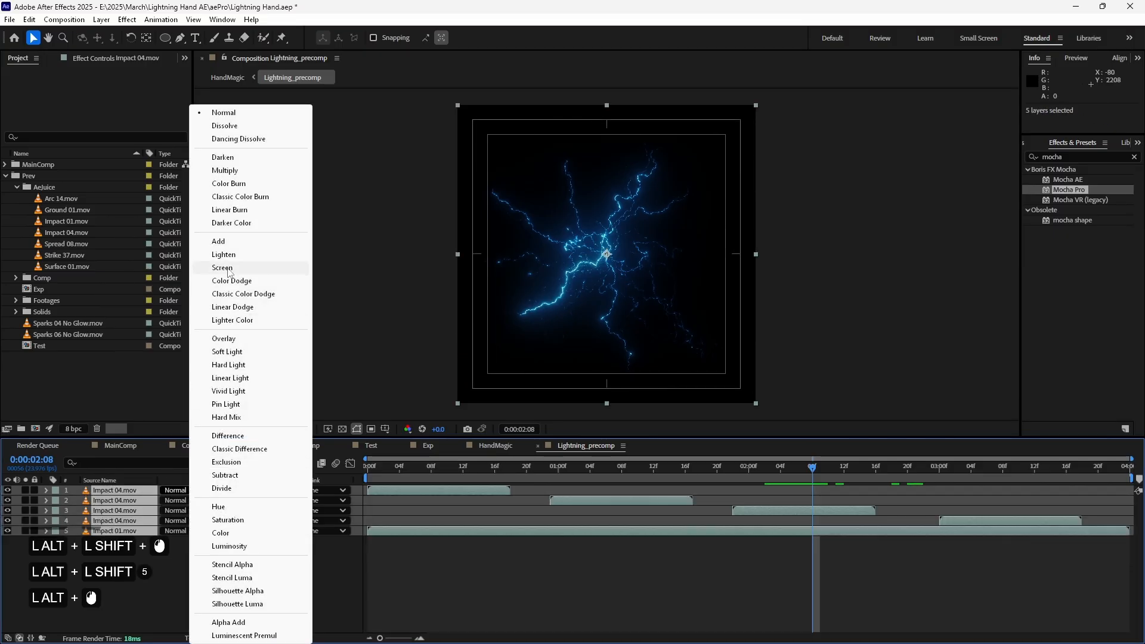
pyautogui.keyDown('alt'); pyautogui.click(250, 241); pyautogui.keyUp('alt')
pyautogui.click(255, 613)
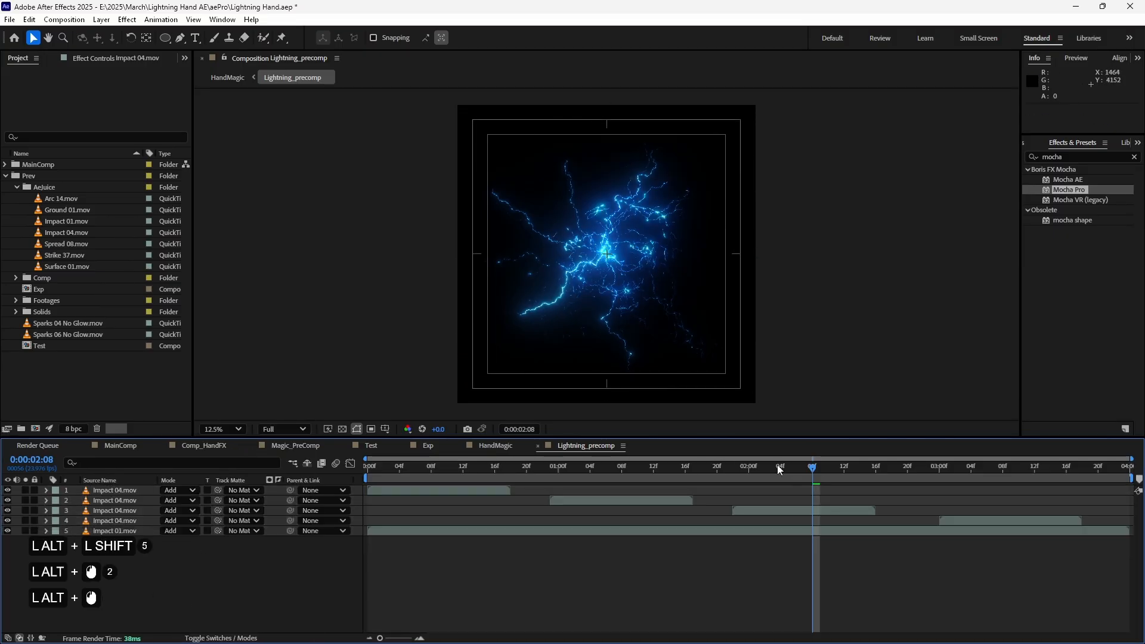
# Step: Scrub through the blended lightning in Lightning_precomp, then preview it in HandMagic and stop at 14:44:55:14
pyautogui.moveTo(777, 467); pyautogui.dragTo(485, 479)
pyautogui.hotkey('alt', 'Tab')
pyautogui.keyDown('alt'); pyautogui.click(447, 602); pyautogui.keyUp('alt')
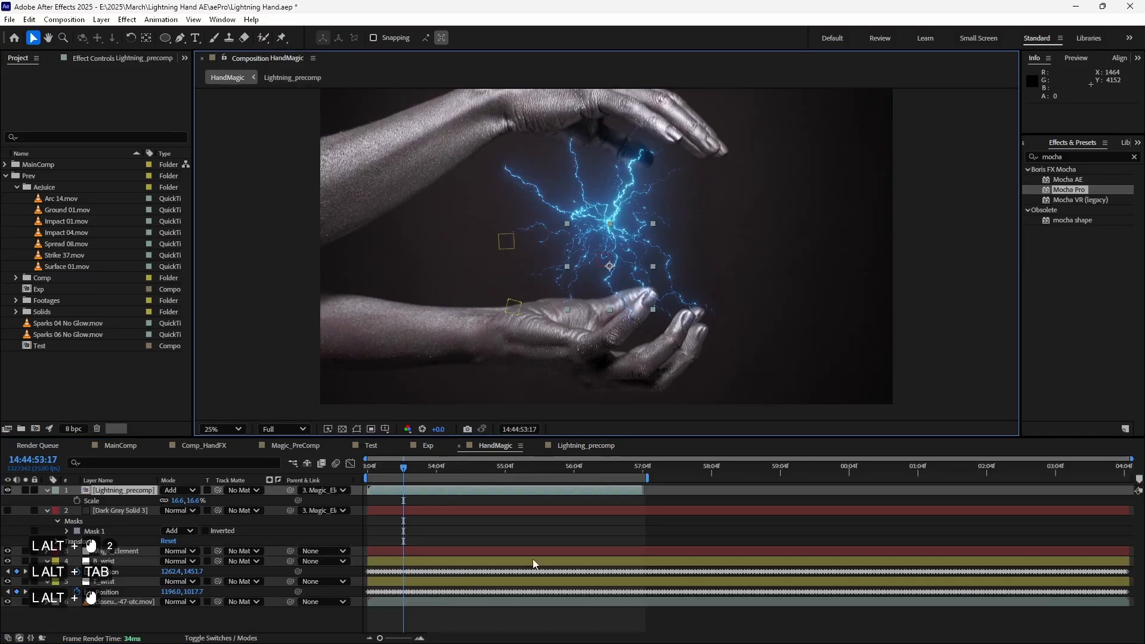
pyautogui.press('alt+KP_0')
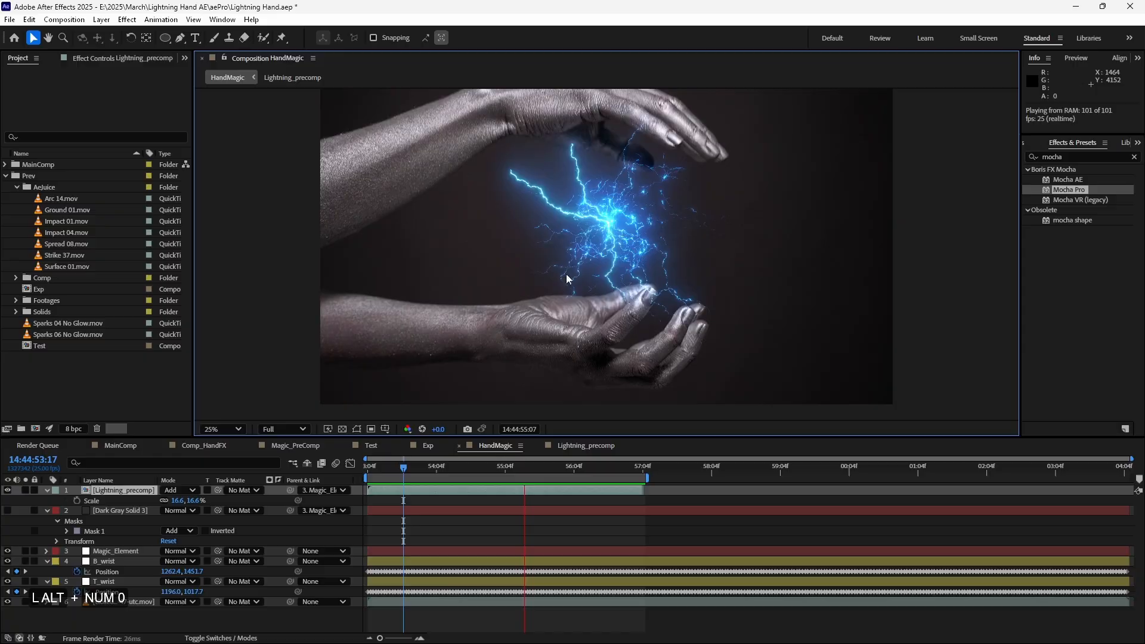
pyautogui.press('space')
pyautogui.moveTo(417, 468); pyautogui.dragTo(534, 479)
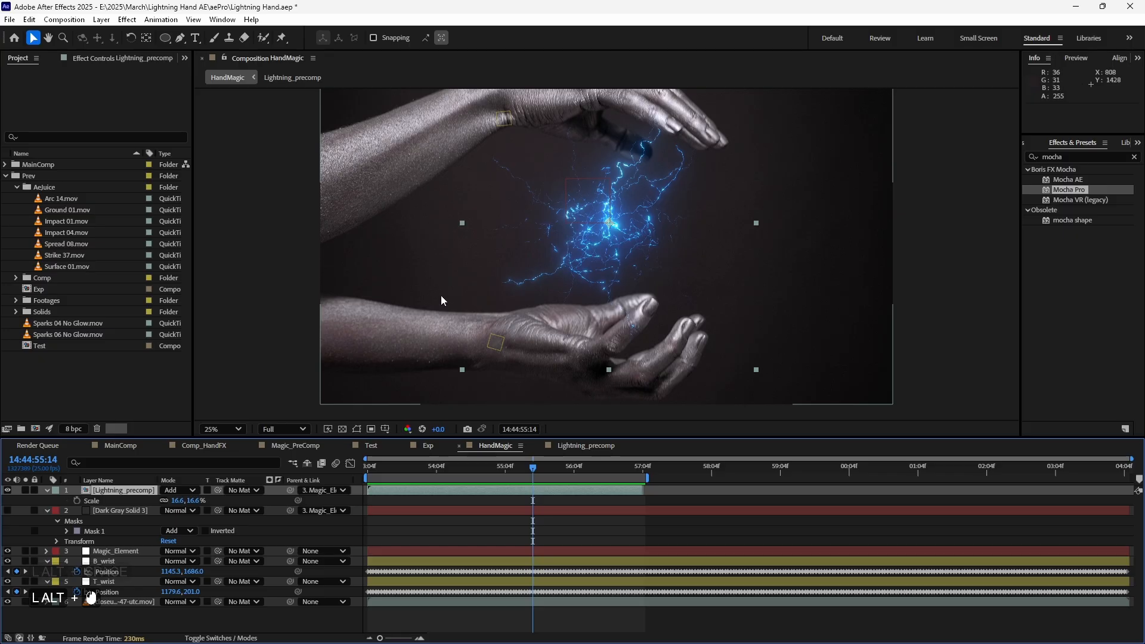
# Step: Apply the CC Lens effect to the Lightning_precomp layer in HandMagic and set its Size to 30
pyautogui.keyDown('alt'); pyautogui.doubleClick(126, 494); pyautogui.keyUp('alt')
pyautogui.scroll(2, 605, 212)
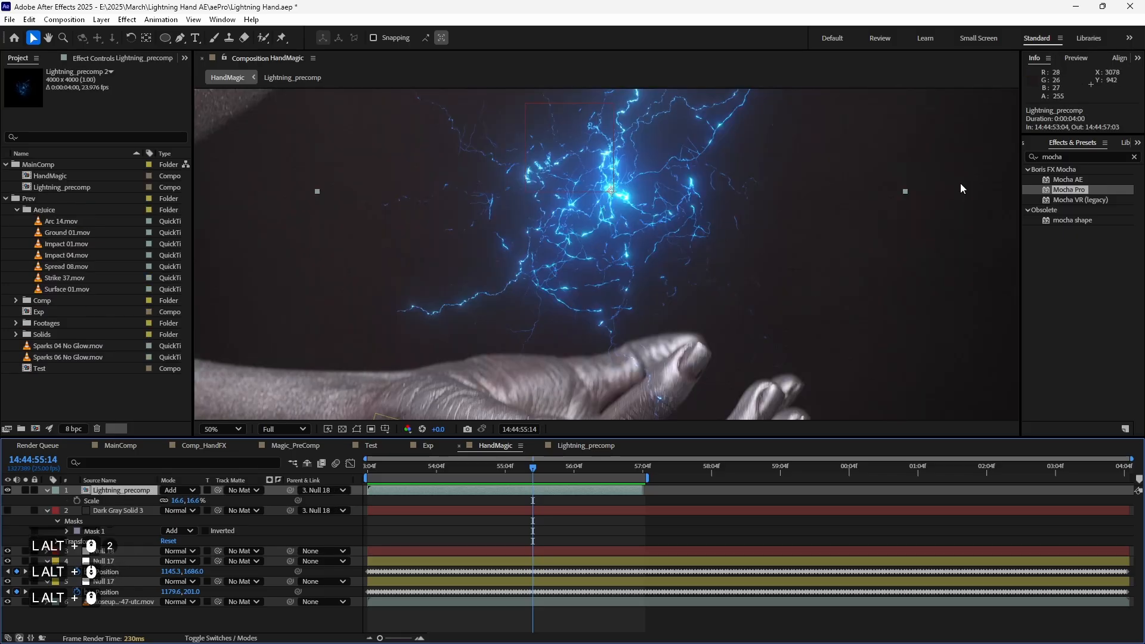
pyautogui.click(1061, 156)
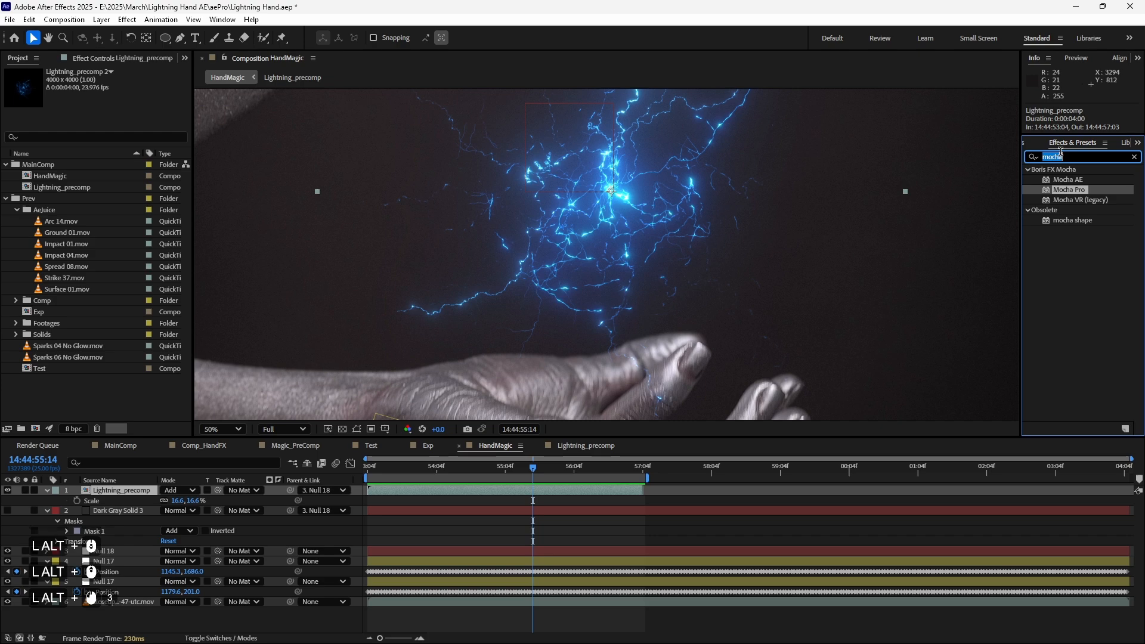
pyautogui.write('lens')
pyautogui.doubleClick(1062, 200)
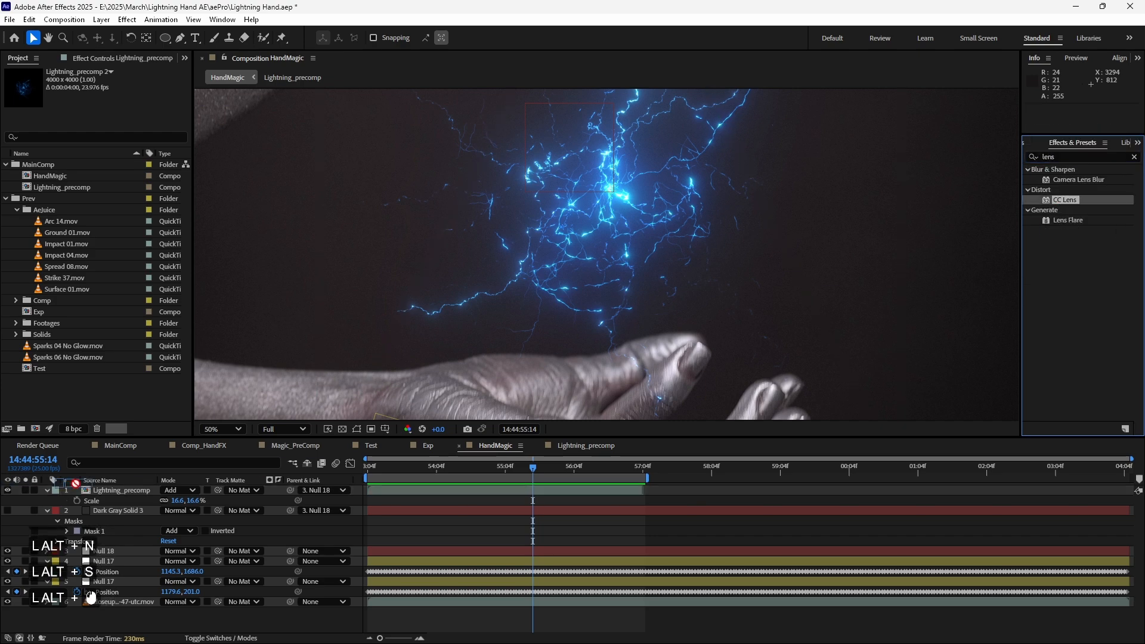
pyautogui.scroll(-4, 603, 249)
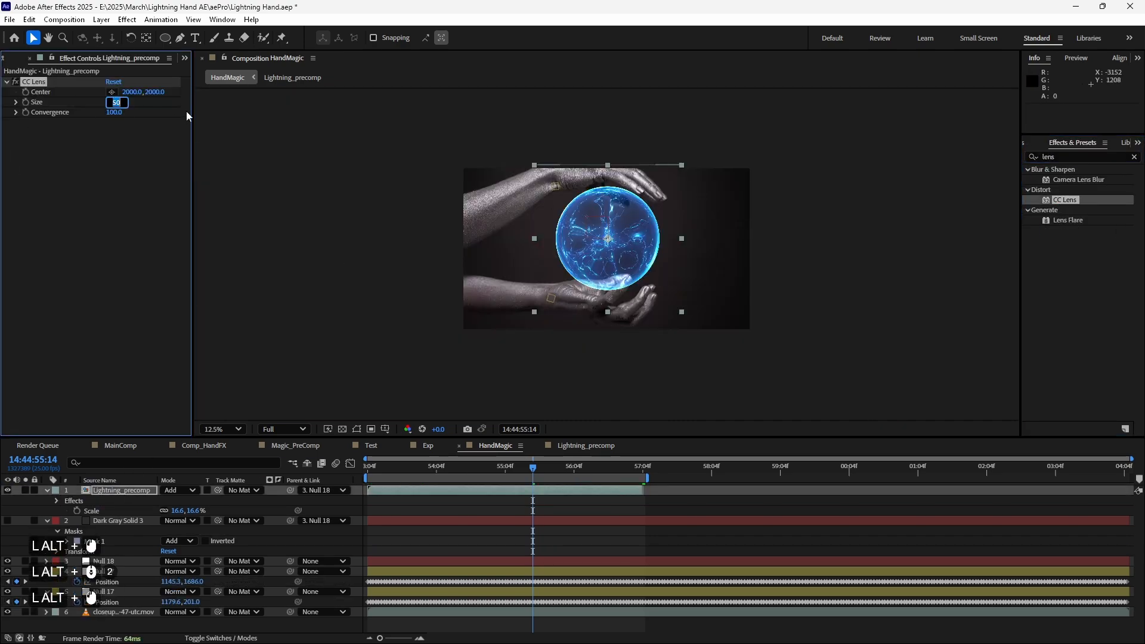
pyautogui.moveTo(112, 103)
pyautogui.mouseDown()
pyautogui.moveTo(160, 103)
pyautogui.moveTo(107, 109)
pyautogui.mouseUp()
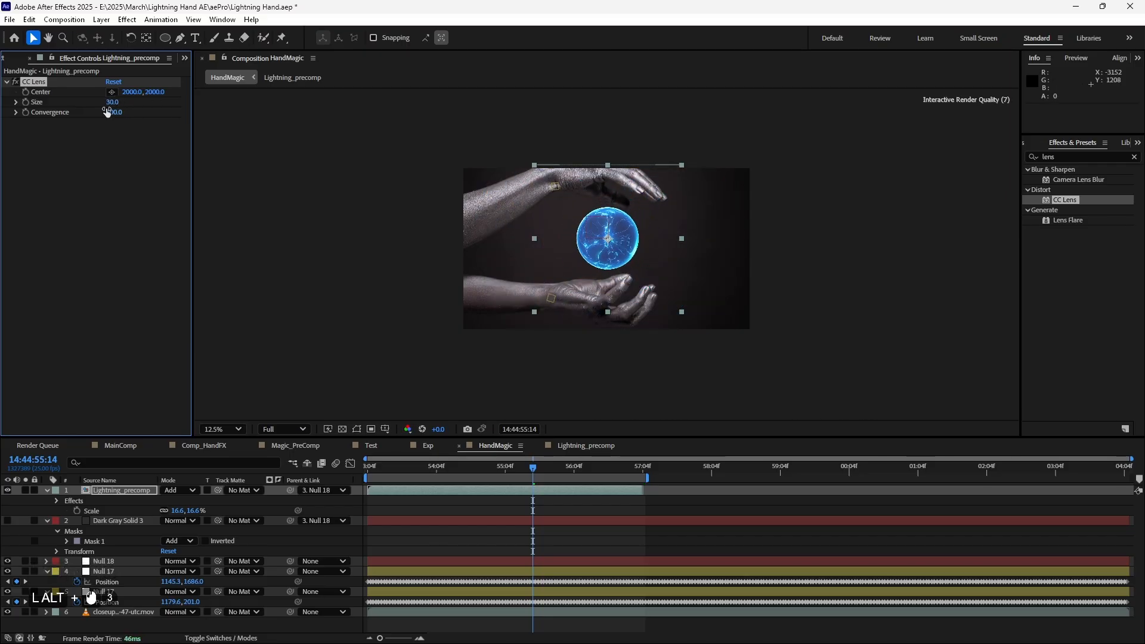
# Step: Preview the lightning sphere between the hands in HandMagic and scrub to 14:44:54:24
pyautogui.scroll(4, 646, 228)
pyautogui.scroll(-2, 647, 233)
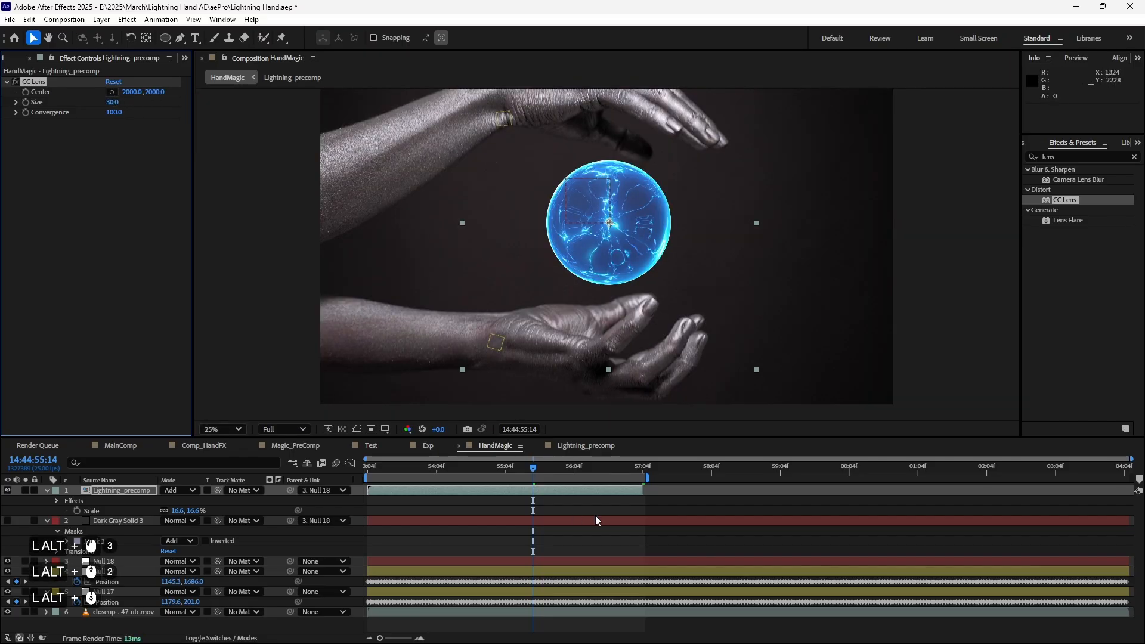
pyautogui.press('alt+KP_0')
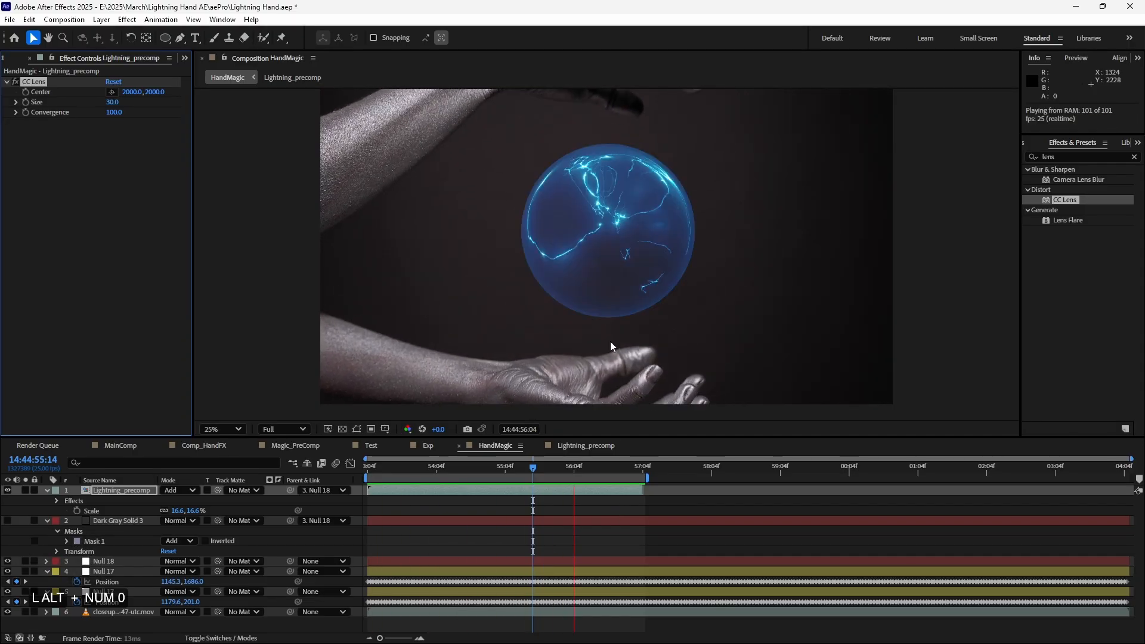
pyautogui.hotkey('alt', 'space')
pyautogui.moveTo(573, 468); pyautogui.dragTo(491, 470)
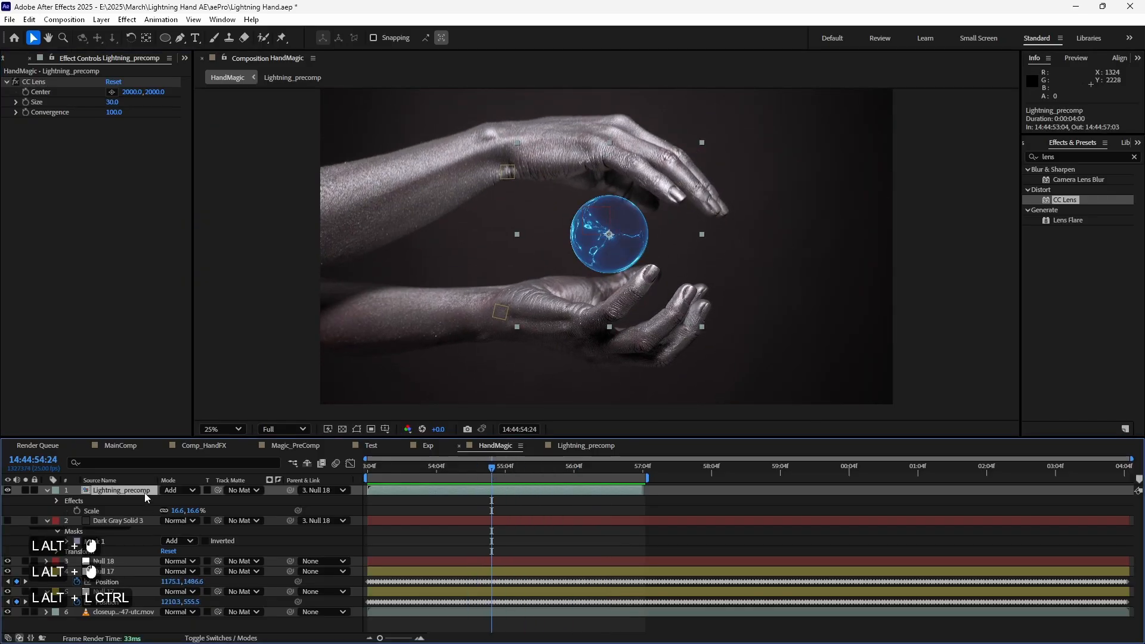
# Step: Duplicate the Lightning_precomp layer in HandMagic and open each copy to check which source composition it uses
pyautogui.hotkey('ctrl', 'd')
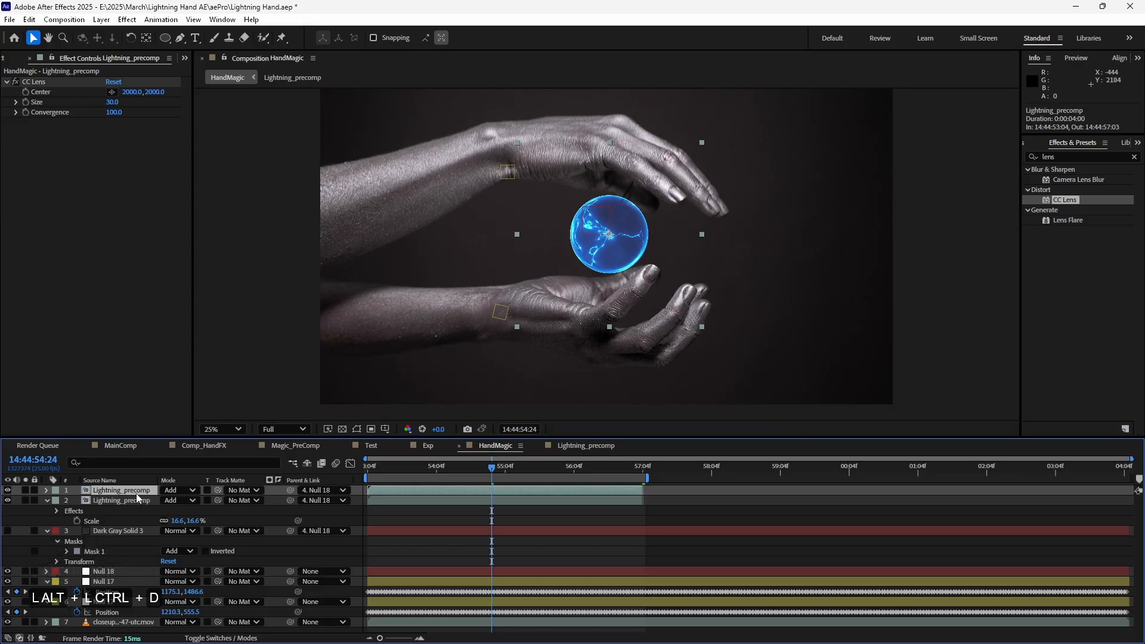
pyautogui.keyDown('alt'); pyautogui.doubleClick(137, 498); pyautogui.keyUp('alt')
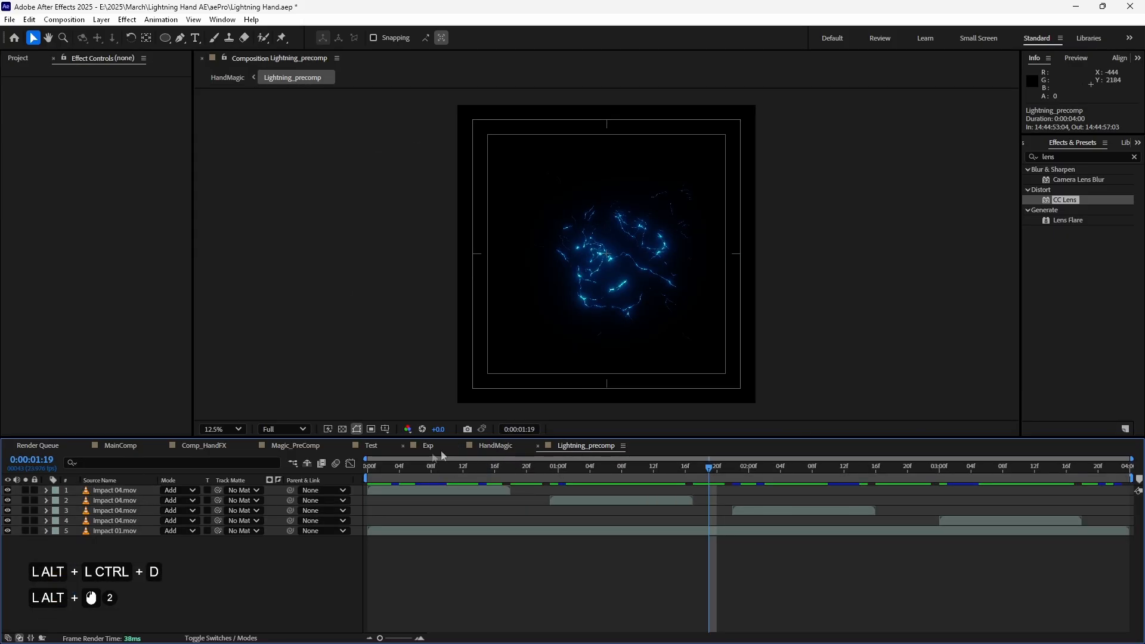
pyautogui.hotkey('alt', 'Tab')
pyautogui.keyDown('alt'); pyautogui.click(403, 550); pyautogui.keyUp('alt')
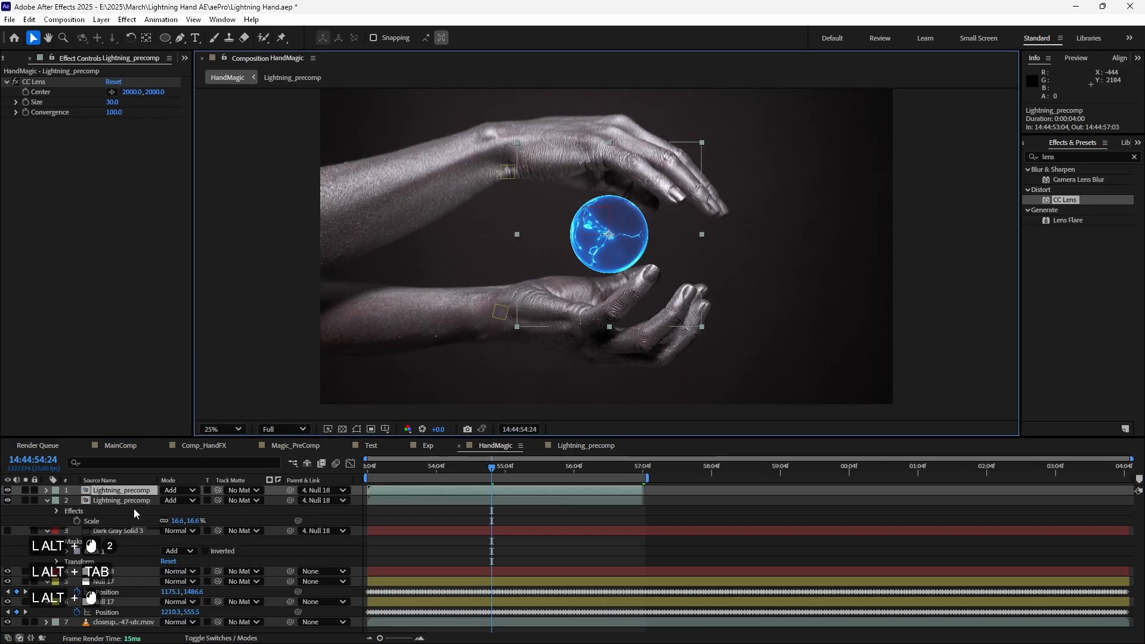
pyautogui.keyDown('alt'); pyautogui.click(133, 500); pyautogui.keyUp('alt')
pyautogui.keyDown('alt'); pyautogui.doubleClick(134, 500); pyautogui.keyUp('alt')
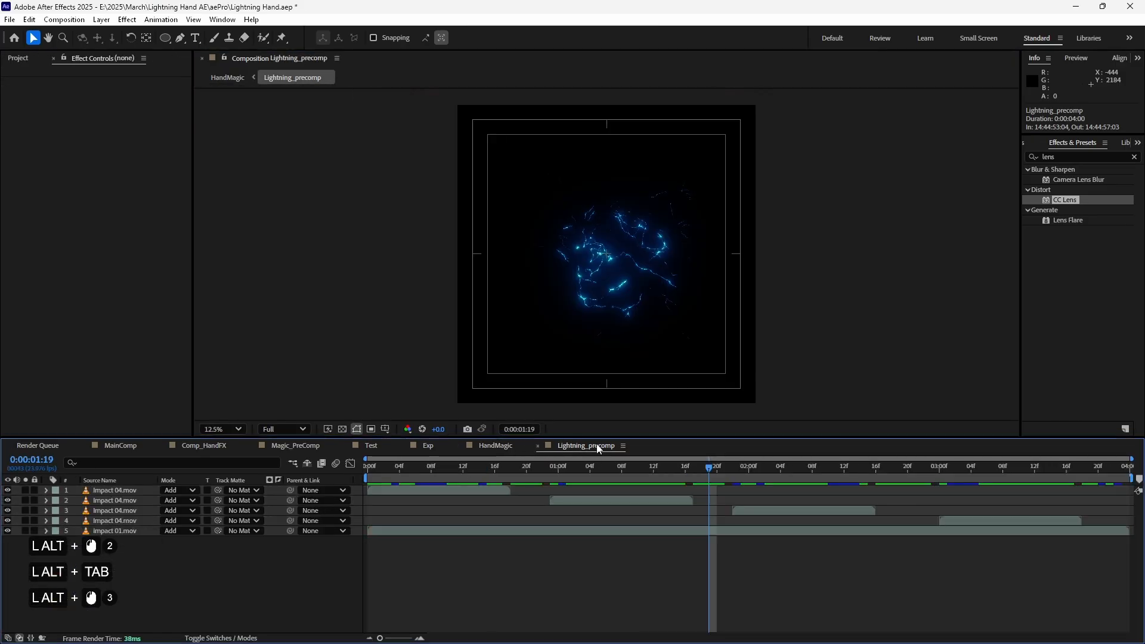
pyautogui.keyDown('alt'); pyautogui.click(507, 448); pyautogui.keyUp('alt')
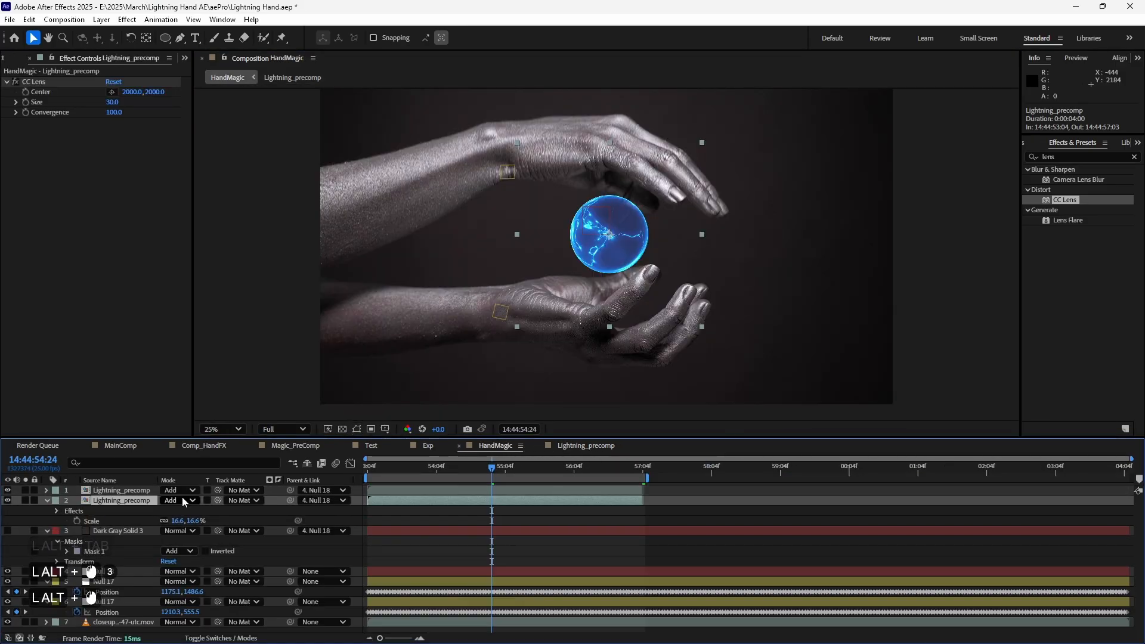
# Step: Reveal the Lightning_precomp layer's source in the project and duplicate that composition
pyautogui.keyDown('alt'); pyautogui.click(130, 500); pyautogui.keyUp('alt')
pyautogui.keyDown('alt'); pyautogui.rightClick(144, 494); pyautogui.keyUp('alt')
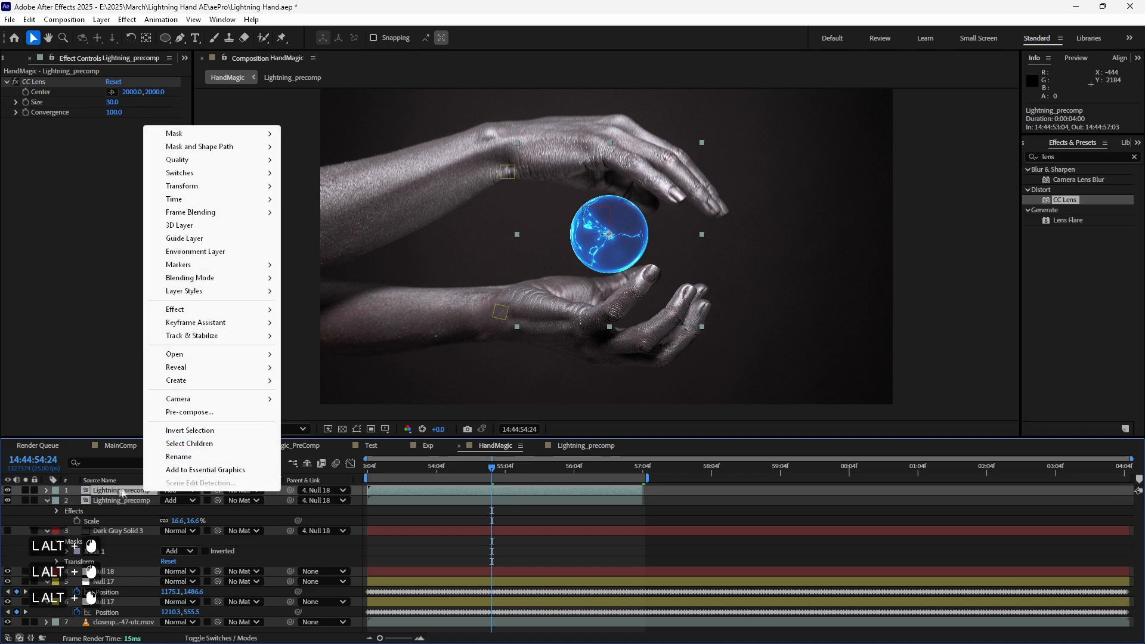
pyautogui.moveTo(232, 370)
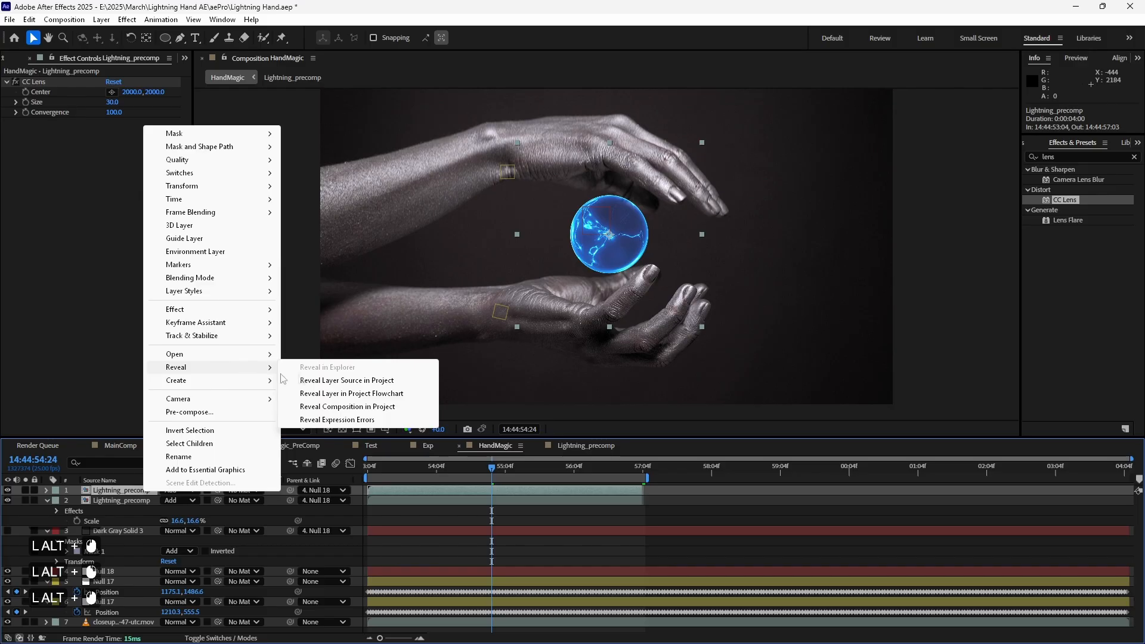
pyautogui.click(357, 382)
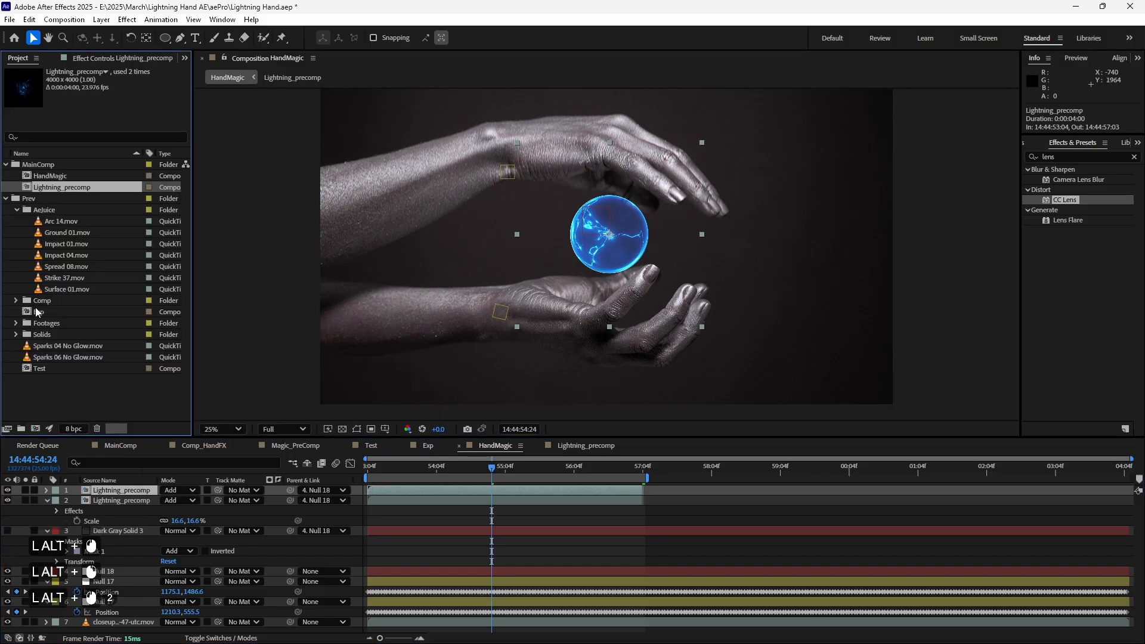
pyautogui.click(61, 177)
pyautogui.keyDown('alt'); pyautogui.click(60, 187); pyautogui.keyUp('alt')
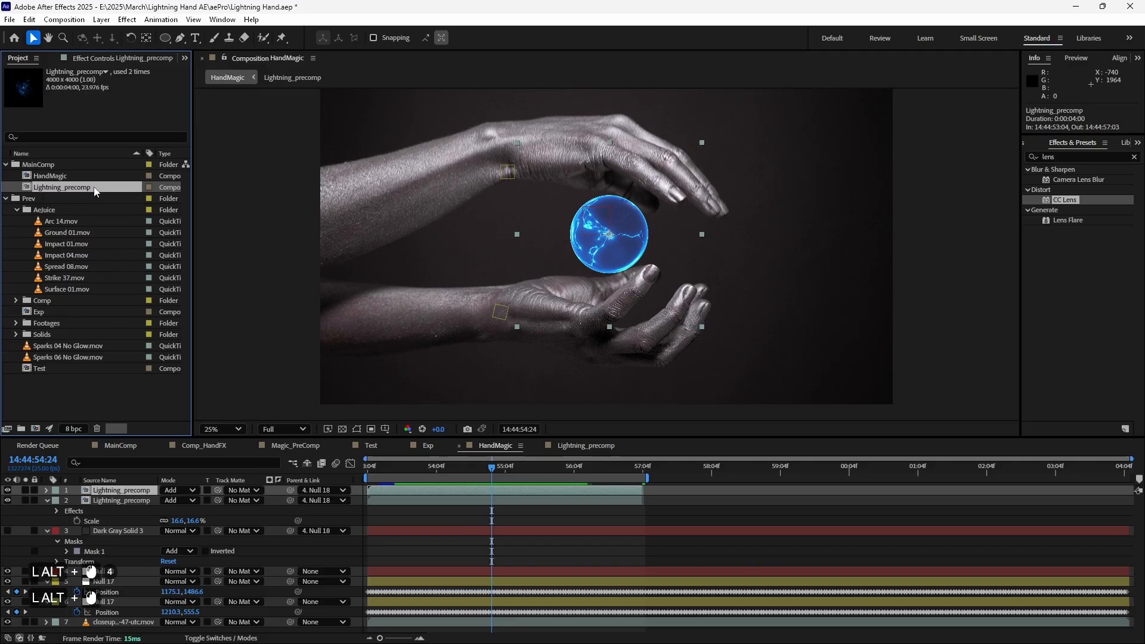
pyautogui.hotkey('ctrl', 'alt')
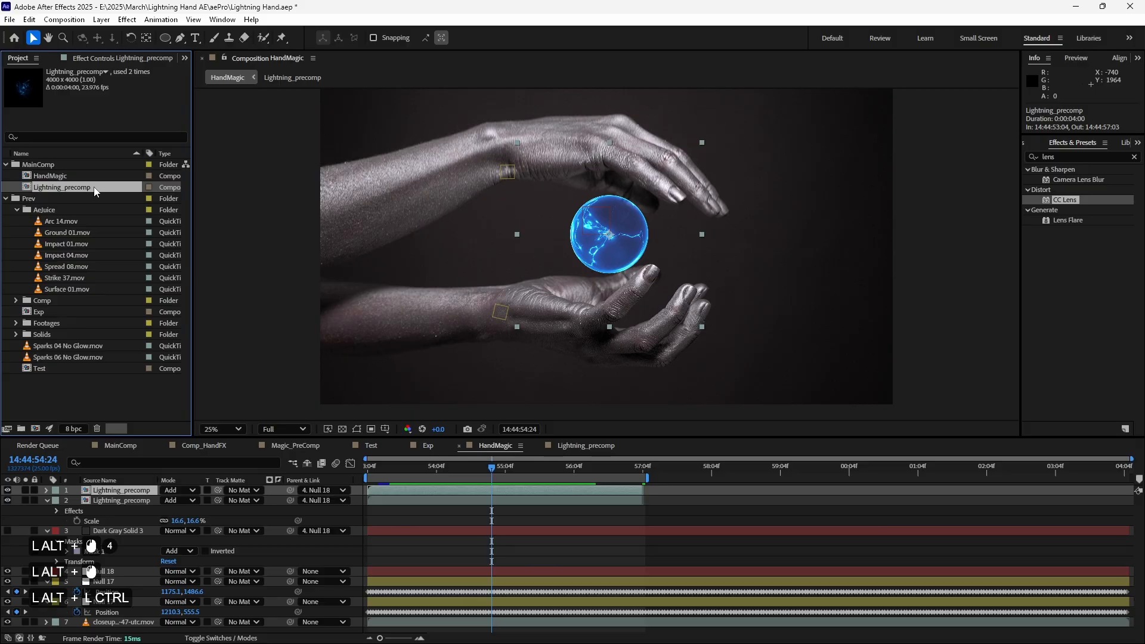
pyautogui.hotkey('ctrl', 'alt', 'd')
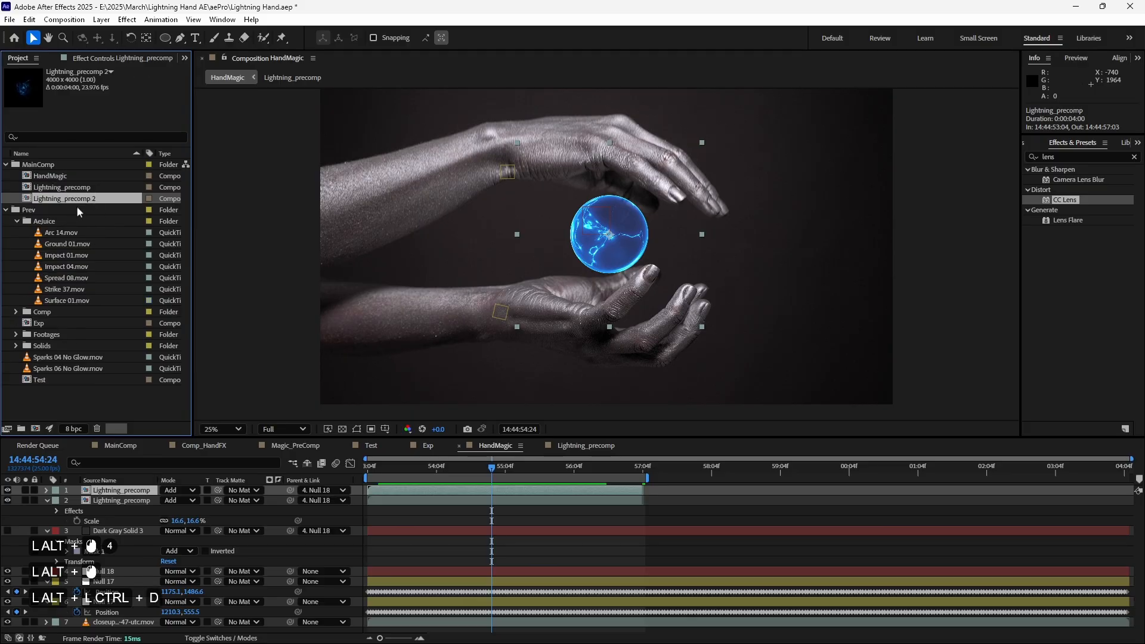
# Step: Replace the source of the lower Lightning_precomp layer in HandMagic with the Lightning_precomp 2 composition
pyautogui.keyDown('alt'); pyautogui.click(132, 501); pyautogui.keyUp('alt')
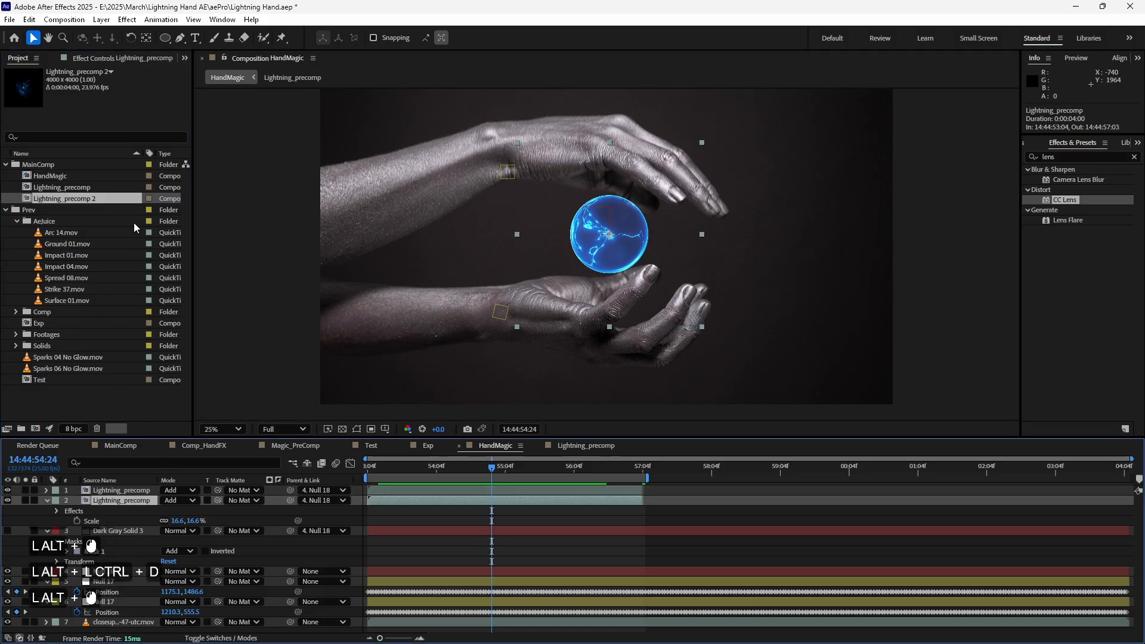
pyautogui.press('alt')
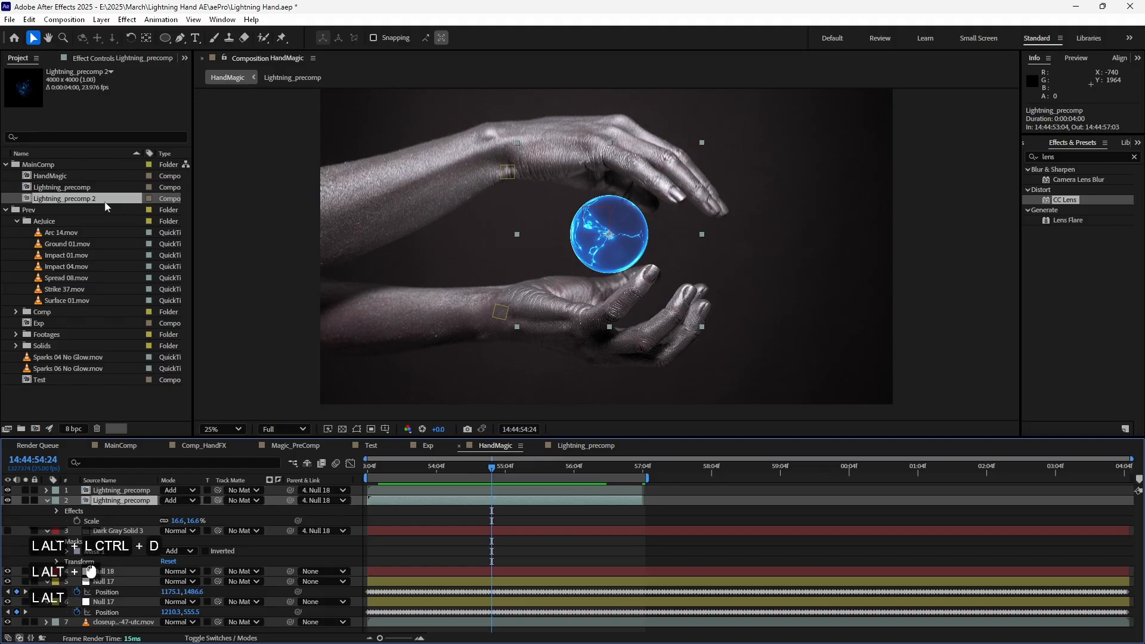
pyautogui.moveTo(95, 199); pyautogui.dragTo(146, 501)
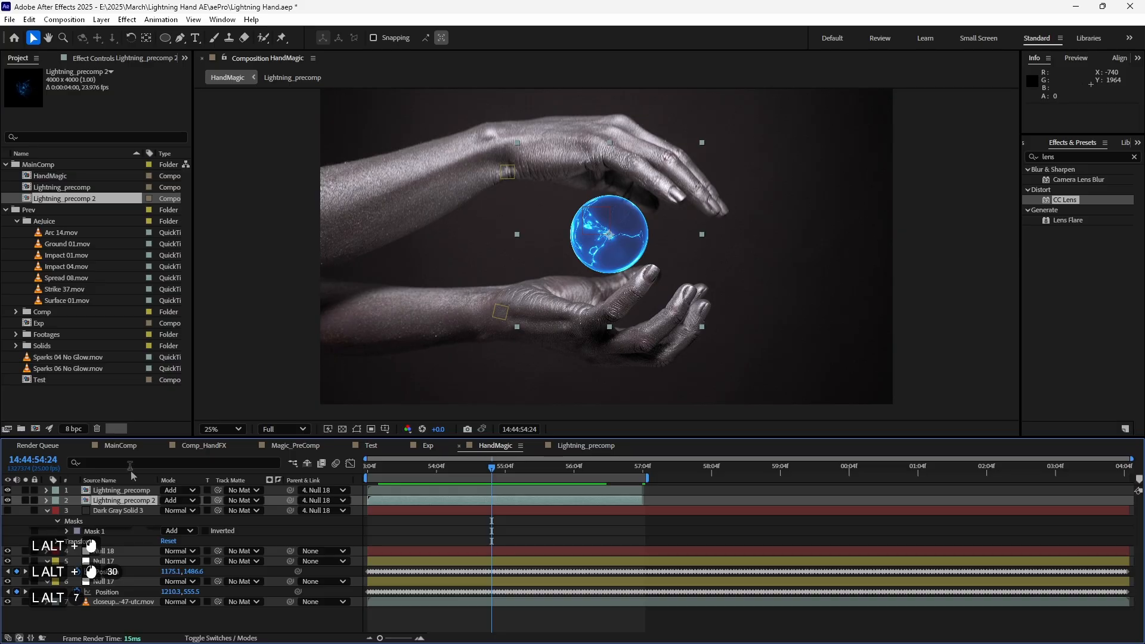
# Step: Turn off CC Lens on the Lightning_precomp 2 layer and solo only that layer to inspect its undistorted lightning
pyautogui.click(91, 59)
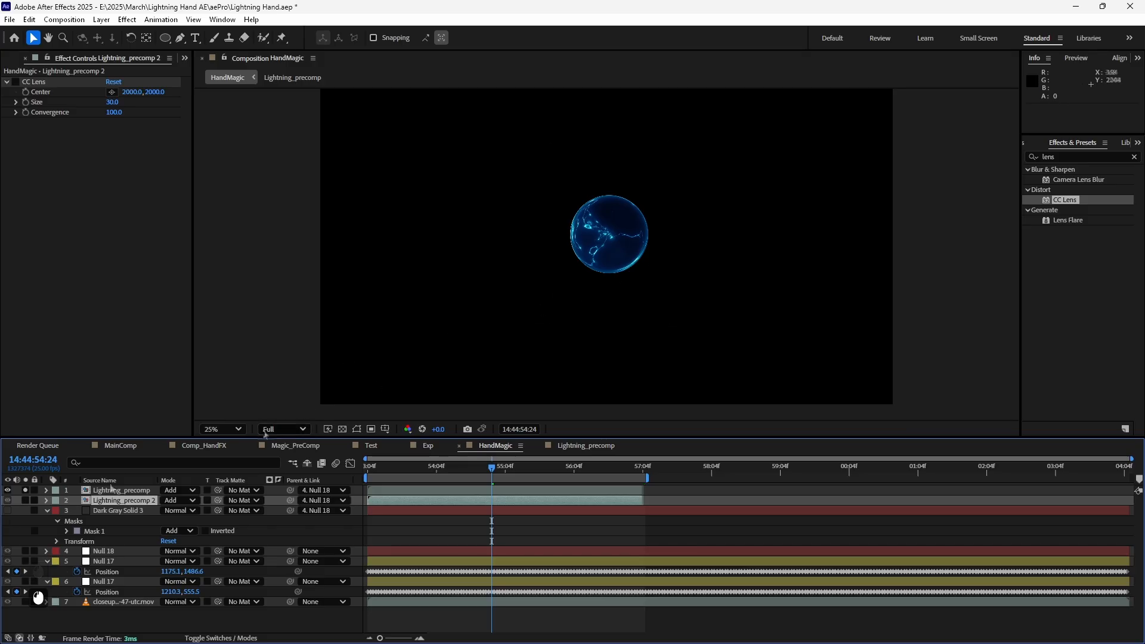
pyautogui.click(25, 491)
pyautogui.scroll(2, 645, 290)
pyautogui.scroll(-1, 619, 302)
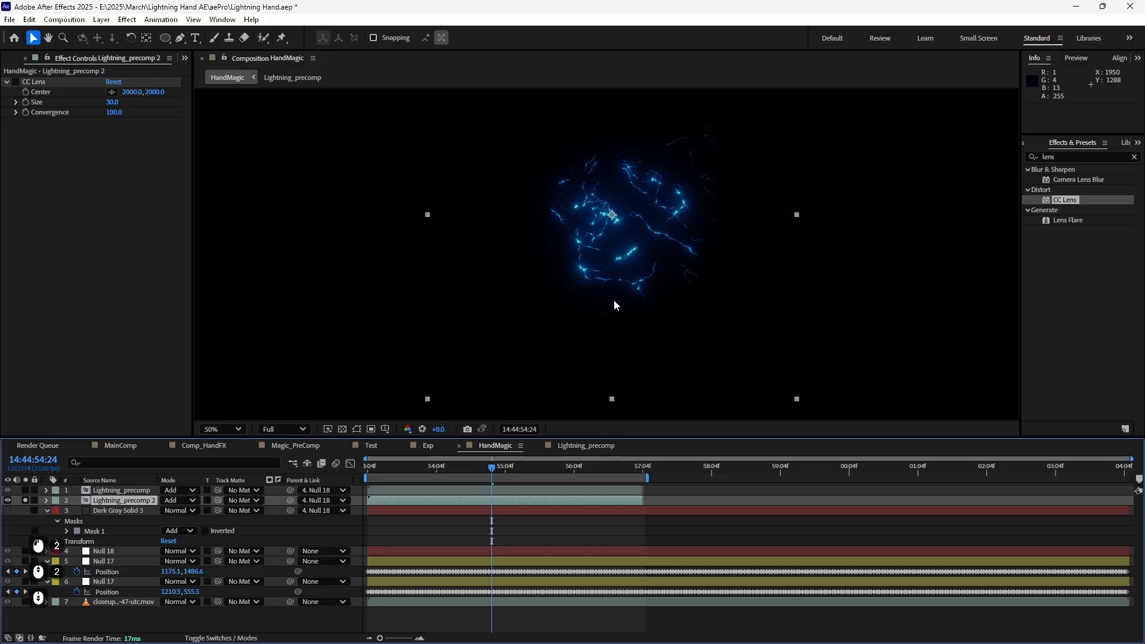
# Step: Compare the combined lightning layers at 14:44:55:09 in HandMagic and turn off soloing on both of them
pyautogui.click(519, 466)
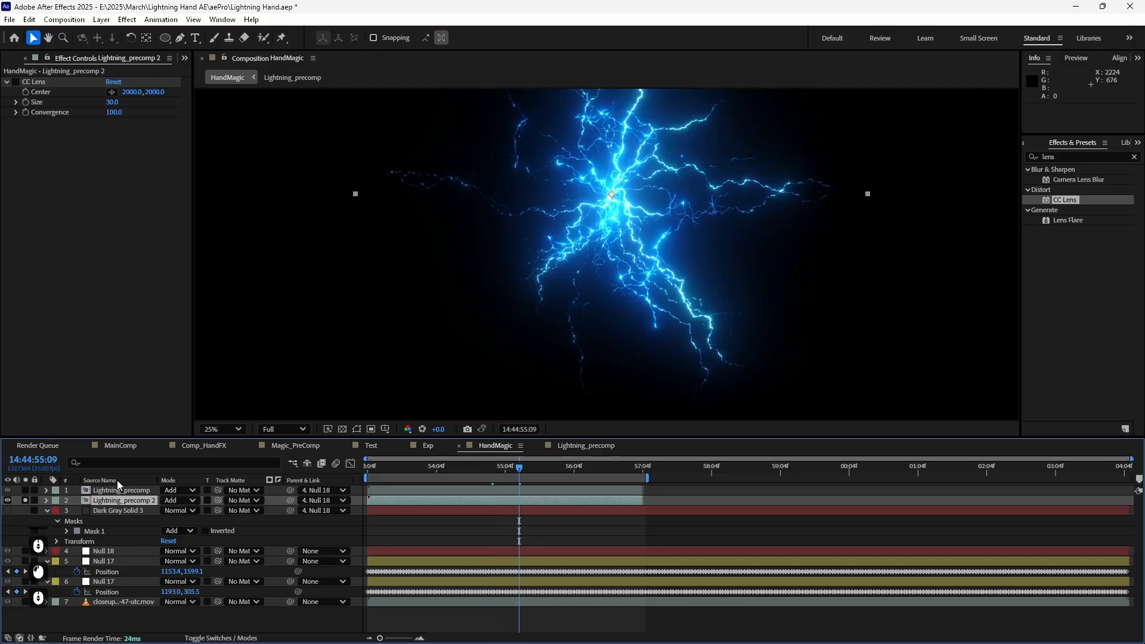
pyautogui.press(',')
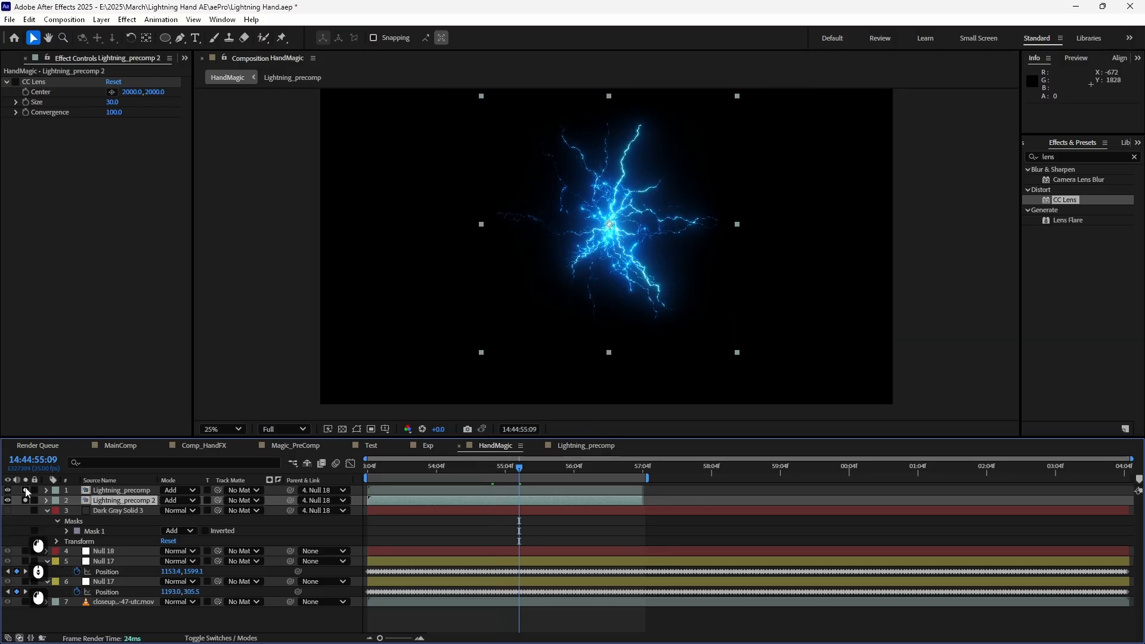
pyautogui.click(25, 491)
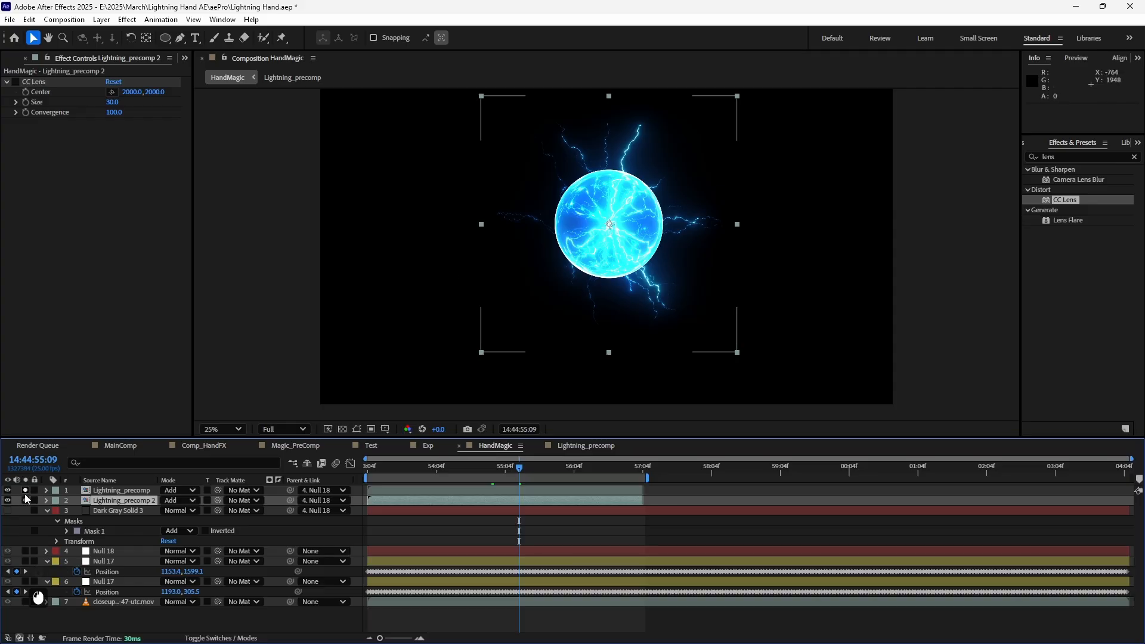
pyautogui.click(25, 492)
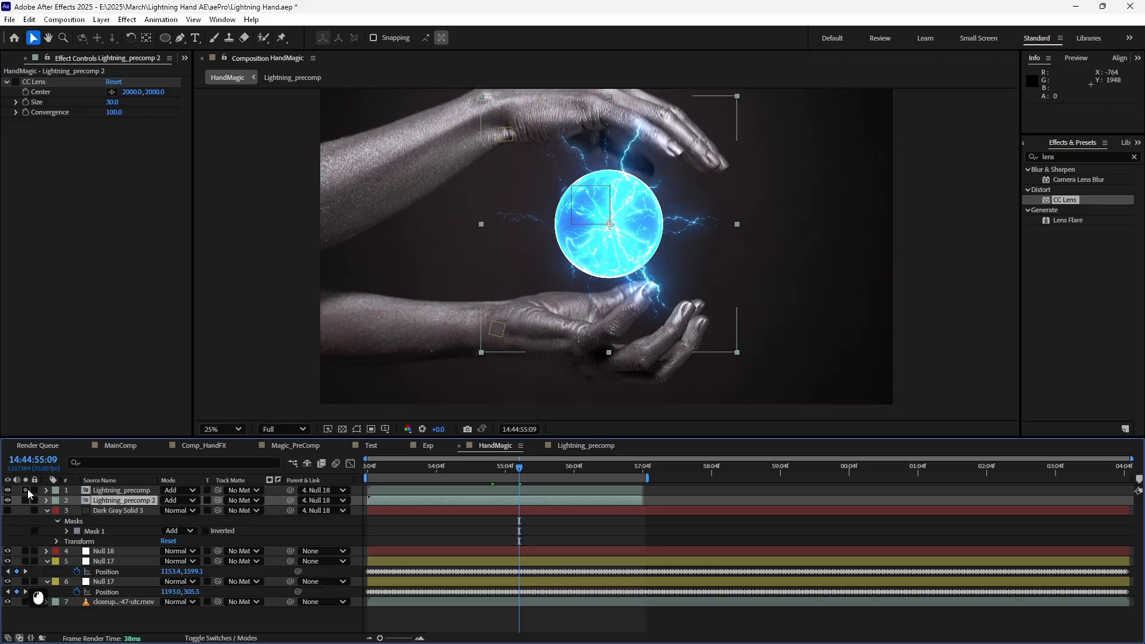
pyautogui.click(25, 490)
pyautogui.click(25, 490)
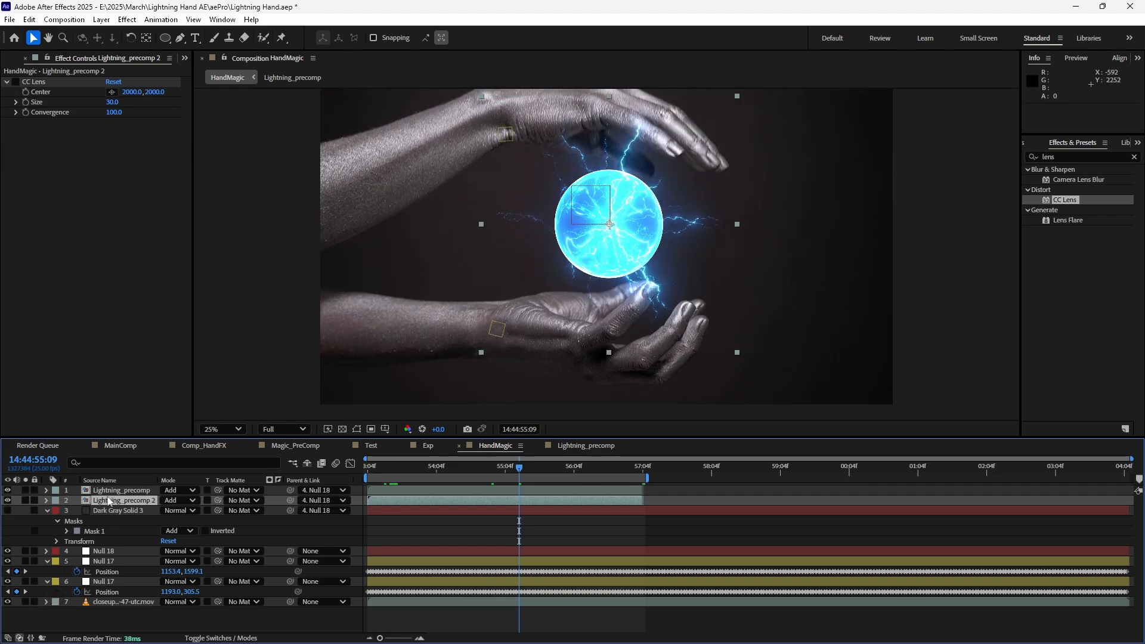
# Step: Move the Lightning_precomp layer below Lightning_precomp 2, using Screen blending for the lower layer and Add for the upper one
pyautogui.click(125, 491)
pyautogui.moveTo(131, 490); pyautogui.dragTo(135, 505)
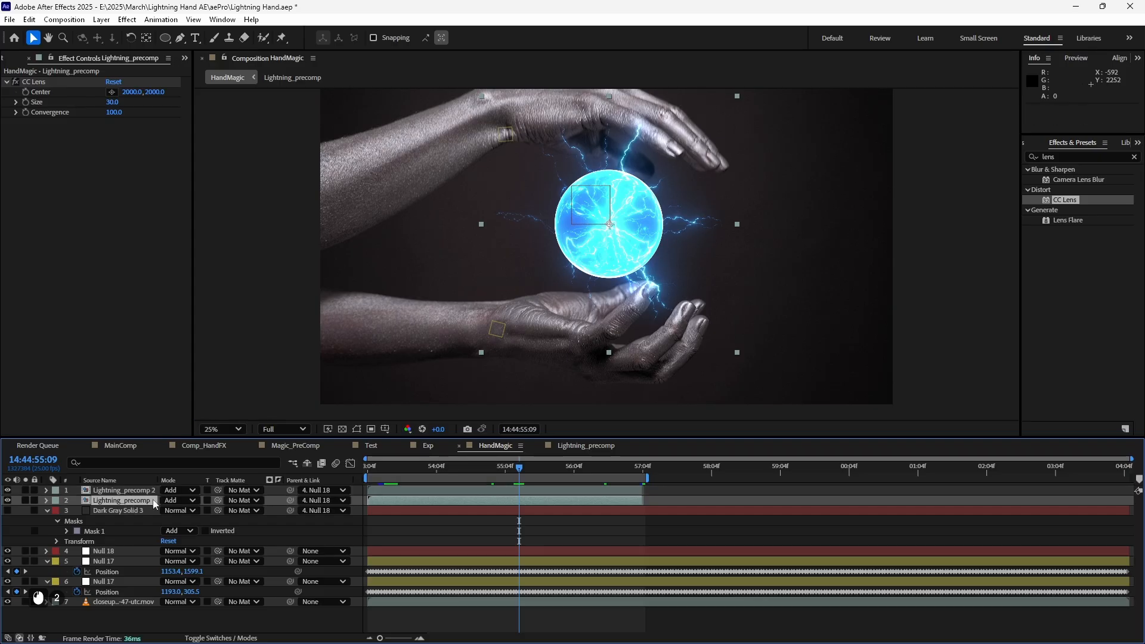
pyautogui.click(179, 501)
pyautogui.click(235, 272)
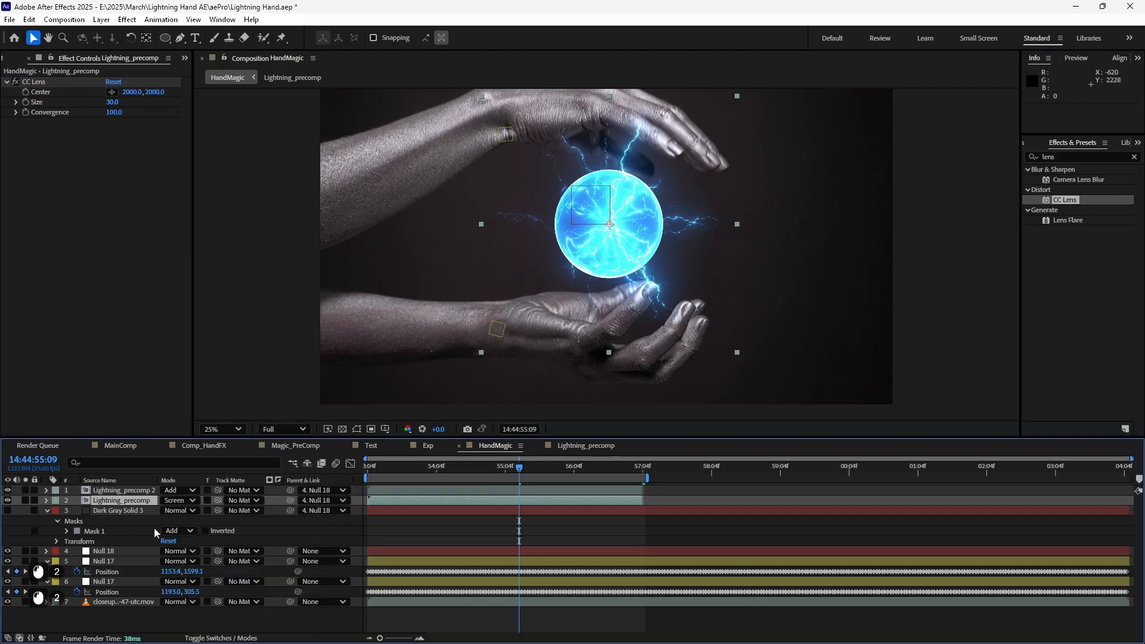
pyautogui.click(179, 491)
pyautogui.click(250, 241)
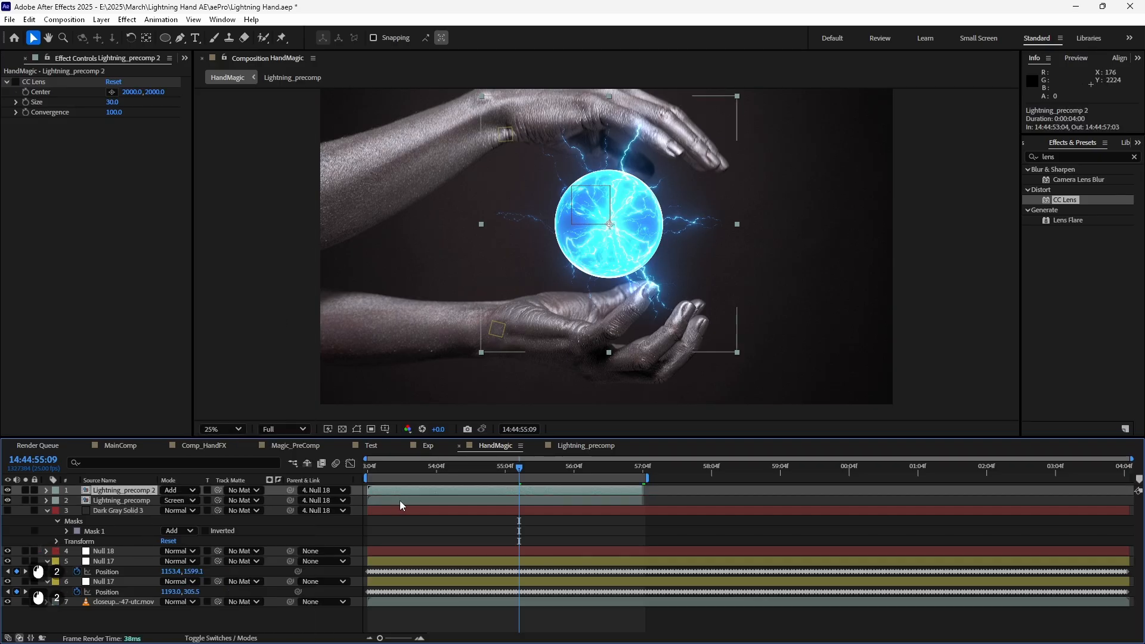
# Step: Preview the orb and reduce the scale of the Lightning_precomp 2 layer to 12.6%
pyautogui.press('space')
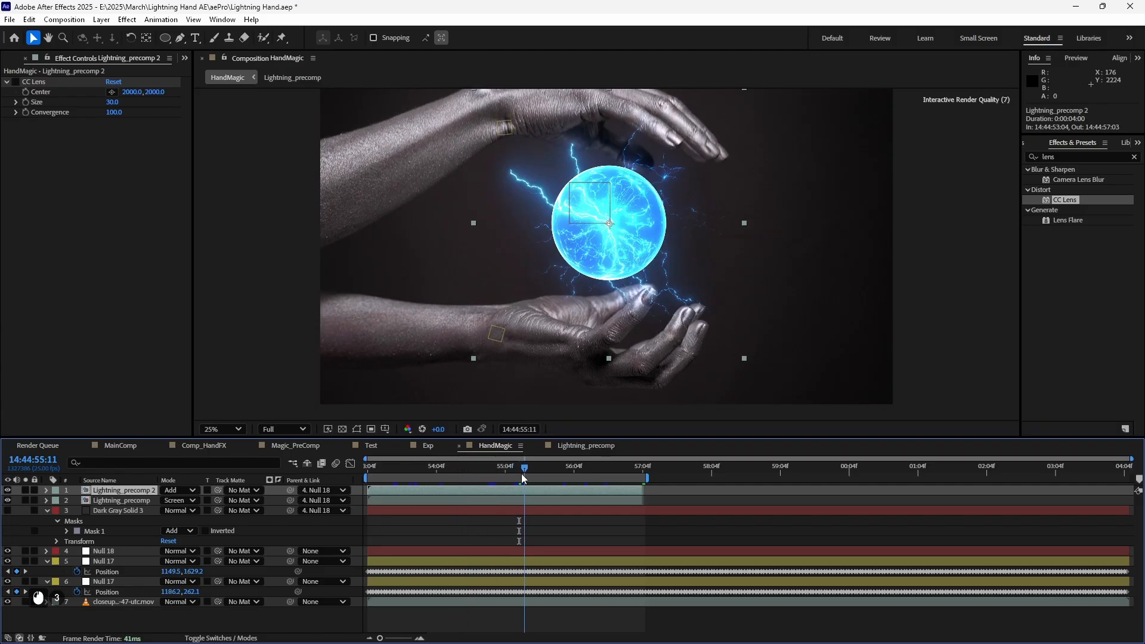
pyautogui.click(137, 491)
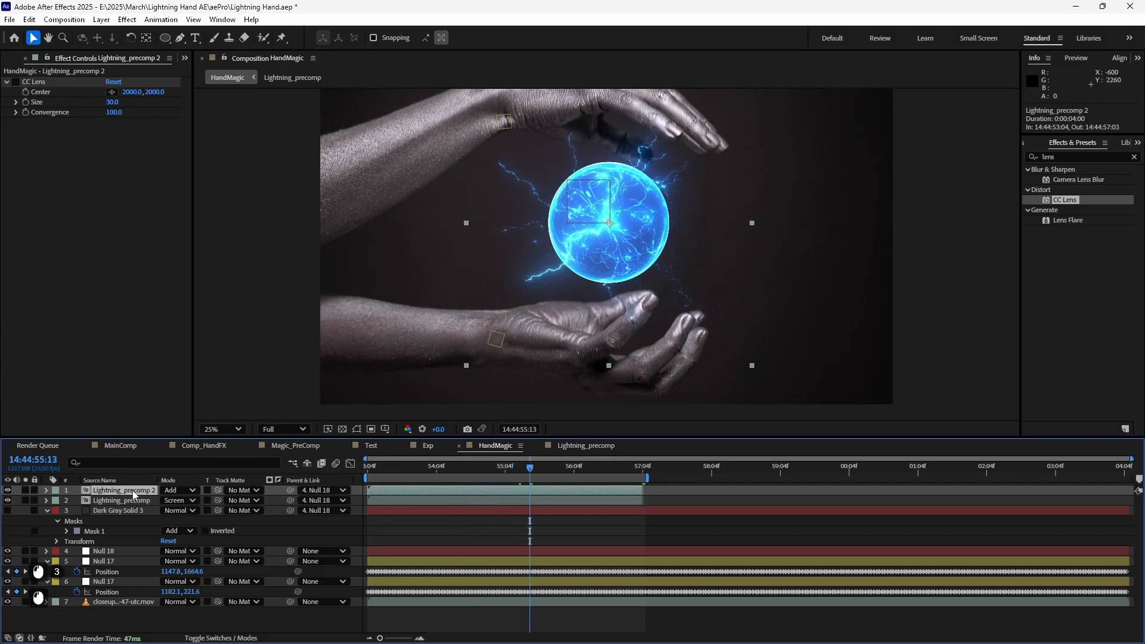
pyautogui.press('s')
pyautogui.press('s')
pyautogui.press('s')
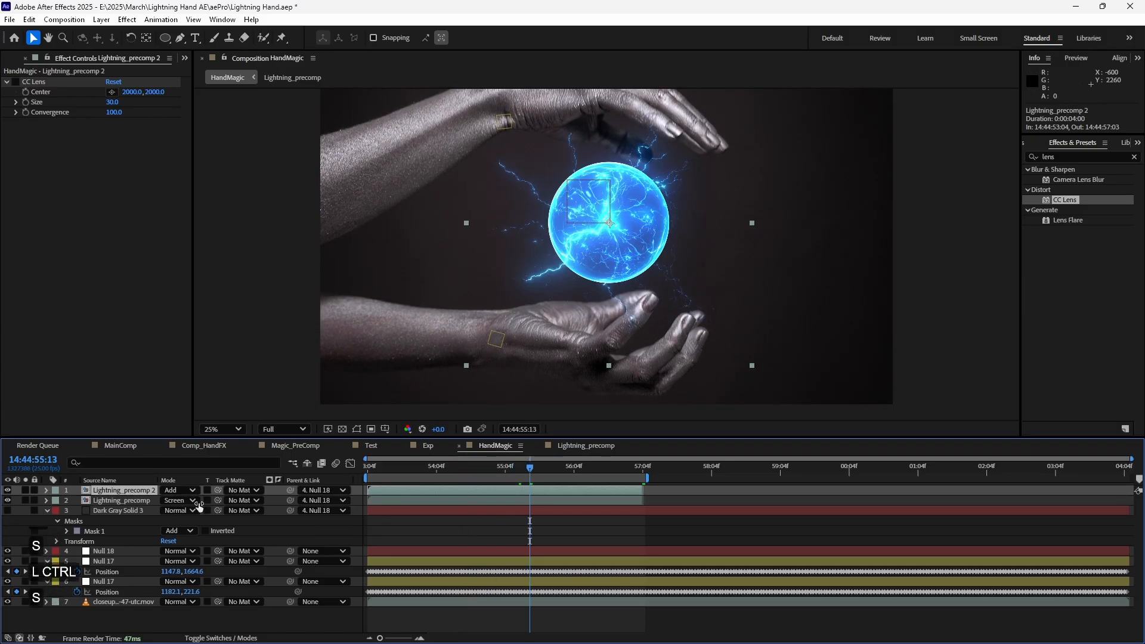
pyautogui.moveTo(192, 506); pyautogui.dragTo(168, 506)
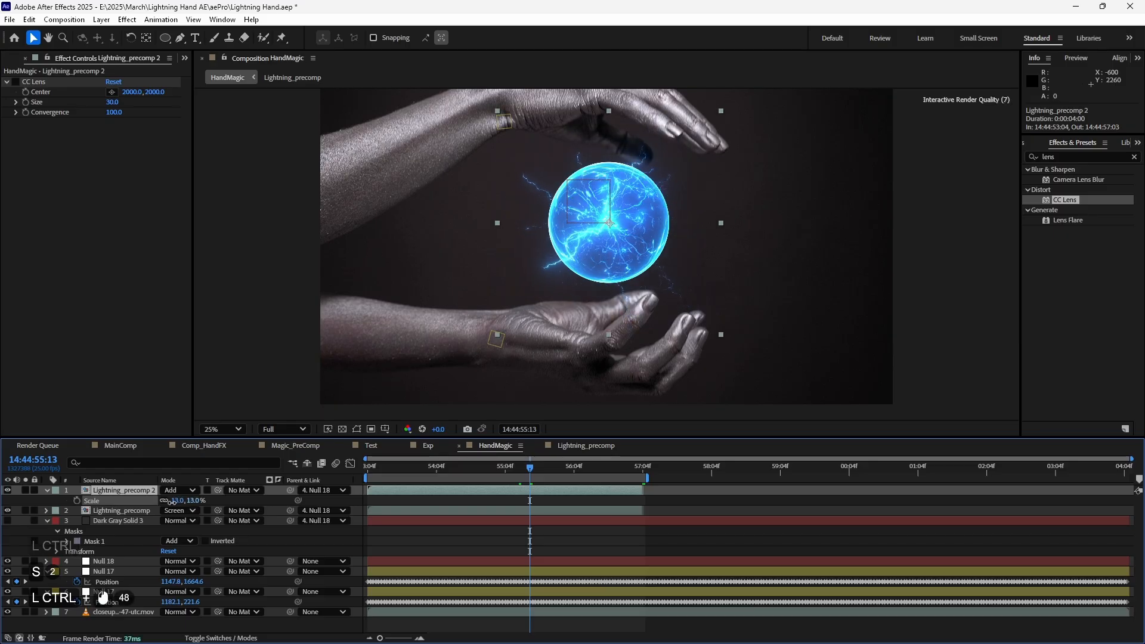
pyautogui.click(549, 475)
pyautogui.moveTo(549, 474); pyautogui.dragTo(523, 479)
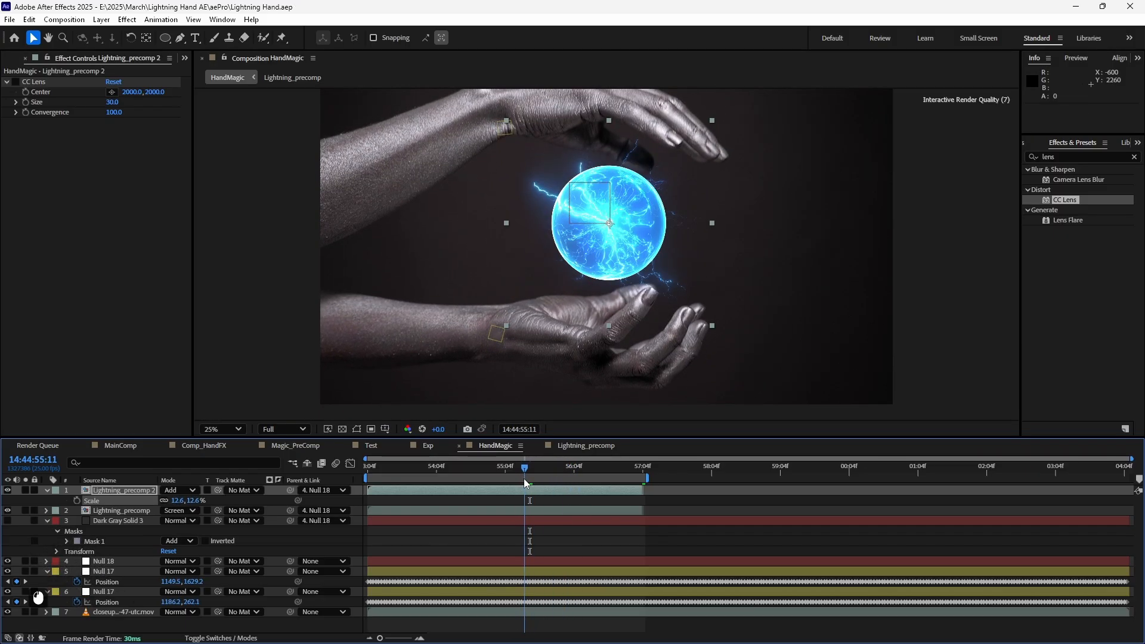
# Step: Open the Lightning_precomp 2 composition and duplicate all four Impact 04.mov layers together
pyautogui.doubleClick(138, 491)
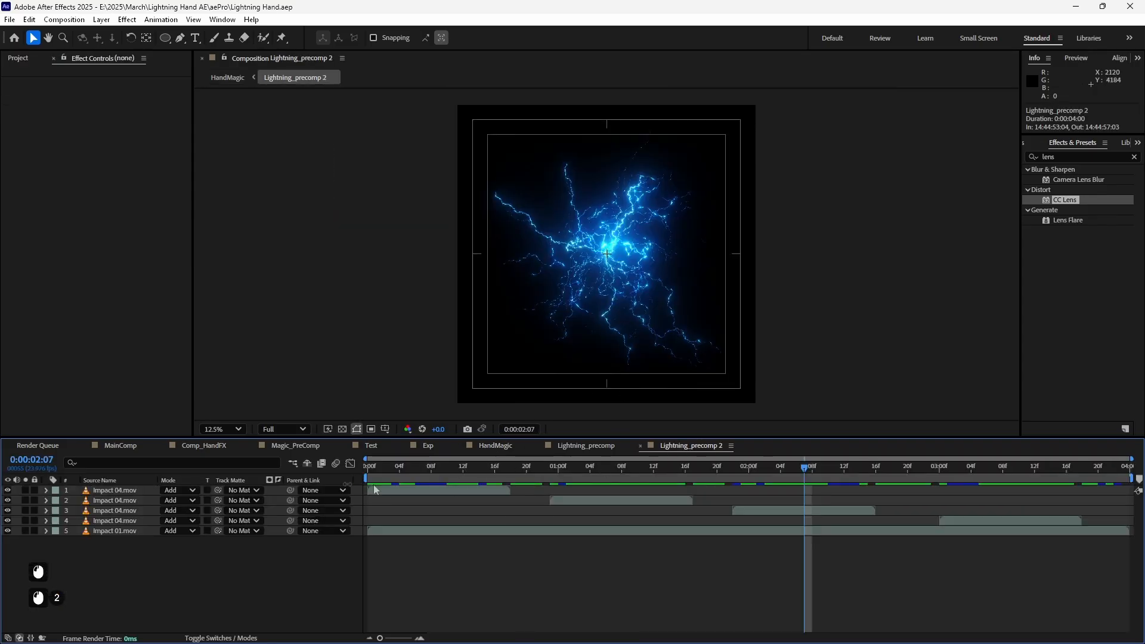
pyautogui.click(400, 493)
pyautogui.keyDown('ctrl'); pyautogui.click(579, 501); pyautogui.keyUp('ctrl')
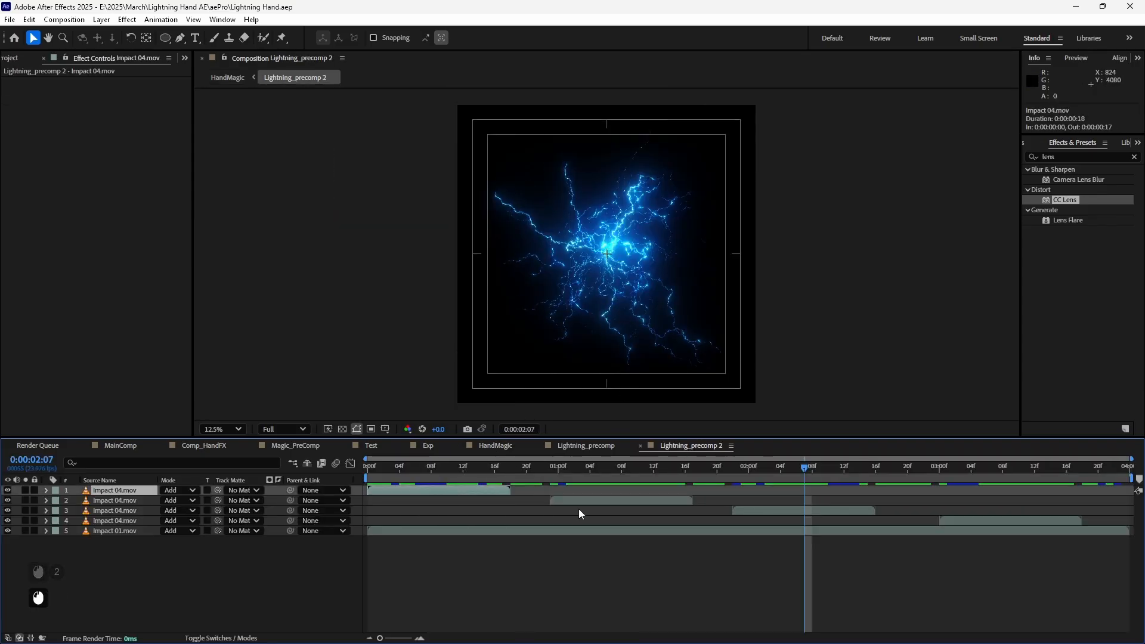
pyautogui.keyDown('ctrl'); pyautogui.click(795, 511); pyautogui.keyUp('ctrl')
pyautogui.keyDown('ctrl'); pyautogui.click(961, 521); pyautogui.keyUp('ctrl')
pyautogui.hotkey('ctrl', 'd')
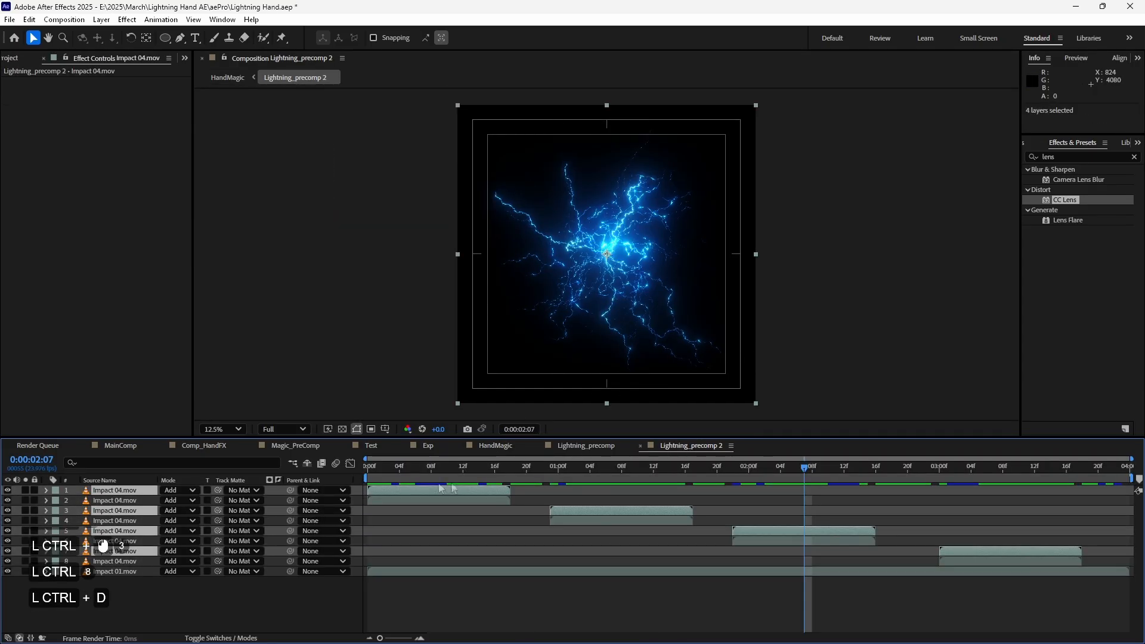
# Step: Toggle the top Impact 04.mov layer's visibility at frame 8 to compare the lightning strength, and return to the HandMagic composition
pyautogui.moveTo(408, 478); pyautogui.dragTo(433, 479)
pyautogui.click(102, 603)
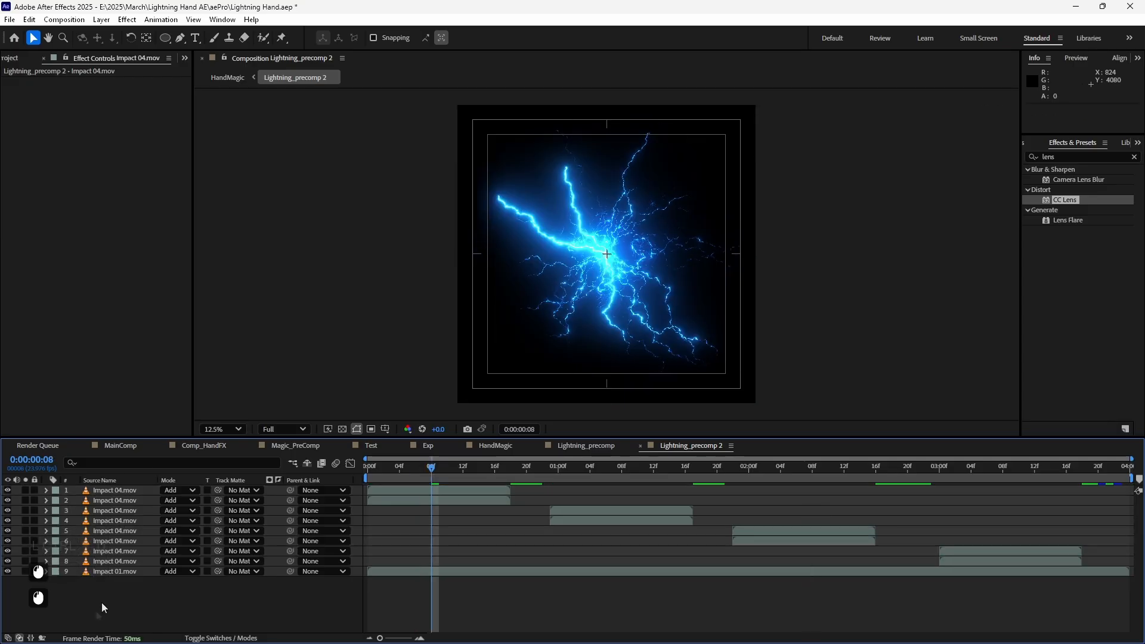
pyautogui.click(8, 491)
pyautogui.click(8, 491)
pyautogui.click(9, 491)
pyautogui.click(9, 491)
pyautogui.click(8, 491)
pyautogui.press('Tab')
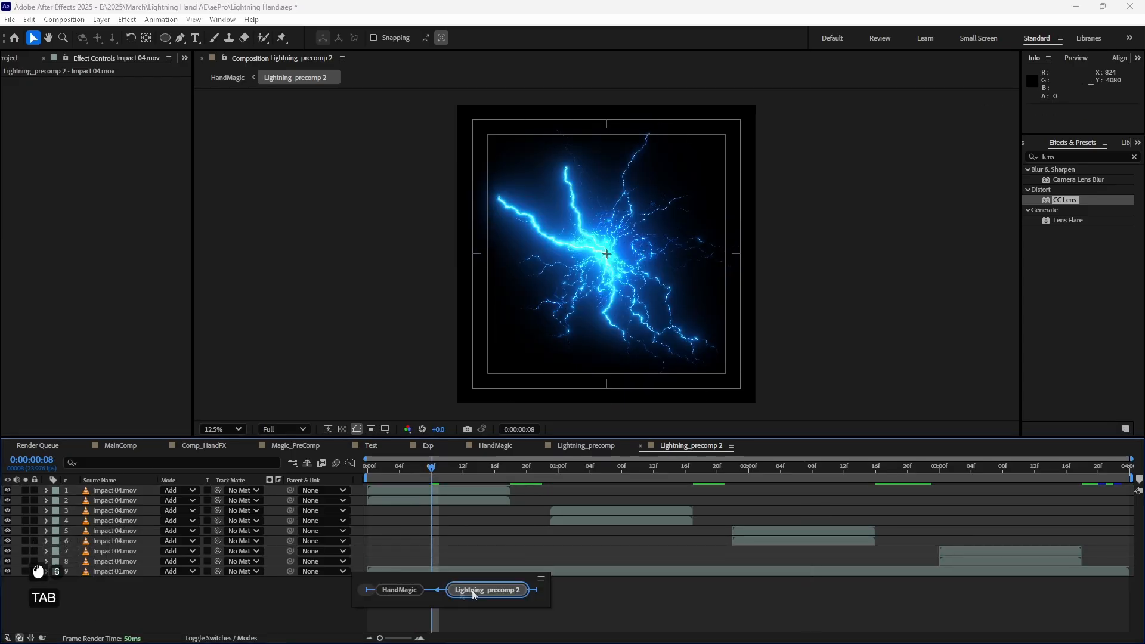
pyautogui.click(410, 592)
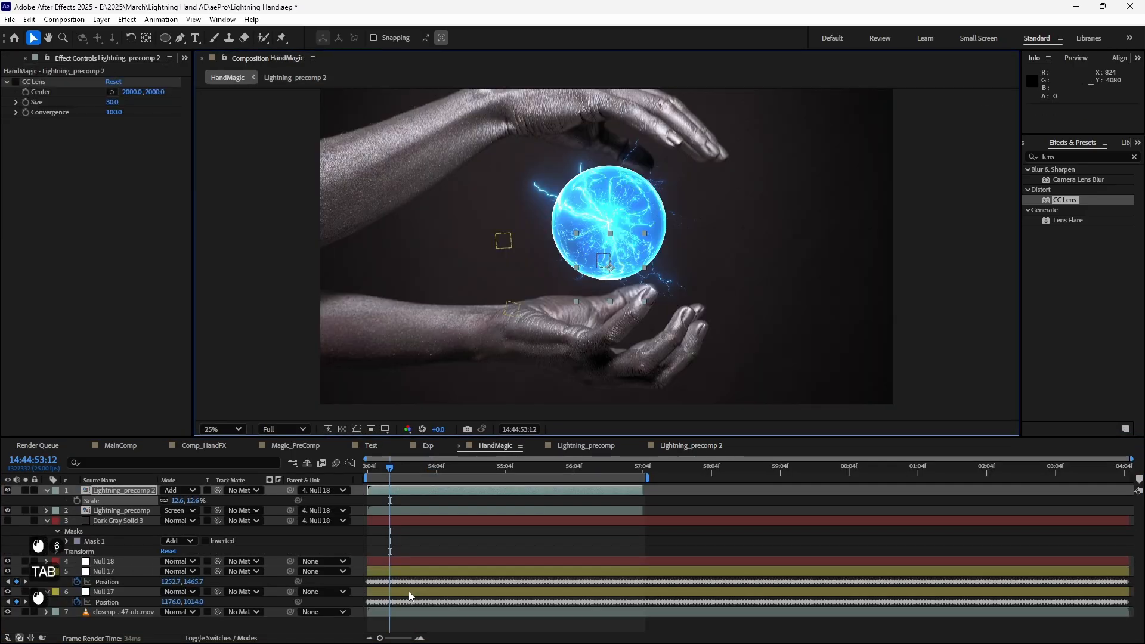
# Step: Go to 14:44:54:08 in HandMagic, inspect the orb up close and solo the Lightning_precomp 2 layer
pyautogui.moveTo(401, 469); pyautogui.dragTo(447, 469)
pyautogui.click(532, 473)
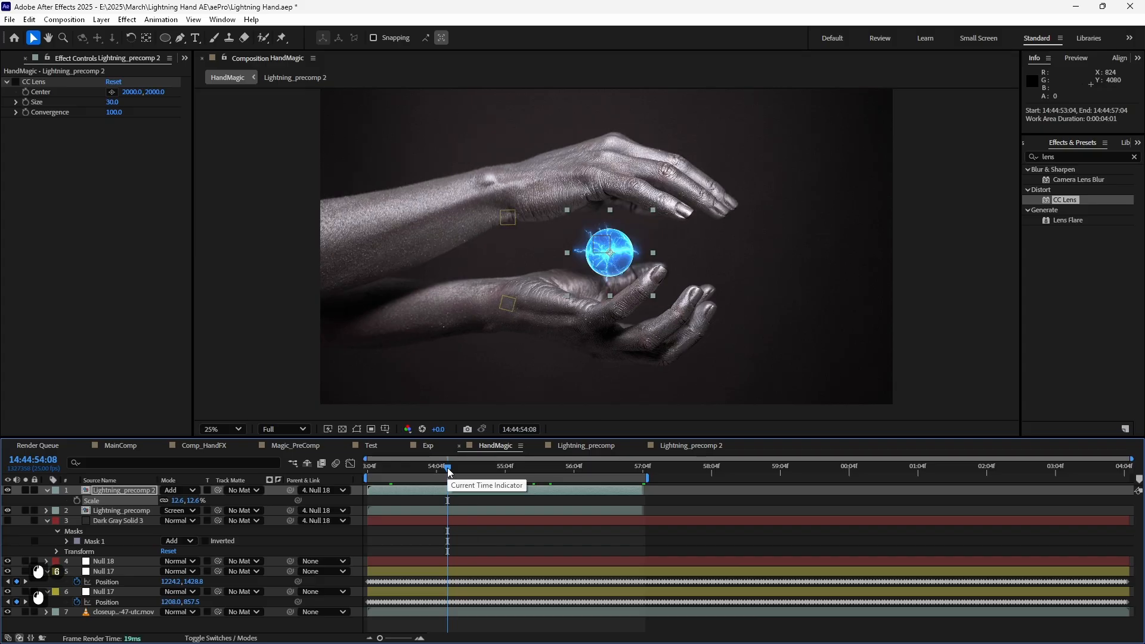
pyautogui.scroll(4, 588, 234)
pyautogui.scroll(-4, 602, 242)
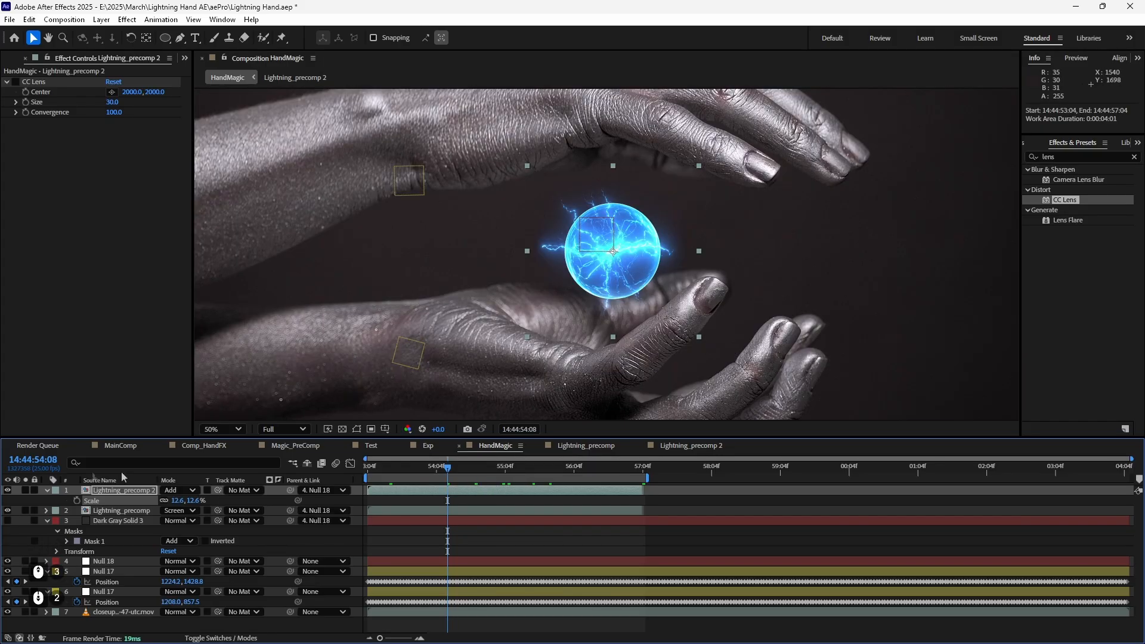
pyautogui.scroll(4, 621, 246)
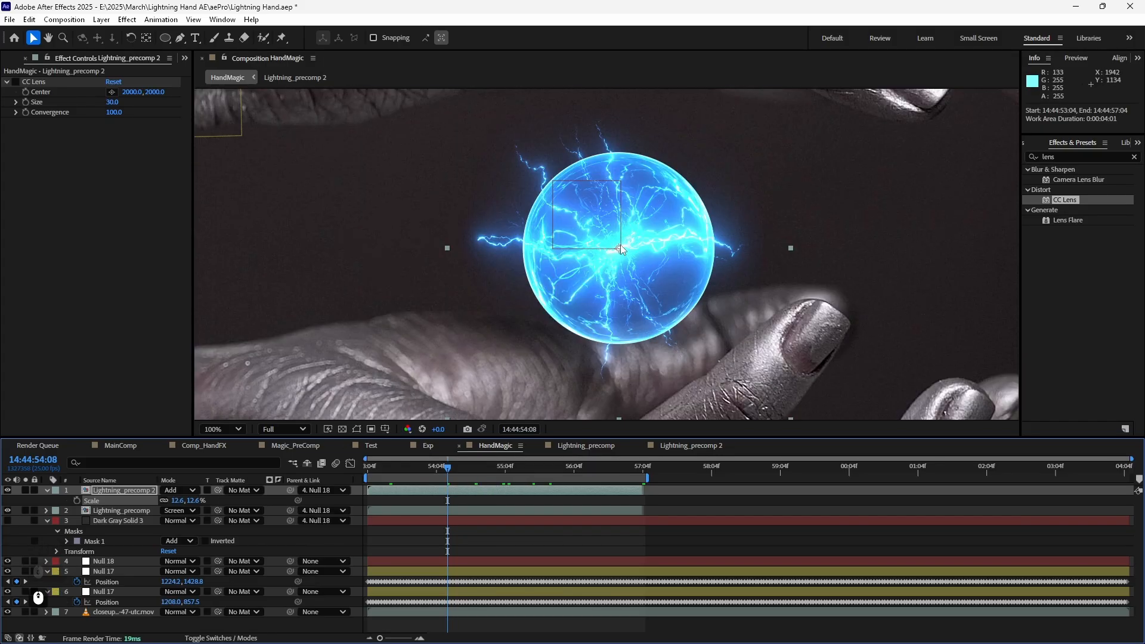
pyautogui.click(25, 490)
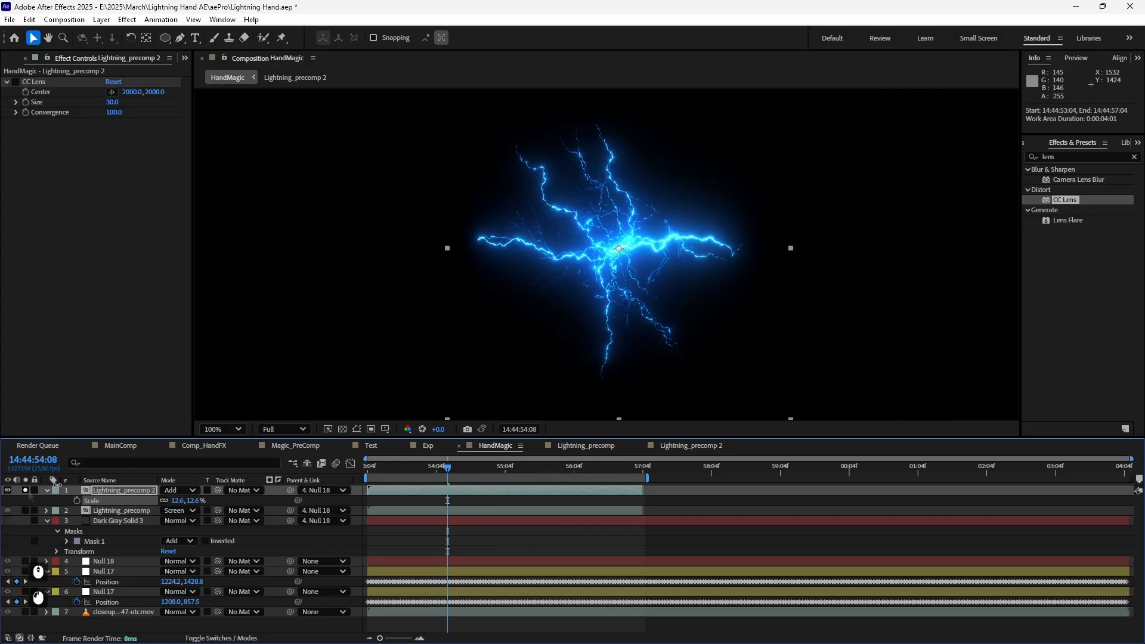
# Step: Add an elliptical mask fitted to the full Lightning_precomp 2 layer and display the mask outline in the viewer
pyautogui.click(165, 39)
pyautogui.scroll(-3, 576, 267)
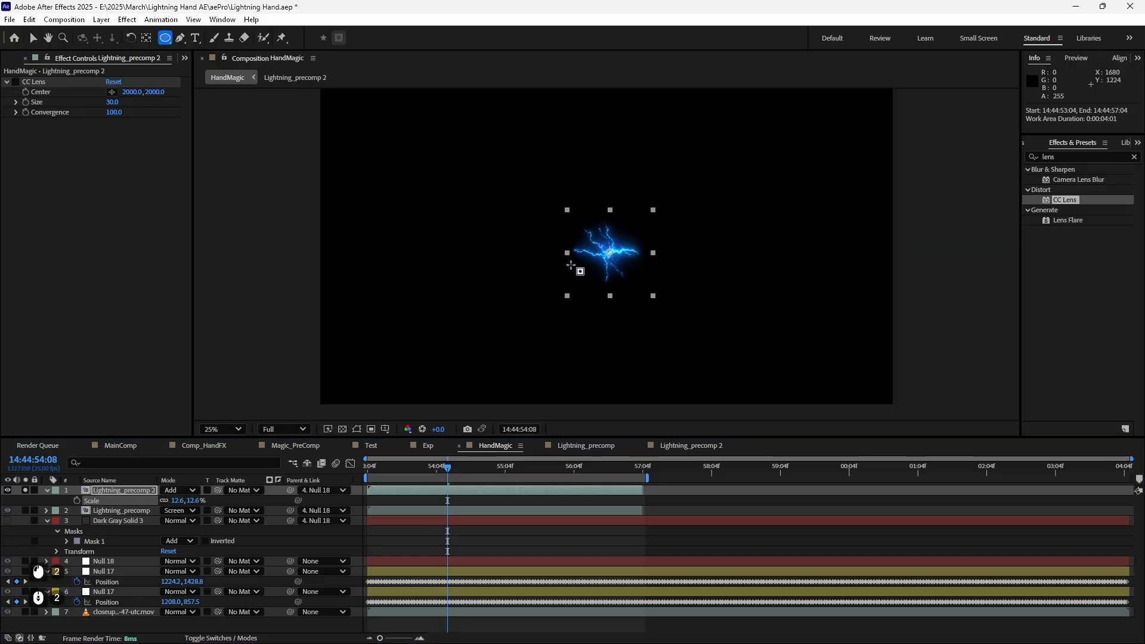
pyautogui.scroll(1, 576, 266)
pyautogui.doubleClick(167, 39)
pyautogui.click(106, 501)
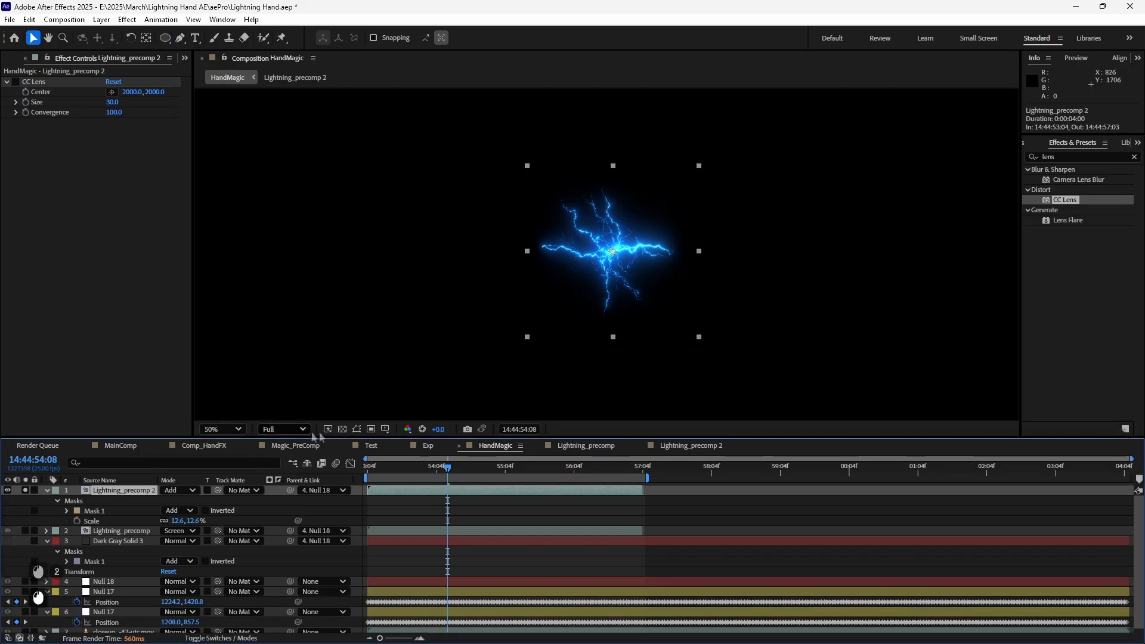
pyautogui.click(356, 430)
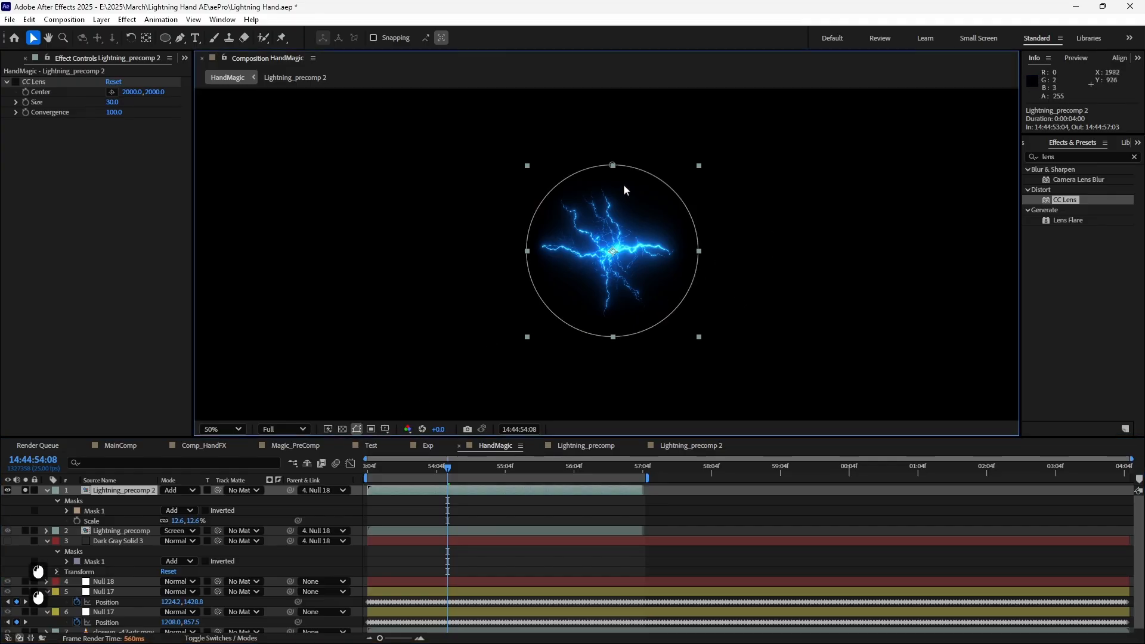
# Step: Scale the elliptical mask proportionally about its centre to about 35% and set its mode to Subtract
pyautogui.click(613, 166)
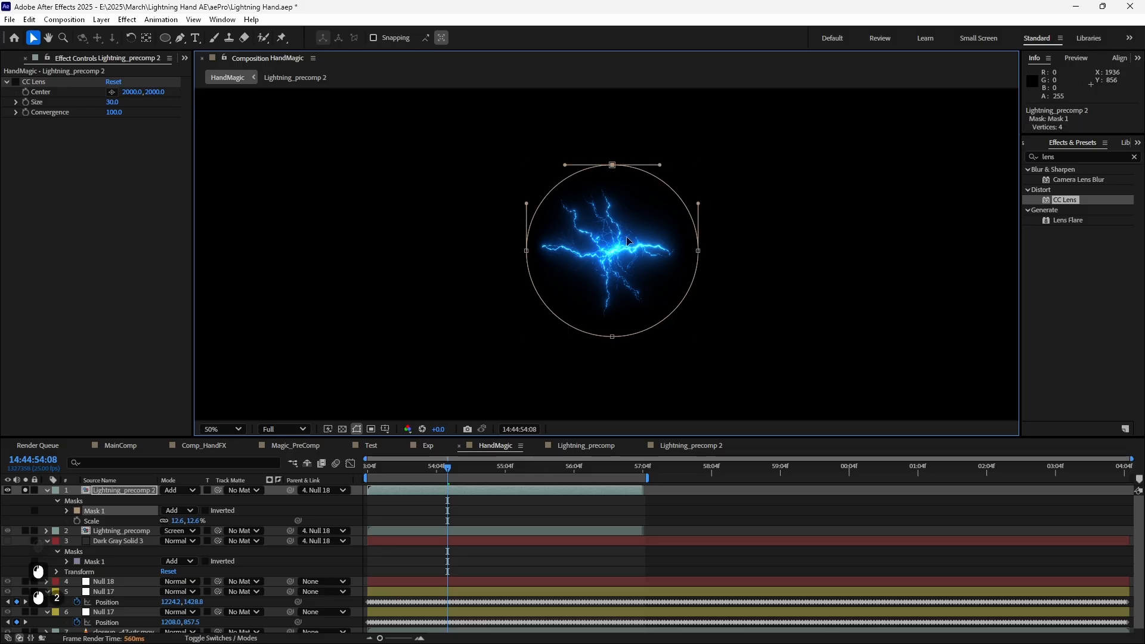
pyautogui.hotkey('ctrl', 't')
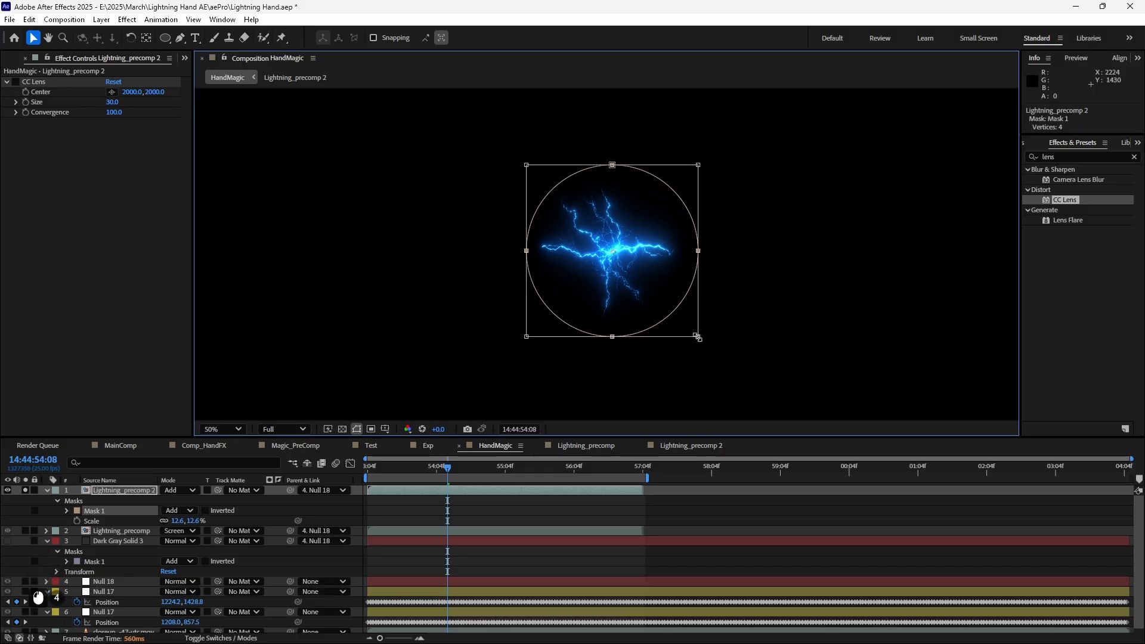
pyautogui.moveTo(697, 337); pyautogui.dragTo(642, 281)
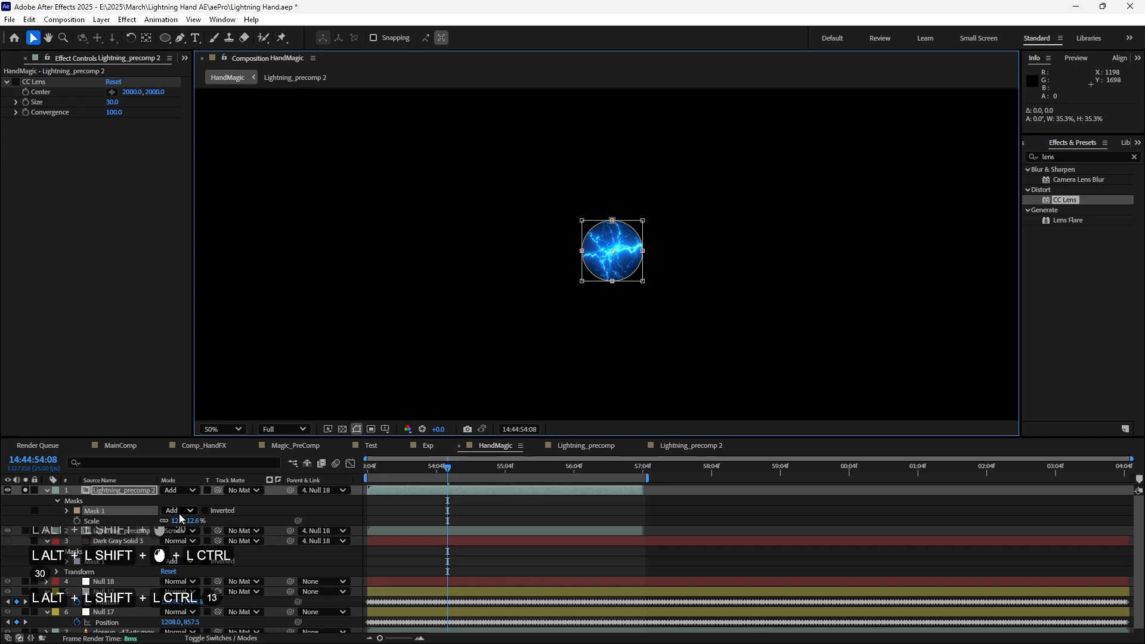
pyautogui.keyDown('ctrl'); pyautogui.click(181, 512); pyautogui.keyUp('ctrl')
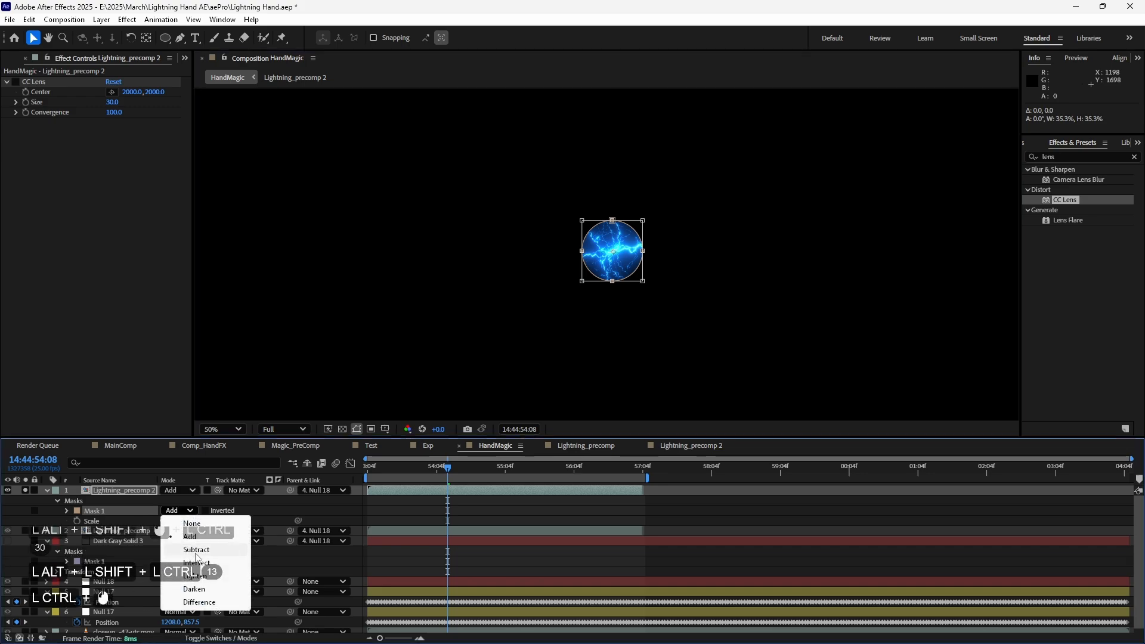
pyautogui.keyDown('ctrl'); pyautogui.click(195, 553); pyautogui.keyUp('ctrl')
pyautogui.scroll(2, 567, 300)
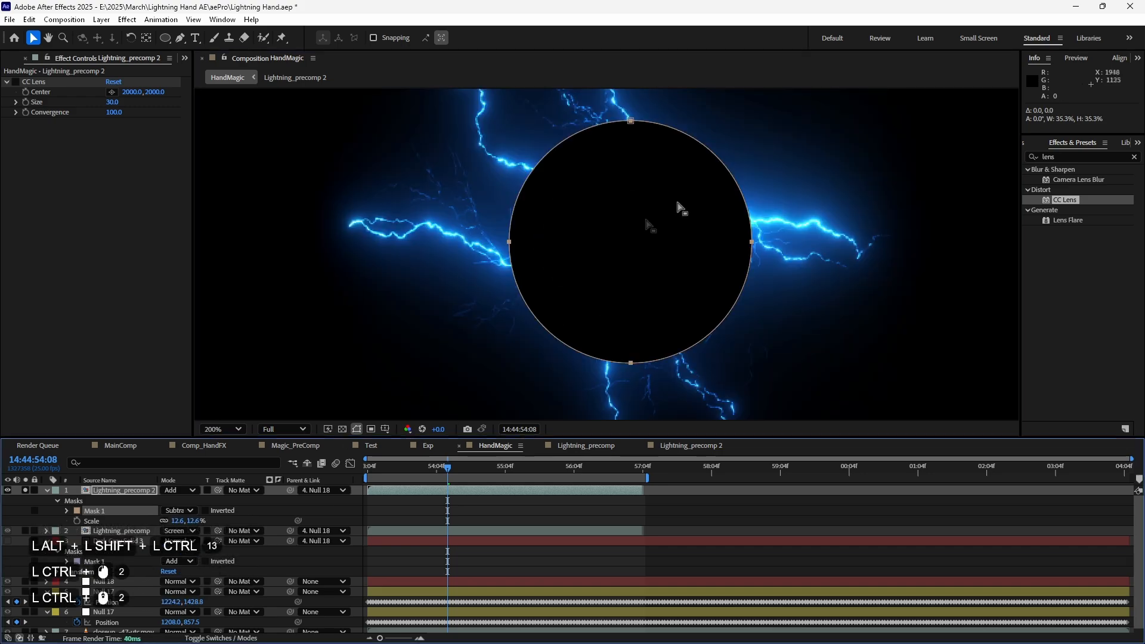
# Step: Feather the subtracting mask on Lightning_precomp 2 by 456 pixels, checking it with and without solo
pyautogui.keyDown('ctrl'); pyautogui.click(26, 490); pyautogui.keyUp('ctrl')
pyautogui.scroll(-1, 647, 277)
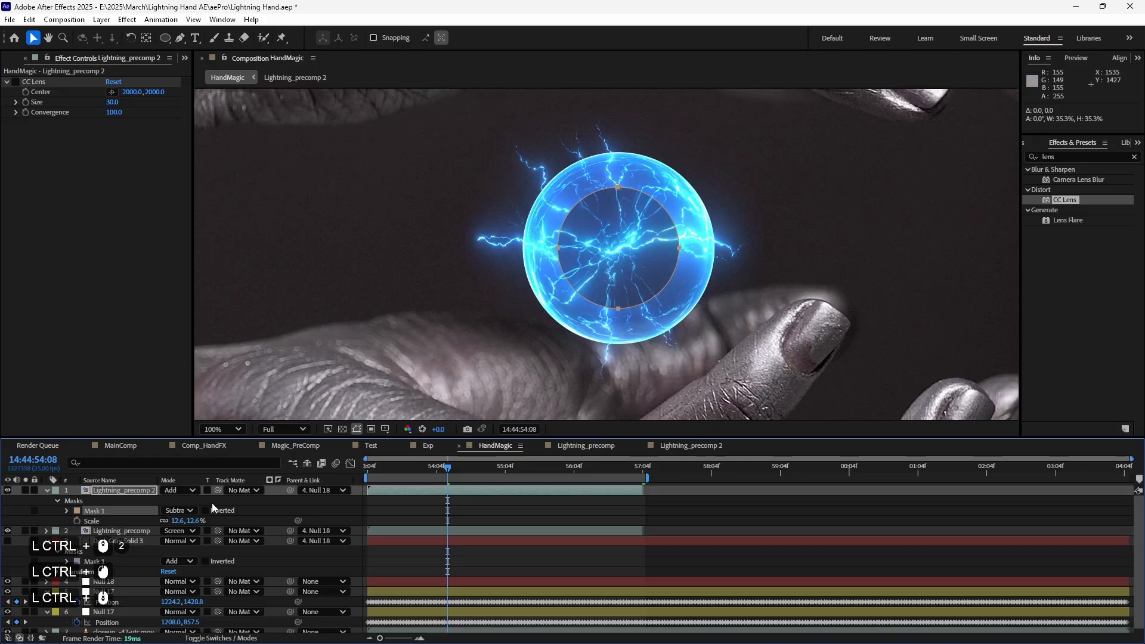
pyautogui.press('f')
pyautogui.moveTo(189, 511); pyautogui.dragTo(274, 514)
pyautogui.keyDown('ctrl'); pyautogui.click(25, 490); pyautogui.keyUp('ctrl')
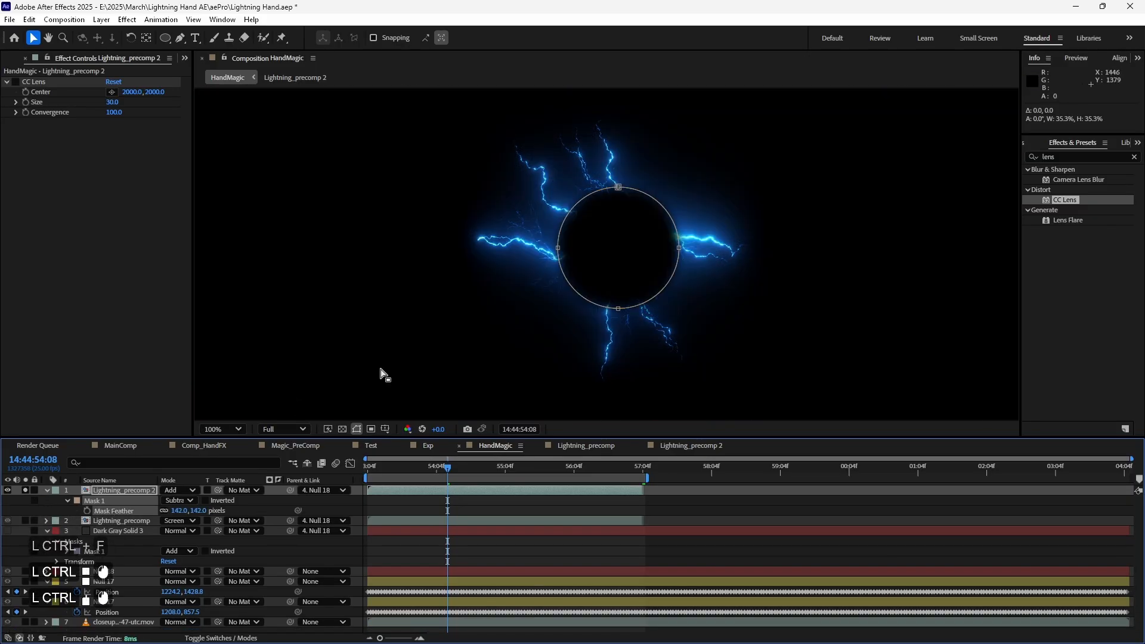
pyautogui.moveTo(197, 512); pyautogui.dragTo(387, 512)
pyautogui.doubleClick(662, 288)
pyautogui.click(25, 491)
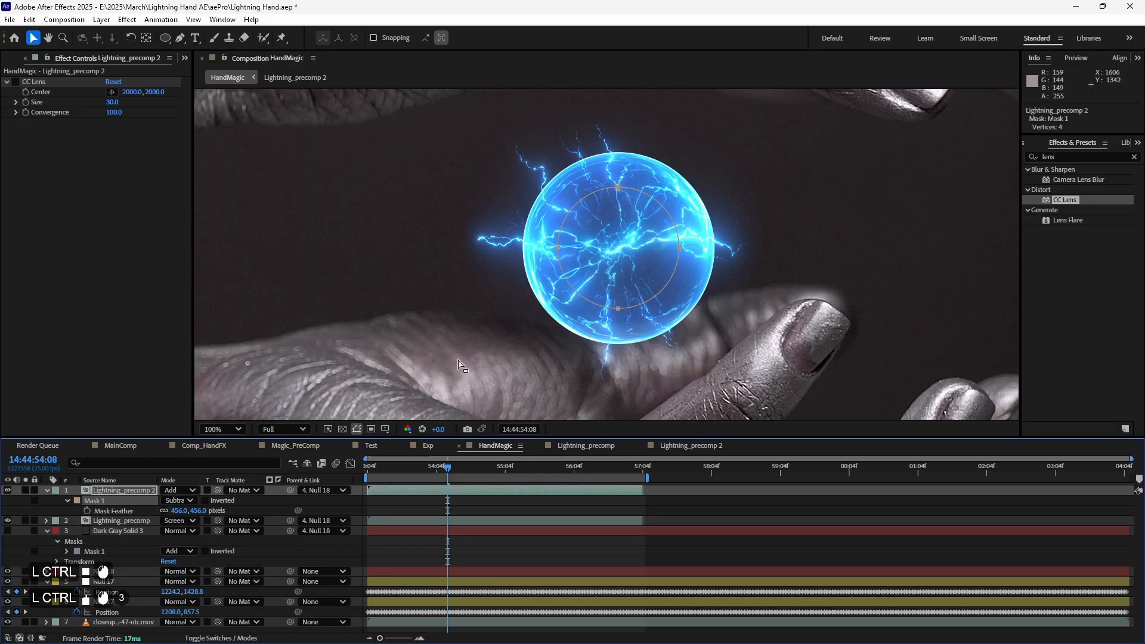
# Step: Enlarge the subtracting mask about its centre to nearly the orb's outer edge and solo Lightning_precomp 2 to check it
pyautogui.doubleClick(678, 248)
pyautogui.moveTo(678, 309); pyautogui.dragTo(710, 338)
pyautogui.press('Return')
pyautogui.click(519, 510)
pyautogui.click(25, 490)
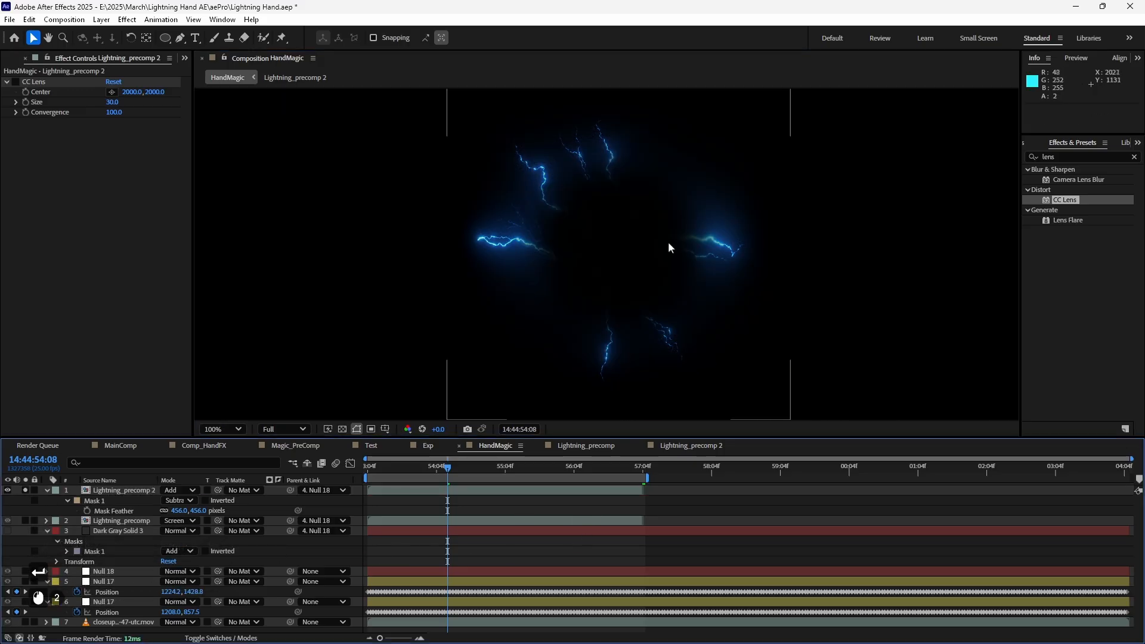
# Step: Increase the feather of the subtracting mask on Lightning_precomp 2 to 729 pixels
pyautogui.moveTo(198, 510); pyautogui.dragTo(272, 509)
pyautogui.click(458, 514)
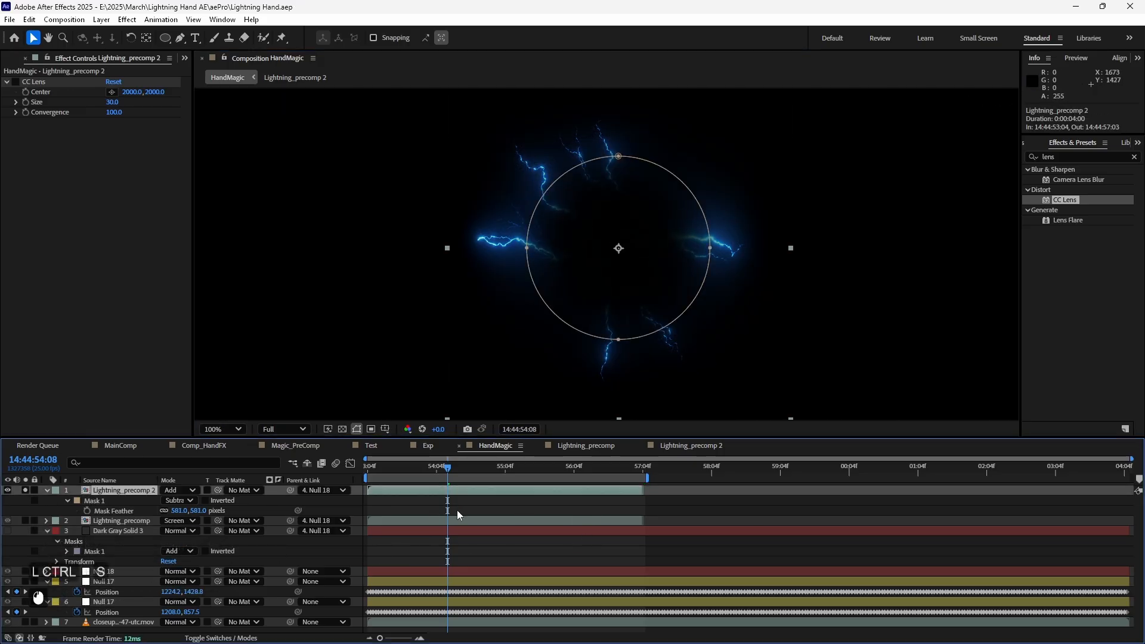
pyautogui.hotkey('ctrl', 's')
pyautogui.moveTo(201, 511); pyautogui.dragTo(290, 511)
pyautogui.click(477, 467)
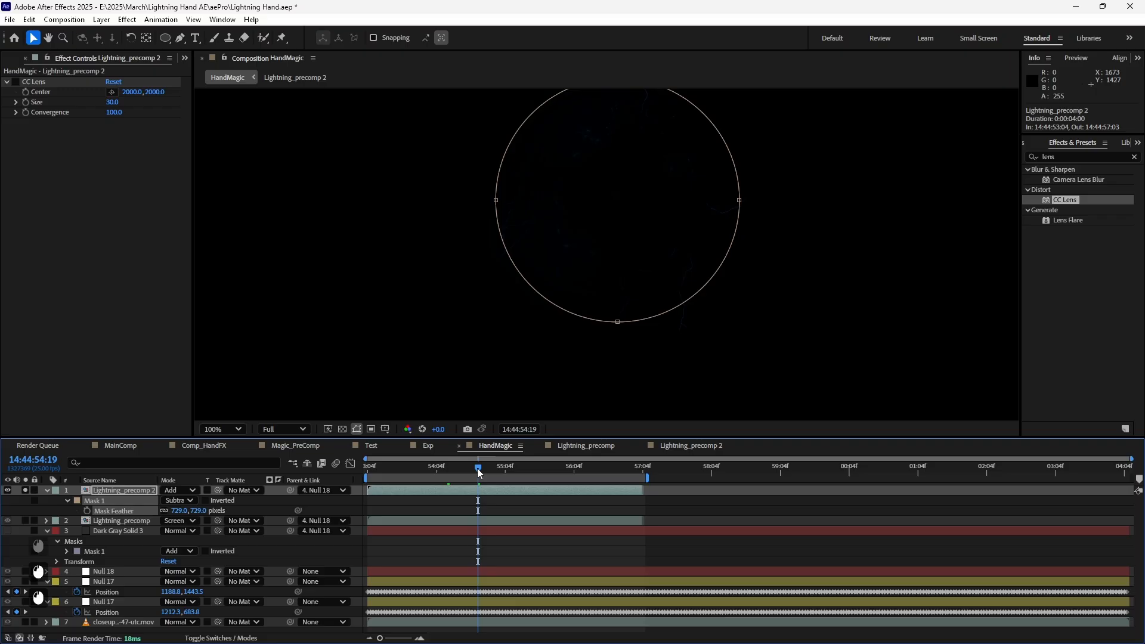
# Step: Check the soloed outer bolts at an earlier frame, turn off solo for Lightning_precomp 2 and save the project
pyautogui.click(406, 469)
pyautogui.moveTo(406, 468); pyautogui.dragTo(396, 471)
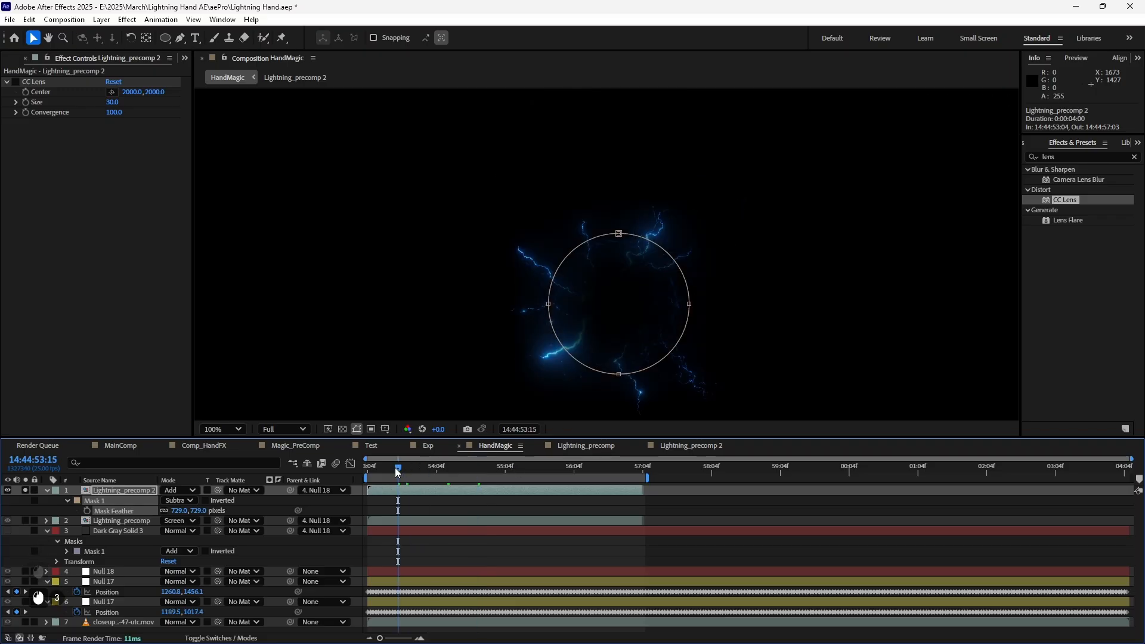
pyautogui.click(25, 490)
pyautogui.hotkey('ctrl', 's')
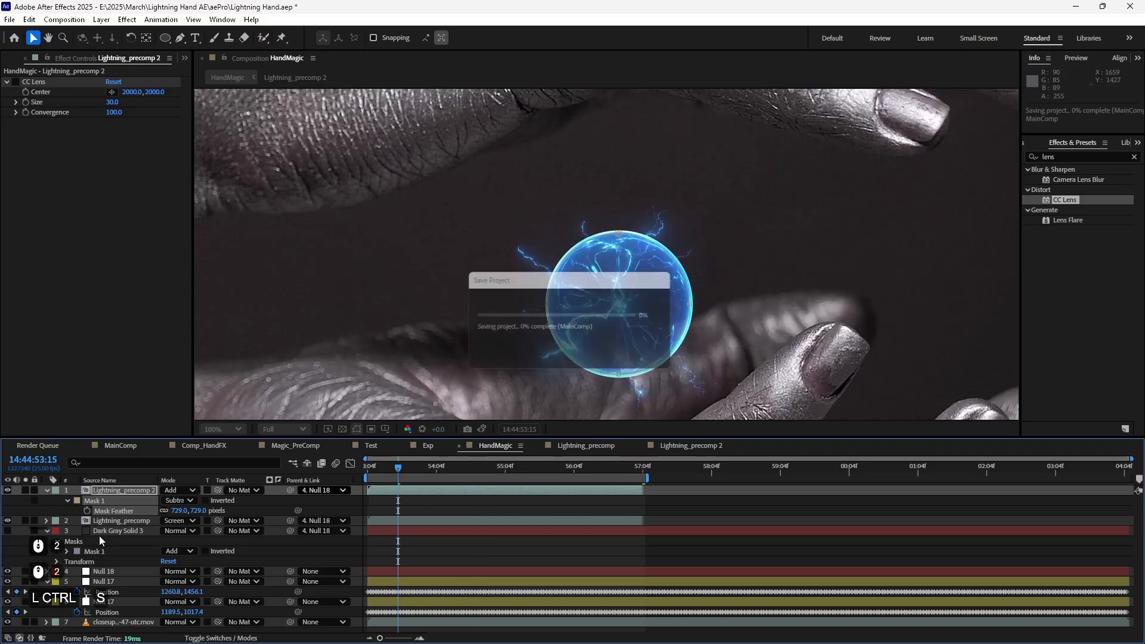
# Step: Find the Stylize Glow effect, apply it to Lightning_precomp 2 and inspect the bolts up close
pyautogui.click(428, 494)
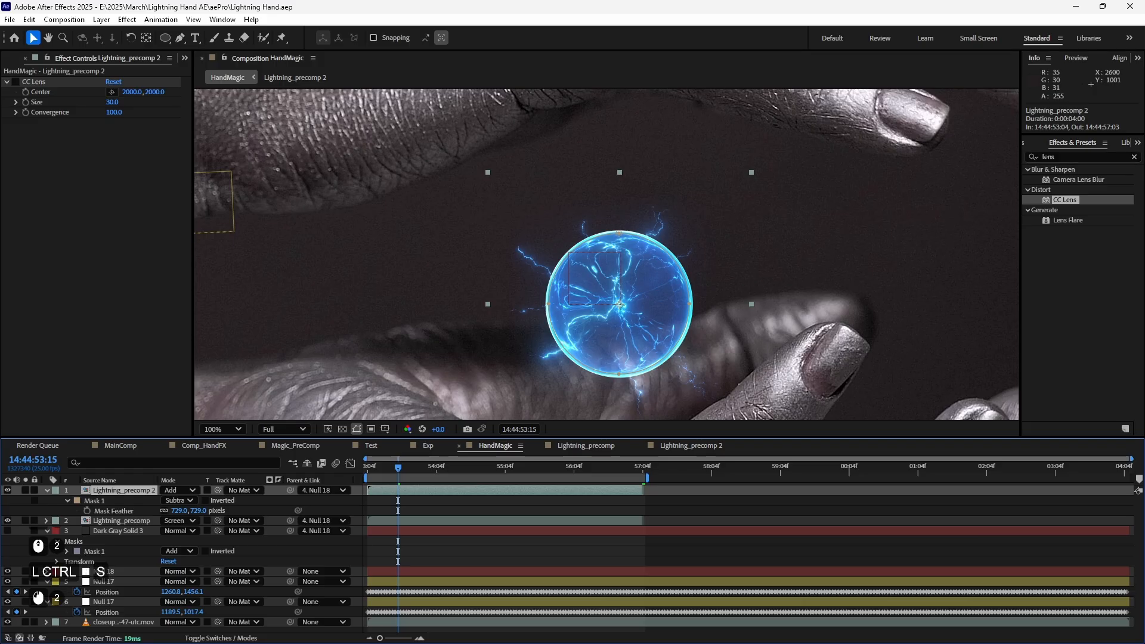
pyautogui.click(1098, 156)
pyautogui.write('glow')
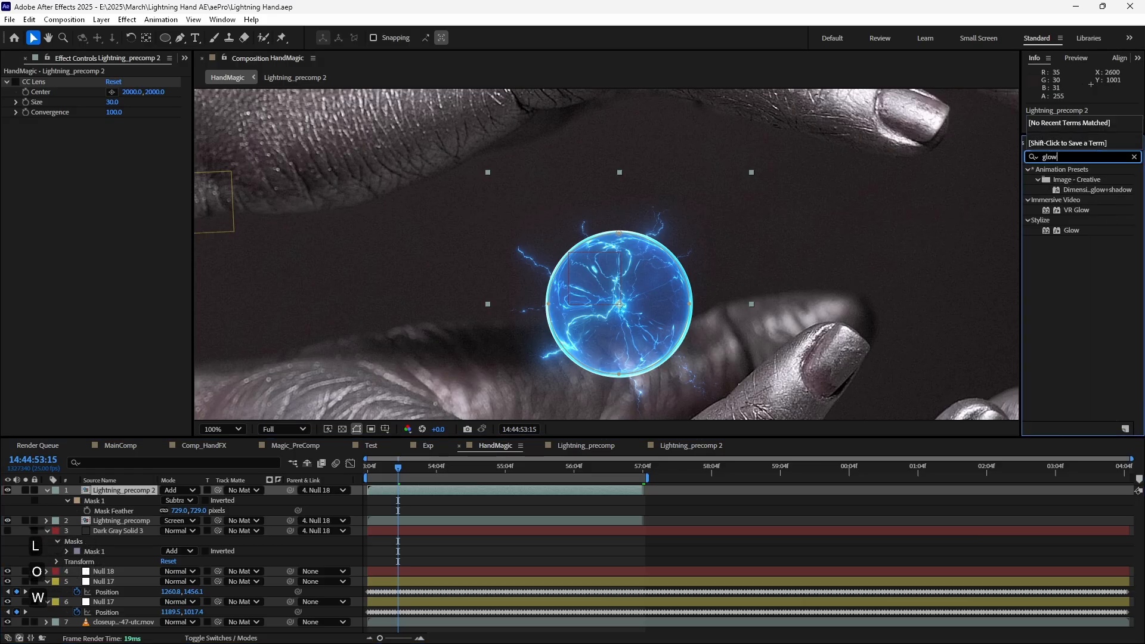
pyautogui.doubleClick(1073, 231)
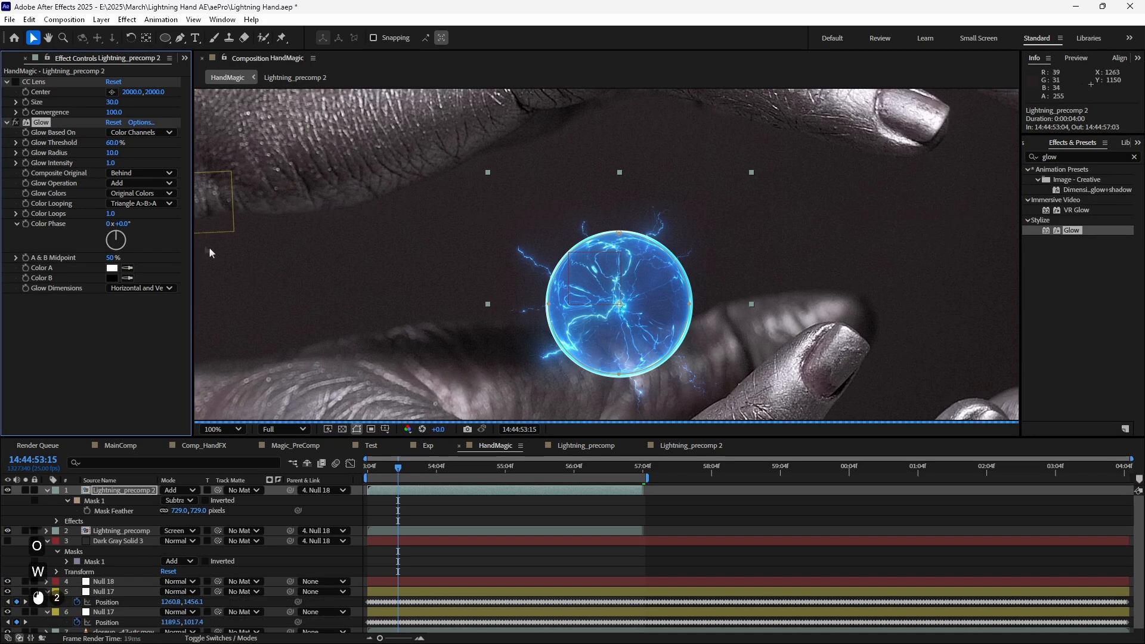
pyautogui.scroll(1, 607, 253)
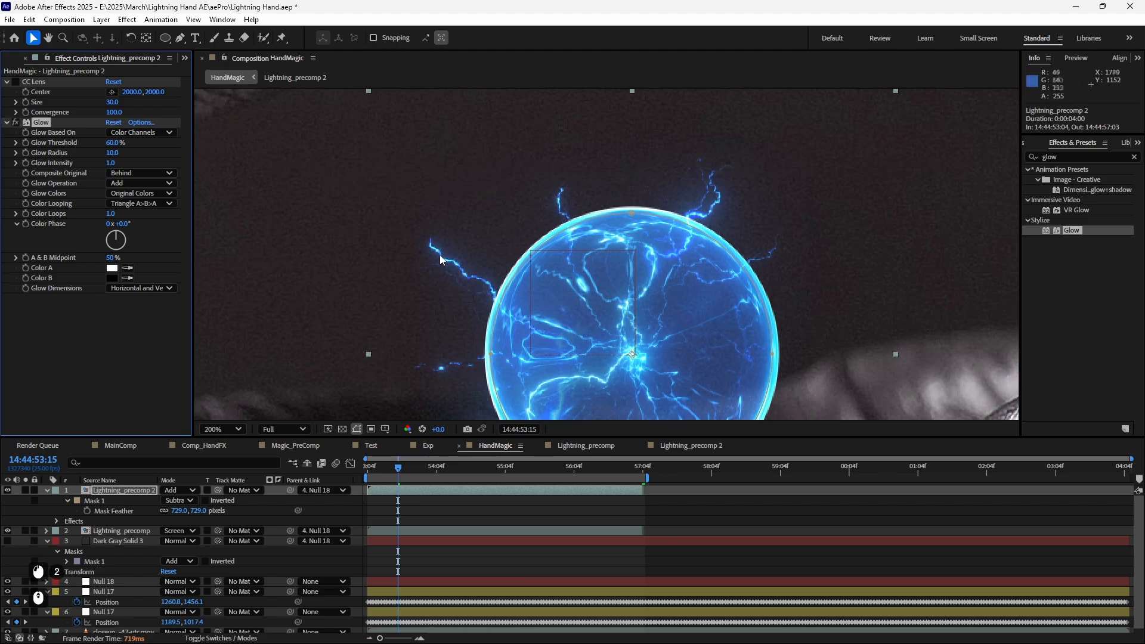
pyautogui.scroll(-2, 227, 238)
pyautogui.scroll(2, 226, 239)
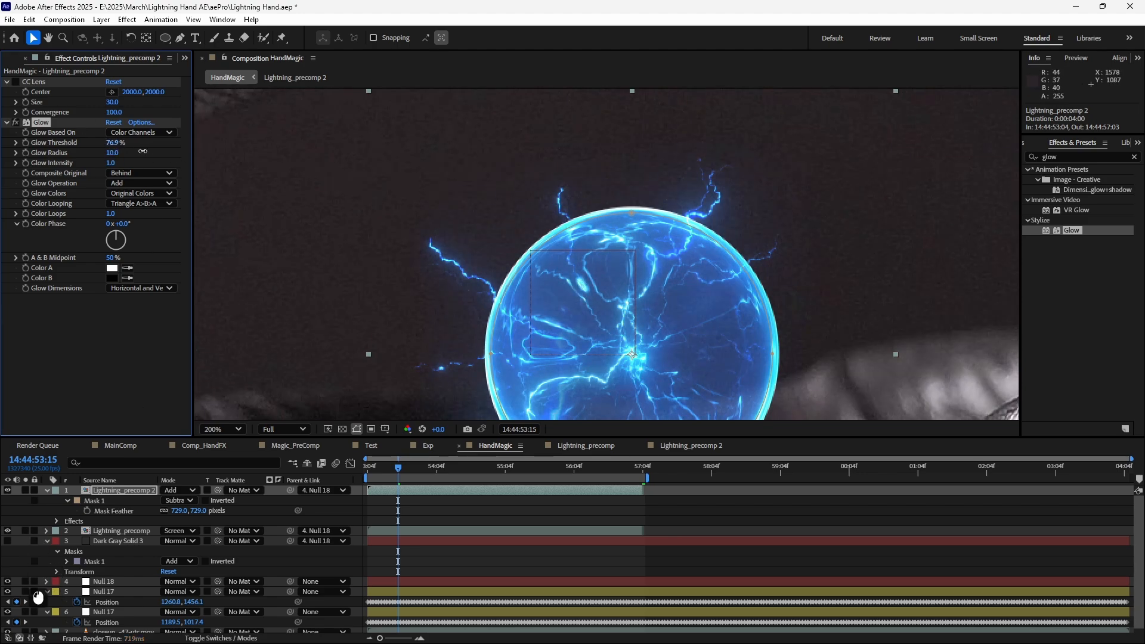
# Step: Set the Glow Radius to 405 and the Glow Intensity to 1.8, checking the outer bolts at another frame
pyautogui.moveTo(143, 151); pyautogui.dragTo(355, 161)
pyautogui.hotkey('ctrl', 'z')
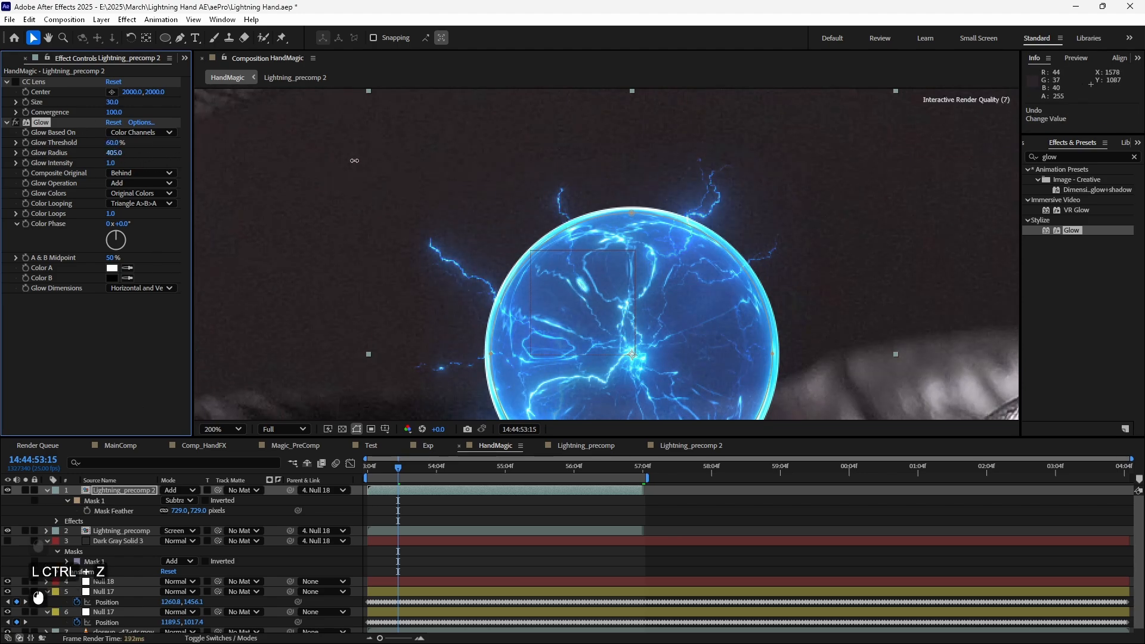
pyautogui.moveTo(110, 162); pyautogui.dragTo(115, 163)
pyautogui.click(458, 468)
pyautogui.scroll(-2, 599, 298)
pyautogui.scroll(1, 600, 295)
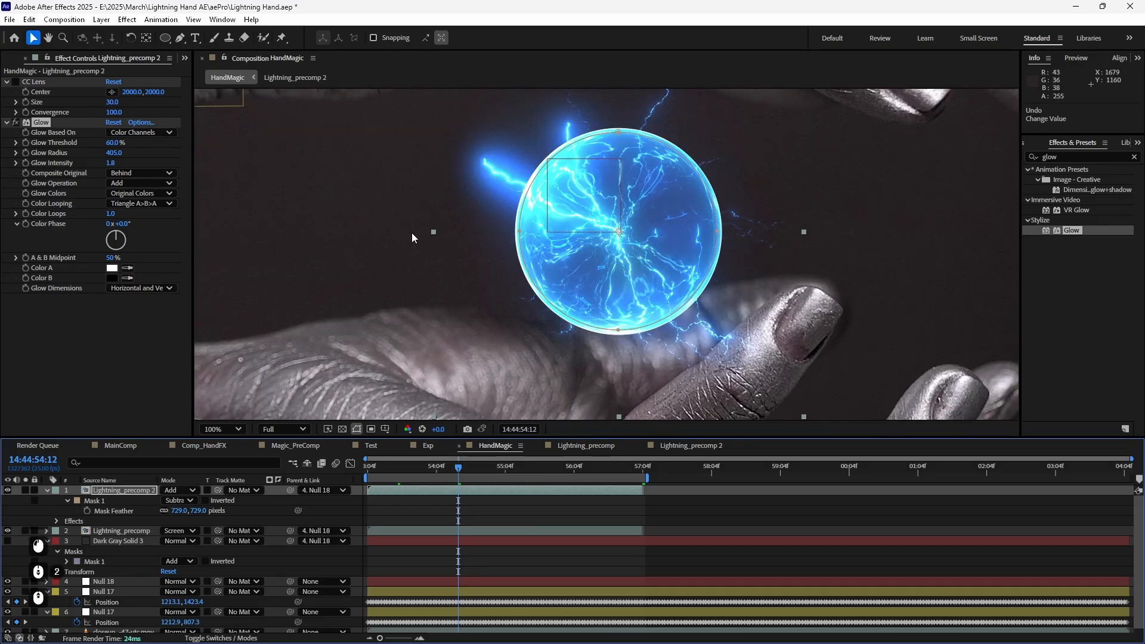
pyautogui.scroll(-2, 639, 210)
pyautogui.scroll(2, 639, 210)
# Step: Set the Glow Threshold to 100% and reduce the Glow Intensity to 0.7 on Lightning_precomp 2
pyautogui.moveTo(114, 143); pyautogui.dragTo(140, 146)
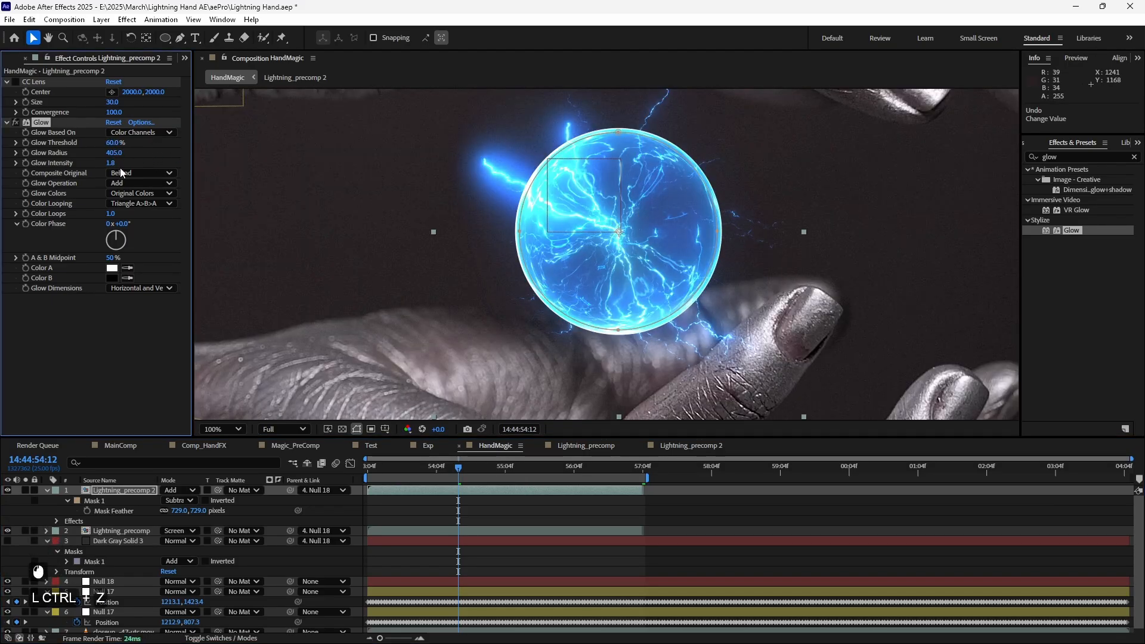
pyautogui.hotkey('ctrl', 'z')
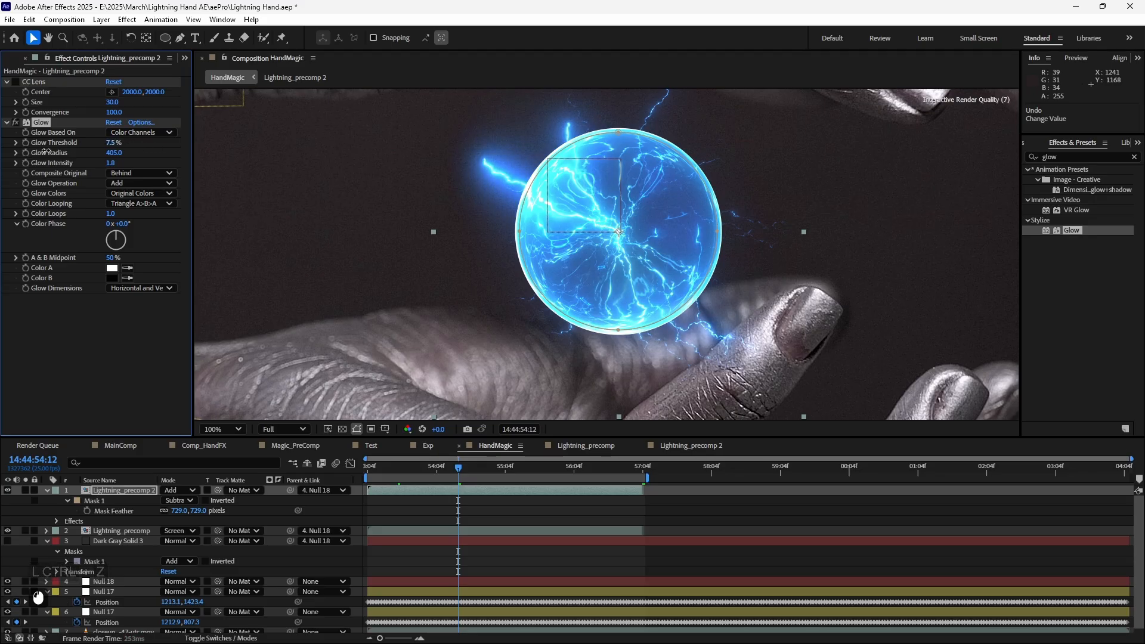
pyautogui.moveTo(115, 143); pyautogui.dragTo(80, 150)
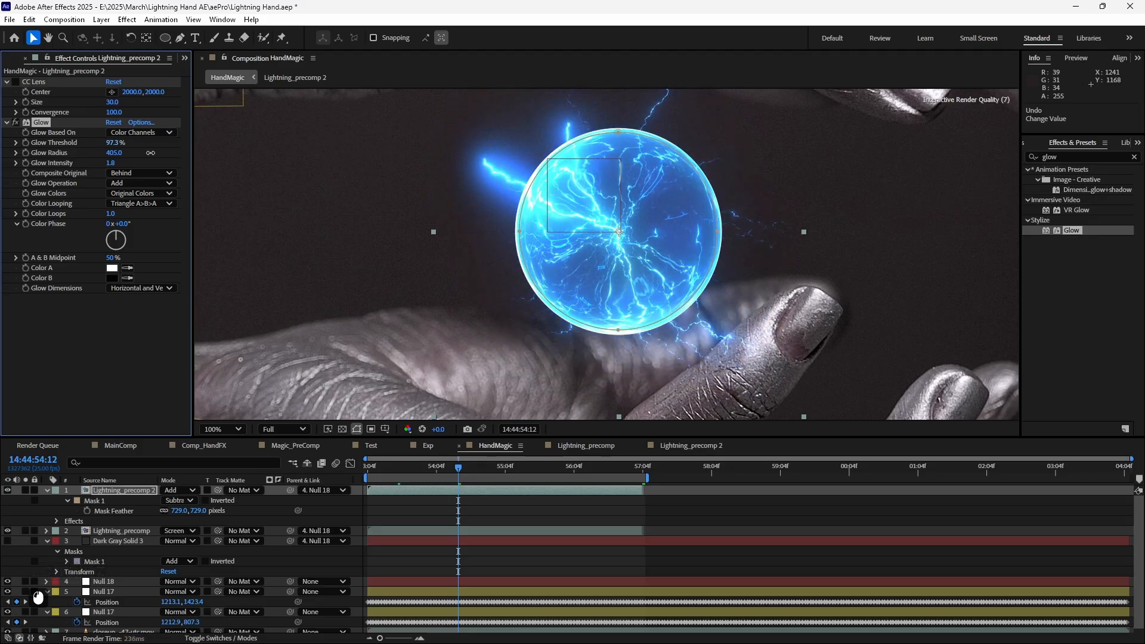
pyautogui.moveTo(150, 153); pyautogui.dragTo(191, 161)
pyautogui.moveTo(111, 164); pyautogui.dragTo(126, 164)
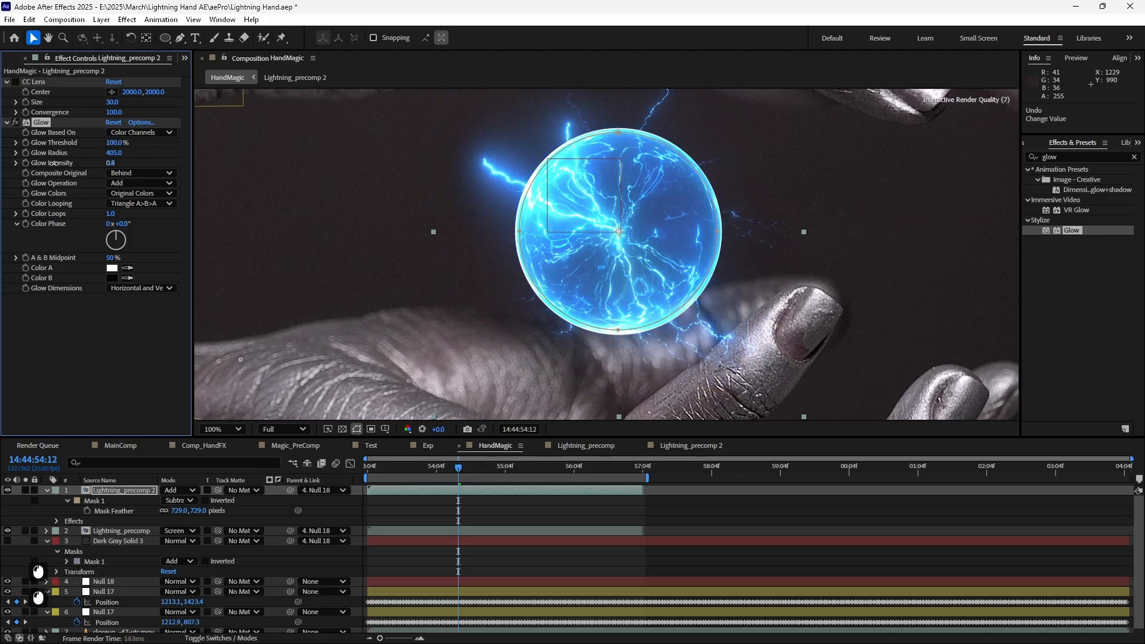
pyautogui.scroll(-3, 702, 270)
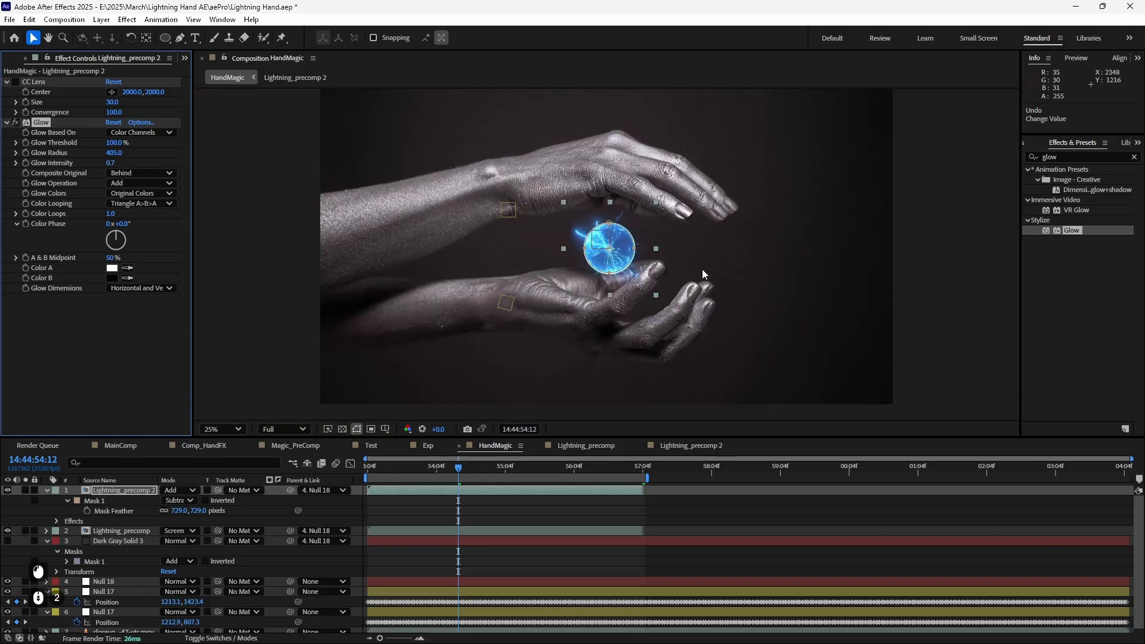
# Step: Save the project and check the glowing orb at several frames, both close up and in the full composition
pyautogui.click(500, 465)
pyautogui.hotkey('ctrl', 's')
pyautogui.click(564, 467)
pyautogui.scroll(-6, 609, 345)
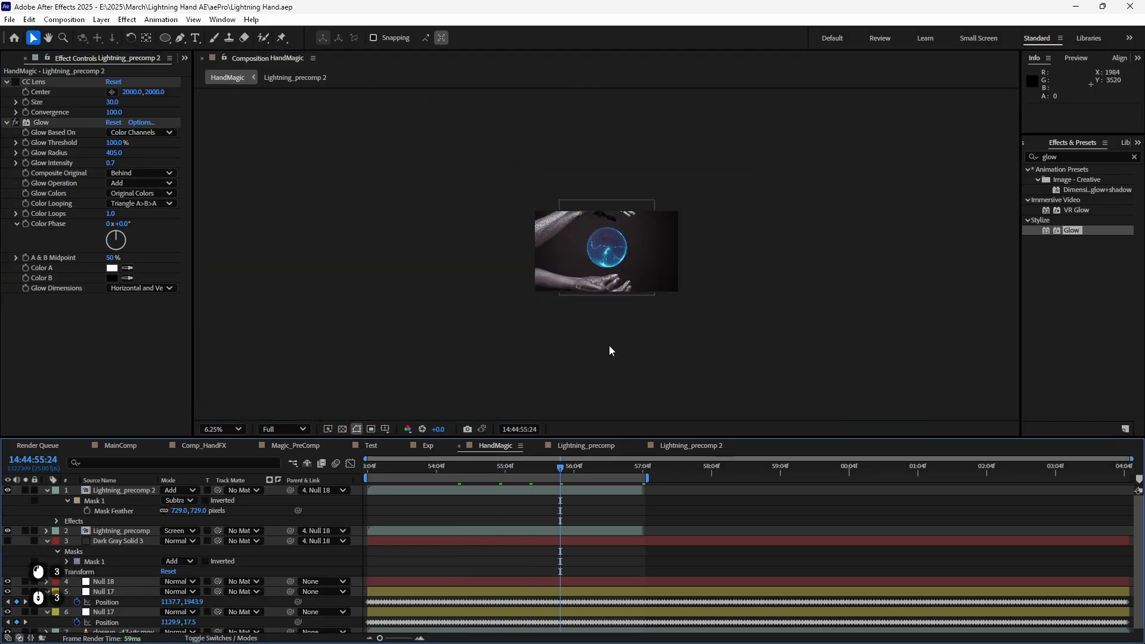
pyautogui.click(590, 467)
pyautogui.scroll(6, 614, 281)
pyautogui.scroll(-3, 647, 265)
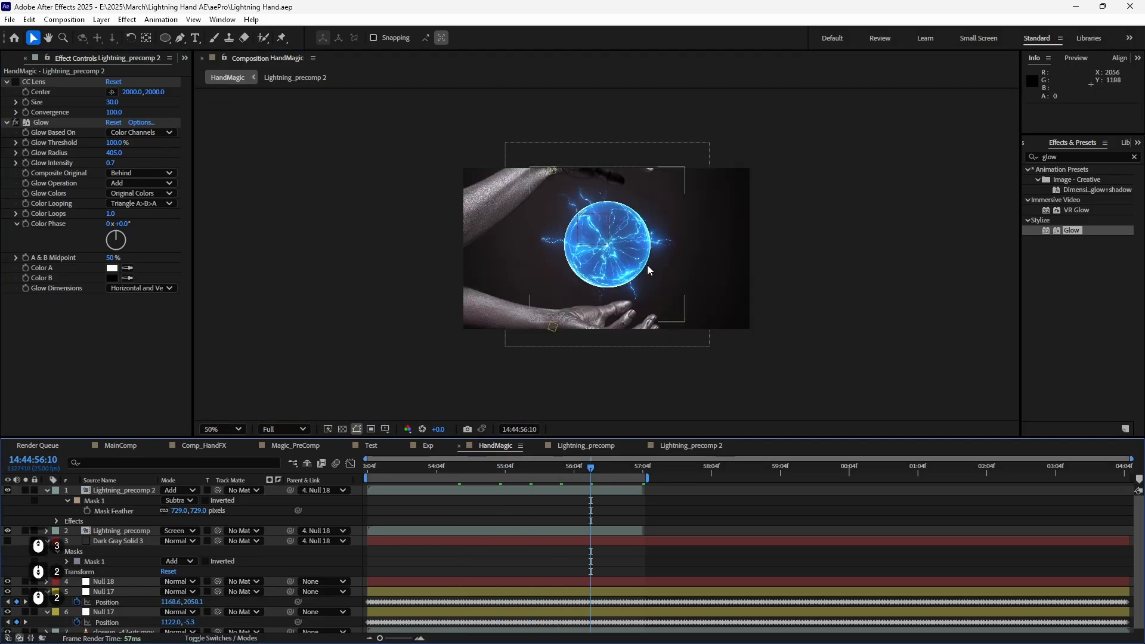
pyautogui.scroll(3, 671, 205)
pyautogui.scroll(-1, 614, 263)
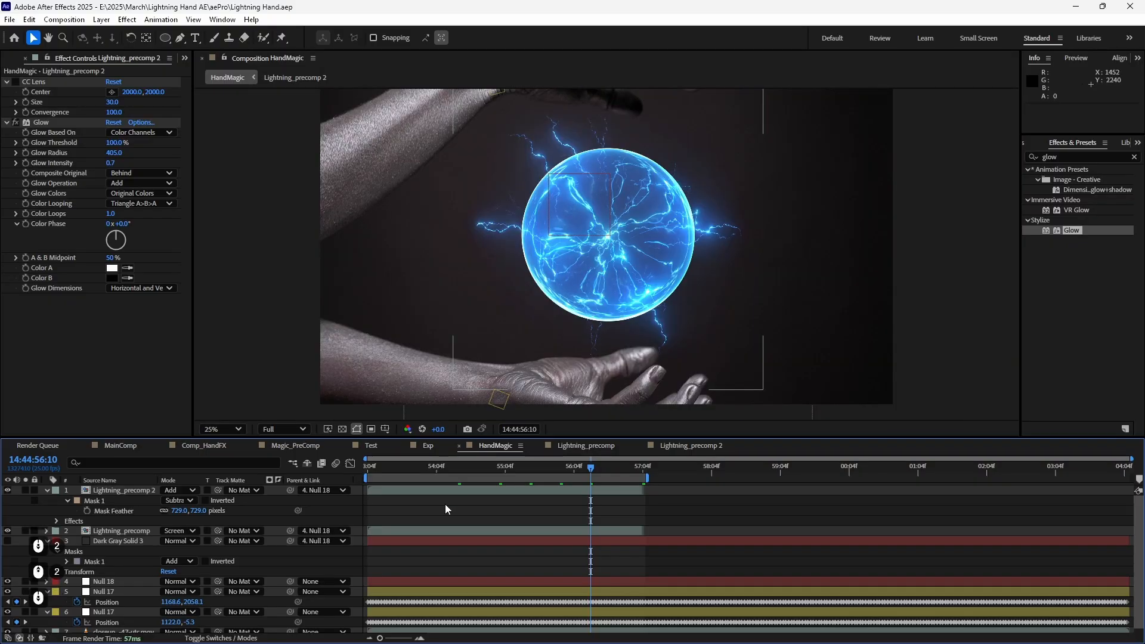
# Step: Check the orb near the start of the shot and play a preview of the HandMagic composition
pyautogui.moveTo(450, 467); pyautogui.dragTo(411, 468)
pyautogui.scroll(1, 639, 292)
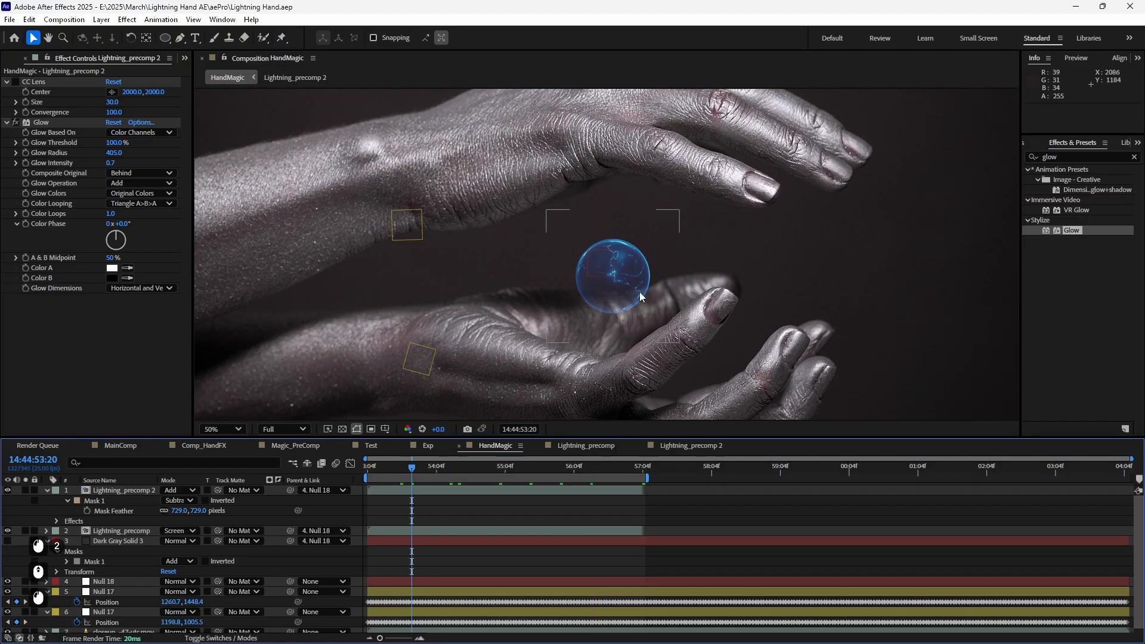
pyautogui.click(505, 470)
pyautogui.click(550, 470)
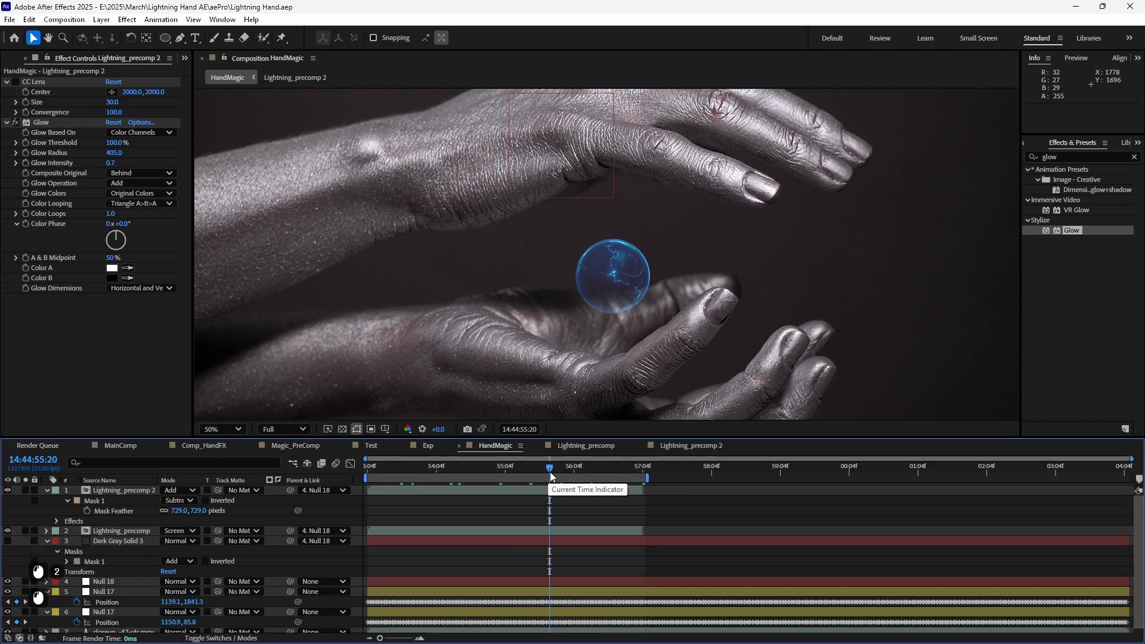
pyautogui.scroll(-1, 230, 189)
pyautogui.press('space')
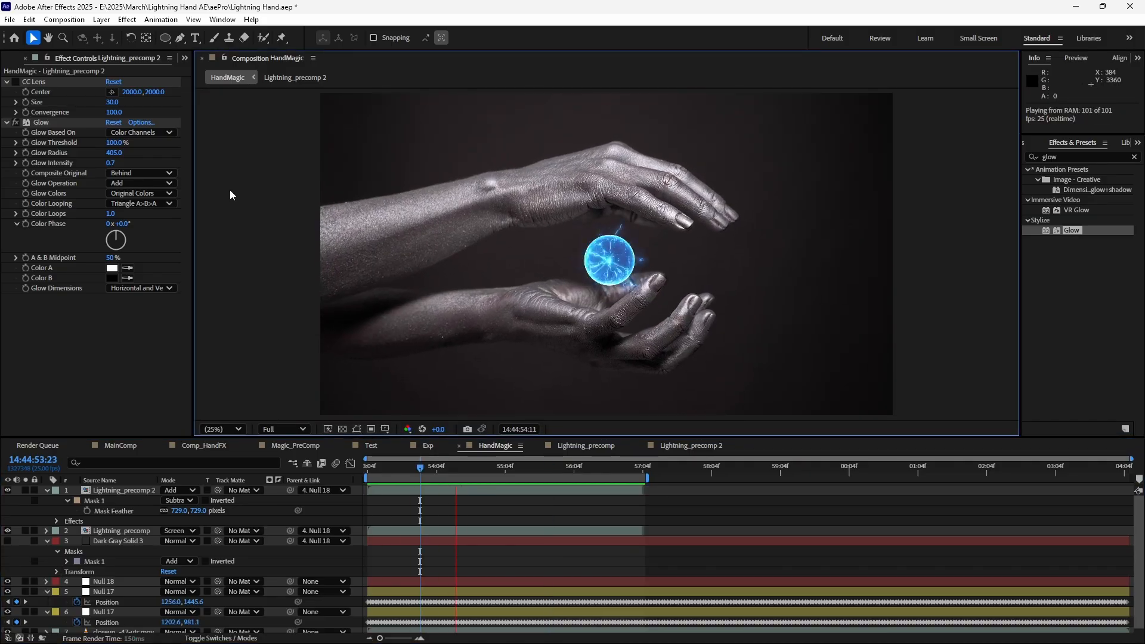